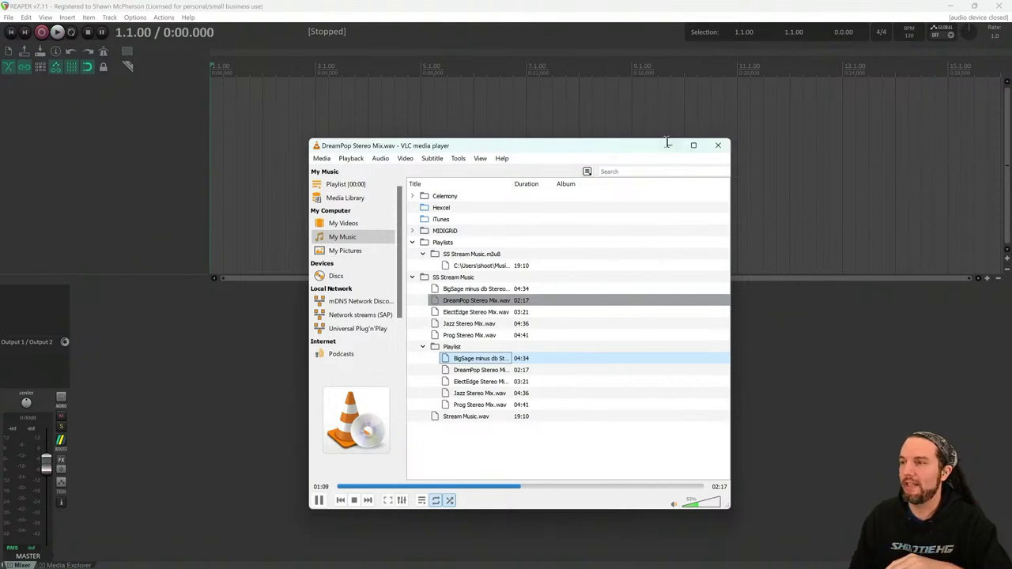
Minimize the media player and open the Toontrack Session project template in REAPER
left_click(670, 146)
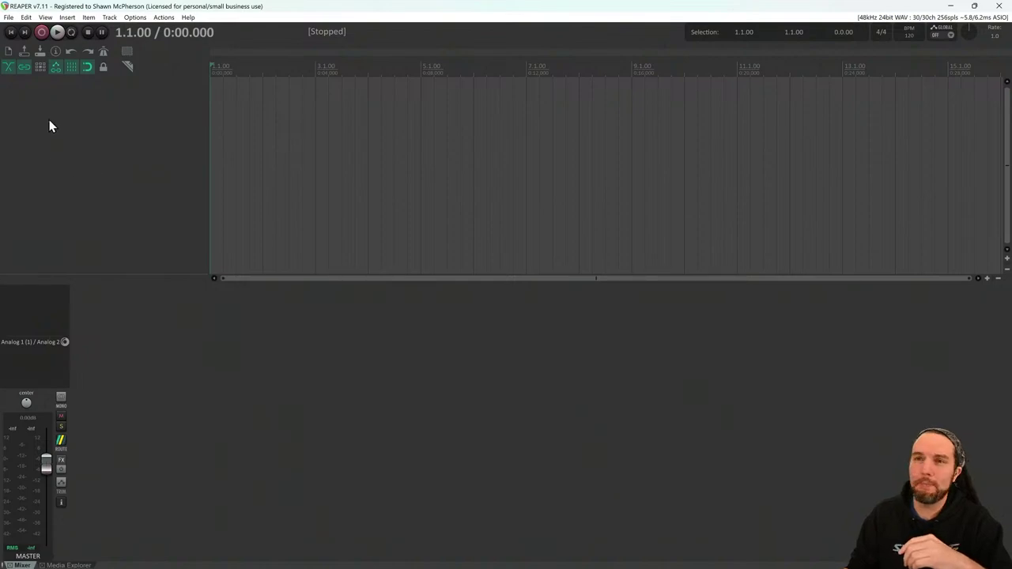
left_click(9, 17)
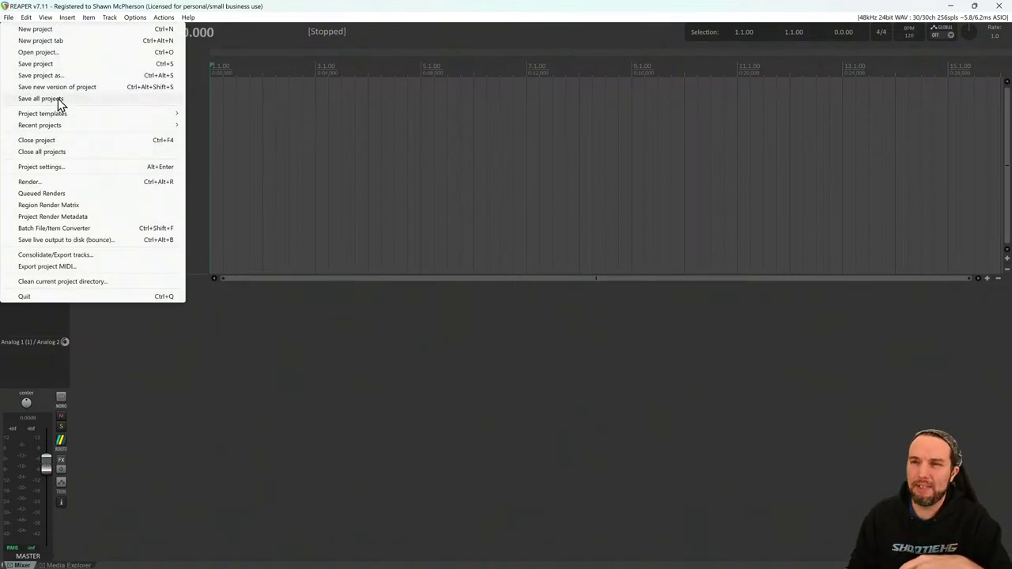
mouse_move(63, 126)
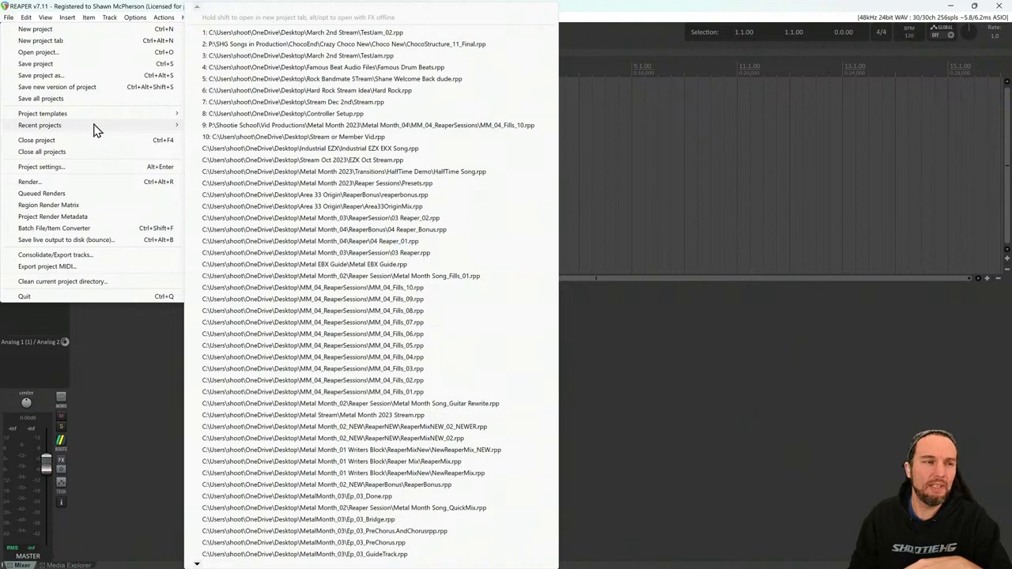
mouse_move(90, 116)
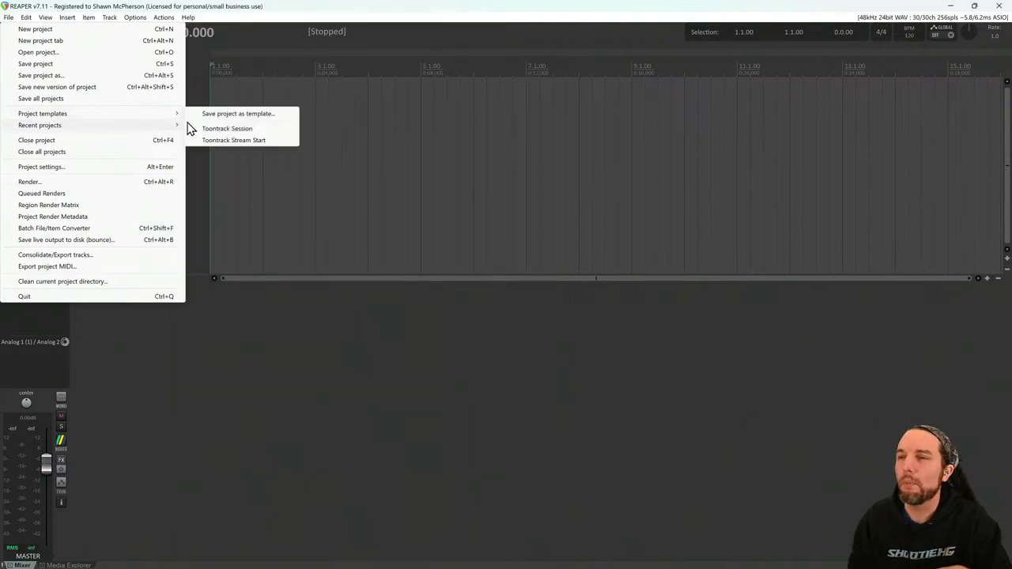
left_click(229, 131)
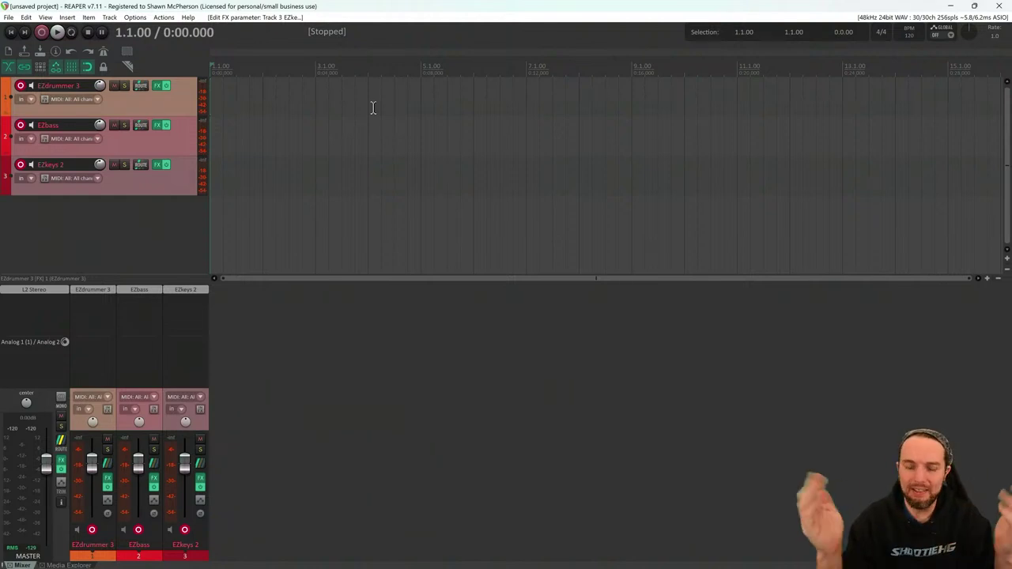
Switch to the browser, read back through the live chat's earlier messages and donations, and return to REAPER
key("alt+Tab")
key("alt+Tab")
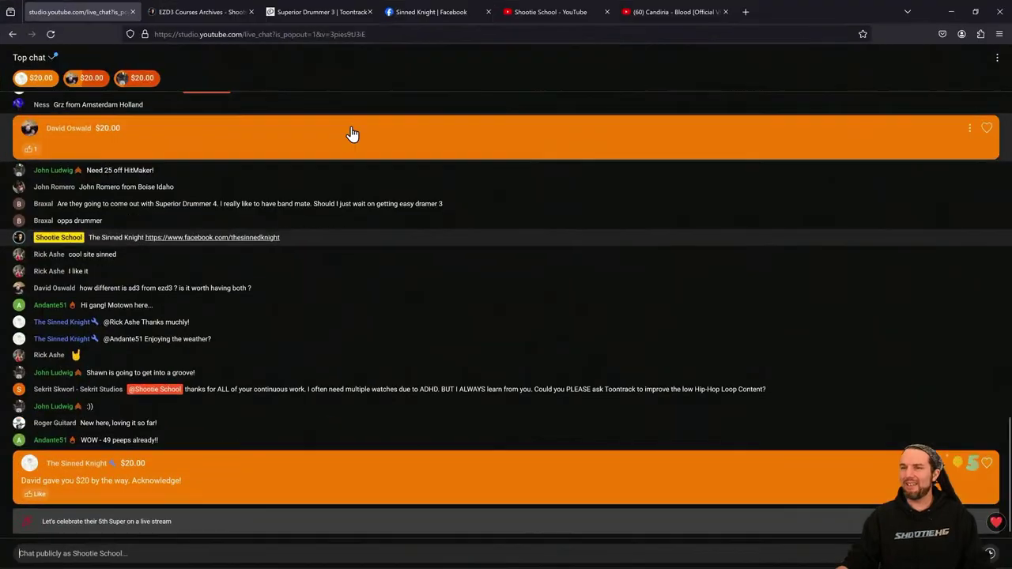
scroll(298, 209, "up", 2)
scroll(296, 217, "up", 1)
scroll(293, 226, "down", 2)
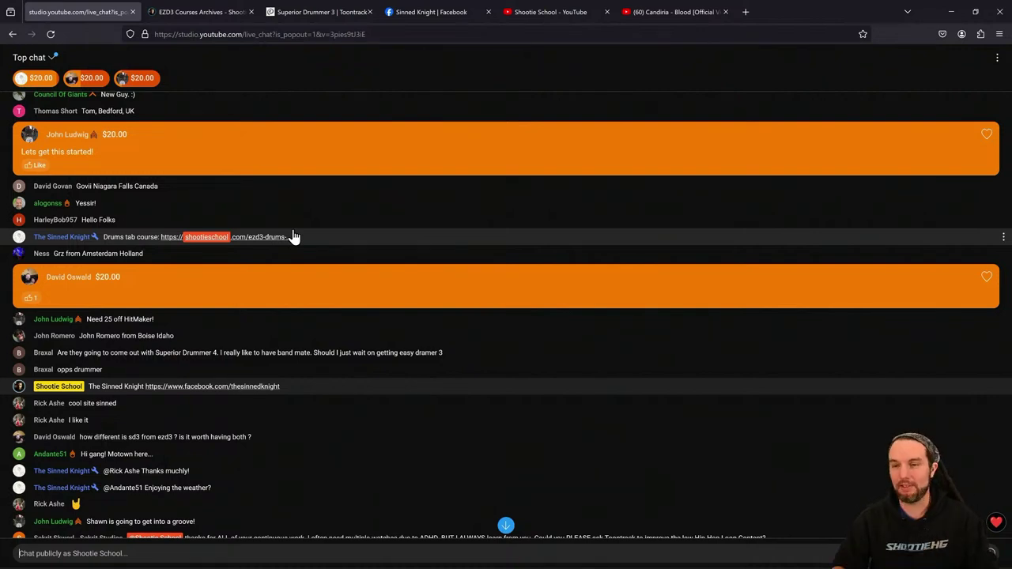
key("alt+Tab")
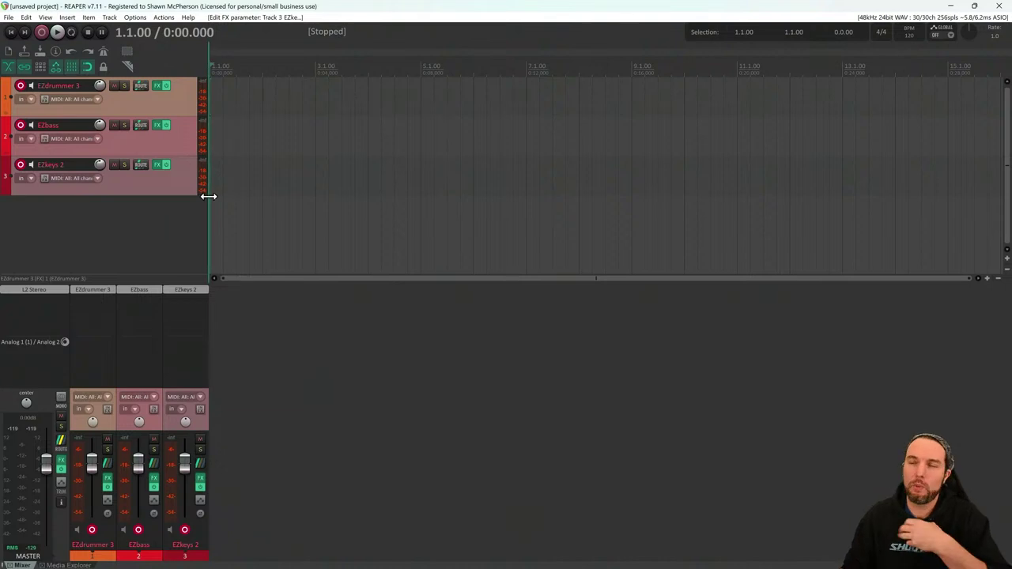
Examine the track performance options of the EZdrummer 3 track, in particular the anticipative FX setting
right_click(168, 106)
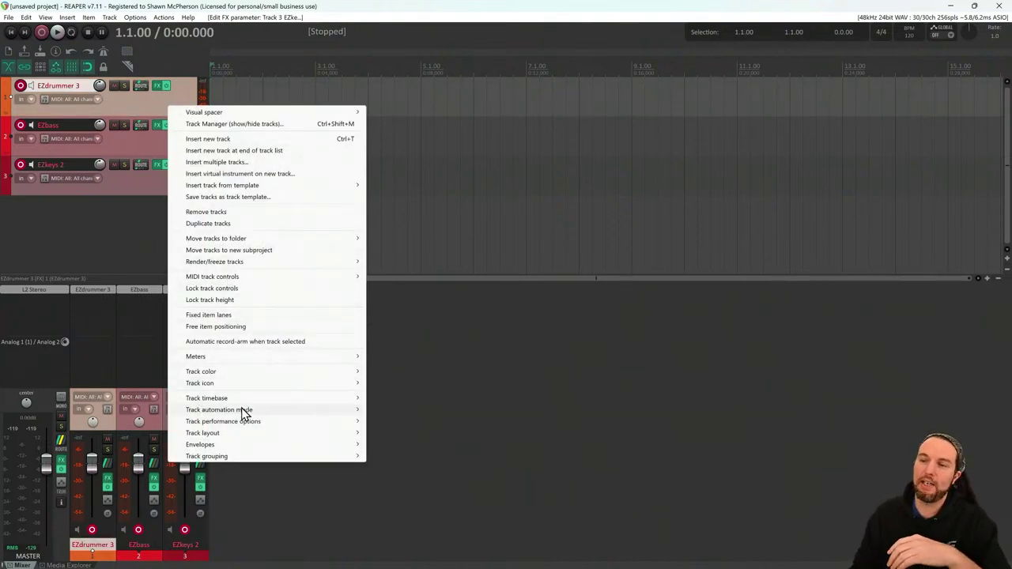
mouse_move(223, 425)
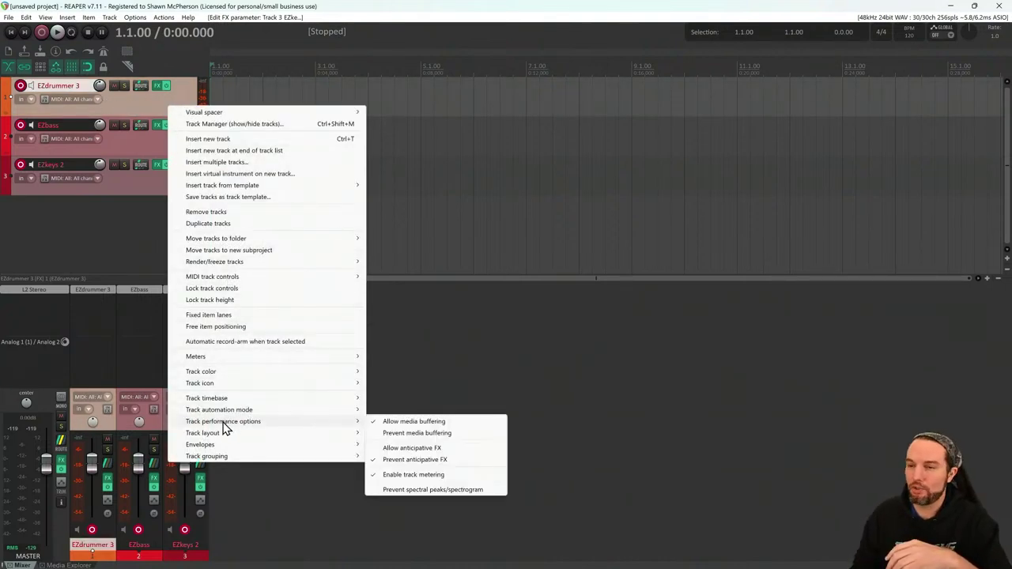
left_click(436, 474)
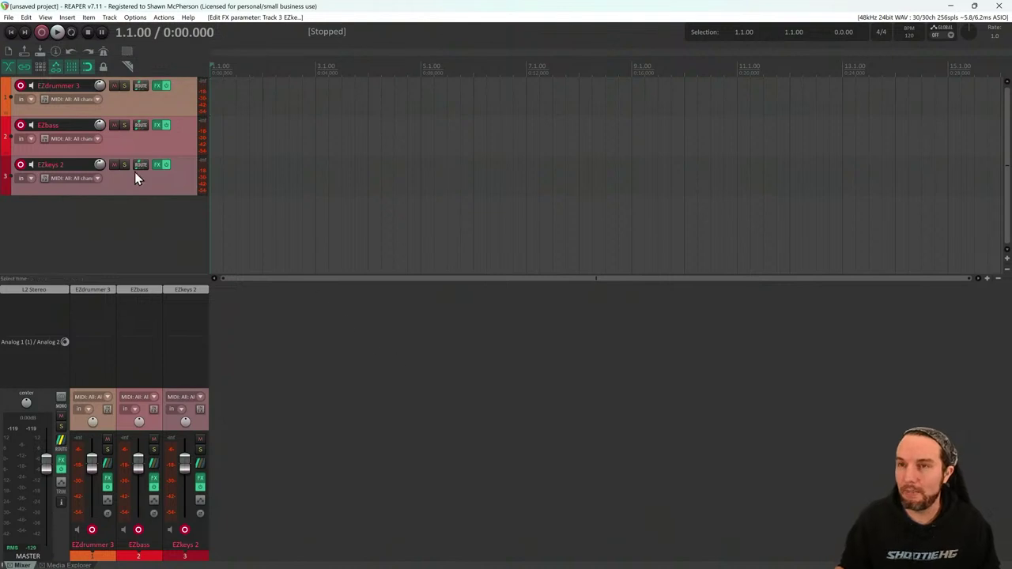
right_click(153, 107)
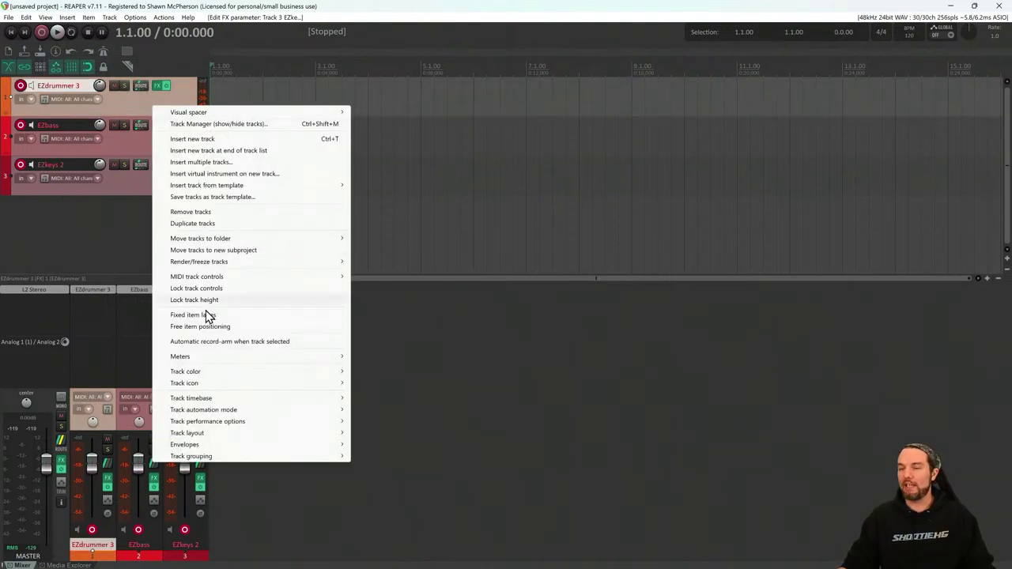
left_click(379, 437)
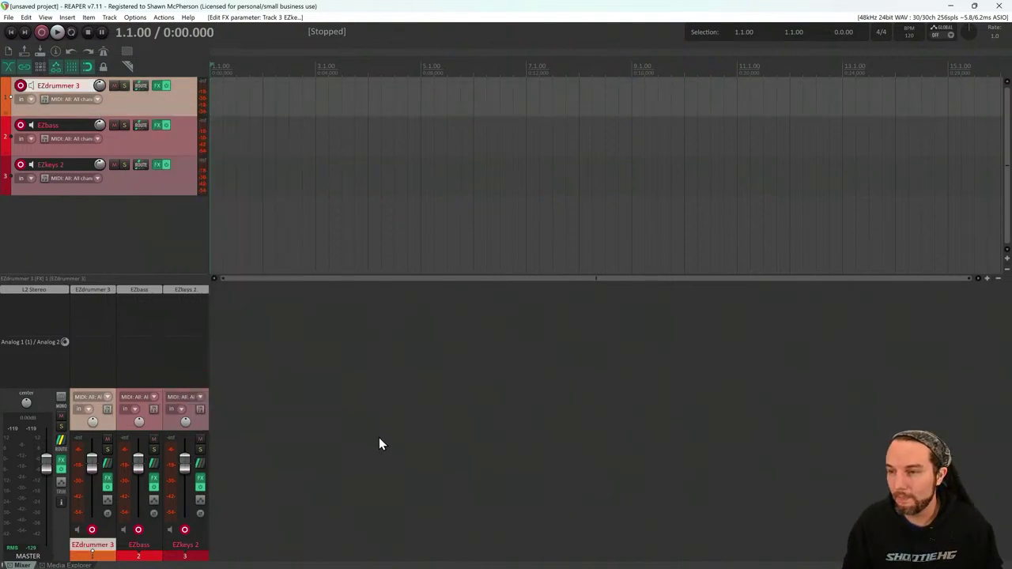
right_click(143, 104)
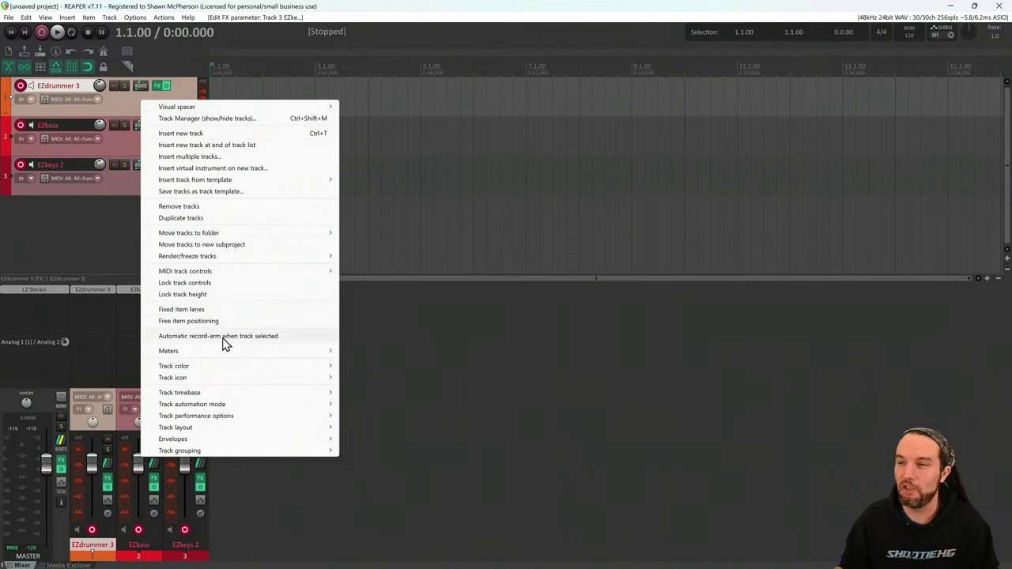
left_click(377, 466)
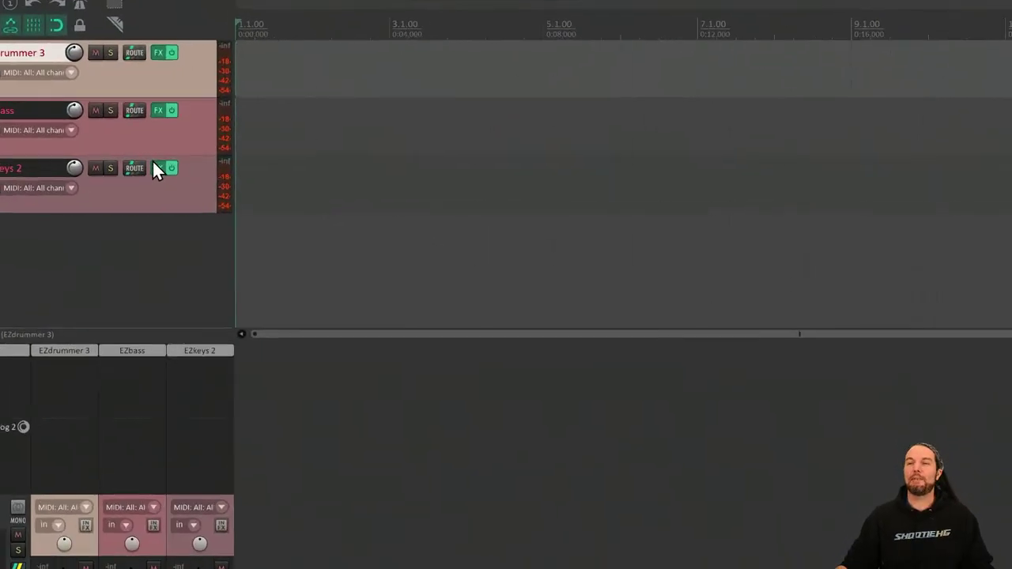
right_click(163, 76)
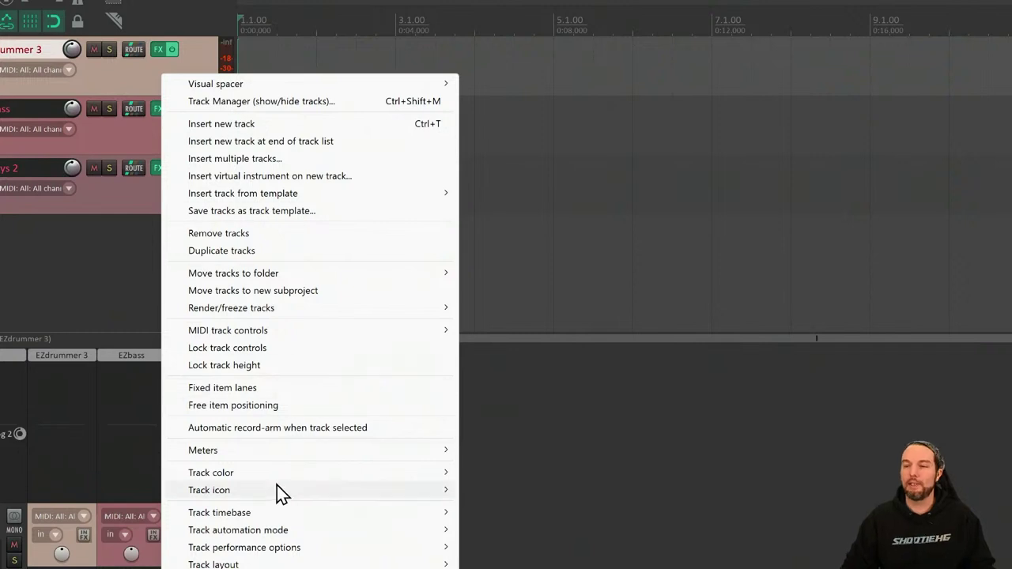
mouse_move(276, 486)
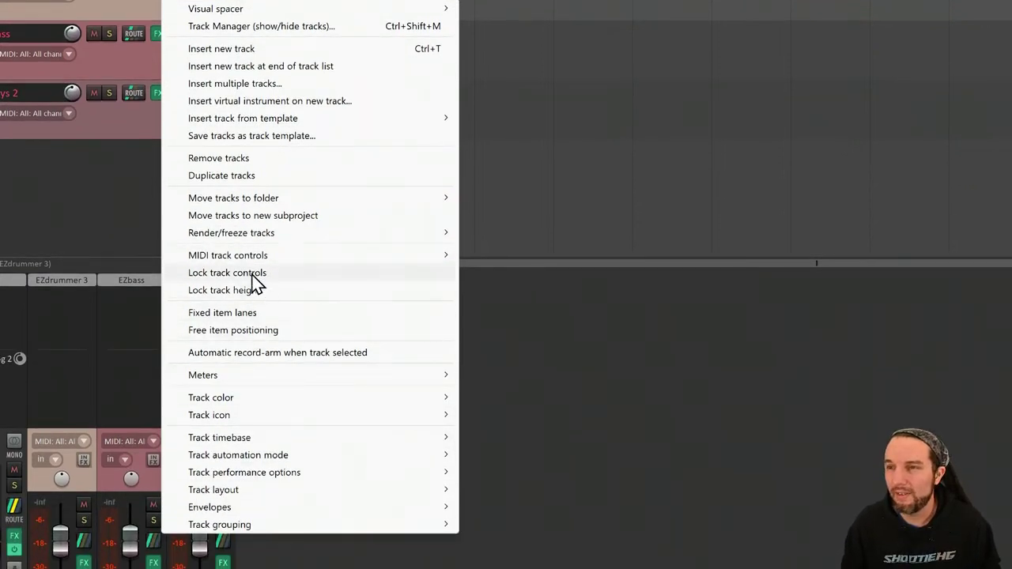
left_click(138, 216)
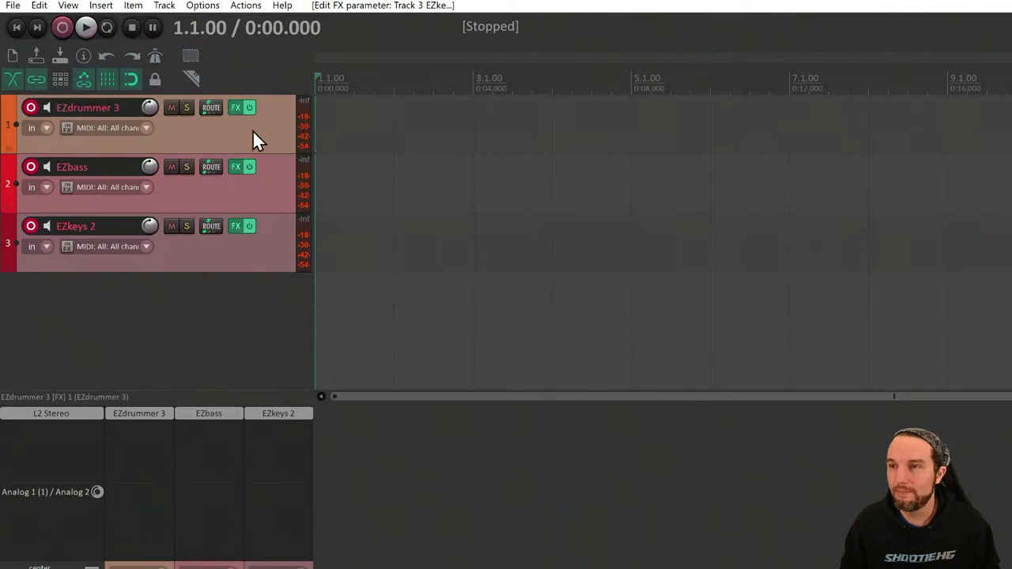
right_click(252, 130)
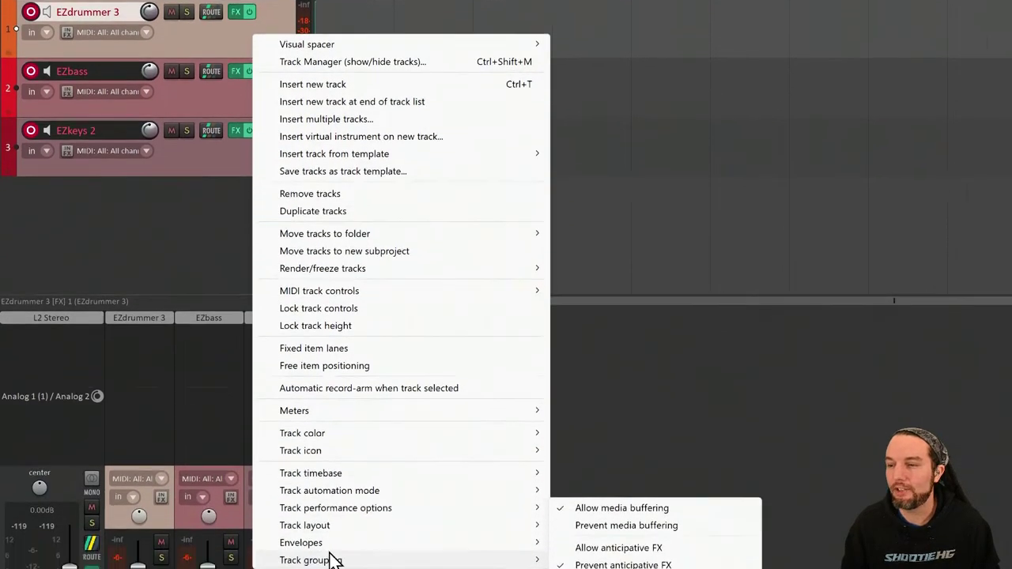
mouse_move(361, 486)
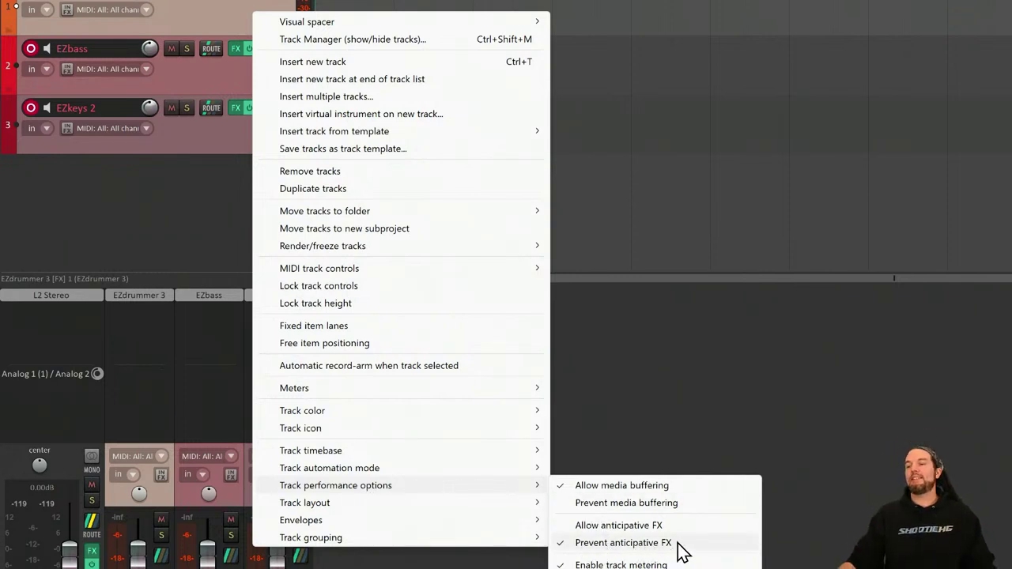
left_click(145, 200)
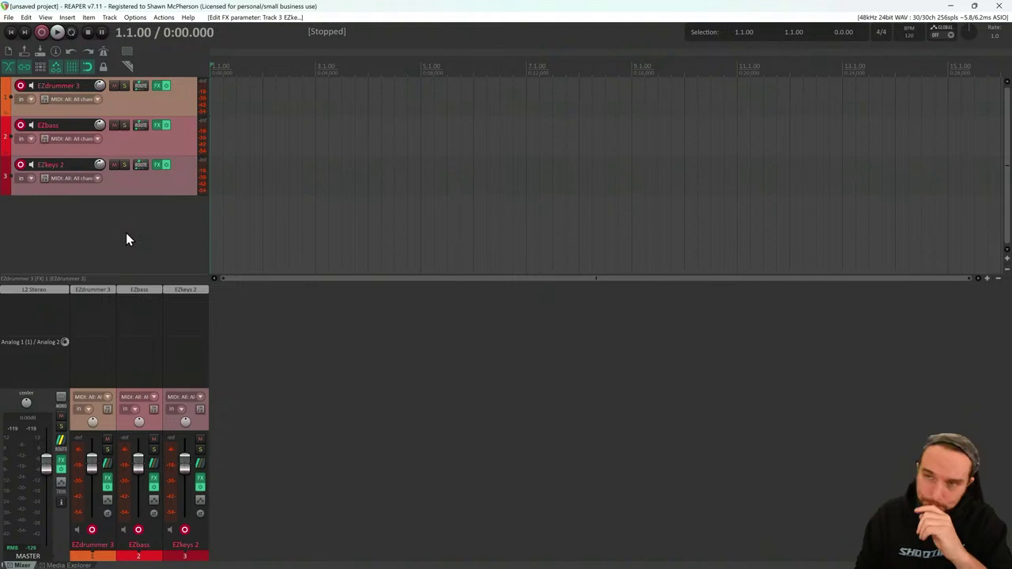
Open the EZkeys 2 instrument's plugin window from its mixer channel
left_click(132, 187)
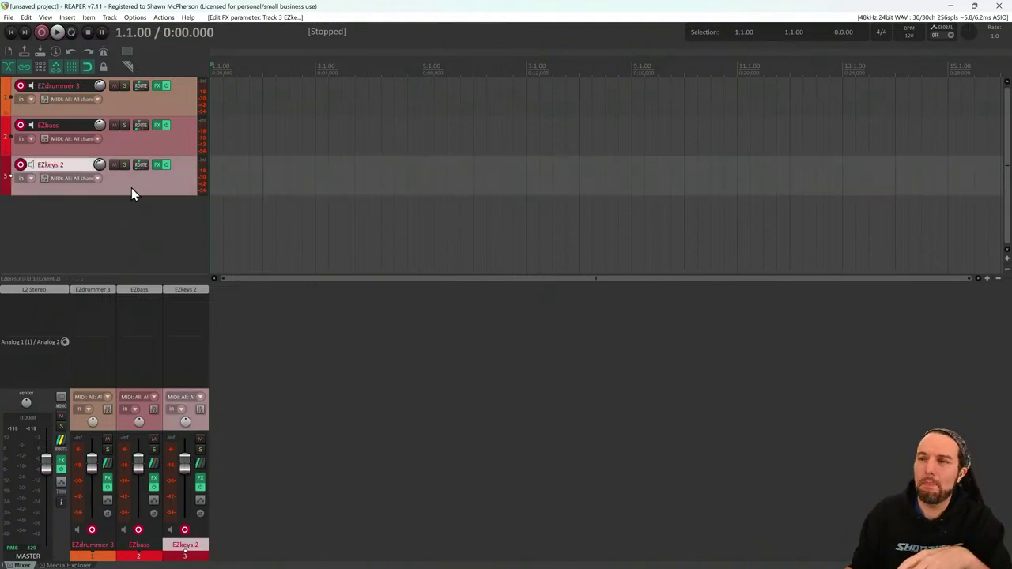
right_click(131, 188)
left_click(127, 277)
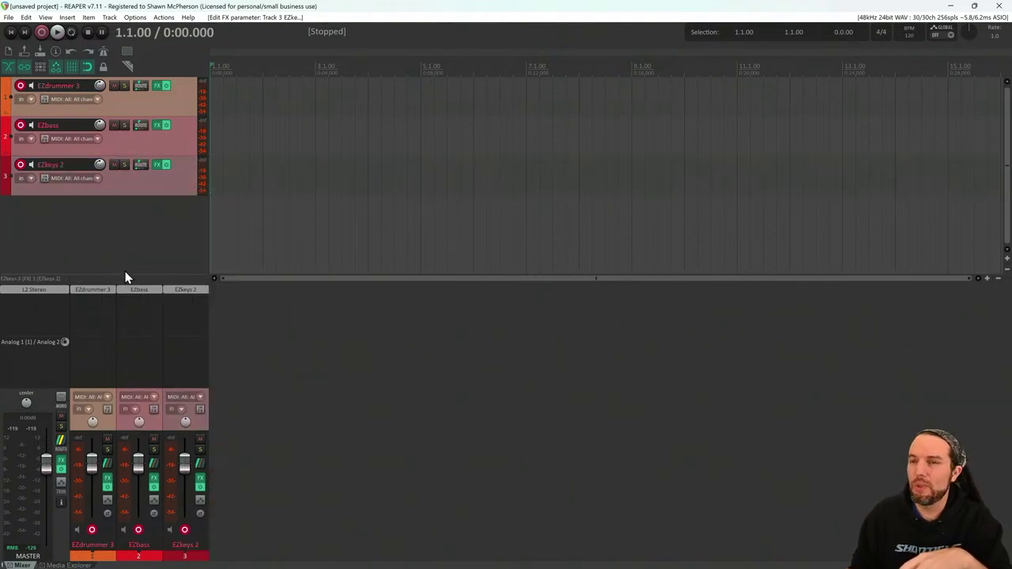
left_click(185, 289)
Switch to the browser, open the share options of the EZkeys 2 Organ Session EKX video on the Shootie School channel, and return to the live chat
key("alt+Tab")
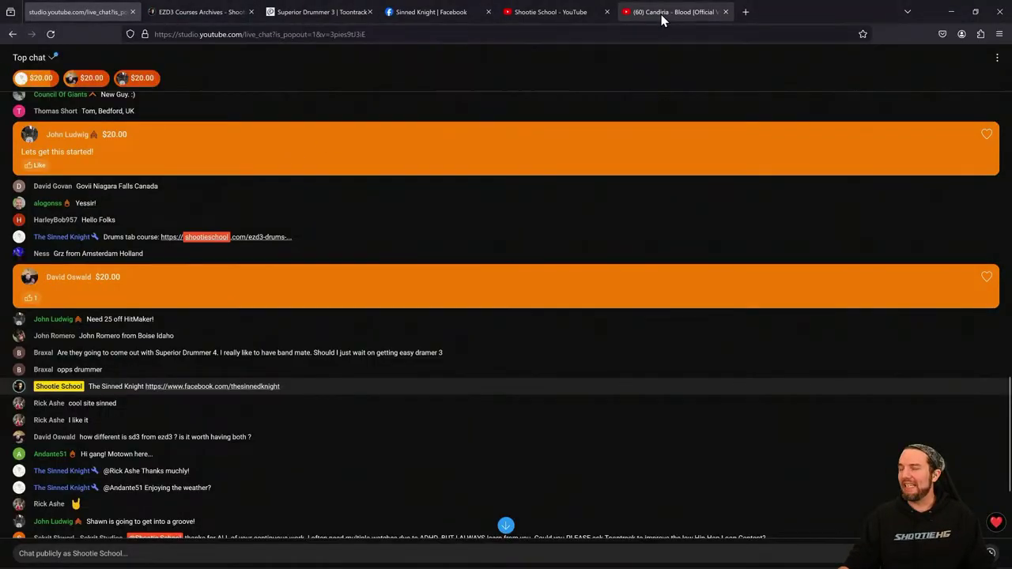
left_click(553, 14)
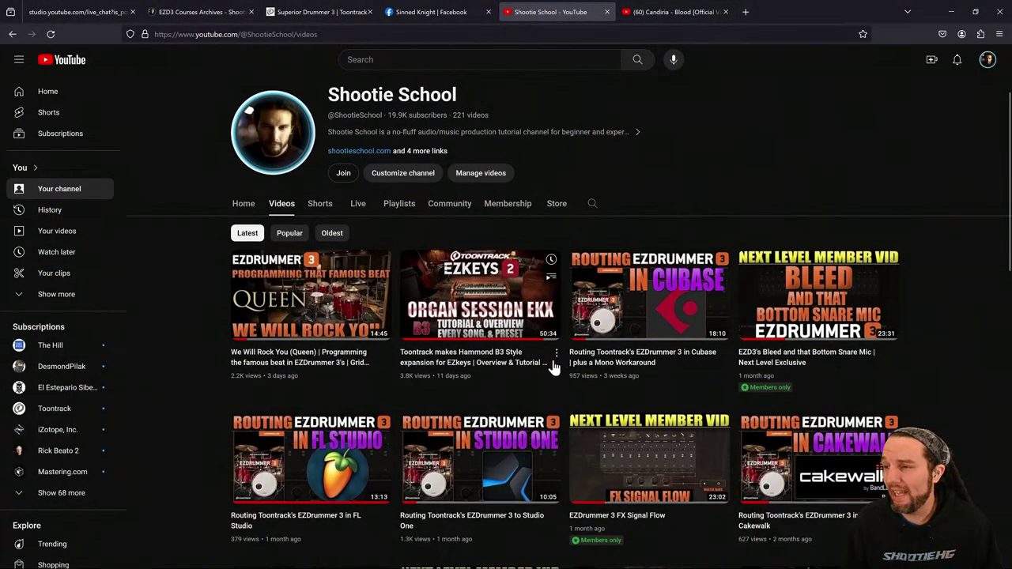
left_click(556, 353)
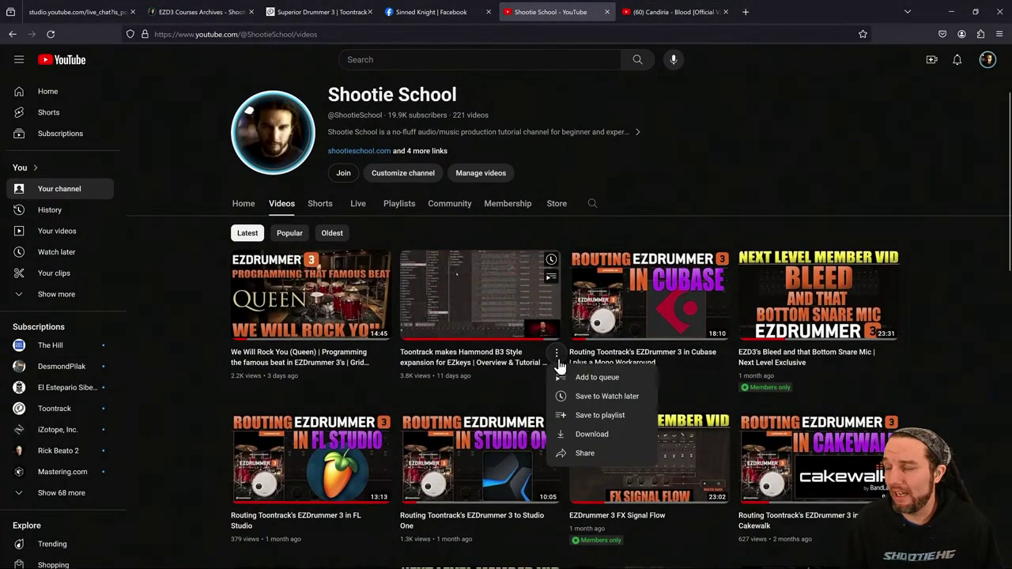
left_click(584, 452)
left_click(79, 12)
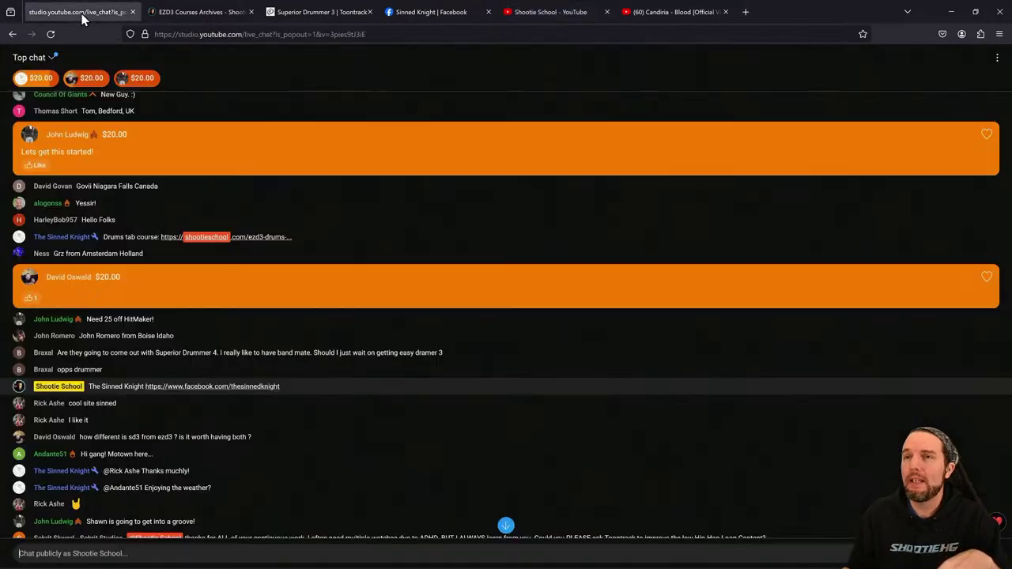
Post "Session Organ EKX:" followed by the link from the clipboard in the live chat and view the newest messages
left_click(263, 554)
type("Session ")
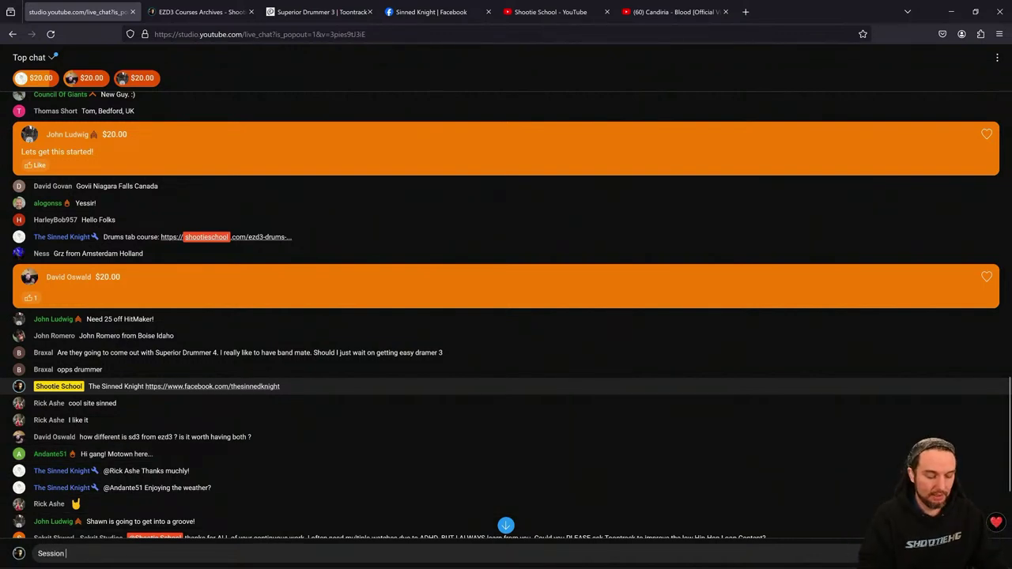
type("Organ E")
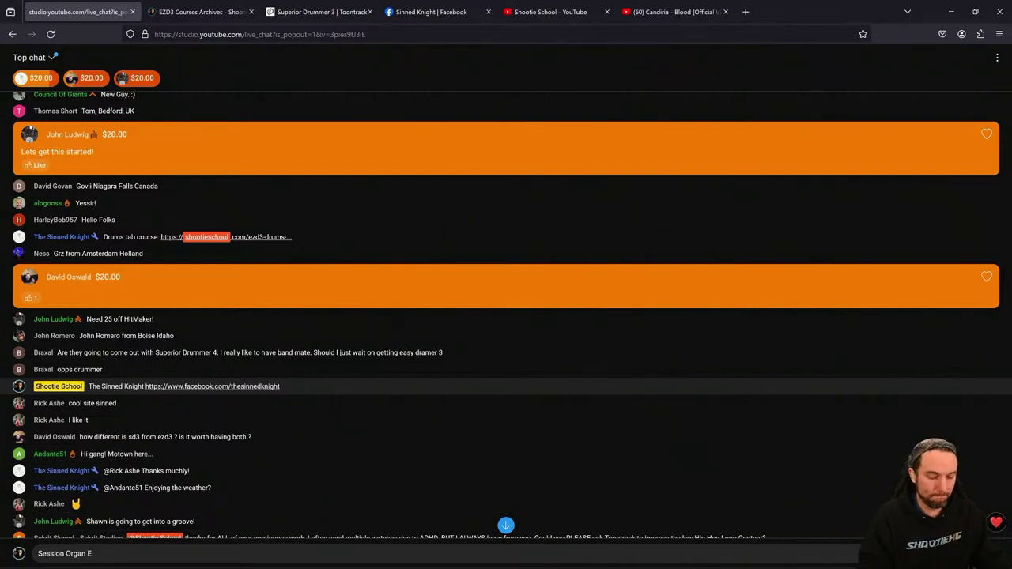
type("KX:")
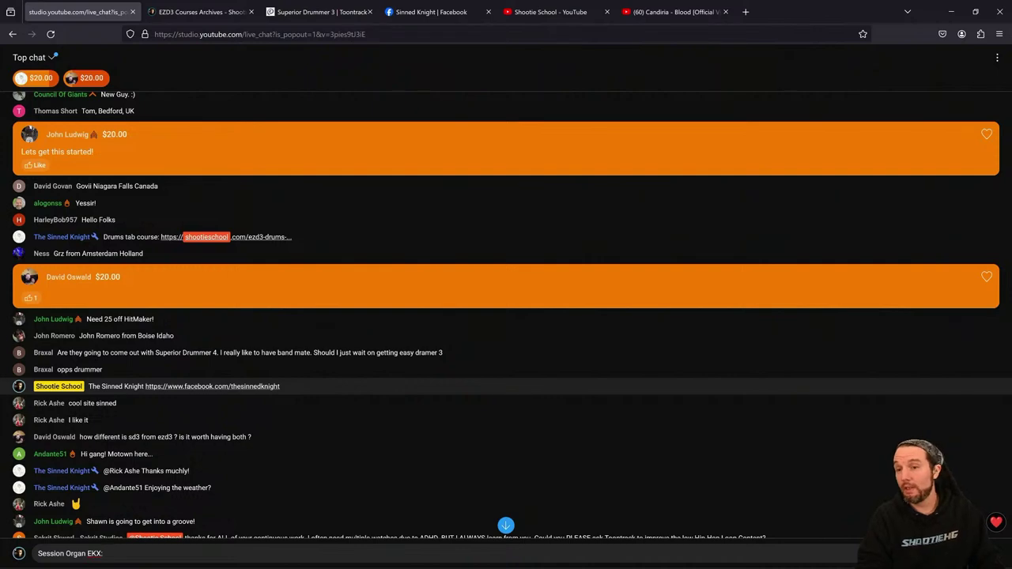
key("ctrl+v")
key("Return")
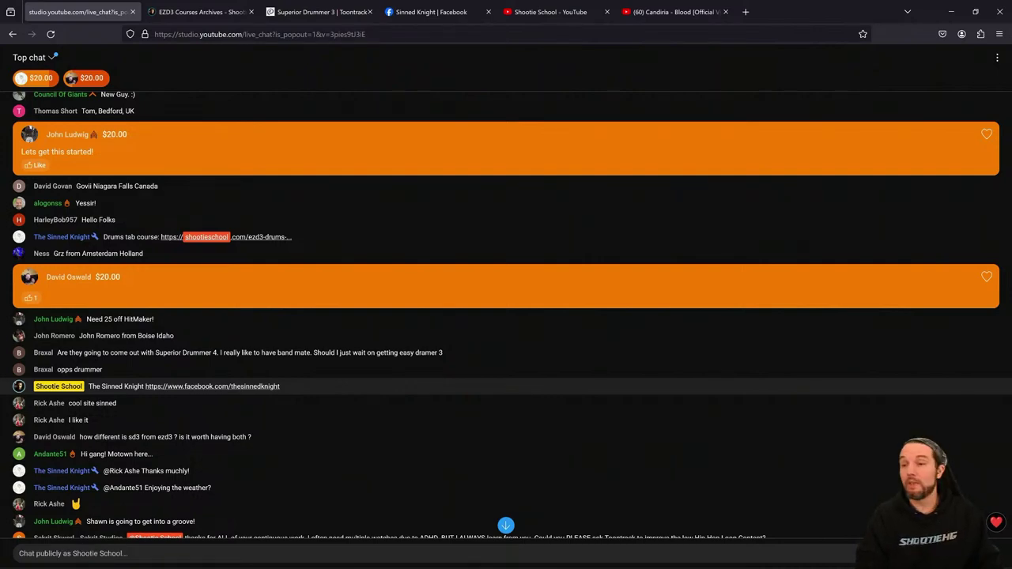
scroll(281, 460, "down", 2)
scroll(280, 460, "down", 1)
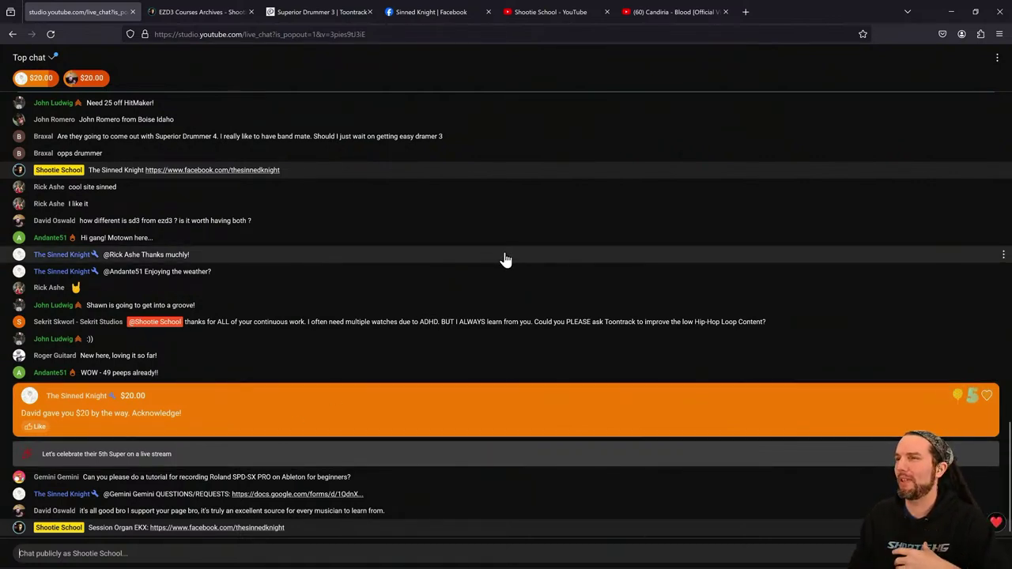
Switch to REAPER, load the Session Organ library in EZkeys 2, and place its enlarged window beside the track list
mouse_move(423, 557)
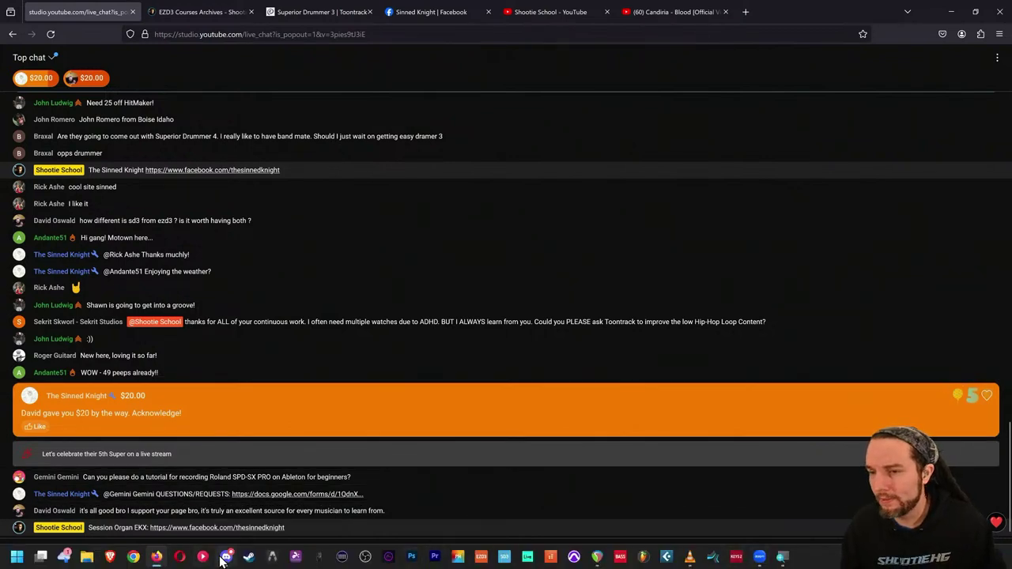
left_click(597, 556)
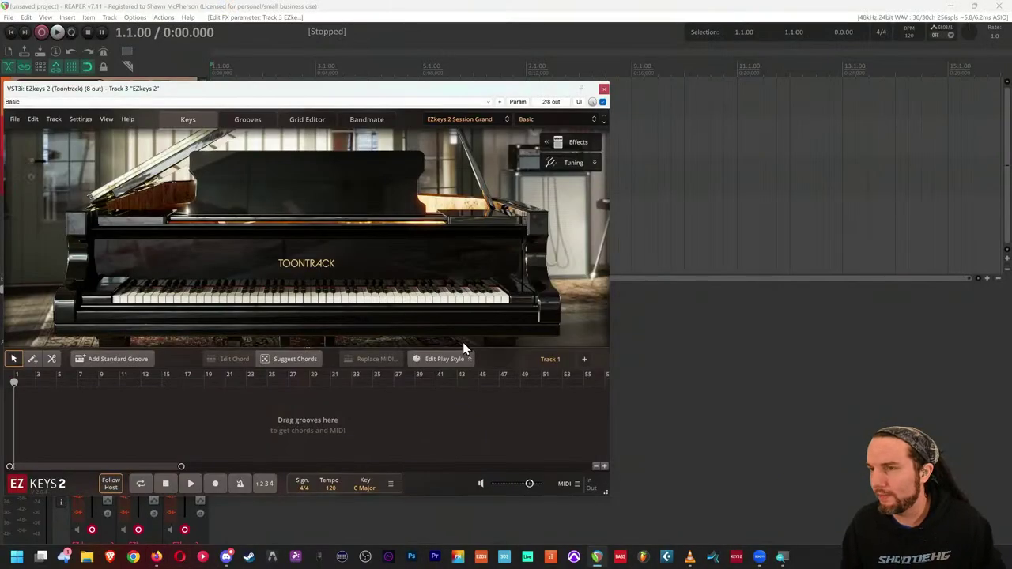
left_click(454, 119)
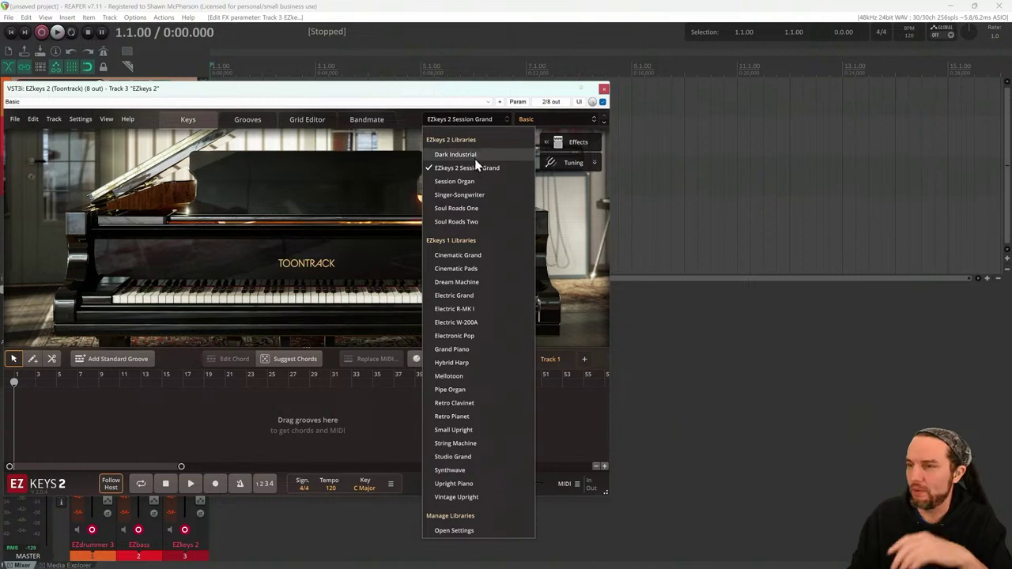
left_click(454, 181)
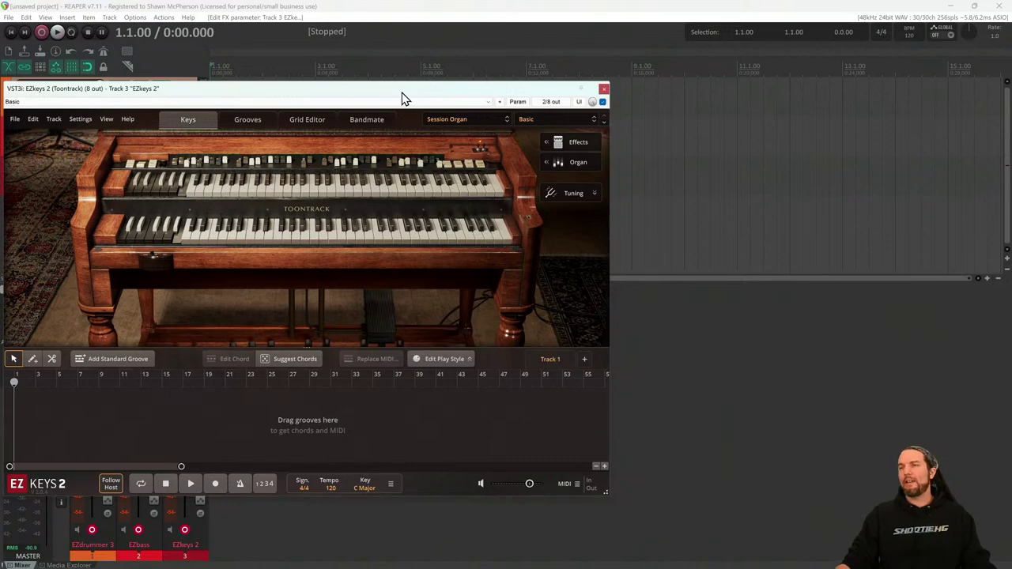
left_click_drag(401, 93, 802, 92)
left_click_drag(998, 500, 998, 548)
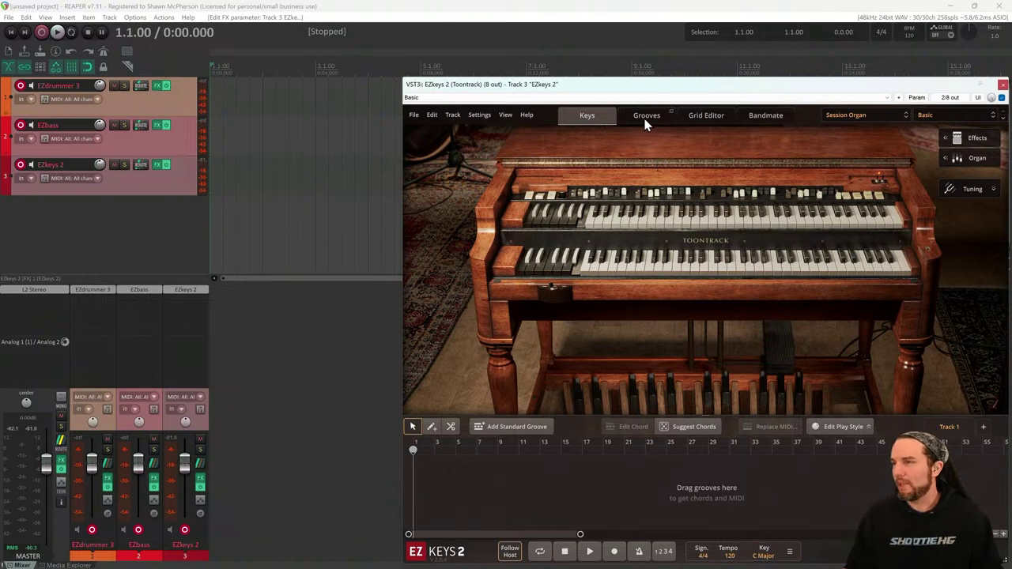
Show the Classic Rock Organ add-on pack's grooves in the EZkeys 2 groove browser
left_click(646, 119)
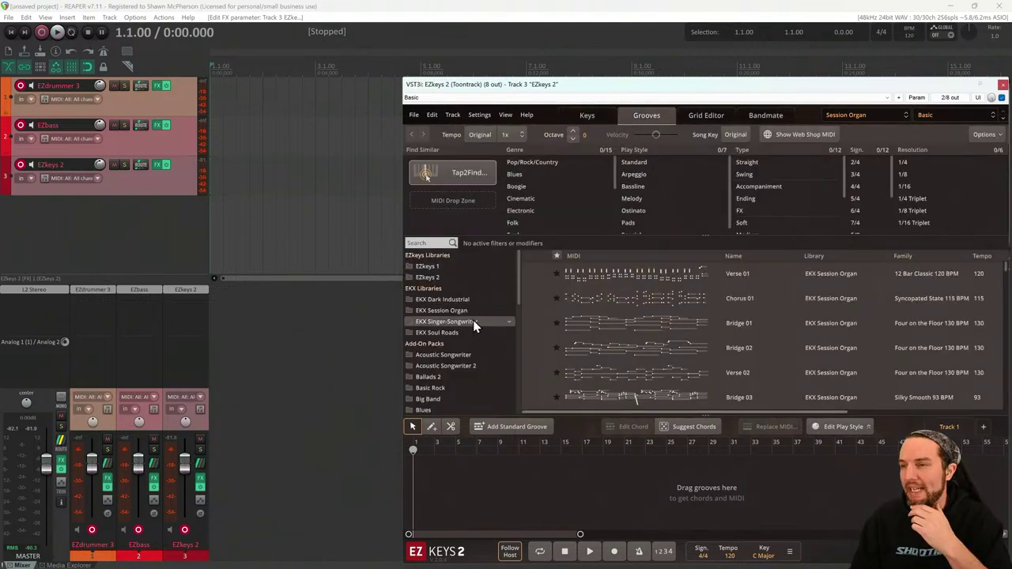
scroll(471, 323, "down", 4)
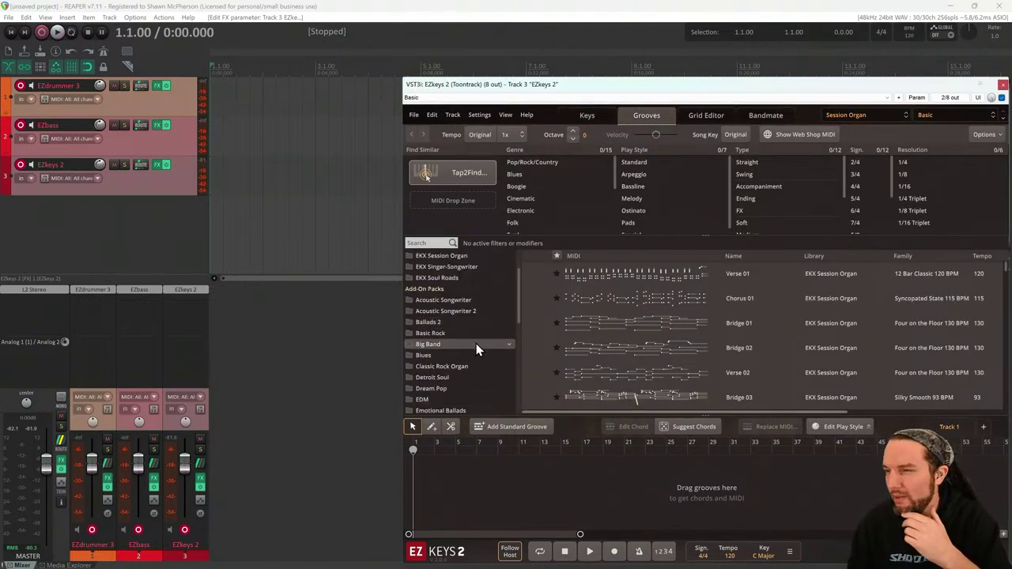
left_click(438, 368)
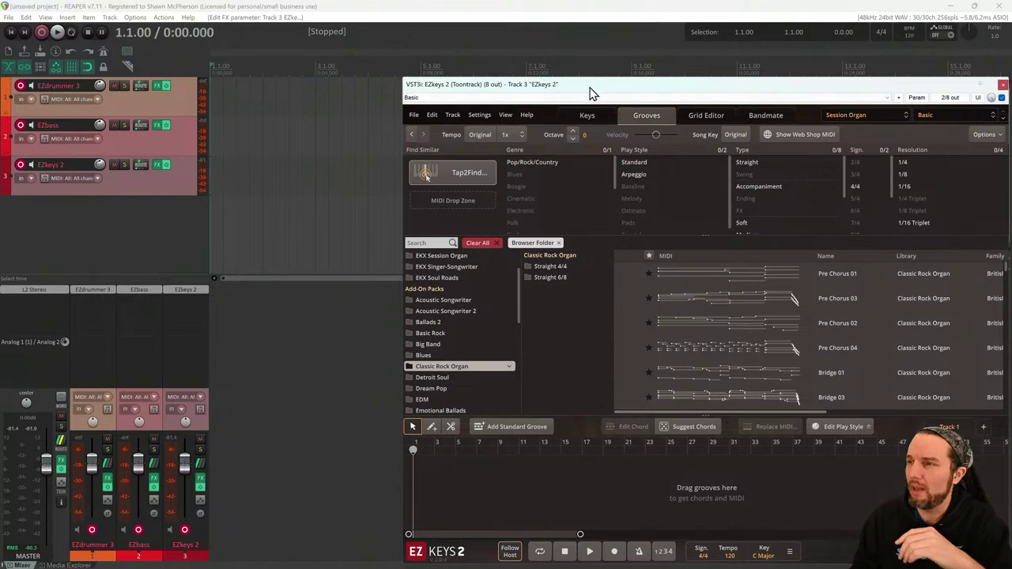
Widen the EZkeys 2 window across the whole screen, shrink it again, and move it back beside the track list
left_click_drag(589, 88, 592, 92)
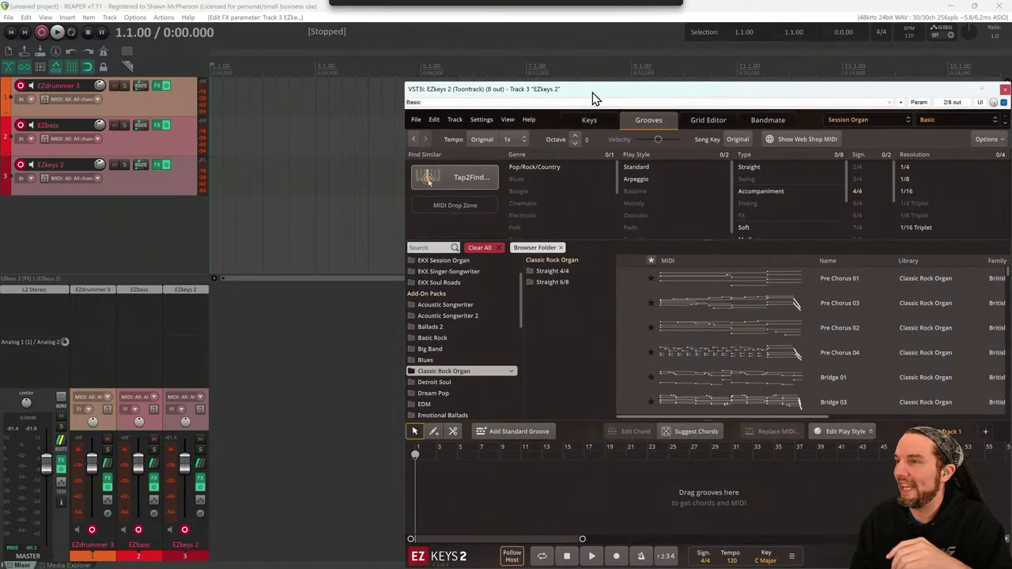
left_click_drag(522, 93, 117, 91)
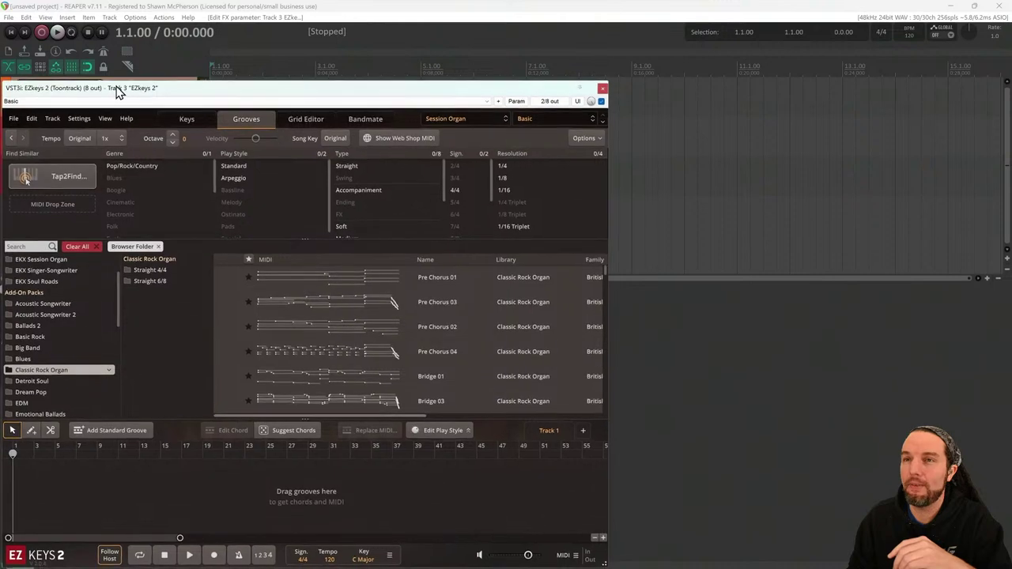
left_click_drag(599, 561, 1005, 564)
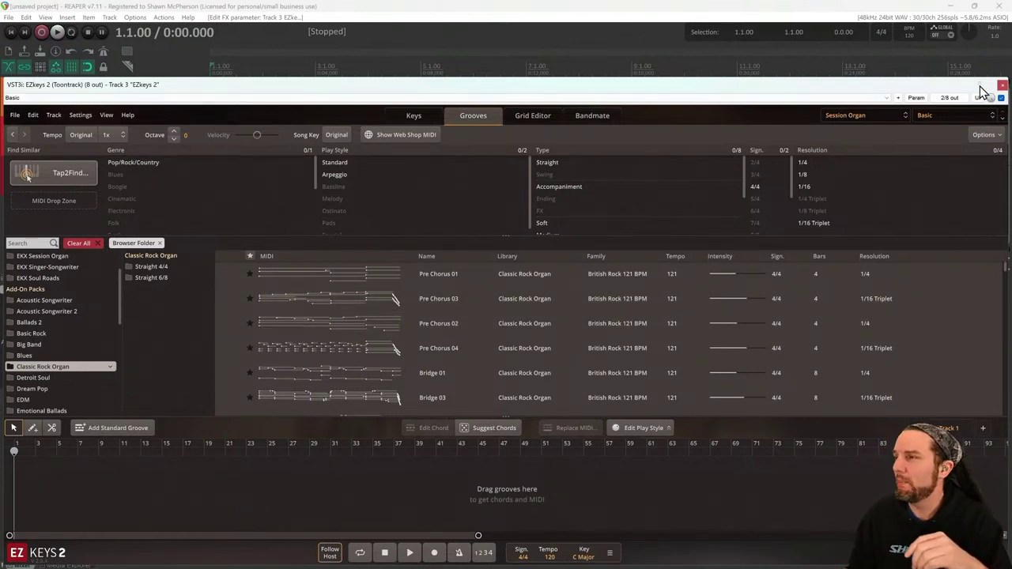
left_click_drag(1002, 536, 359, 487)
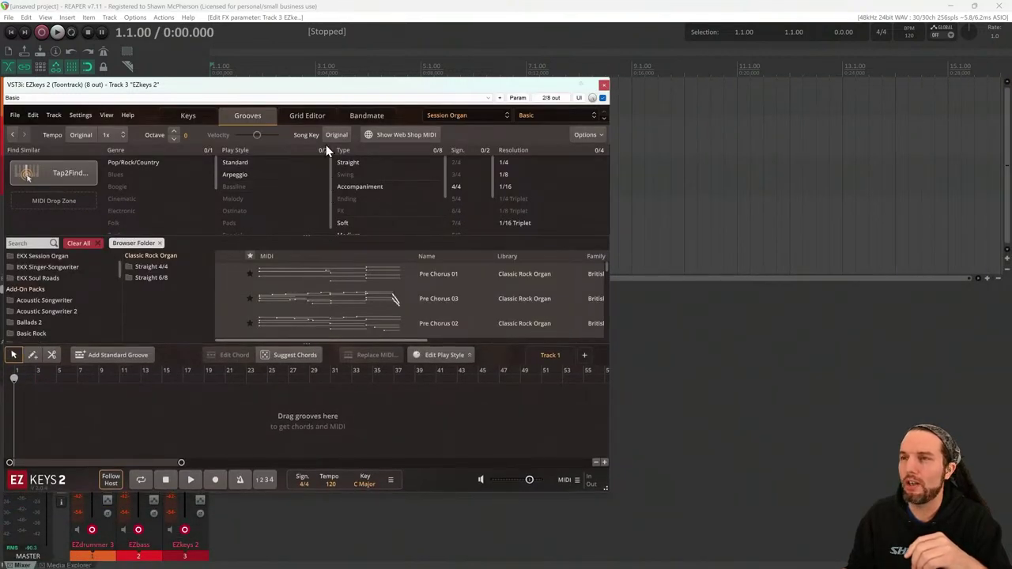
left_click_drag(327, 90, 730, 92)
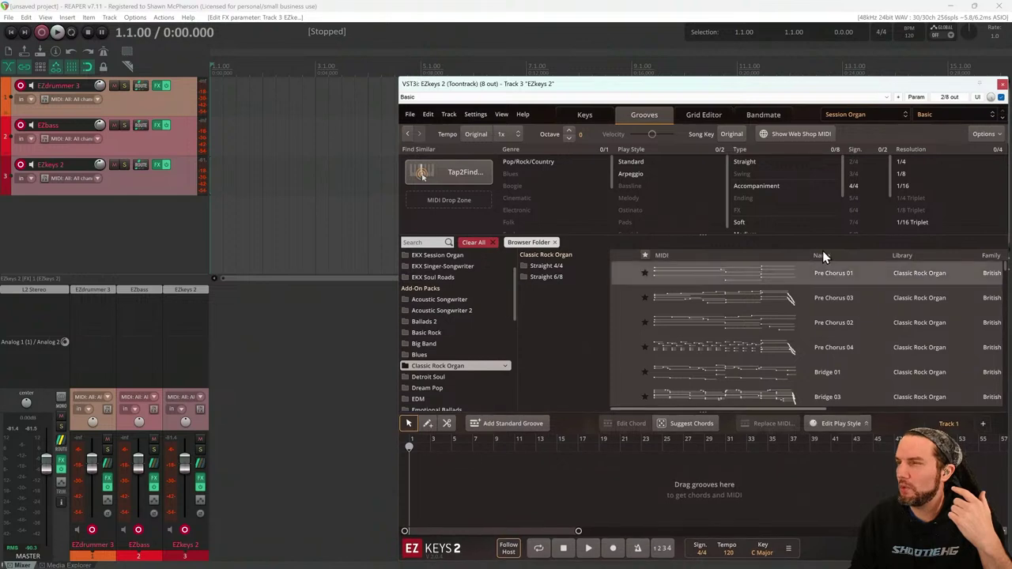
left_click(750, 97)
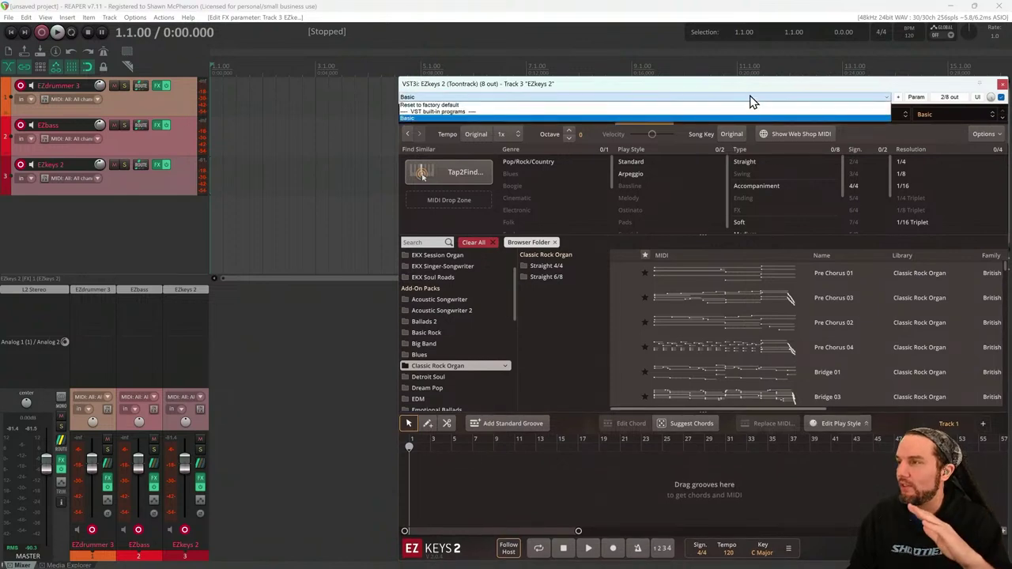
left_click(747, 86)
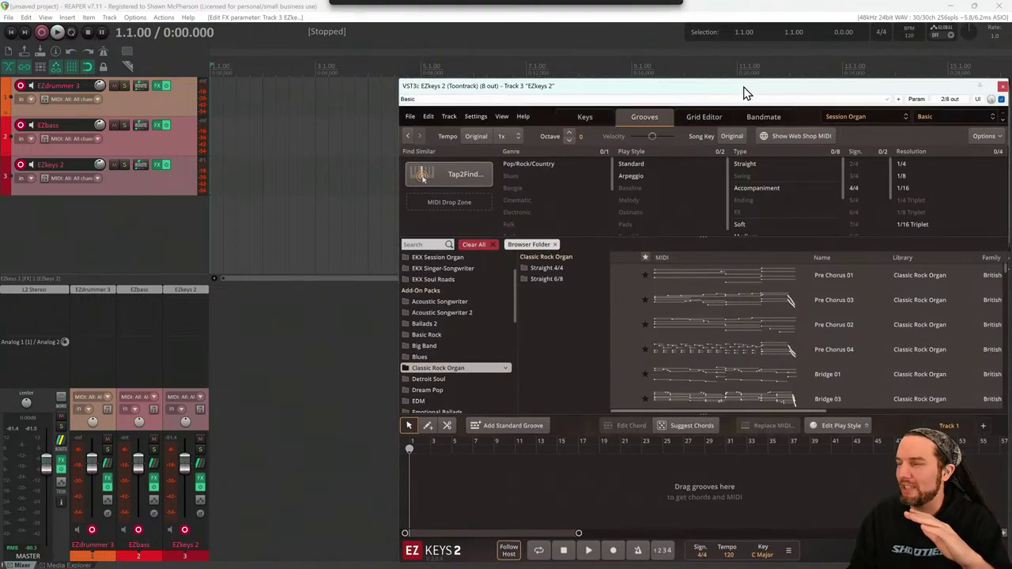
left_click_drag(743, 87, 746, 92)
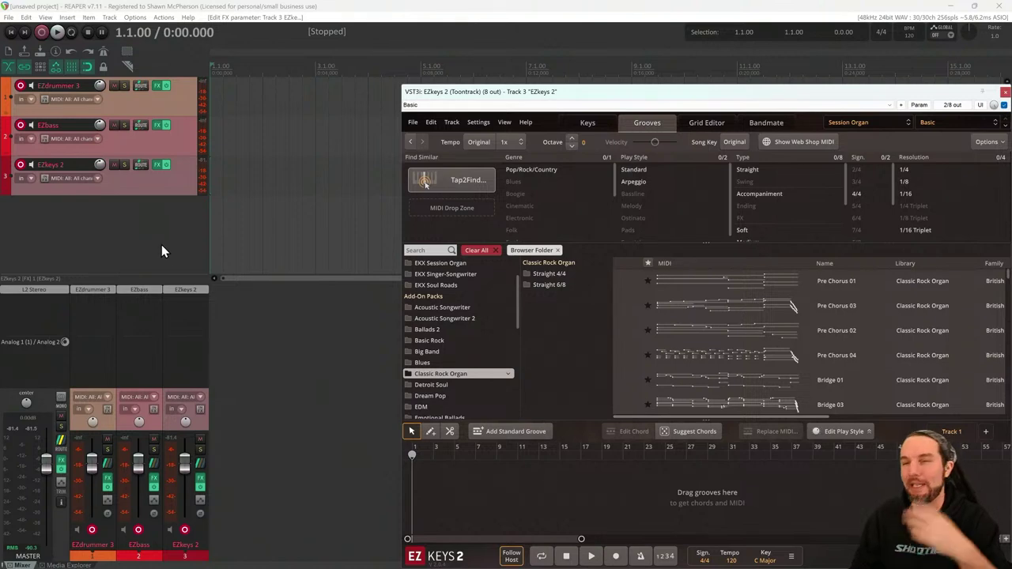
Close and reopen the EZkeys 2 plugin window, and briefly open the EZbass plugin window alongside it
left_click(185, 289)
left_click(189, 291)
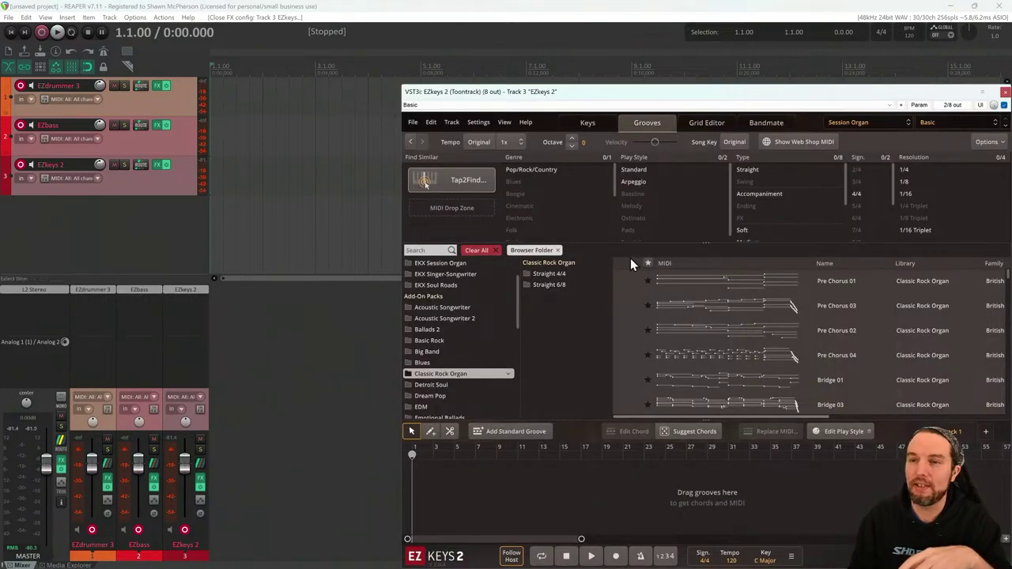
left_click(746, 98)
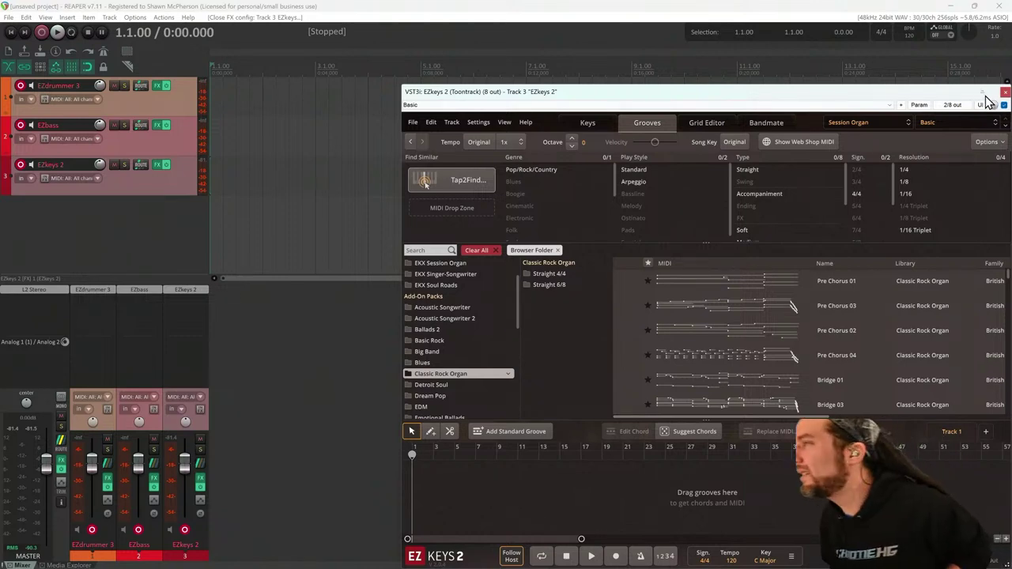
left_click(136, 300)
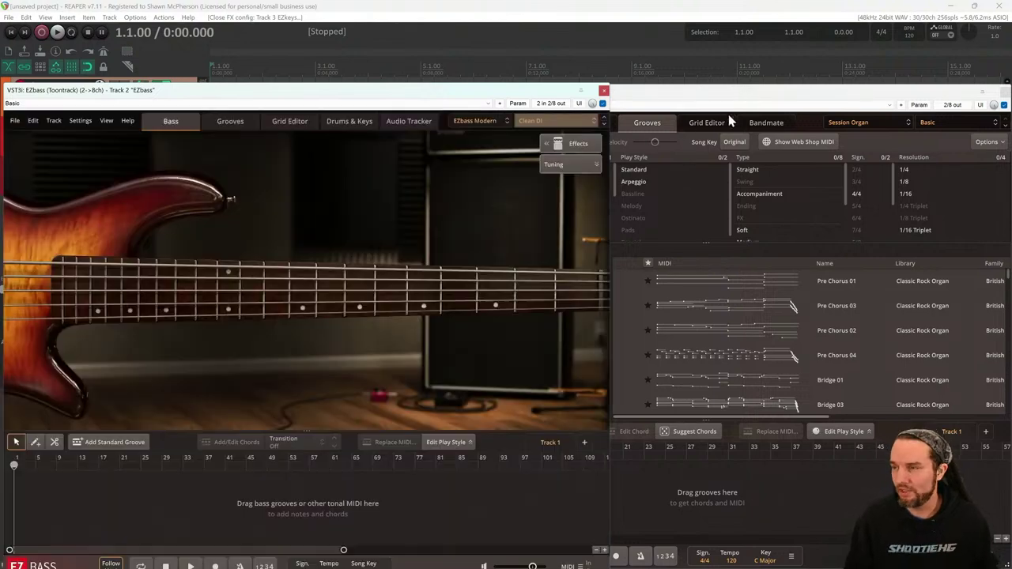
left_click(604, 92)
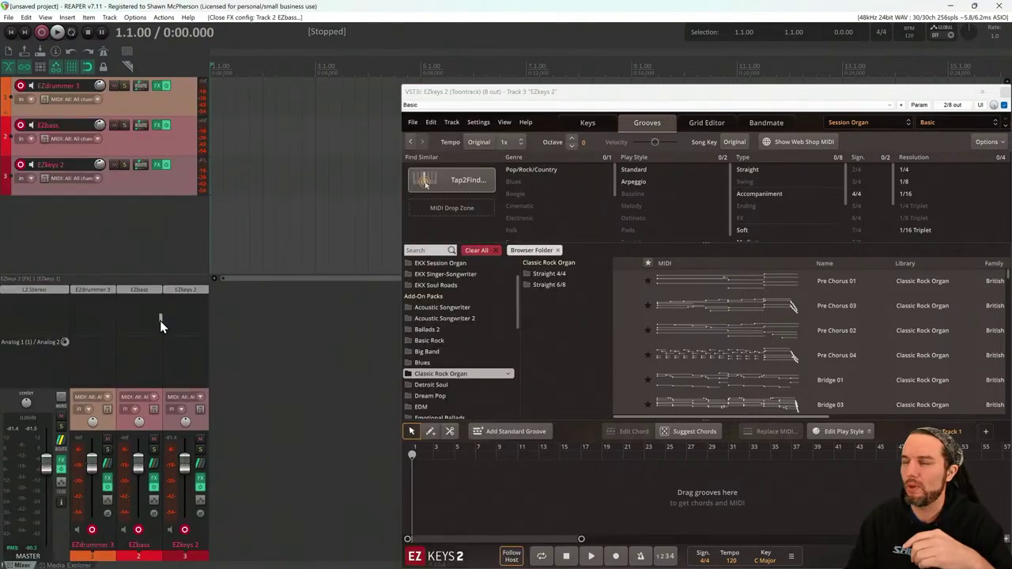
Open the EZdrummer 3 plugin window, load the Classic Rock library, and audition the kit's gong
left_click(94, 298)
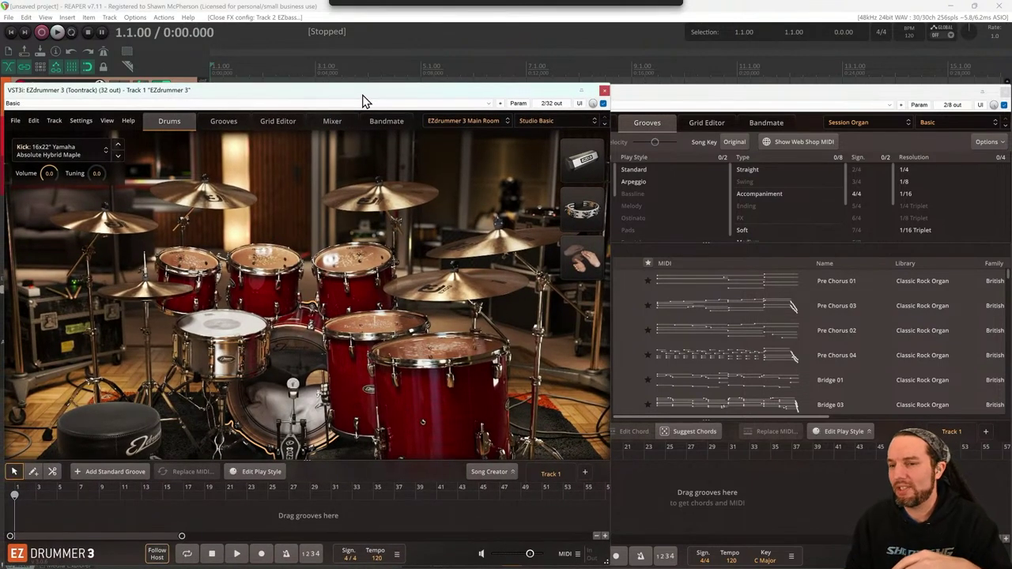
left_click(471, 121)
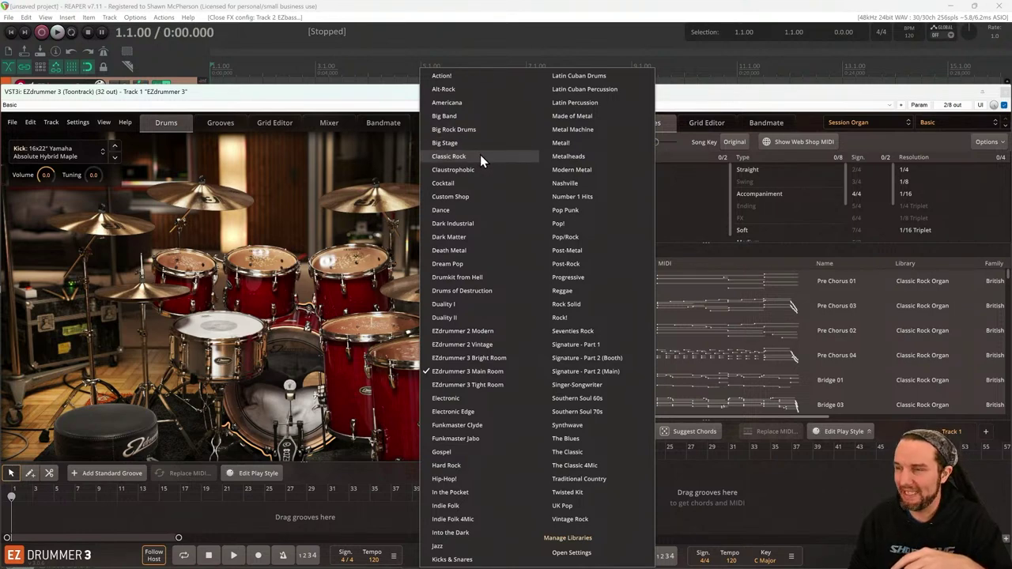
left_click(480, 155)
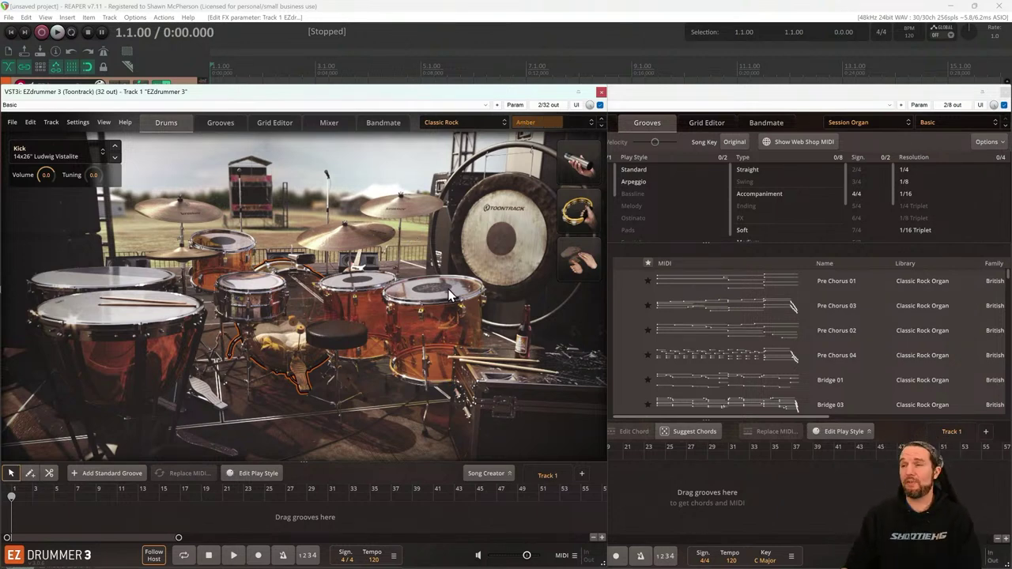
left_click(472, 250)
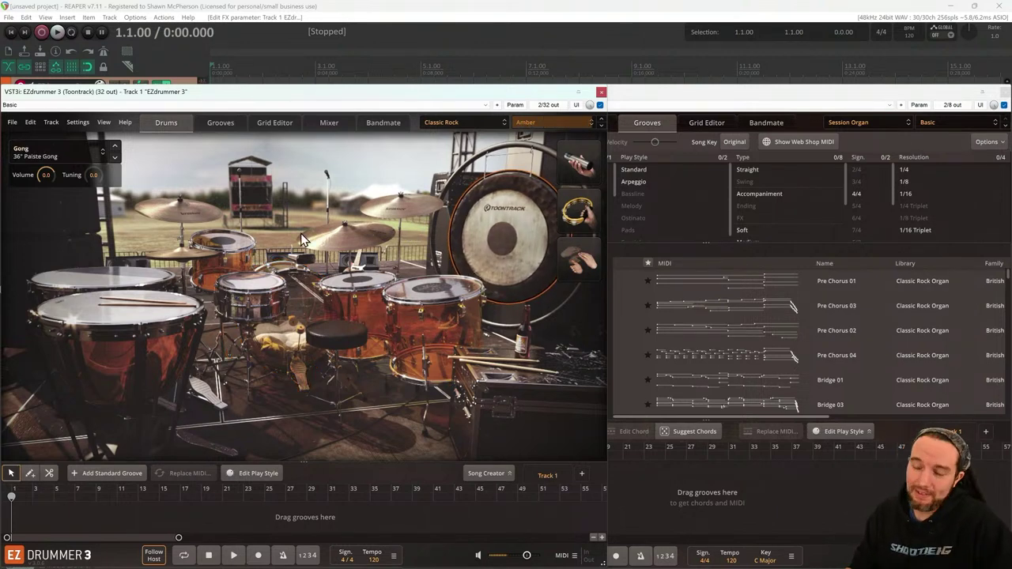
left_click(441, 123)
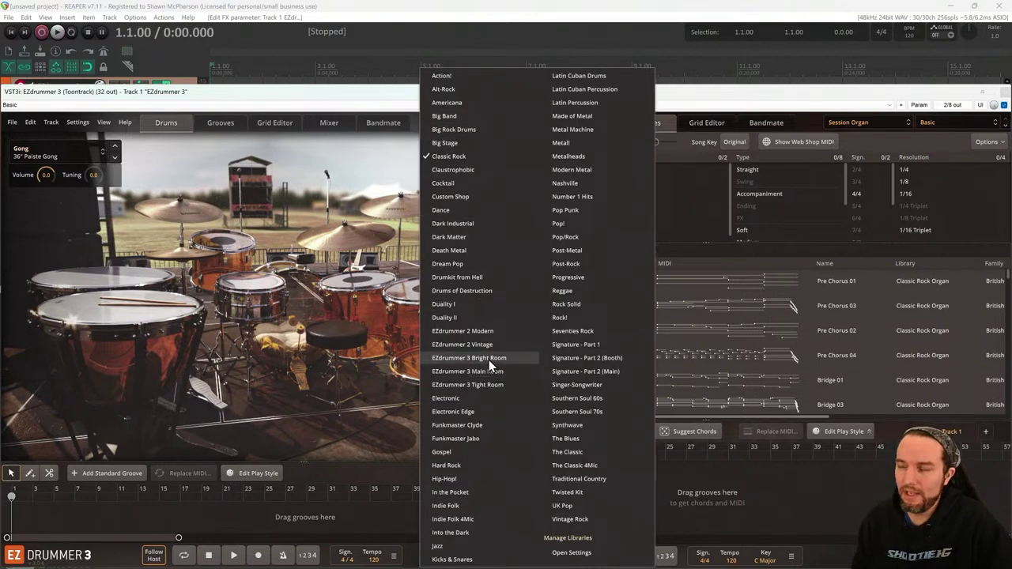
left_click(307, 135)
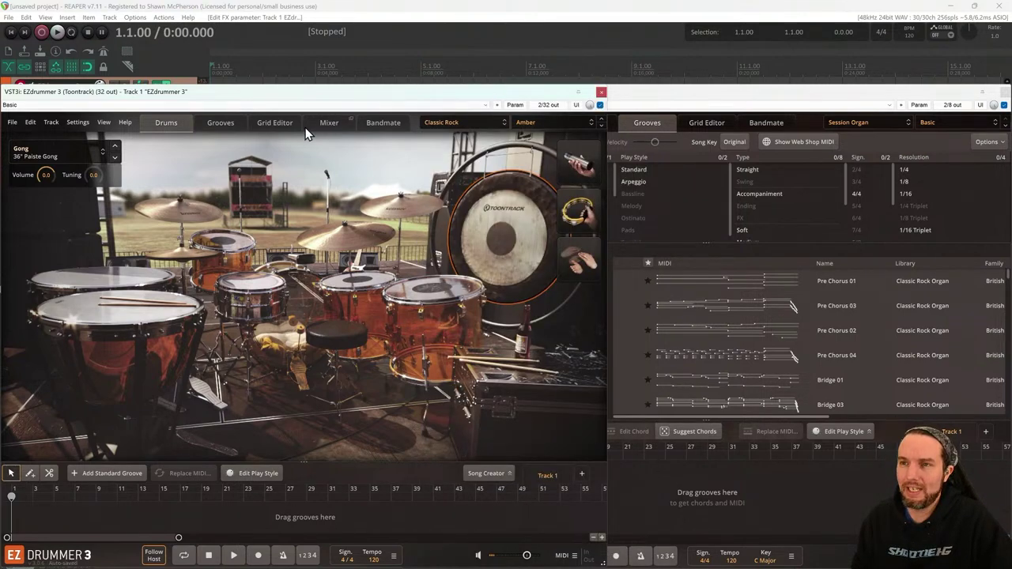
Show the EZX Classic Rock library's grooves in the EZdrummer 3 groove browser
left_click(219, 123)
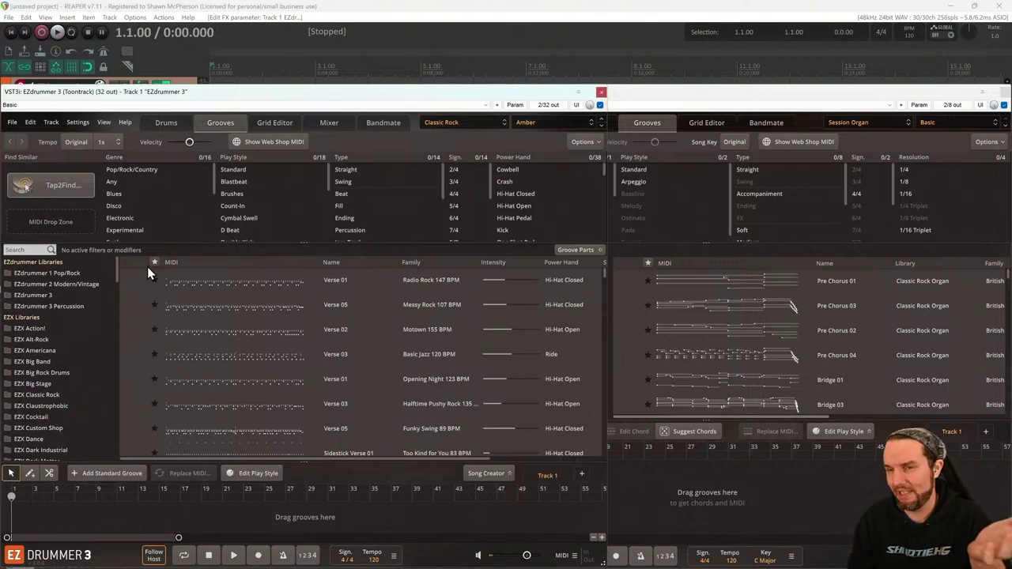
scroll(78, 333, "down", 1)
scroll(76, 330, "down", 1)
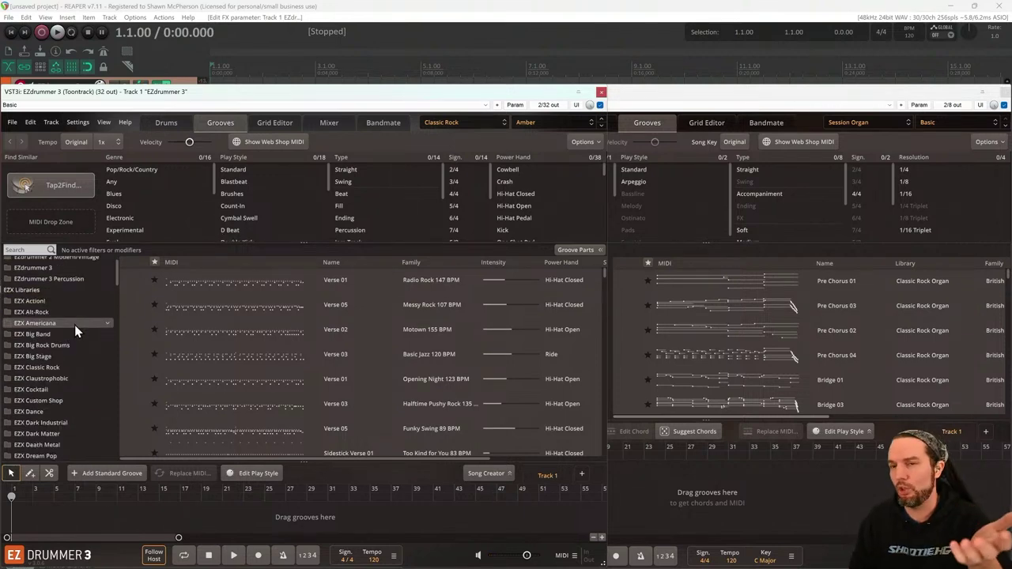
left_click(63, 367)
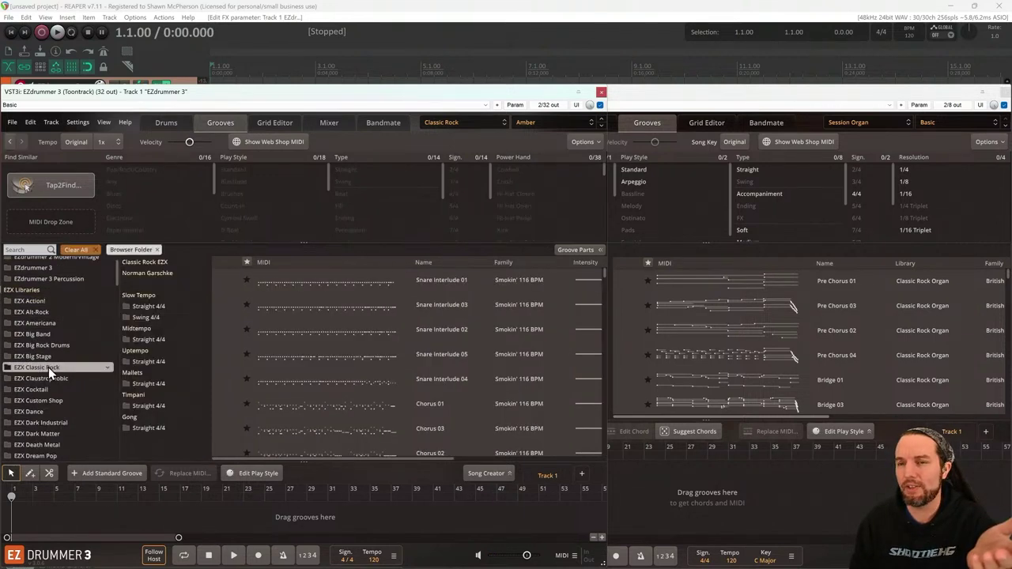
Make a time selection from 9.1.00 to 17.1.00 on the REAPER timeline and start looped playback from bar 9
left_click(653, 110)
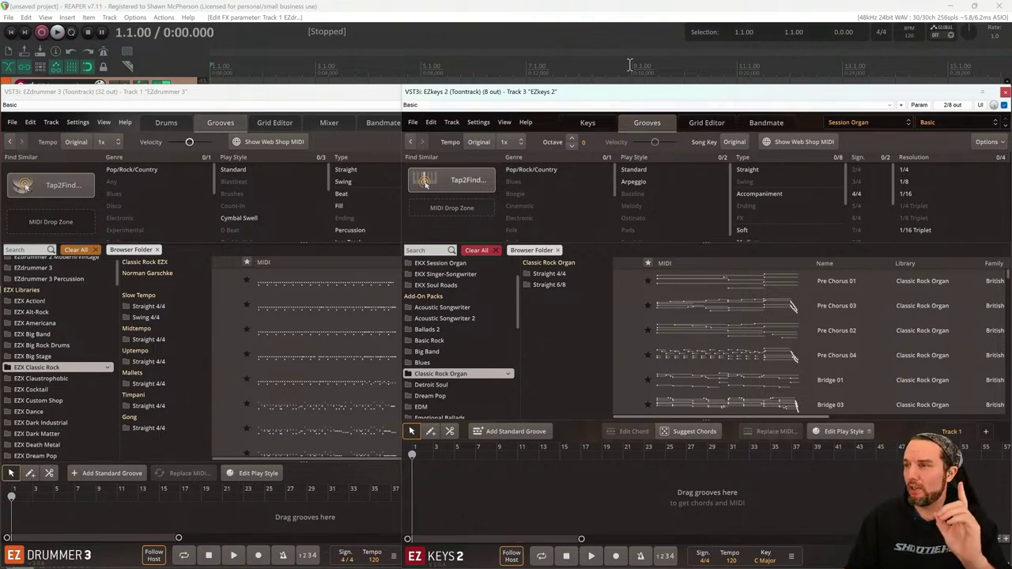
left_click_drag(630, 71, 592, 22)
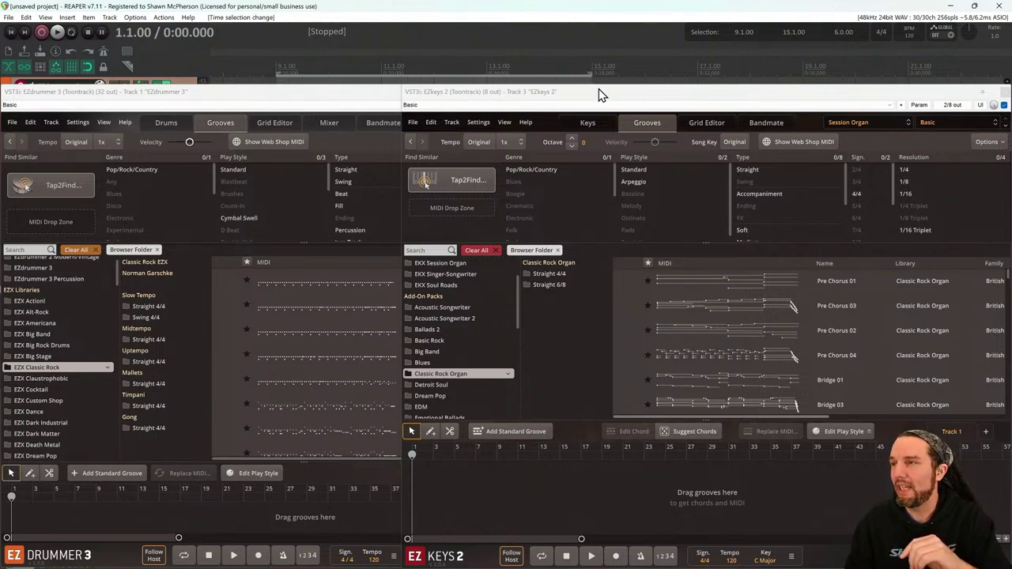
left_click_drag(589, 72, 697, 72)
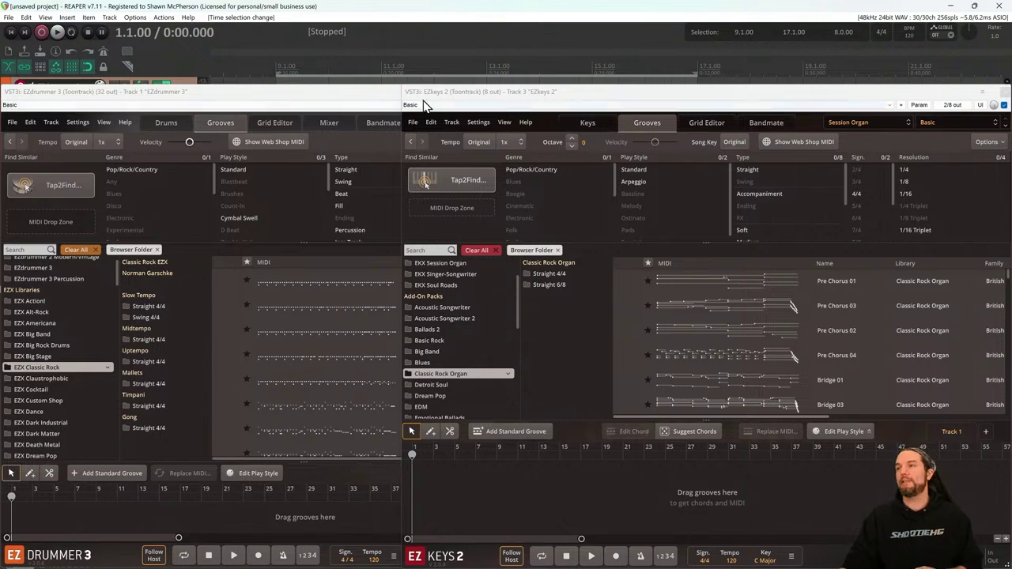
left_click(276, 66)
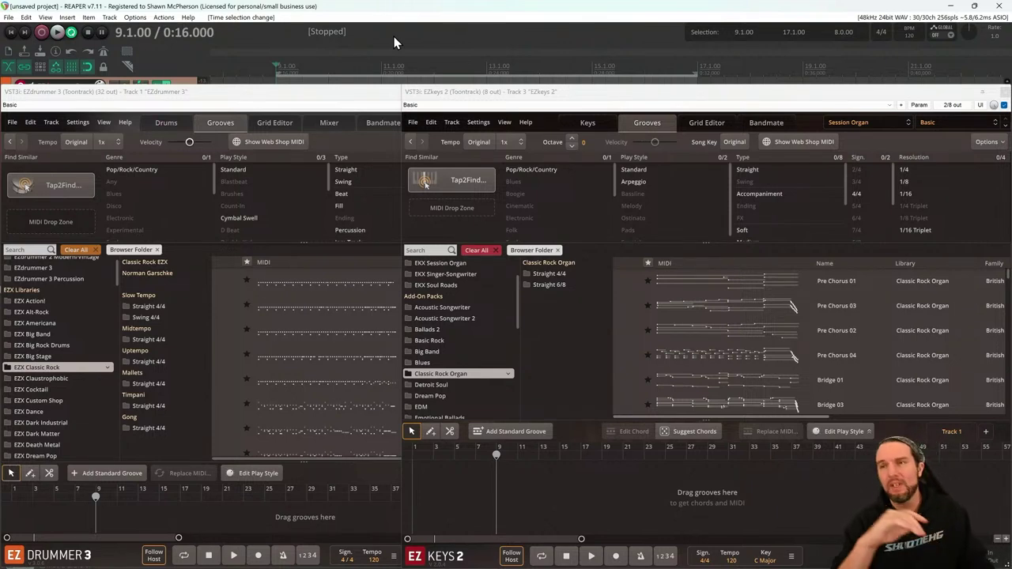
key("space")
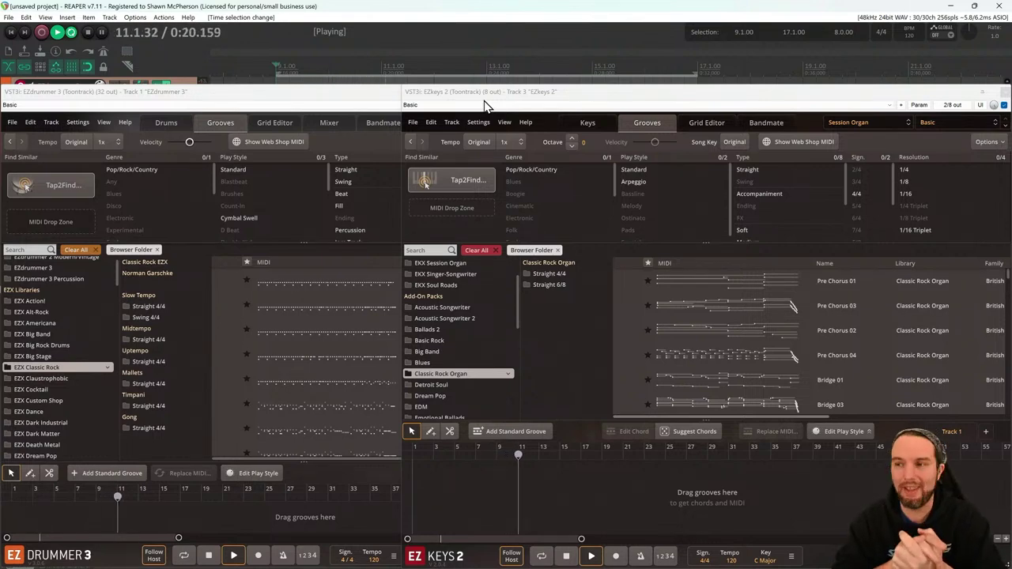
Load the Classic Prog Rock preset for Session Organ in EZkeys 2 and show the Classic Rock Organ Straight 4/4 grooves
left_click(946, 120)
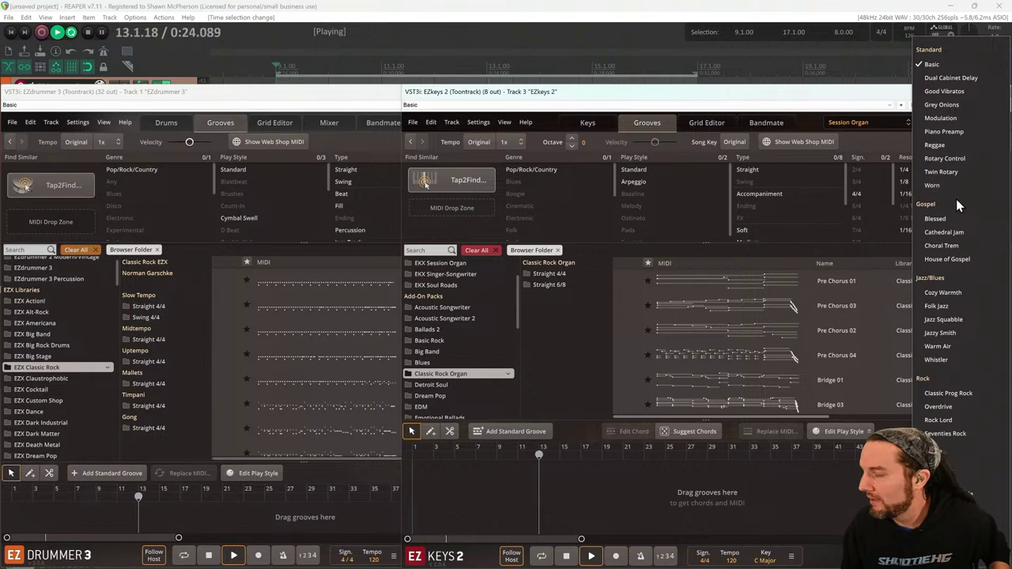
left_click(957, 393)
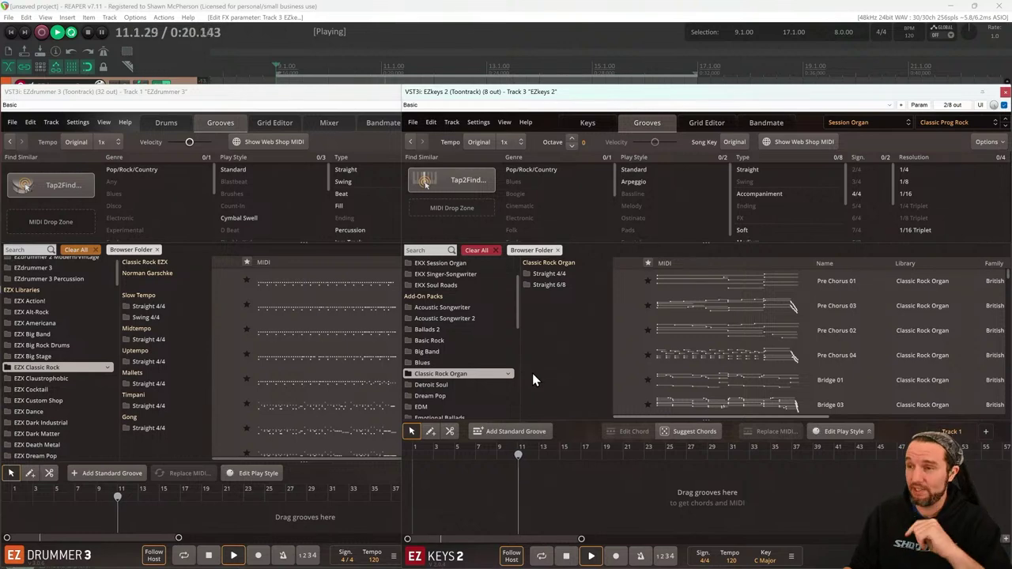
left_click(549, 284)
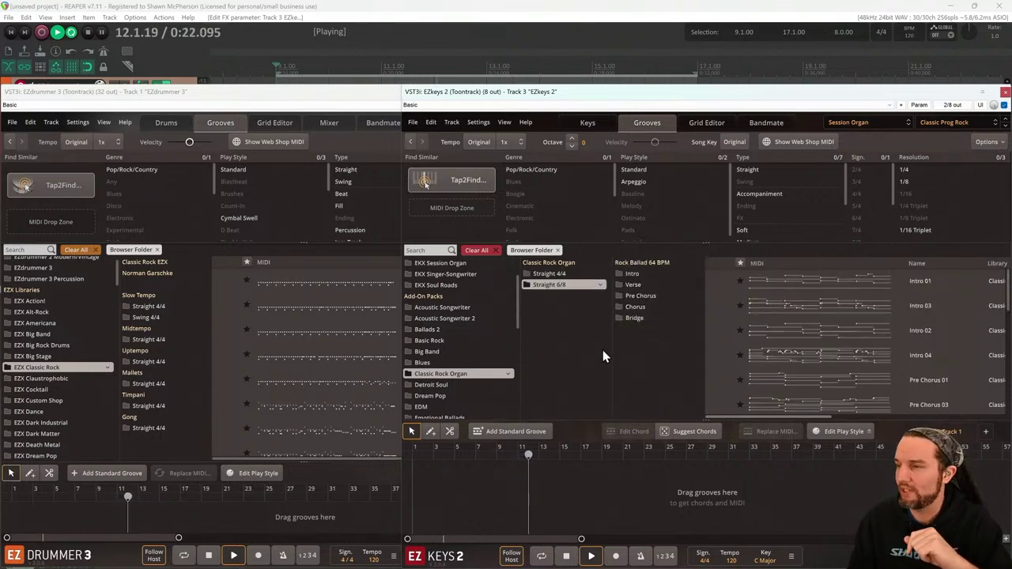
left_click(557, 274)
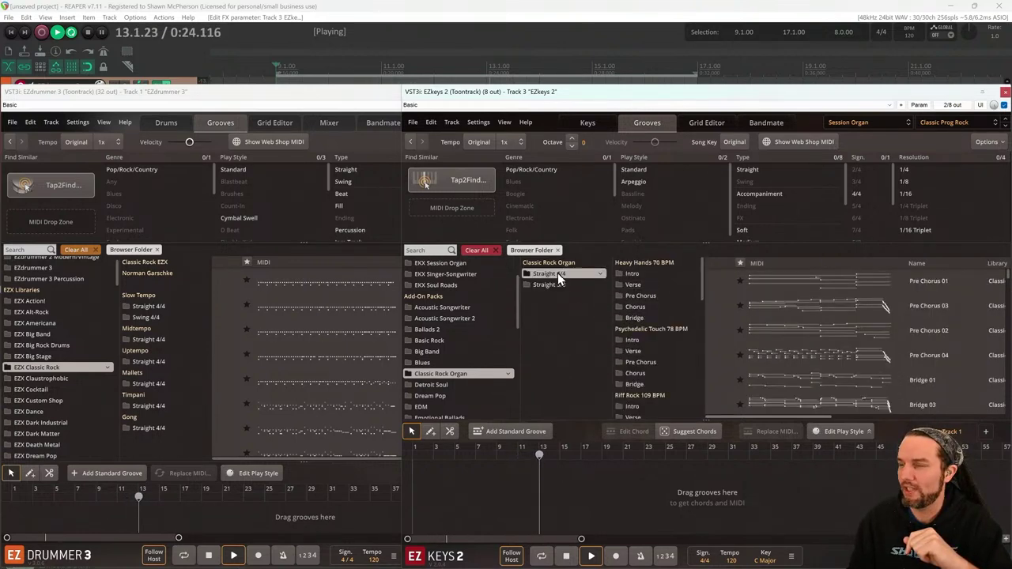
Look through the Straight 4/4 song folders, open the Heavy Hands 70 BPM Verse grooves, and enable preview in original tempo
scroll(664, 305, "down", 2)
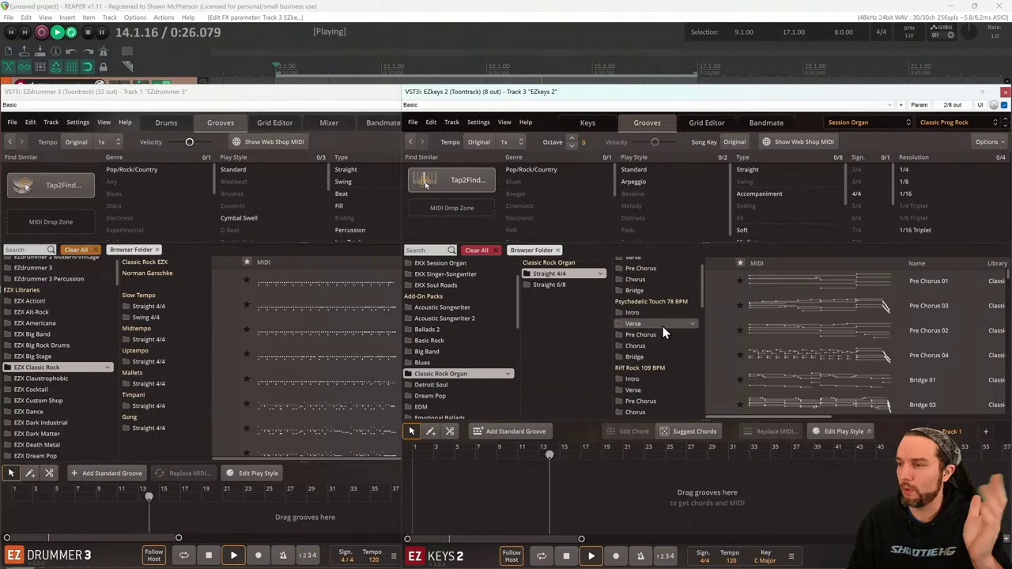
scroll(700, 293, "down", 5)
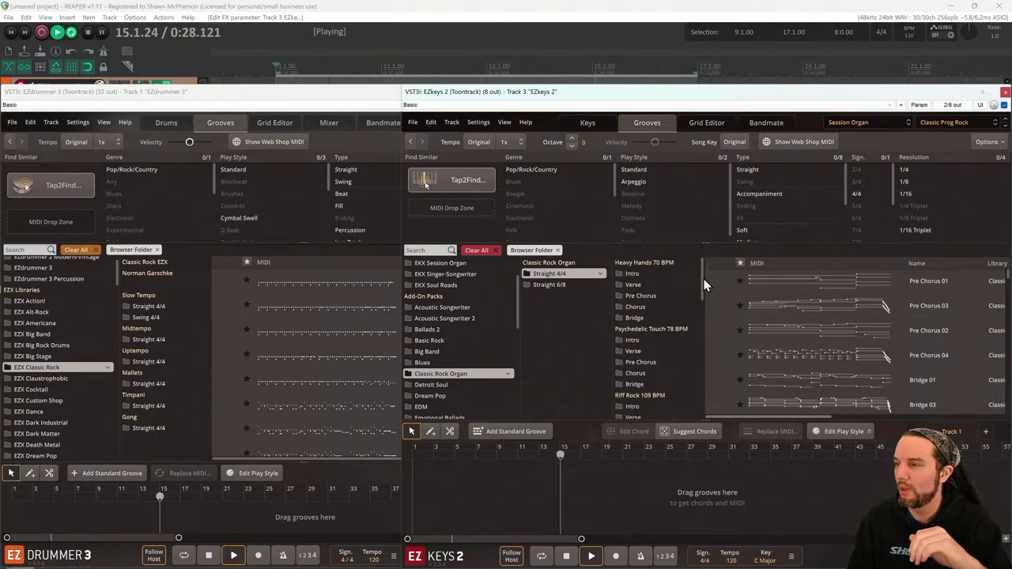
scroll(693, 338, "down", 5)
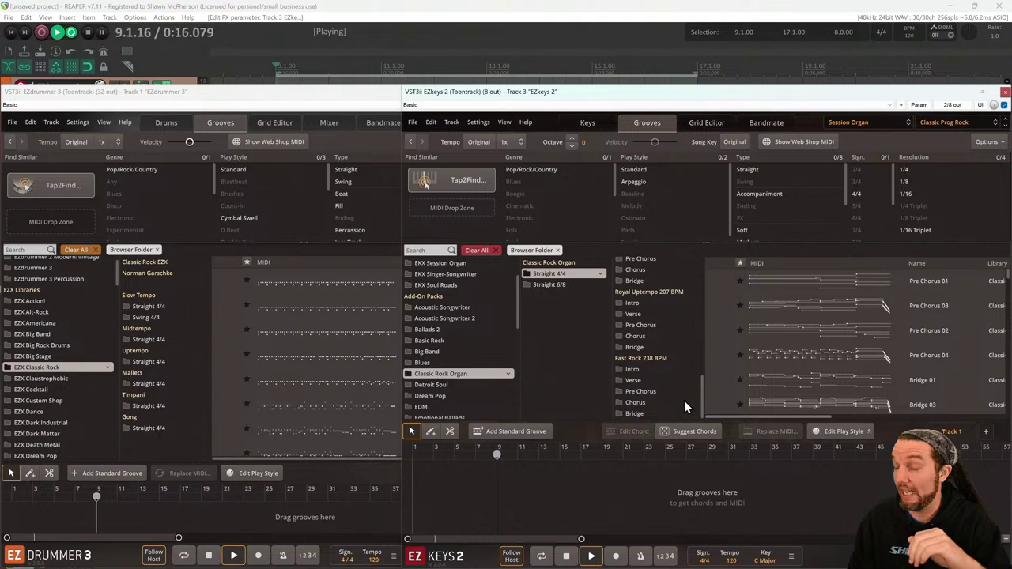
scroll(684, 401, "up", 15)
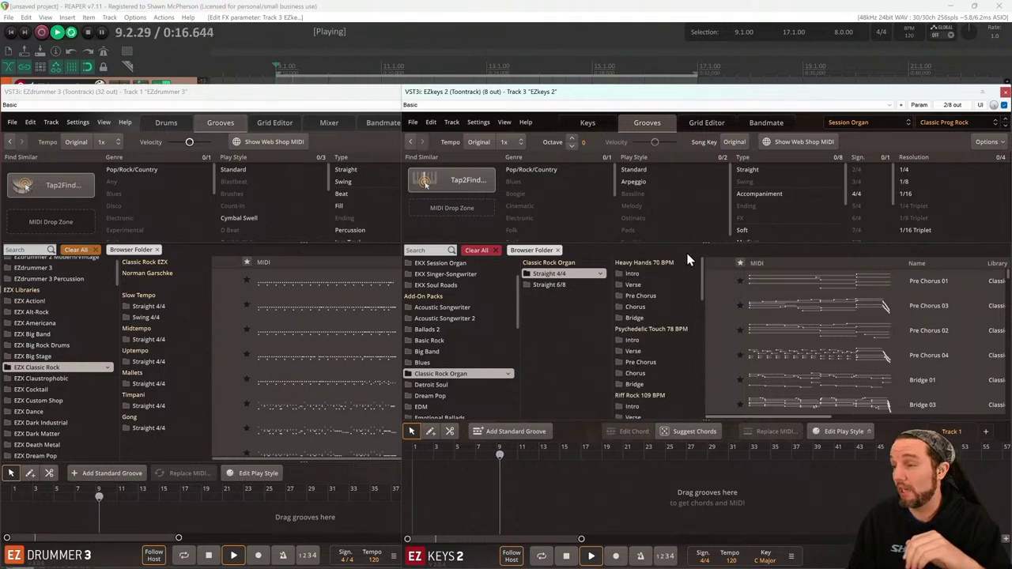
left_click(639, 288)
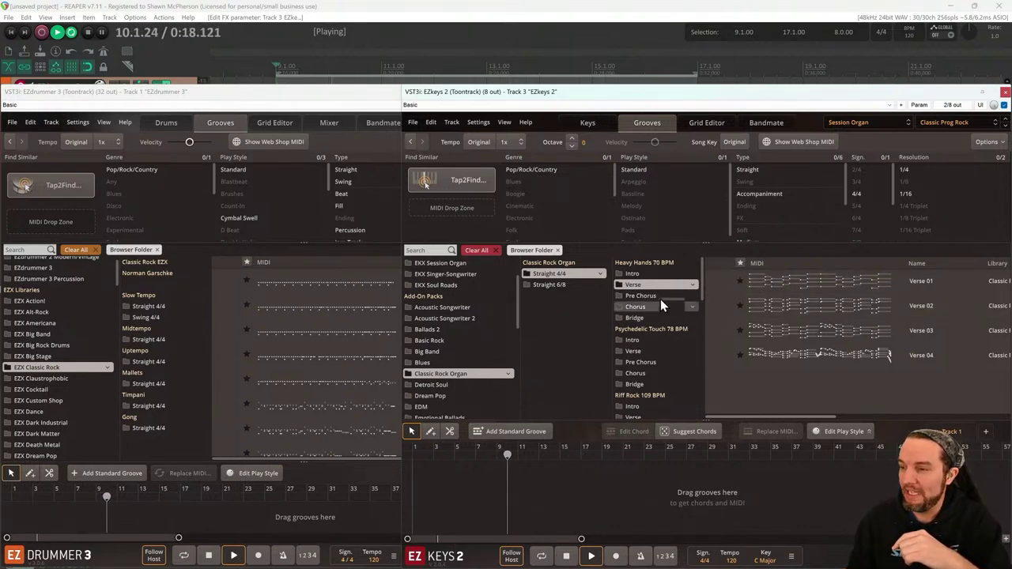
left_click(479, 144)
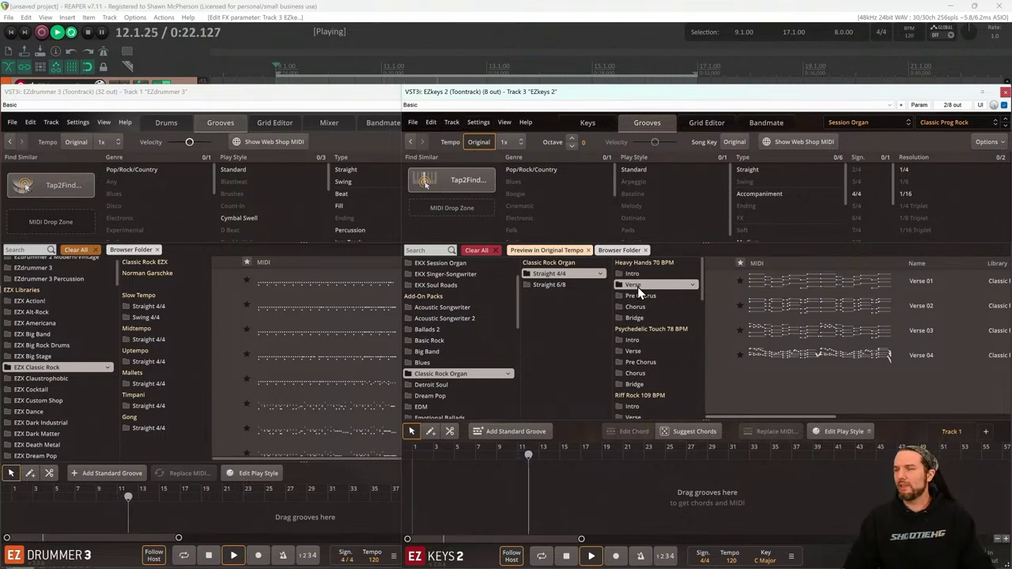
Audition the Heavy Hands 70 BPM Verse 01 organ groove with REAPER playback stopped
left_click(718, 283)
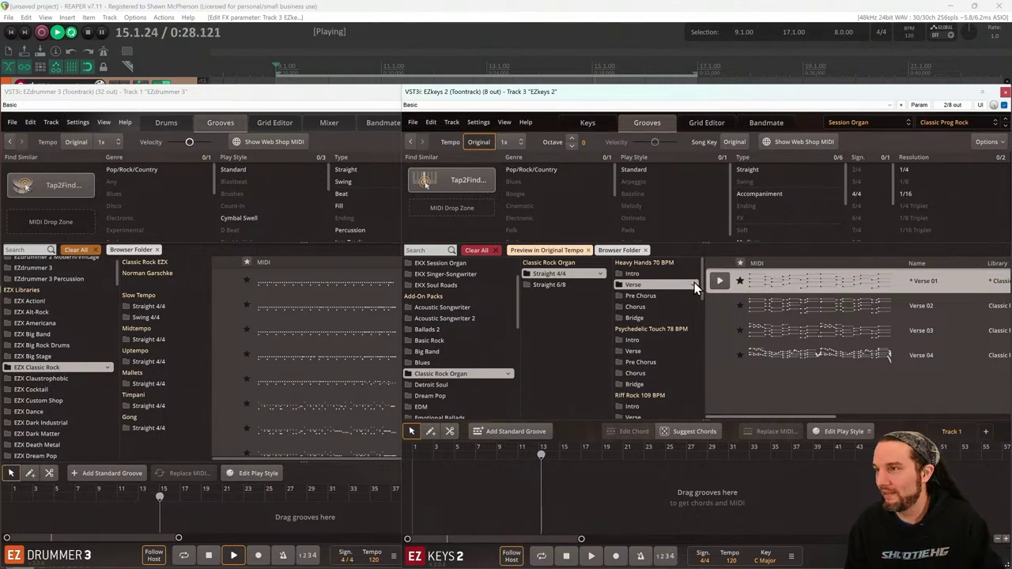
key("space")
left_click(715, 283)
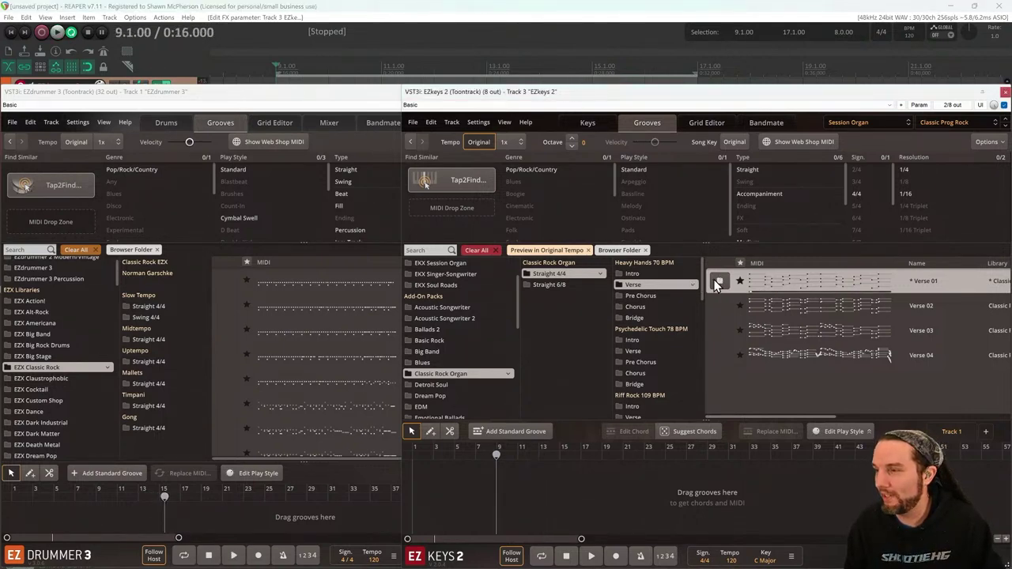
left_click(716, 283)
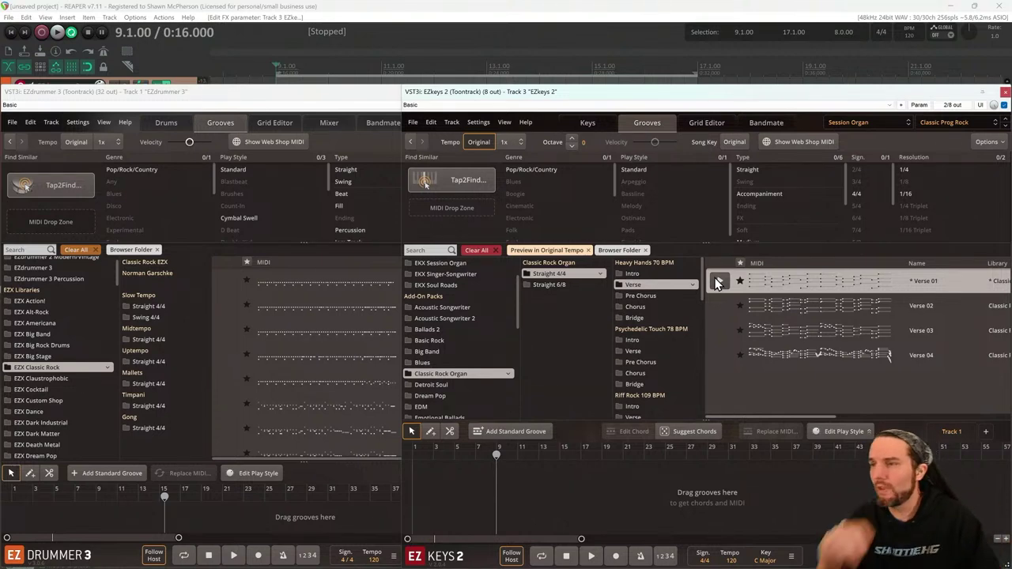
key("space")
key("space")
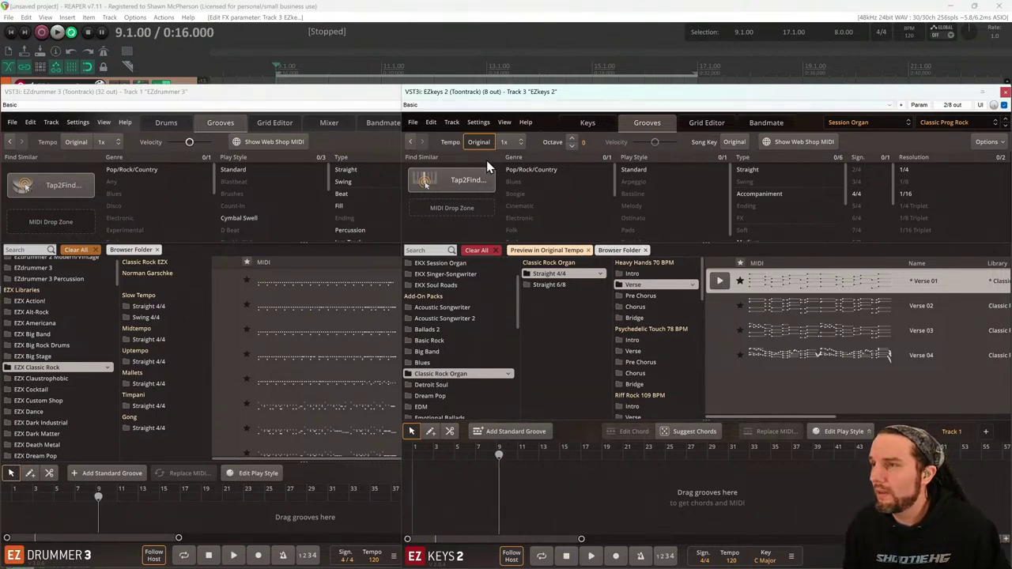
Restart REAPER playback from bar 9 and set EZkeys 2 to preview grooves in their original key
left_click(275, 68)
key("space")
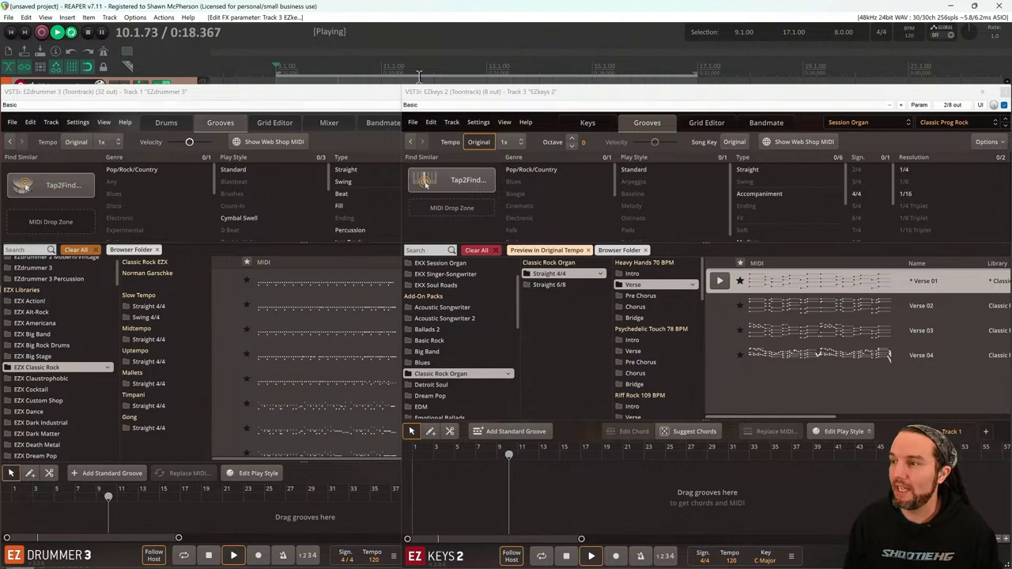
left_click(732, 142)
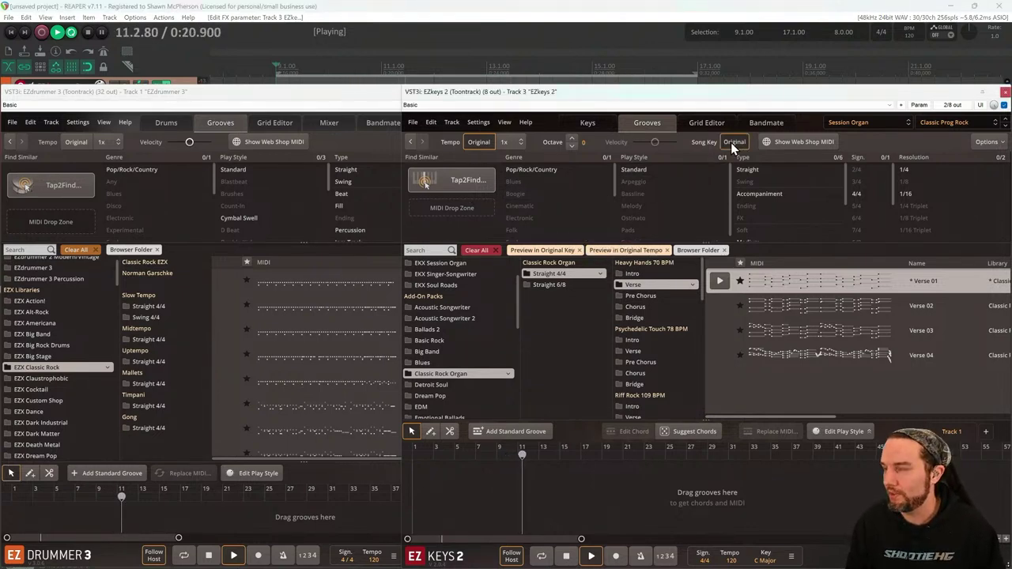
Audition Verse 03, Pre Chorus 03 and Chorus 03 from the Heavy Hands 70 BPM organ grooves
left_click(722, 328)
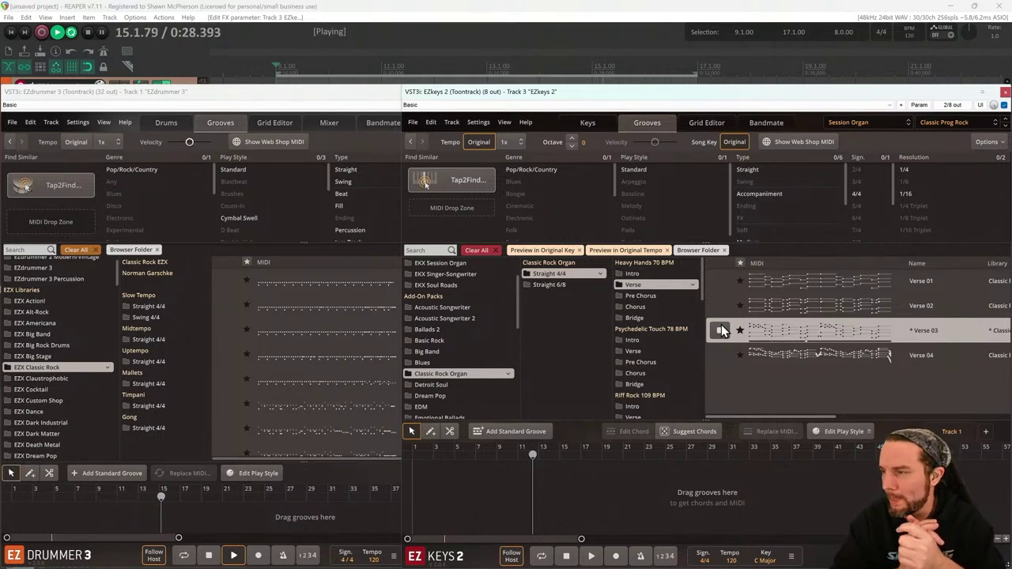
left_click(651, 302)
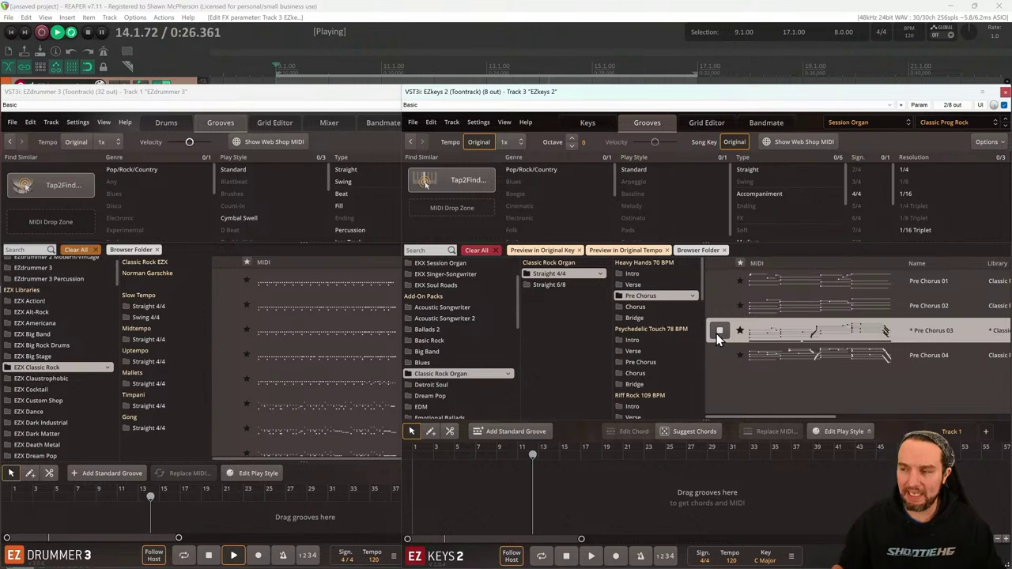
left_click(636, 307)
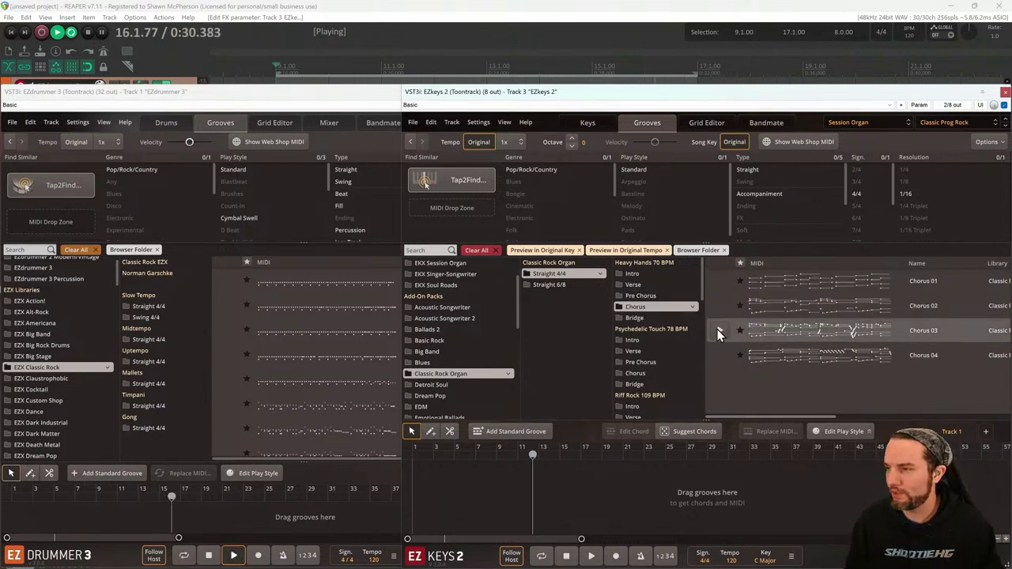
left_click(717, 328)
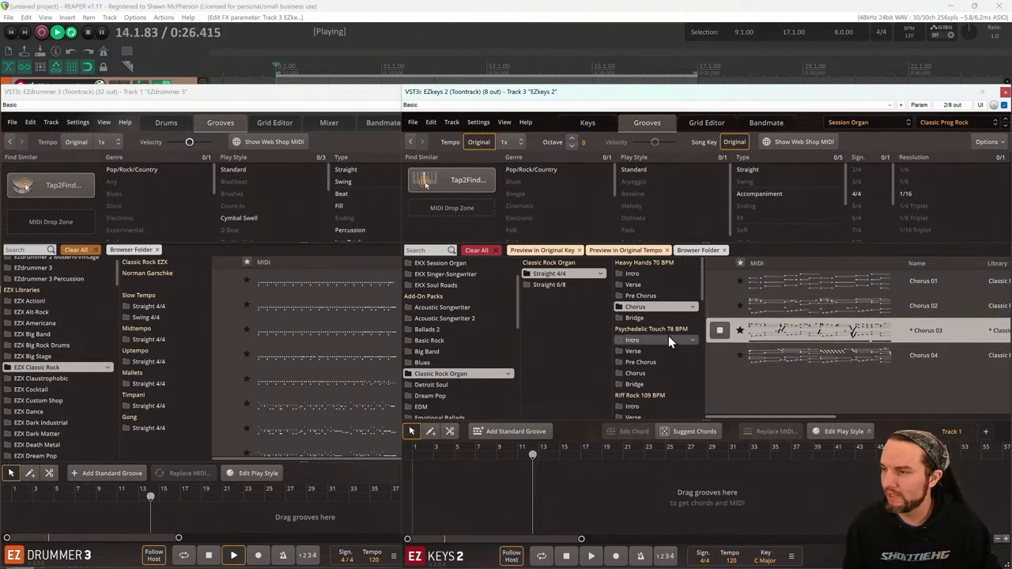
left_click(717, 330)
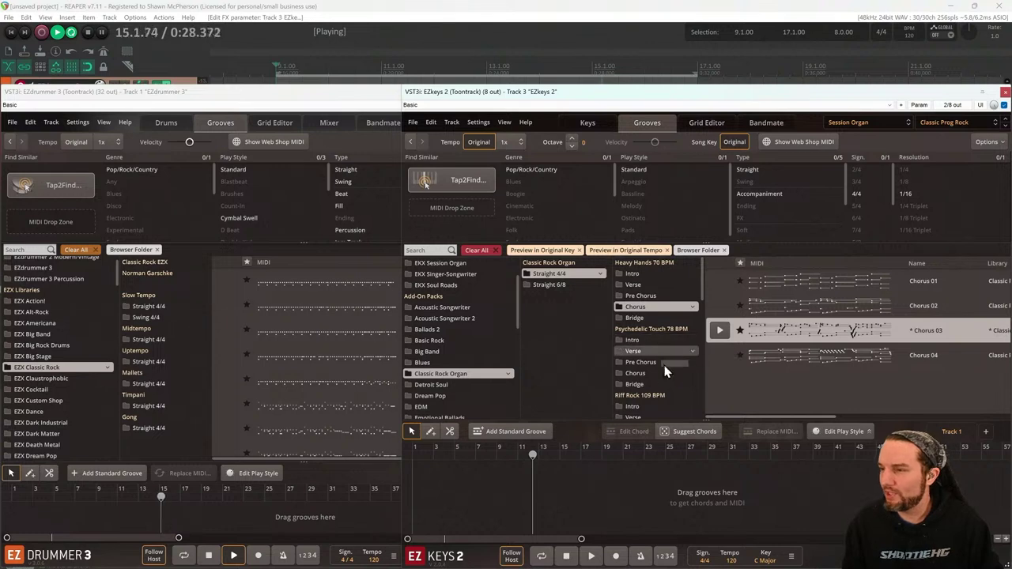
Audition Verse 02, Verse 04 and Chorus 03 from the Psychedelic Touch 78 BPM organ grooves
left_click(632, 353)
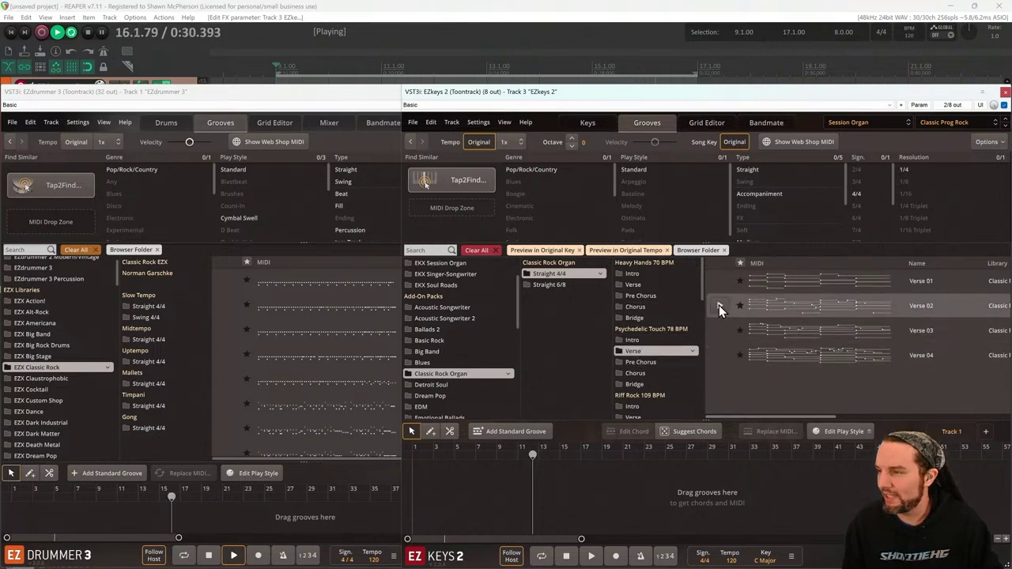
left_click(719, 305)
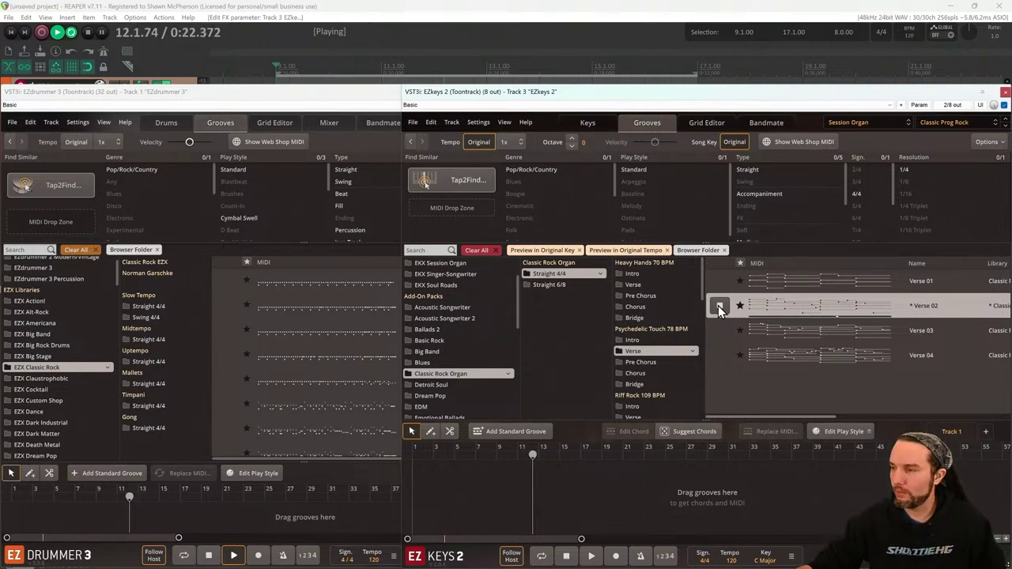
left_click(771, 354)
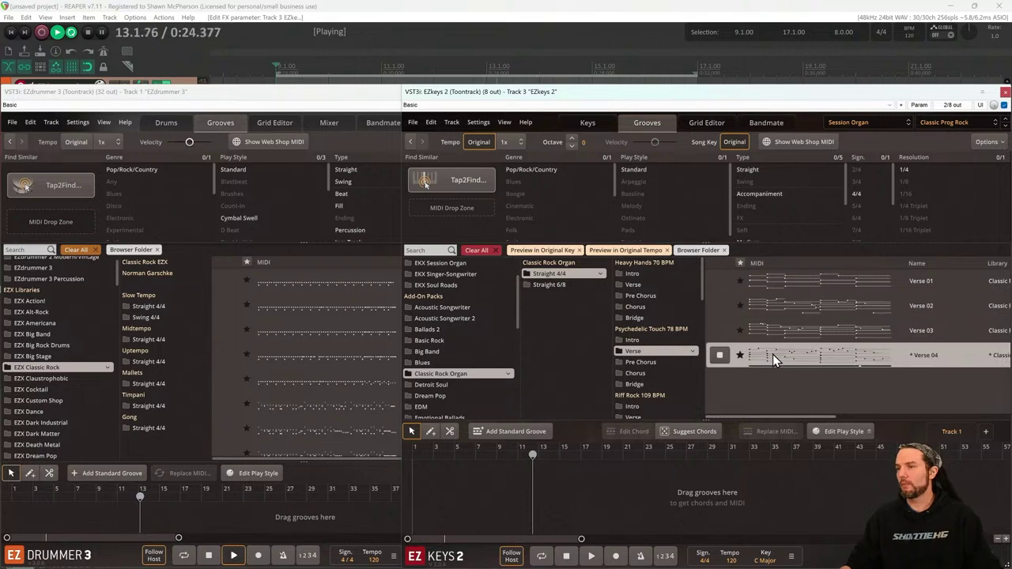
left_click(636, 372)
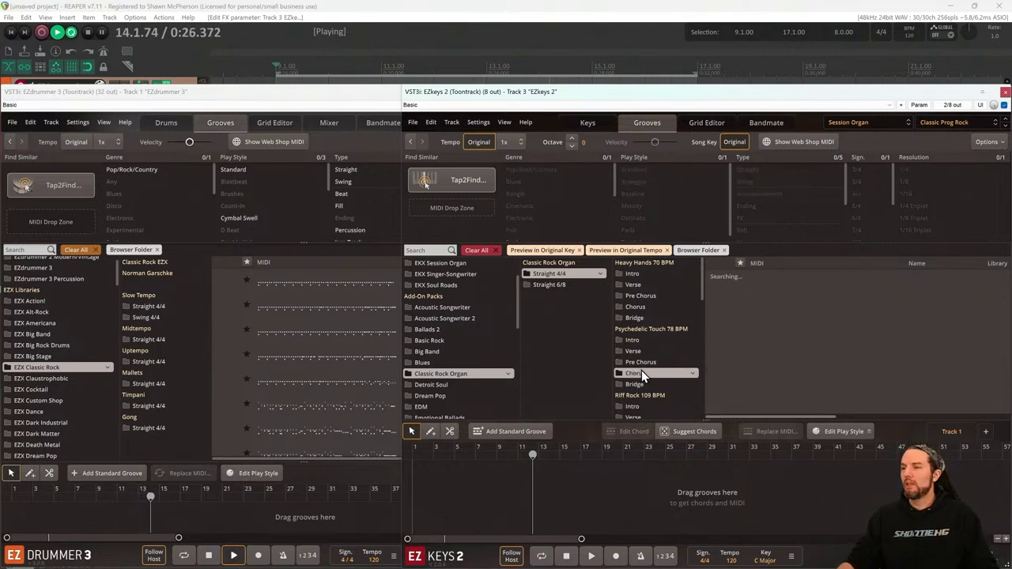
left_click(727, 331)
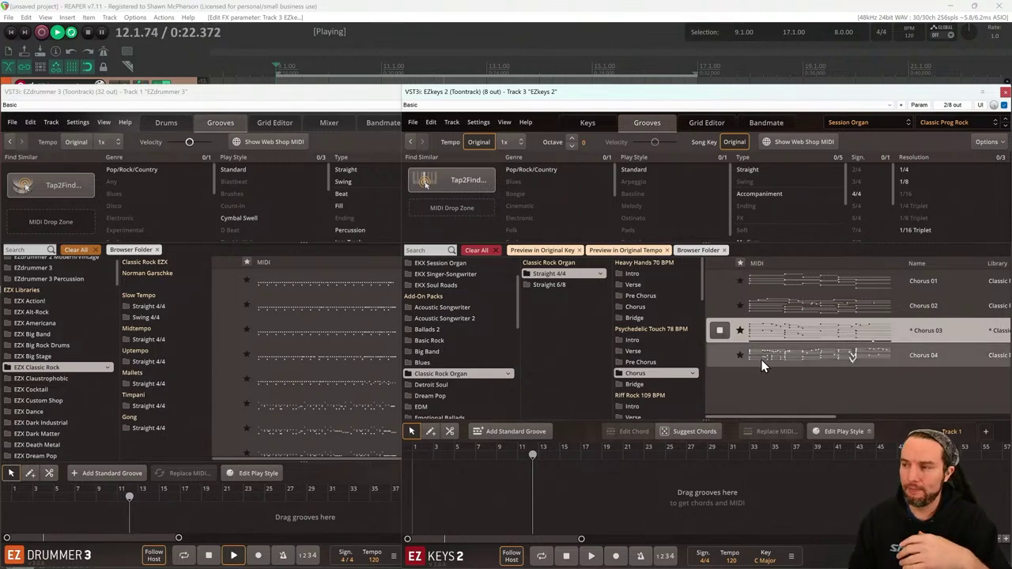
Audition Verse 03, Verse 04 and Chorus 03 from the Riff Rock 109 BPM organ grooves, ending with the preview stopped
scroll(654, 375, "down", 1)
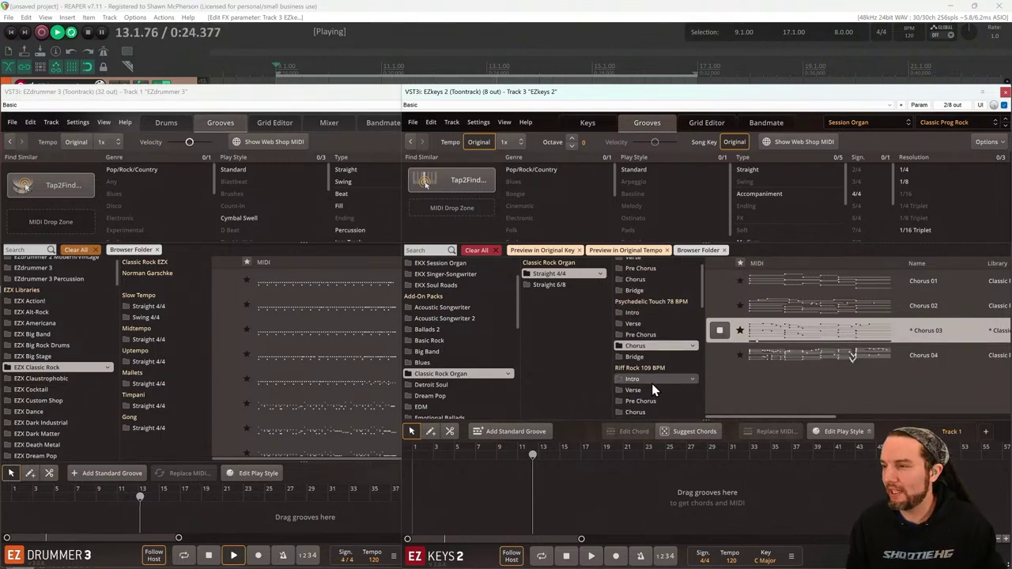
left_click(676, 388)
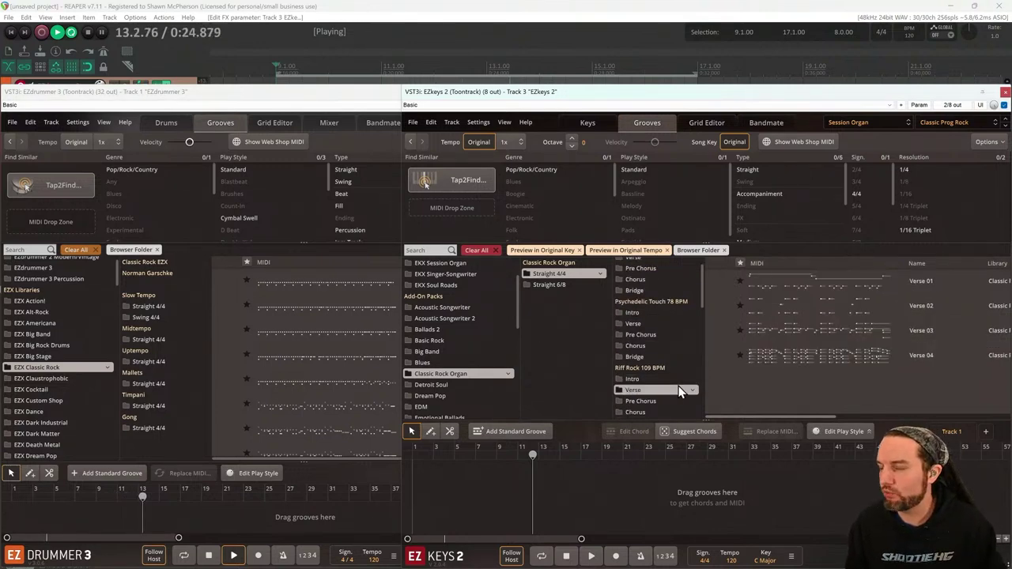
left_click(720, 329)
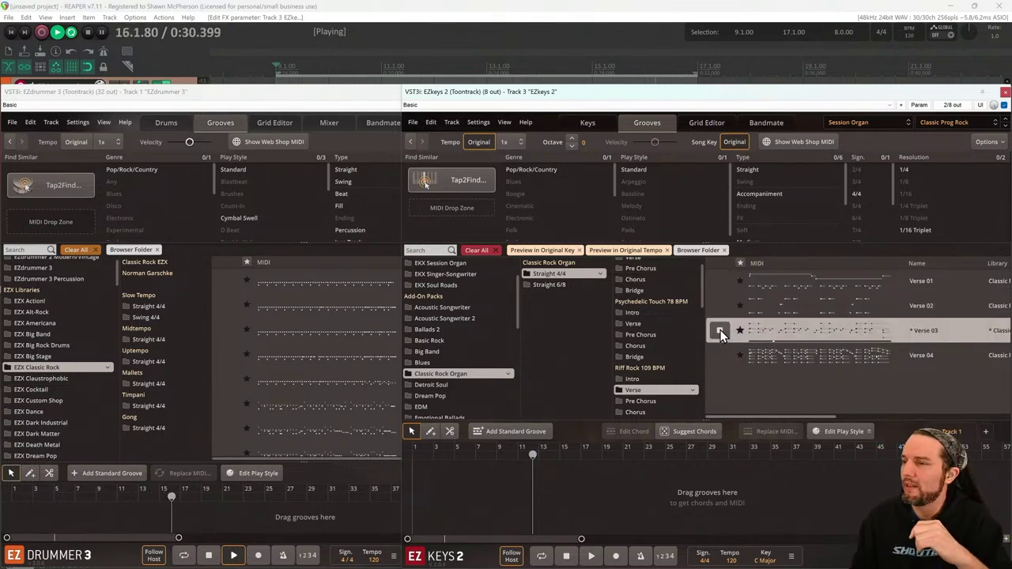
scroll(672, 351, "down", 2)
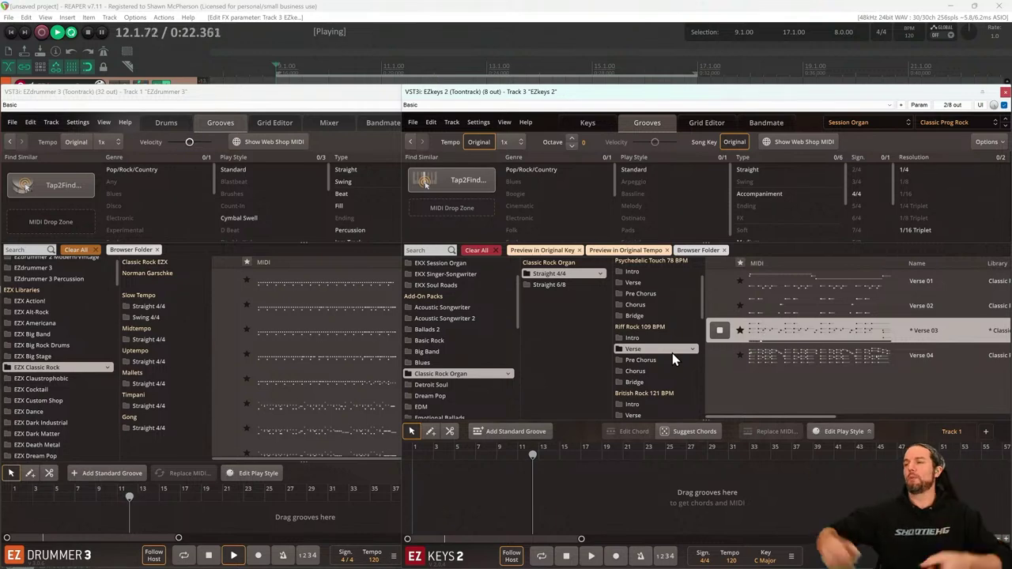
left_click(769, 356)
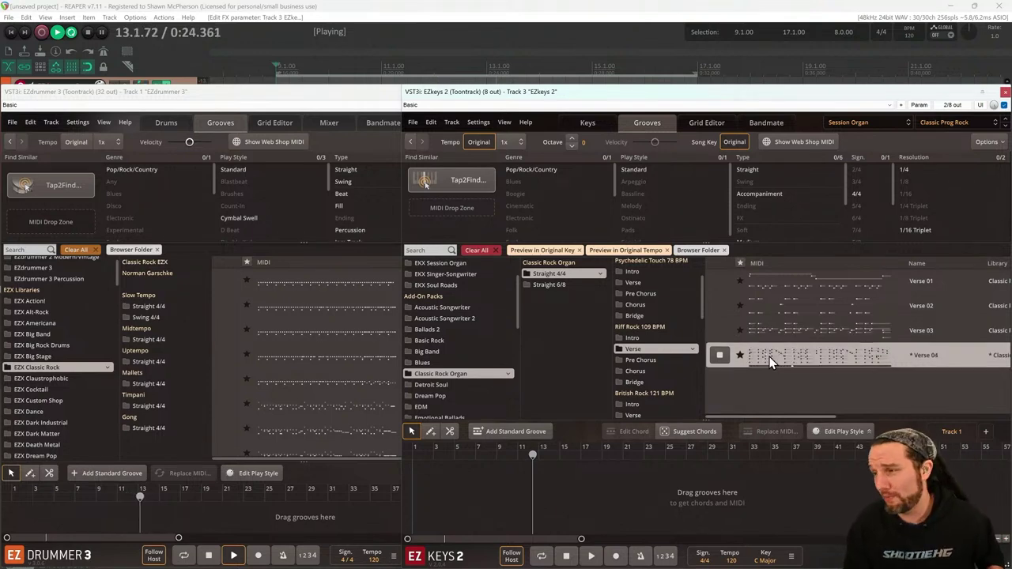
left_click(636, 371)
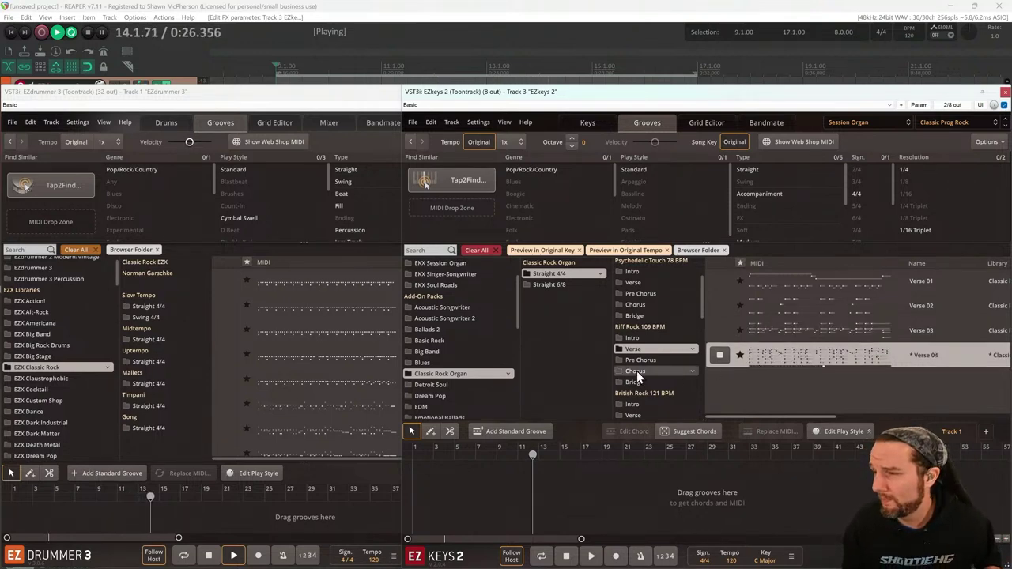
left_click(722, 330)
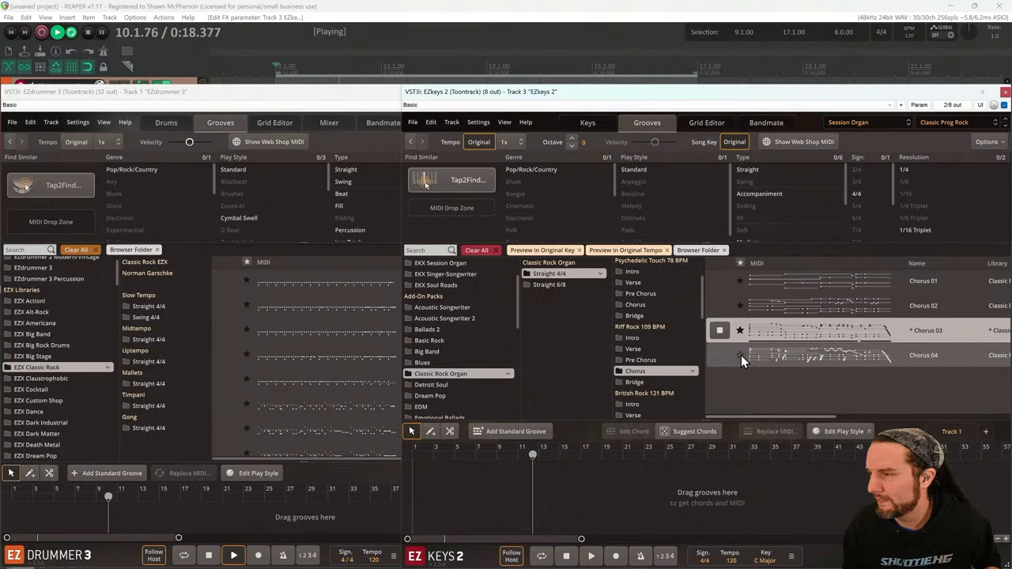
left_click(720, 329)
Audition Verse 02, Verse 04 and Chorus 03 from the British Rock 121 BPM organ grooves, ending with the preview stopped
scroll(671, 348, "down", 2)
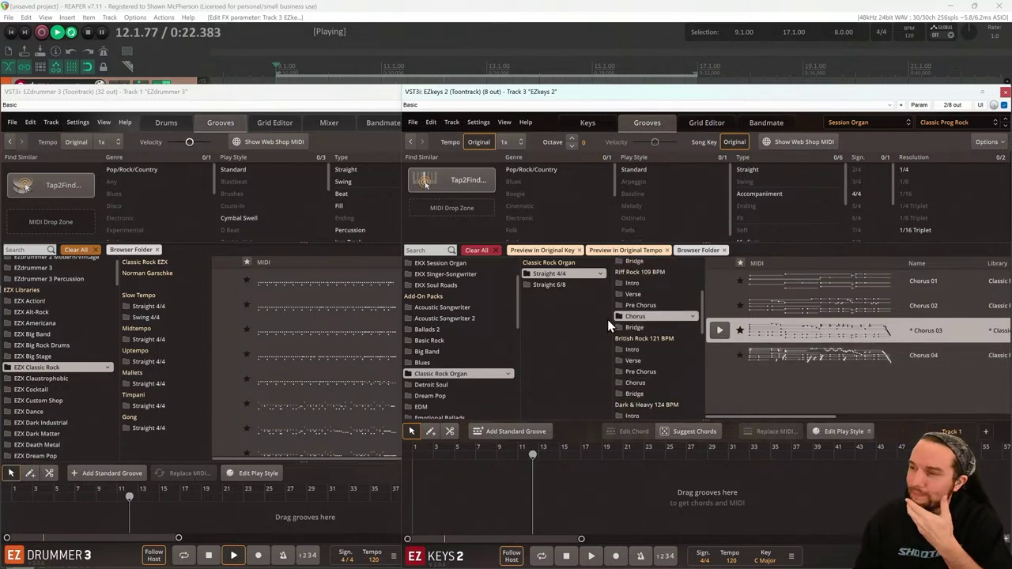
scroll(656, 326, "down", 2)
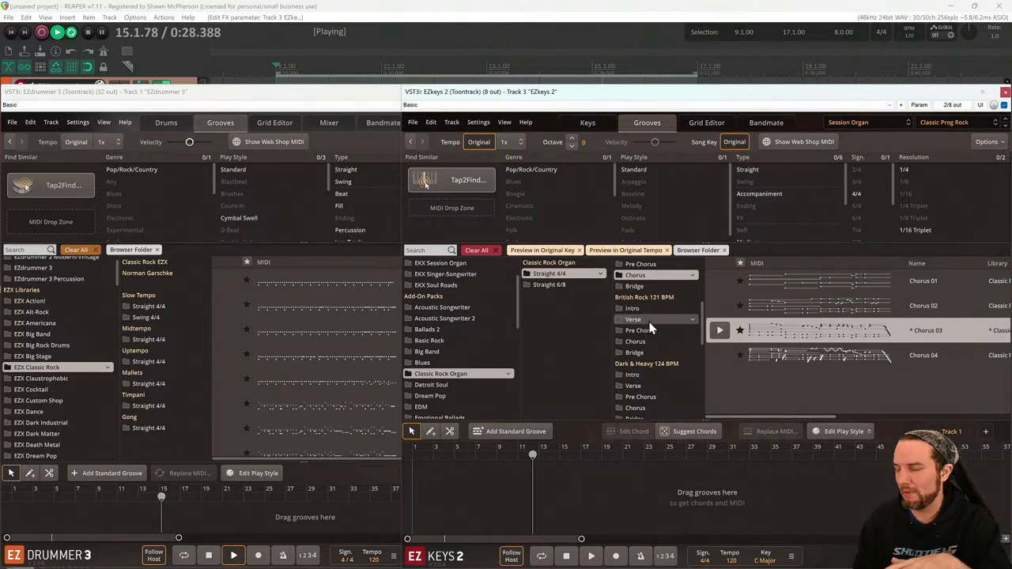
left_click(637, 320)
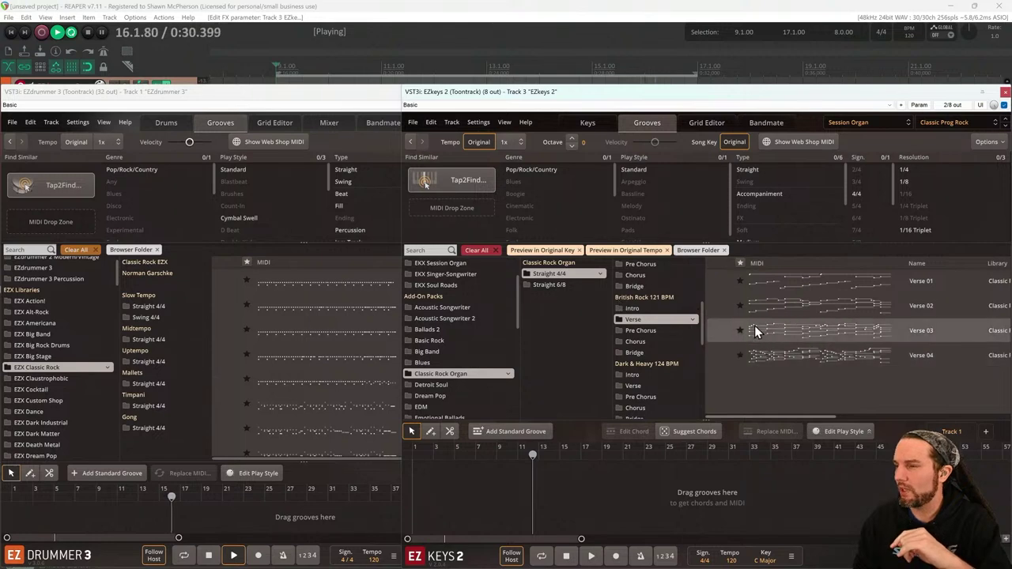
left_click(719, 305)
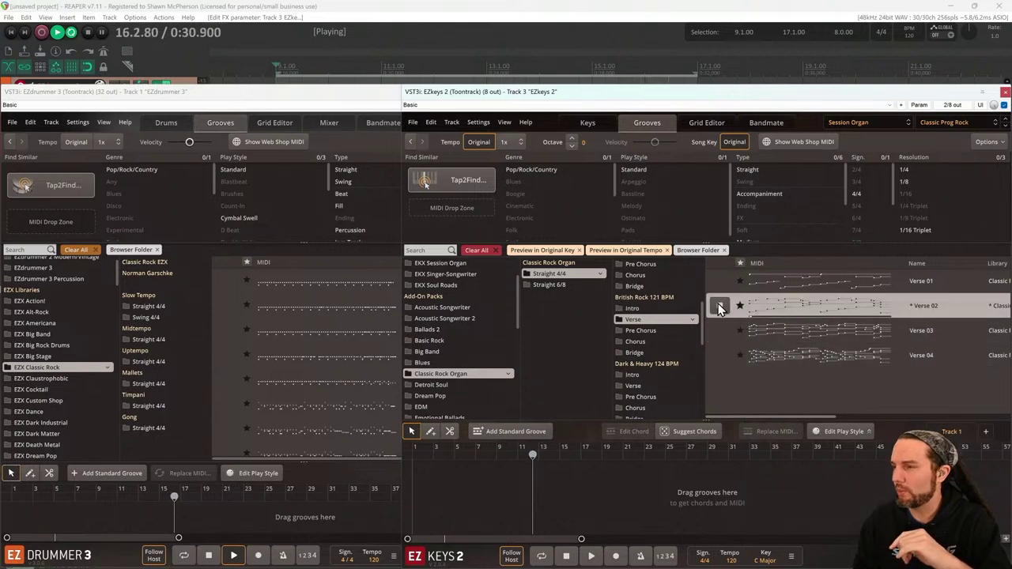
left_click(725, 352)
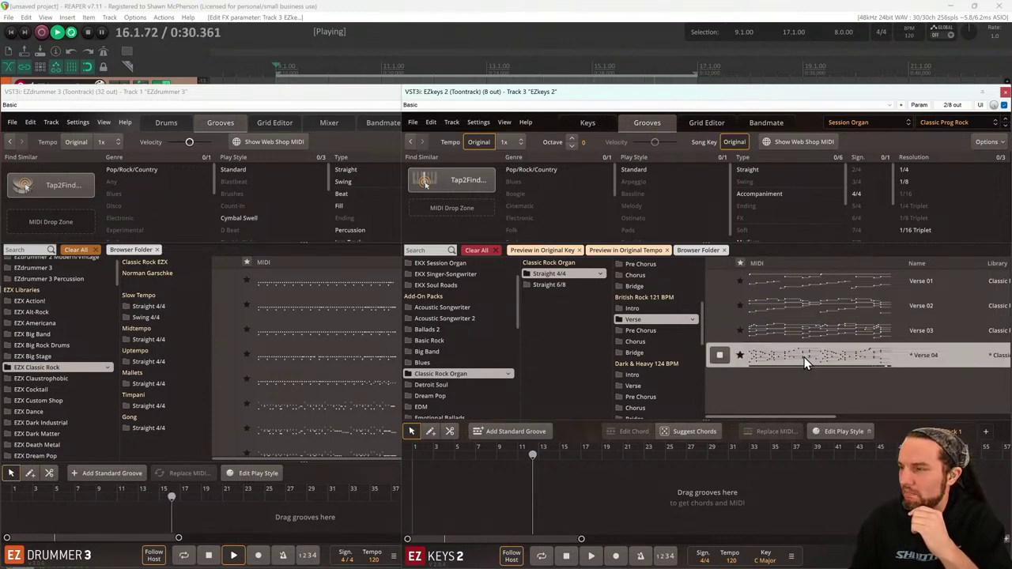
left_click(635, 341)
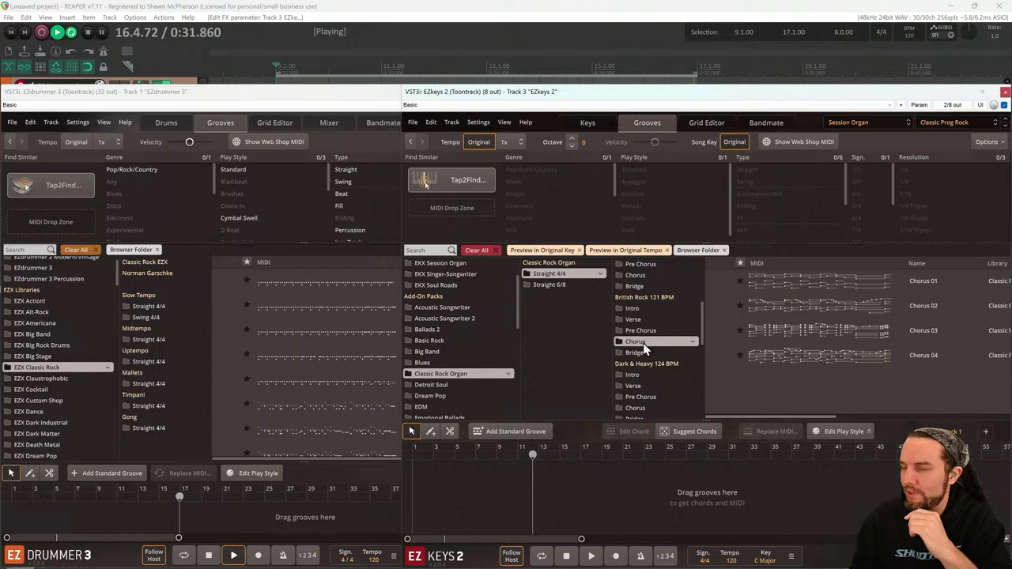
left_click(717, 330)
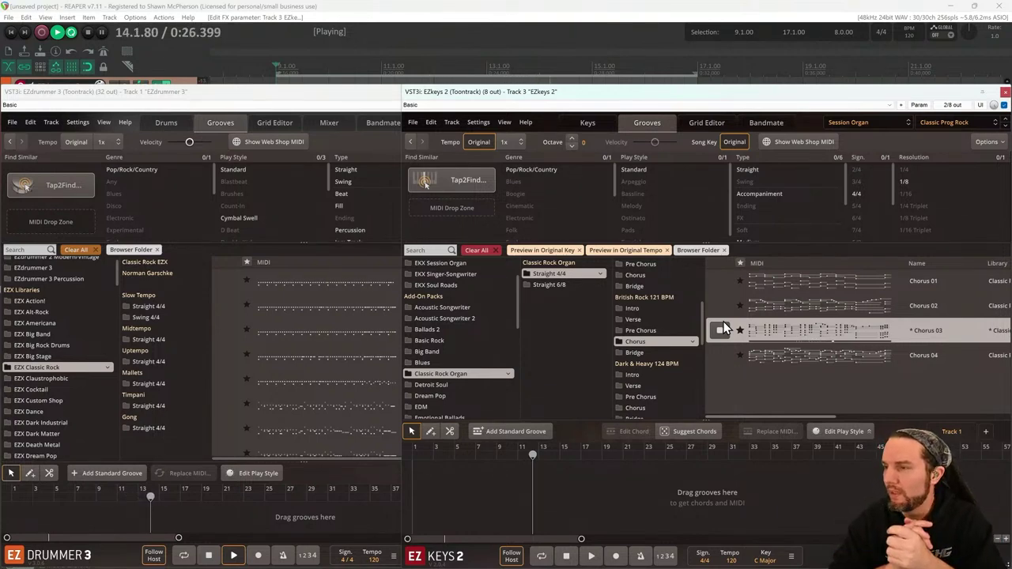
left_click(719, 329)
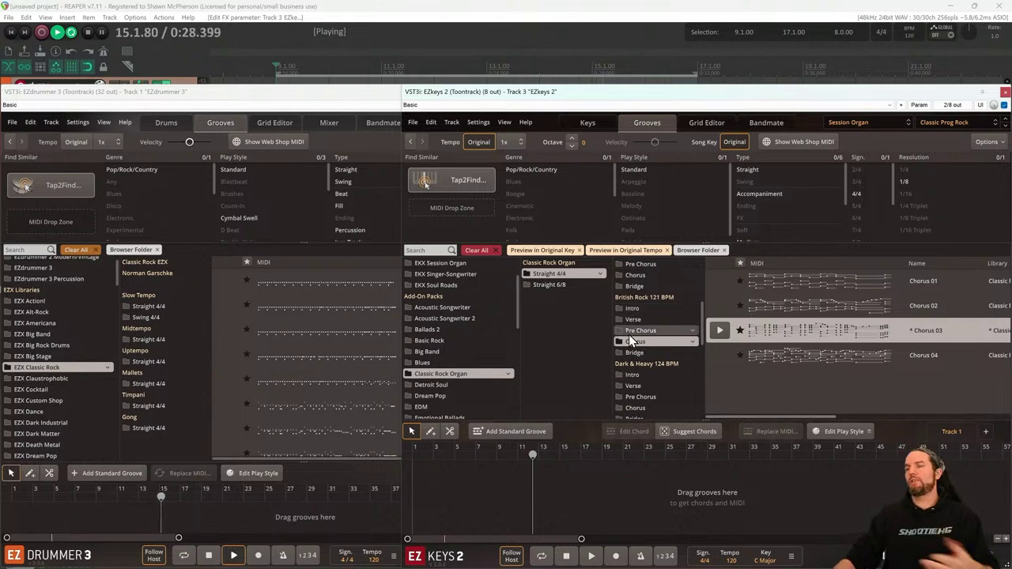
Audition Verse 02 and Chorus 02 from the Dark & Heavy 124 BPM organ grooves, ending with the preview stopped
scroll(640, 348, "down", 1)
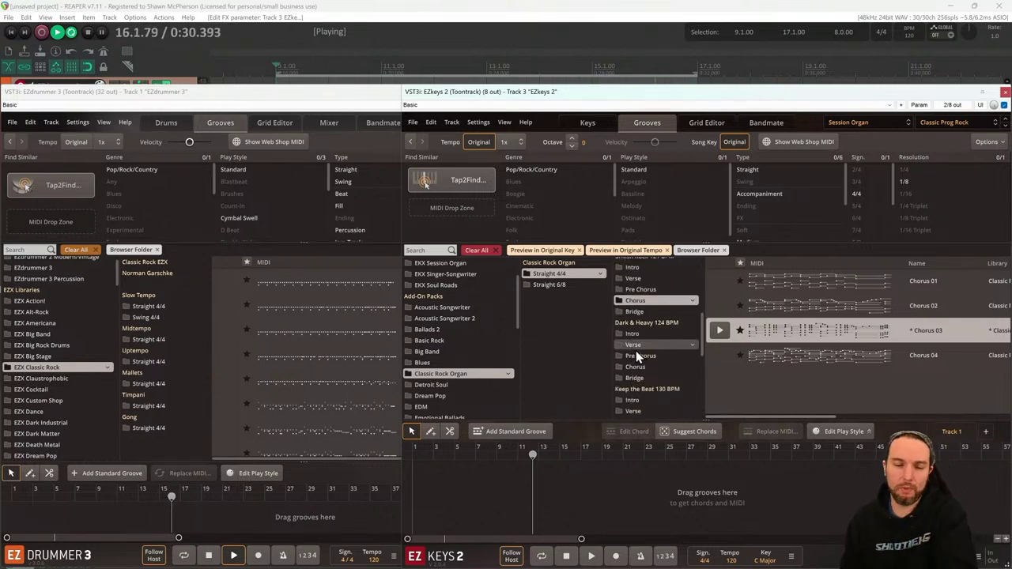
scroll(659, 323, "down", 1)
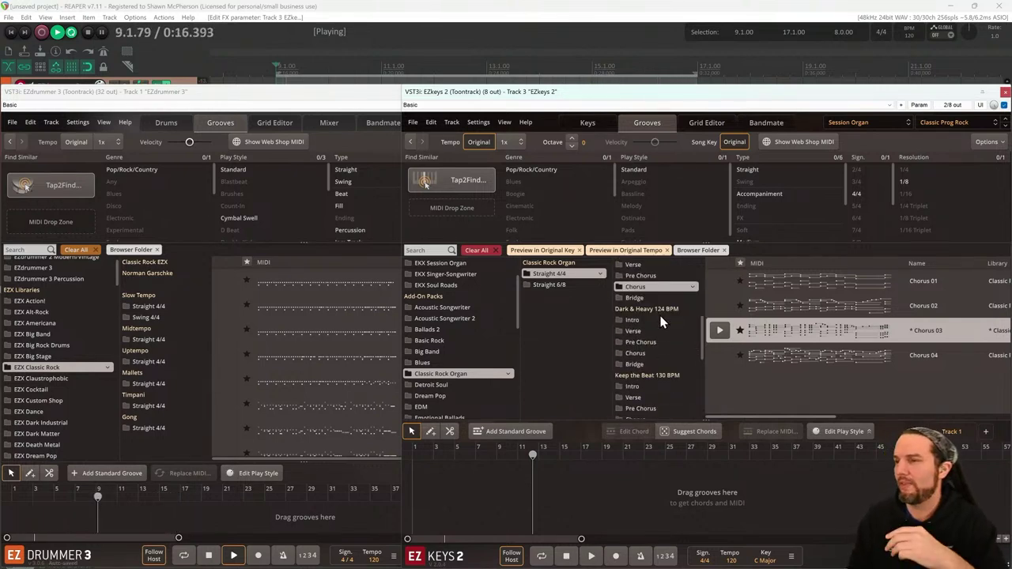
left_click(652, 331)
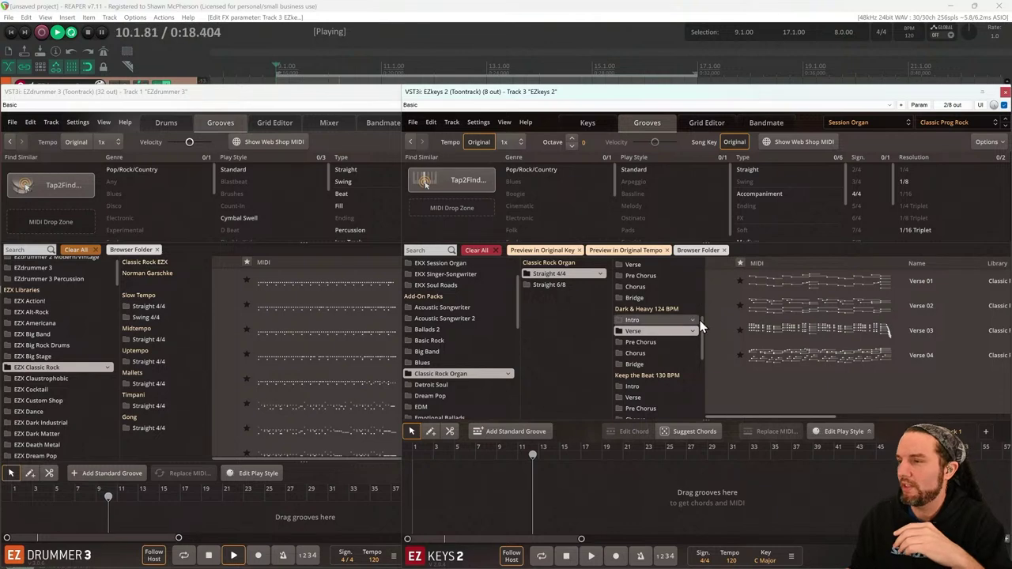
left_click(720, 305)
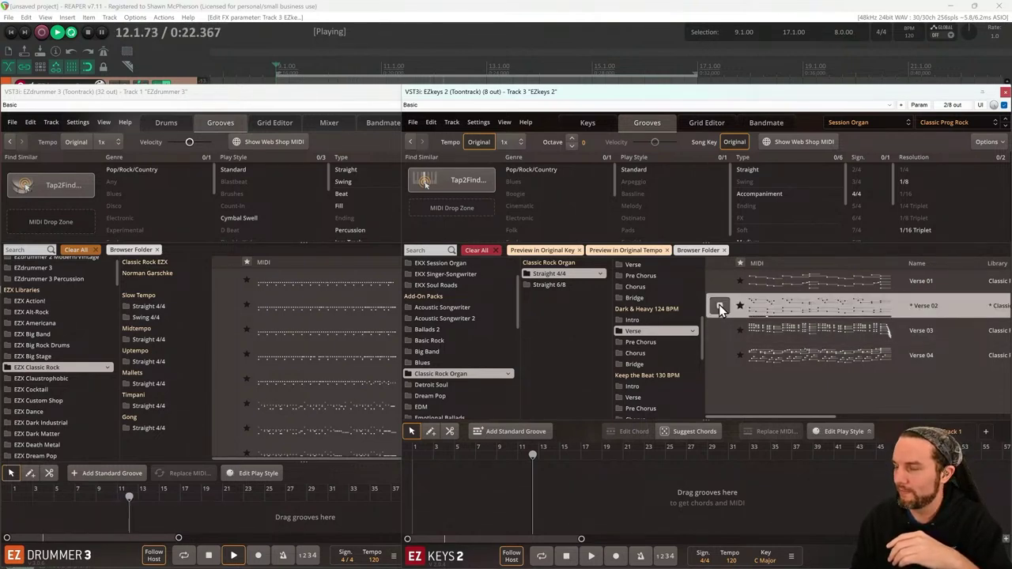
left_click(636, 354)
left_click(713, 305)
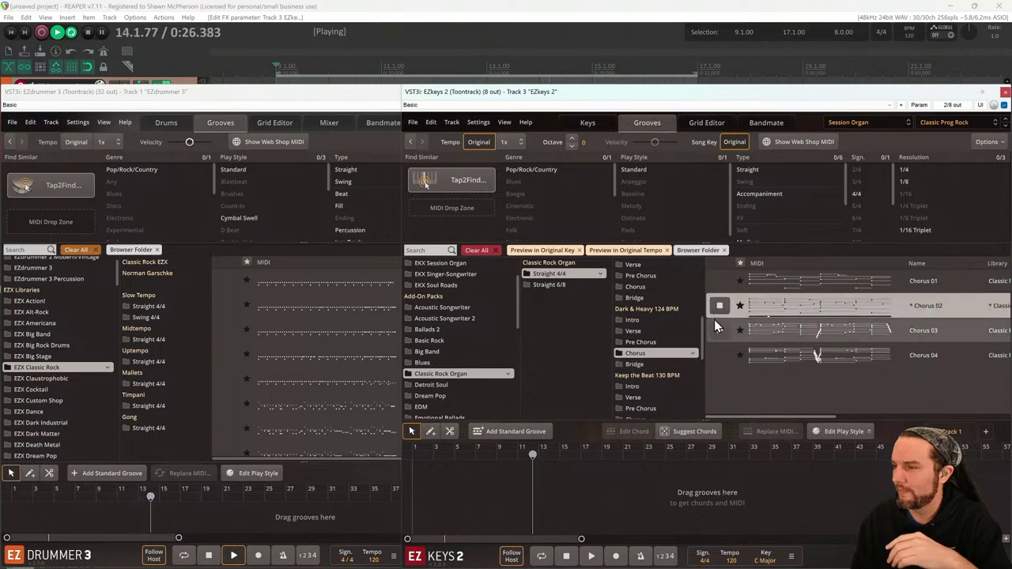
left_click(719, 304)
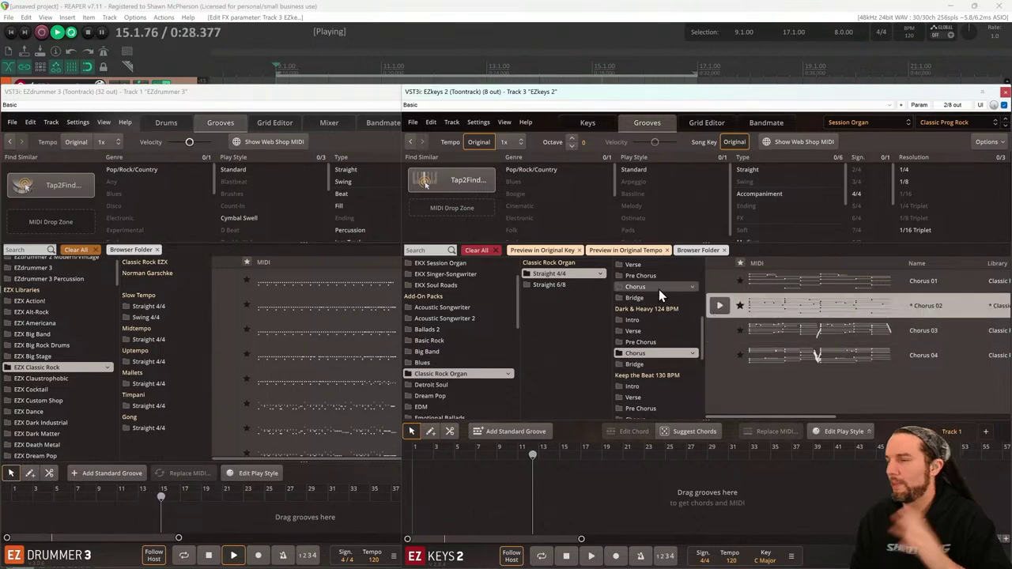
Show the British Rock 121 BPM verse grooves and set the REAPER project tempo to 121 BPM
scroll(656, 341, "up", 1)
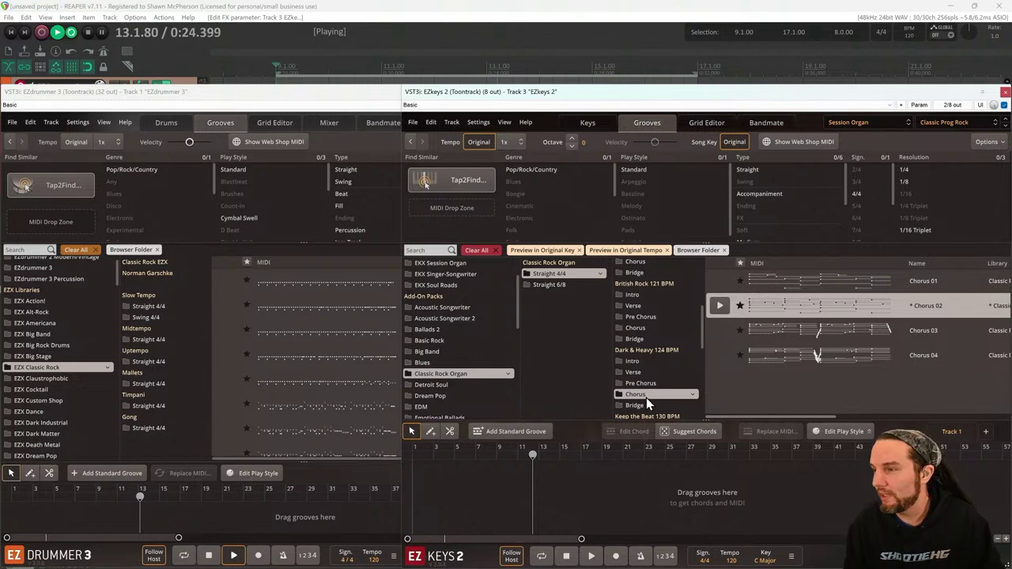
left_click(647, 307)
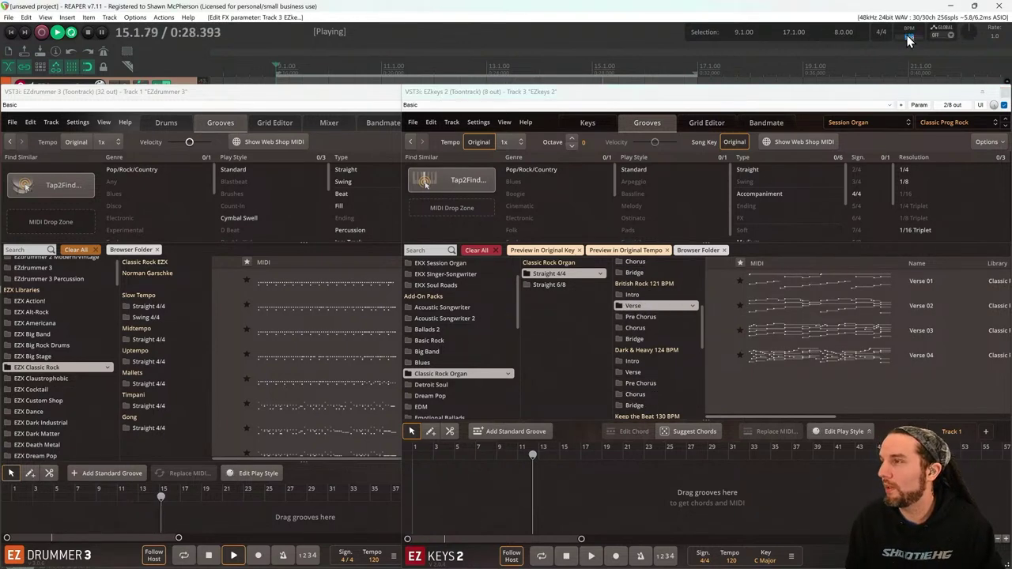
scroll(909, 41, "up", 1)
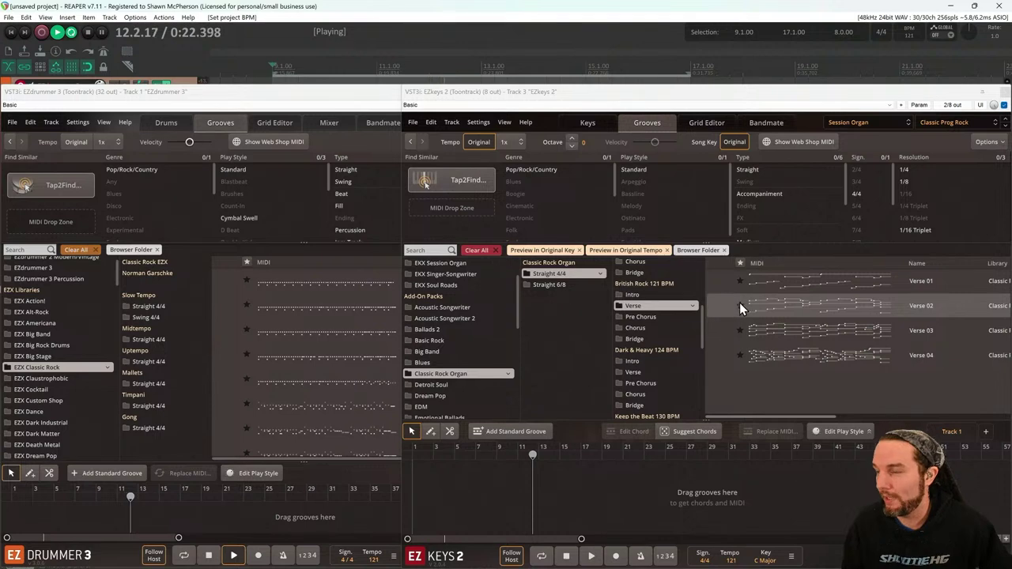
Audition British Rock Verse 03 several times against the project playback, restarting it from bar 9 and stopping it at the end
left_click(720, 330)
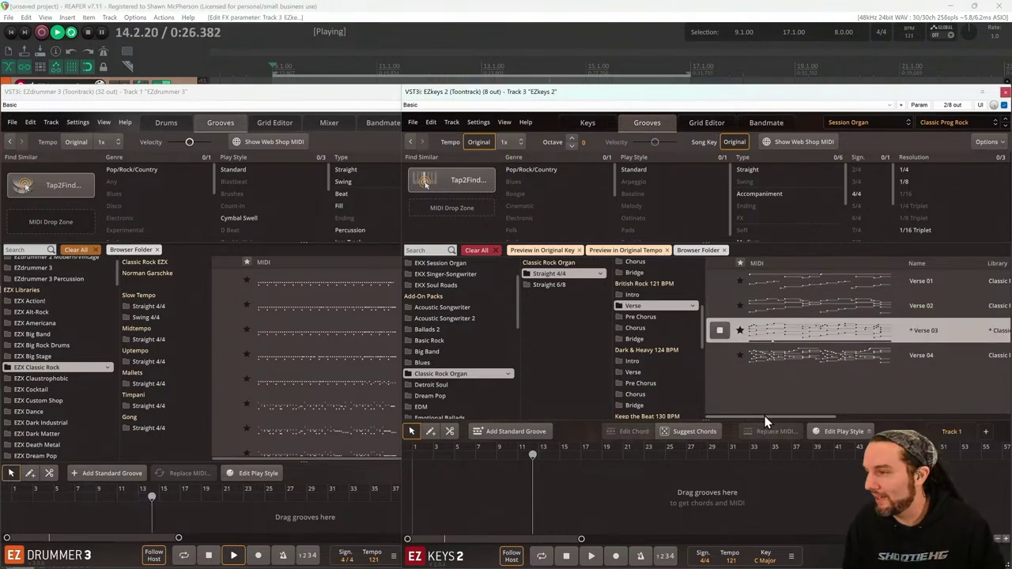
left_click_drag(765, 421, 769, 399)
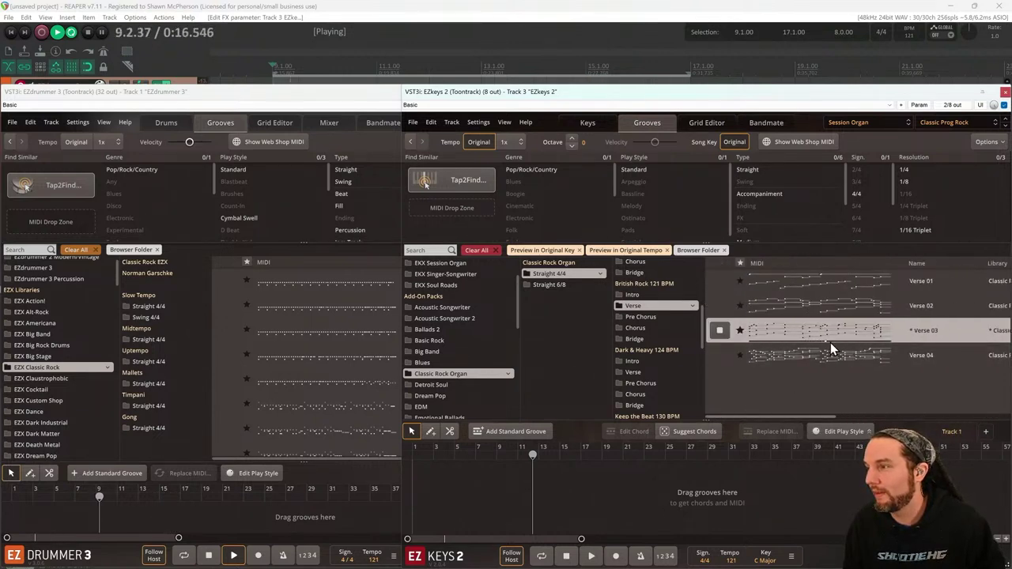
left_click(719, 333)
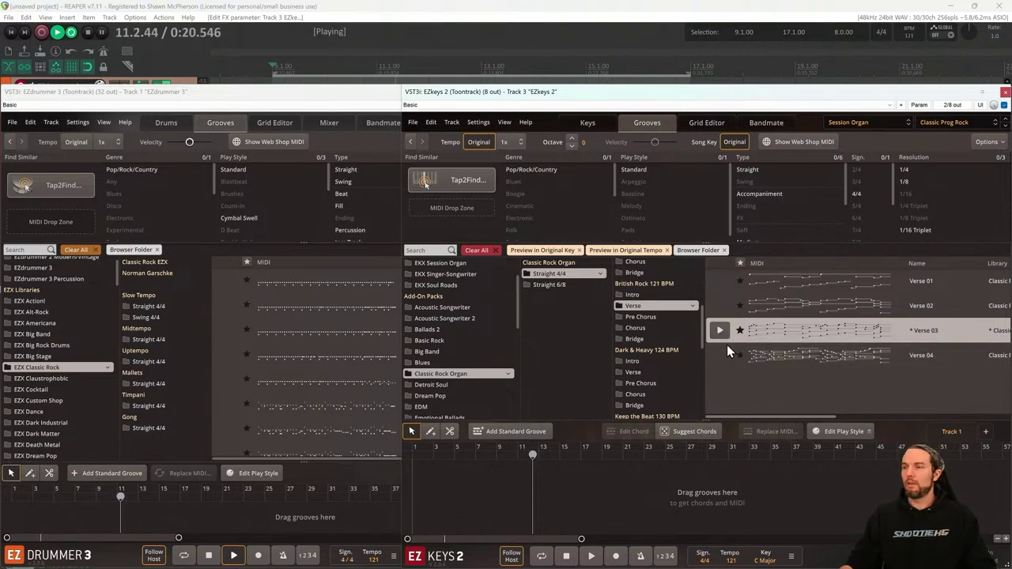
left_click(721, 332)
left_click(718, 329)
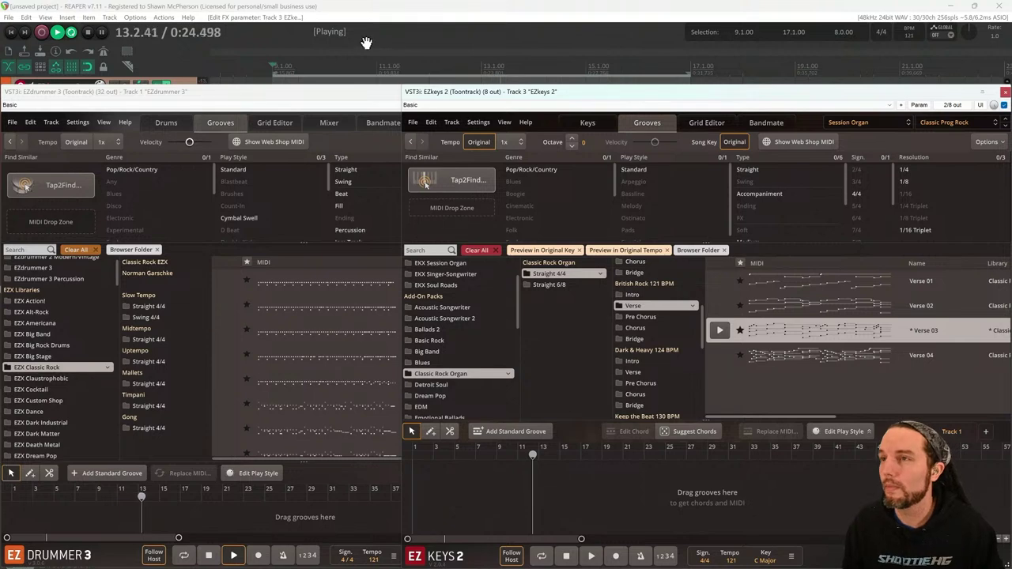
key("space")
left_click(720, 332)
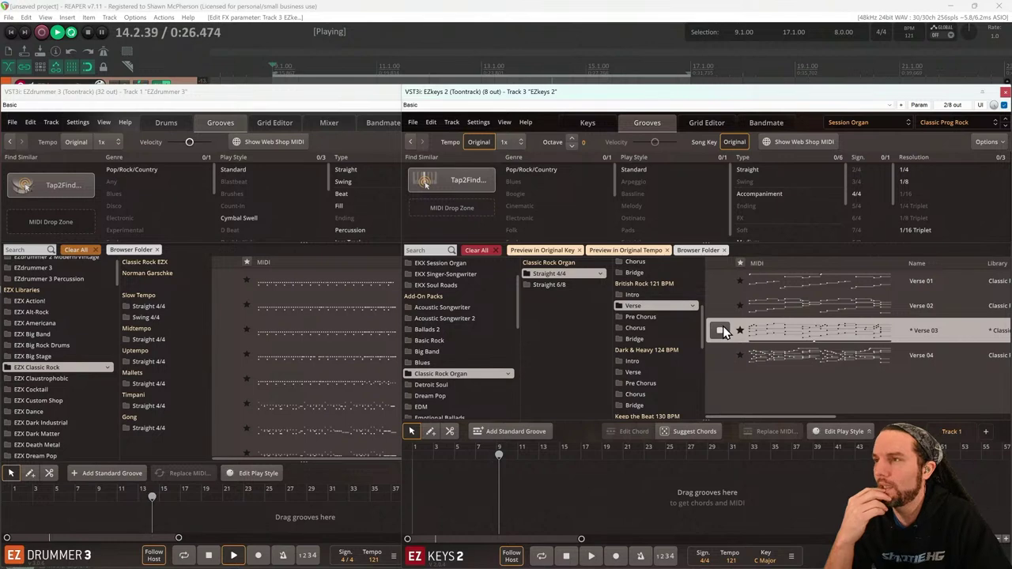
key("space")
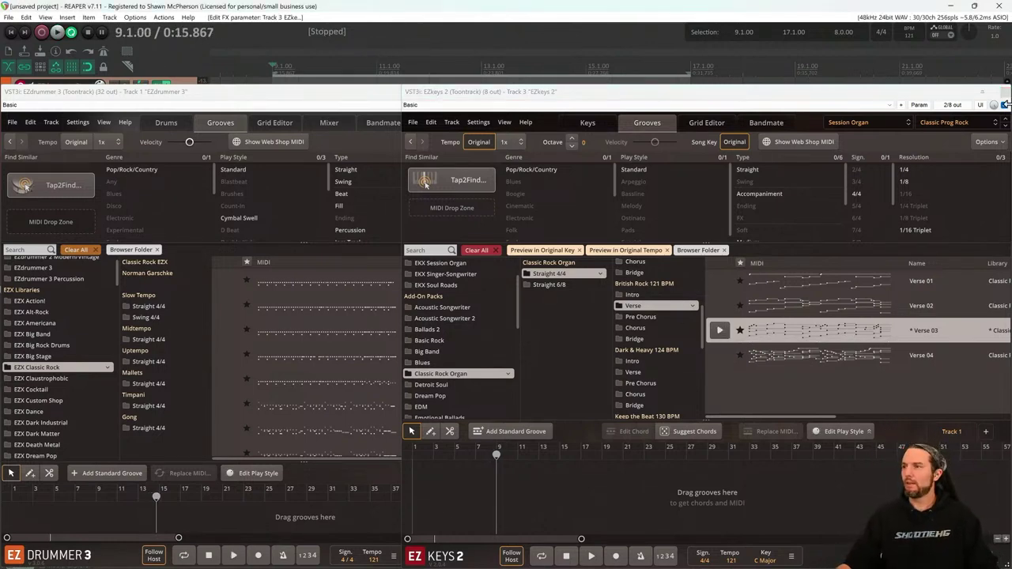
Close the EZdrummer 3 and EZkeys 2 plug-in windows and test starting and stopping the REAPER playback
left_click(378, 93)
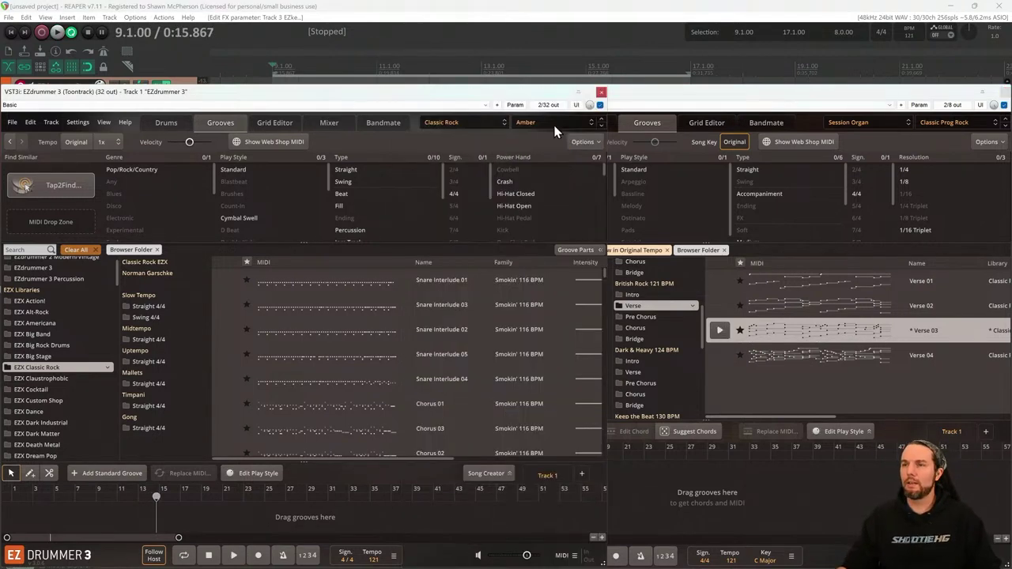
left_click(603, 93)
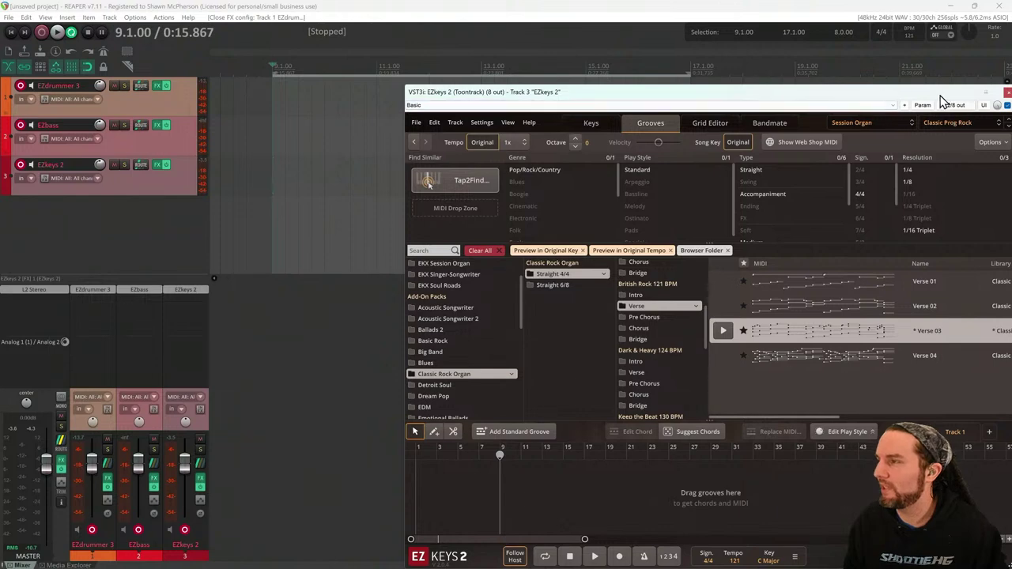
left_click(1002, 93)
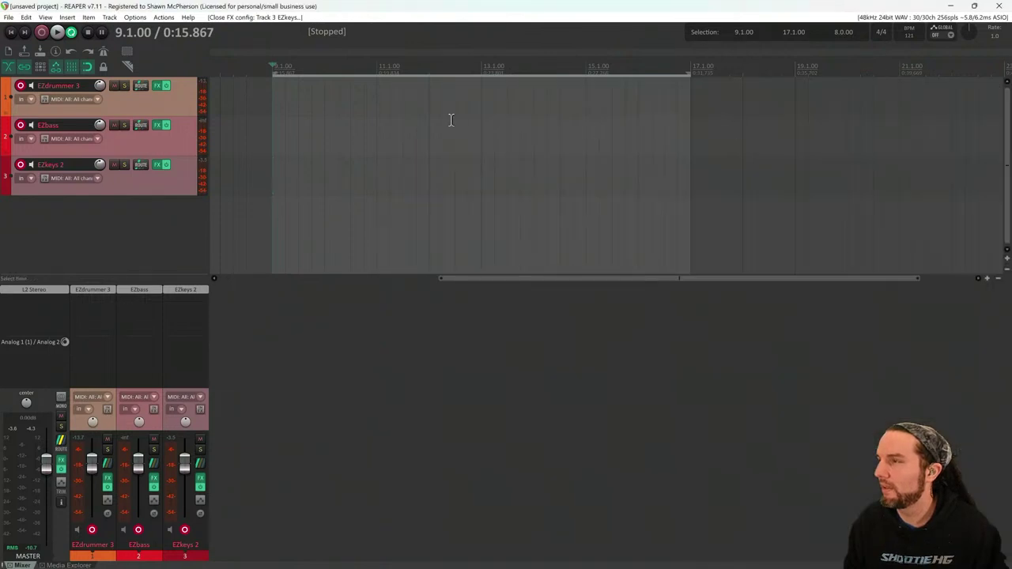
key("space")
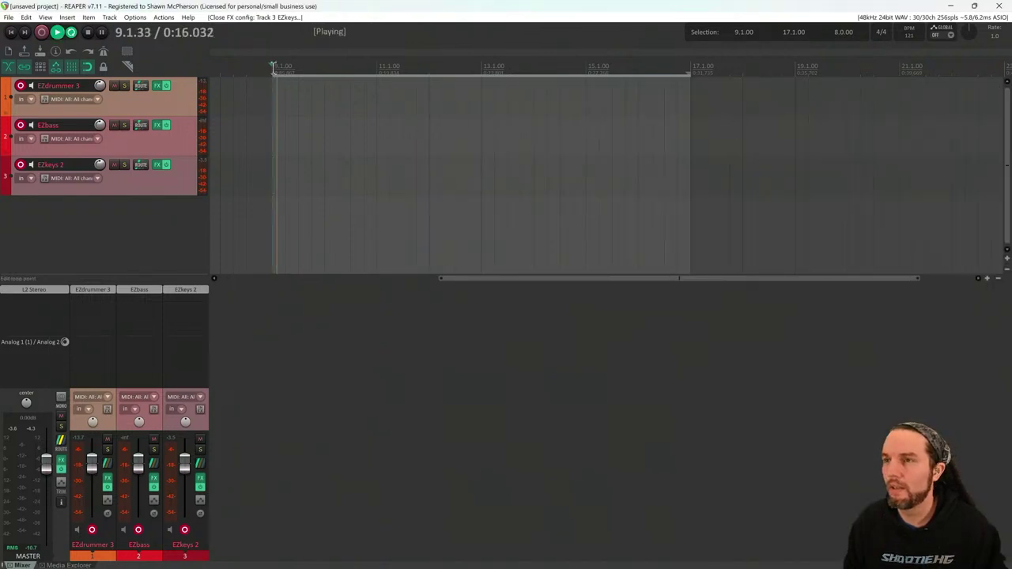
key("space")
Reopen EZkeys 2 from its mixer channel and check the keyboard shortcut settings, including their use in DAWs
left_click(179, 298)
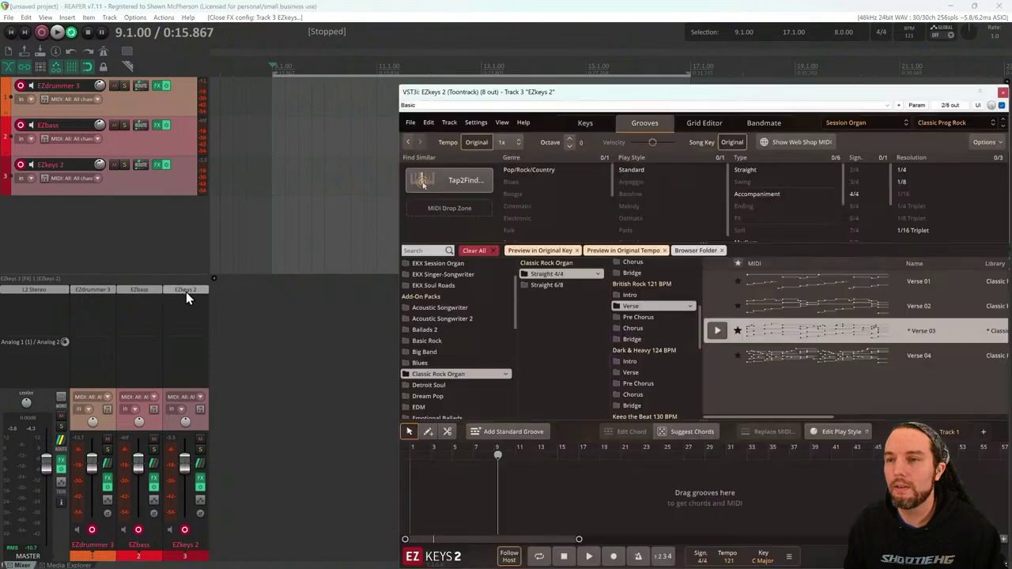
left_click(476, 123)
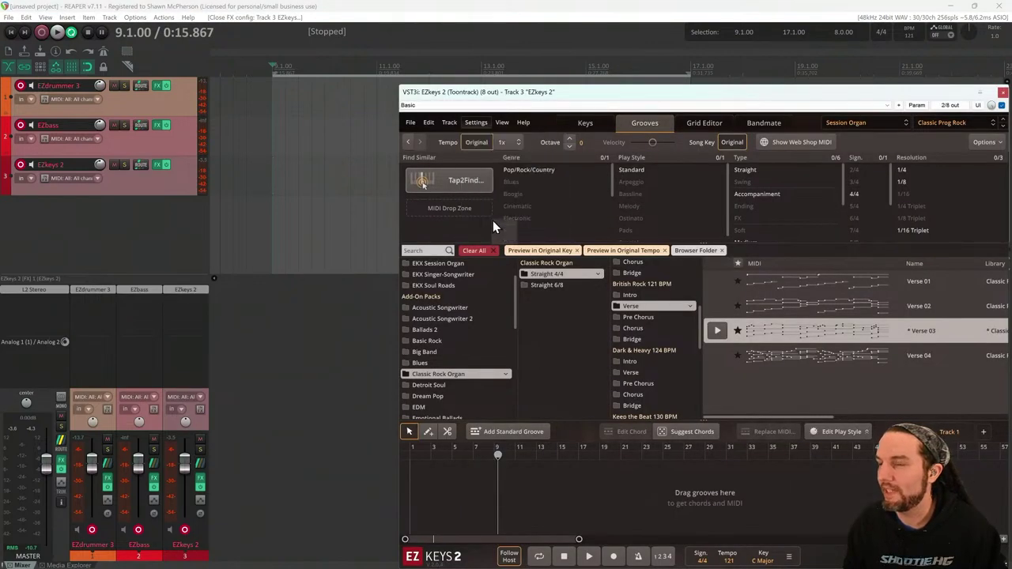
left_click(491, 219)
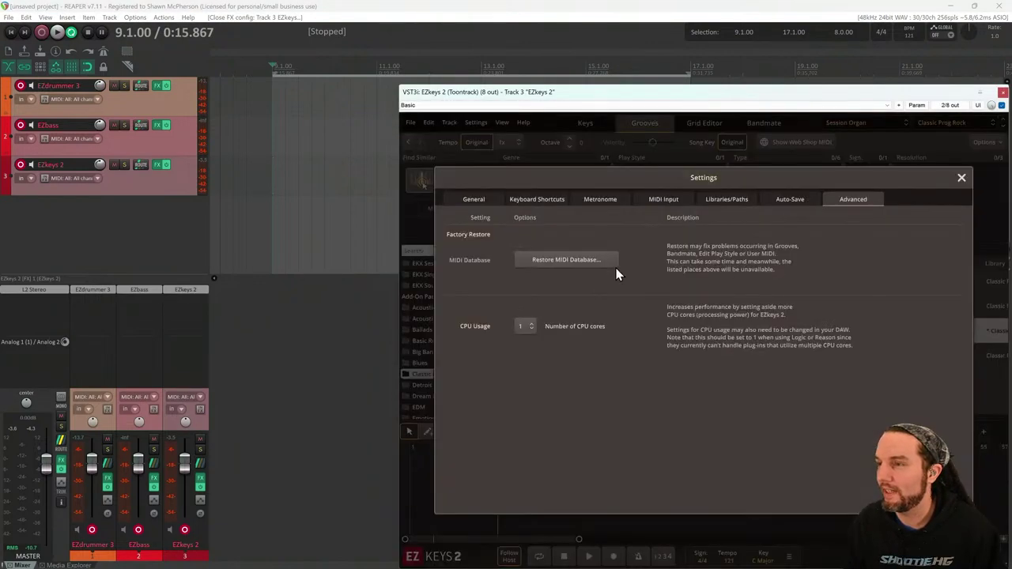
left_click(536, 202)
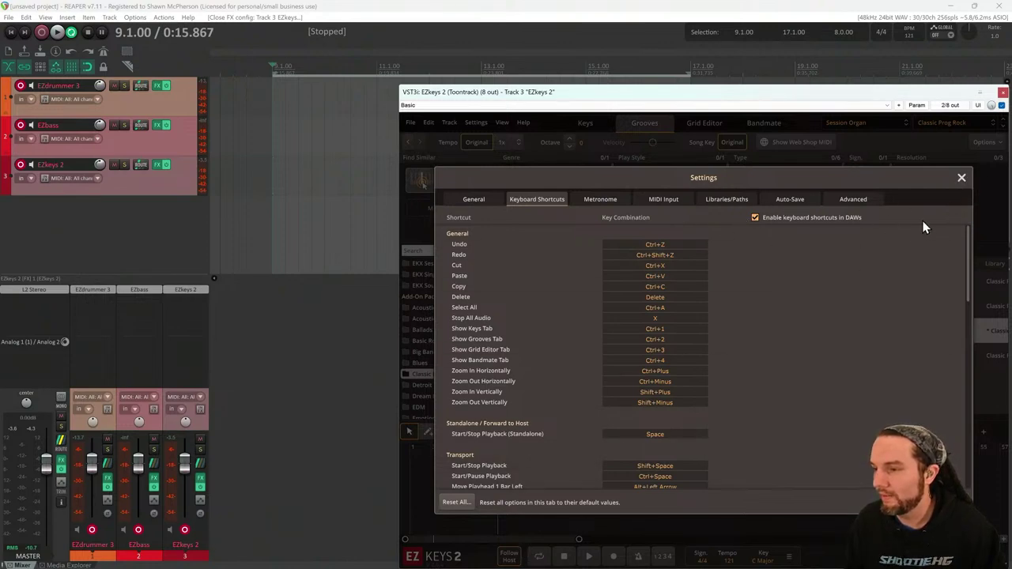
left_click(962, 179)
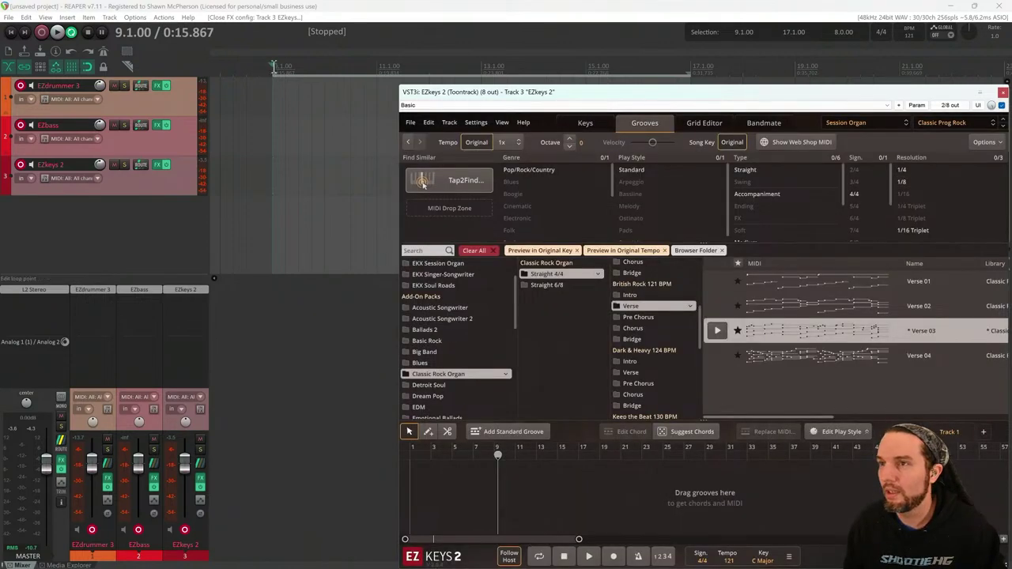
Start the project playback, audition British Rock Verse 03 once more, and reopen the EZdrummer 3 plug-in window
key("space")
left_click(717, 330)
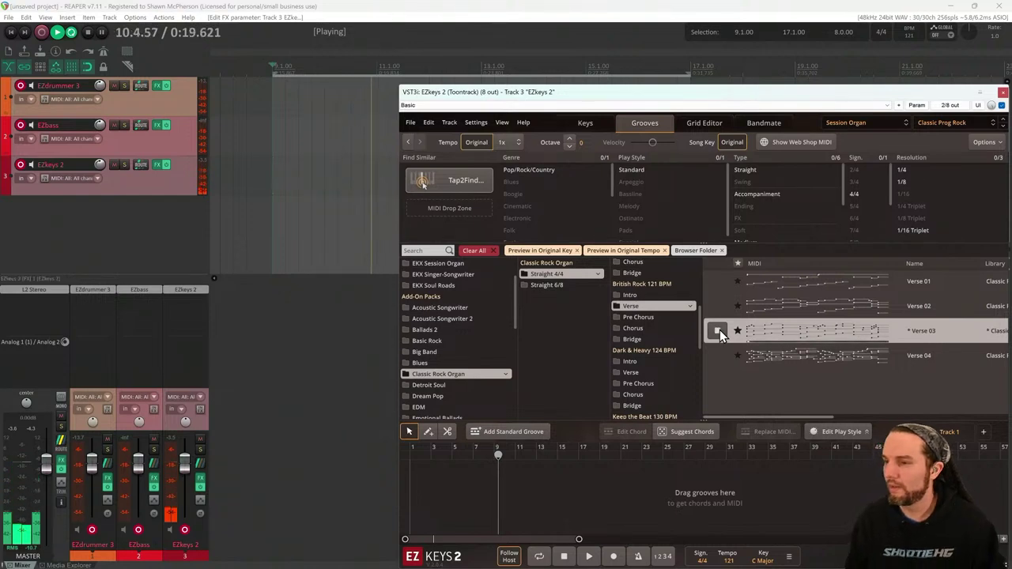
left_click(717, 330)
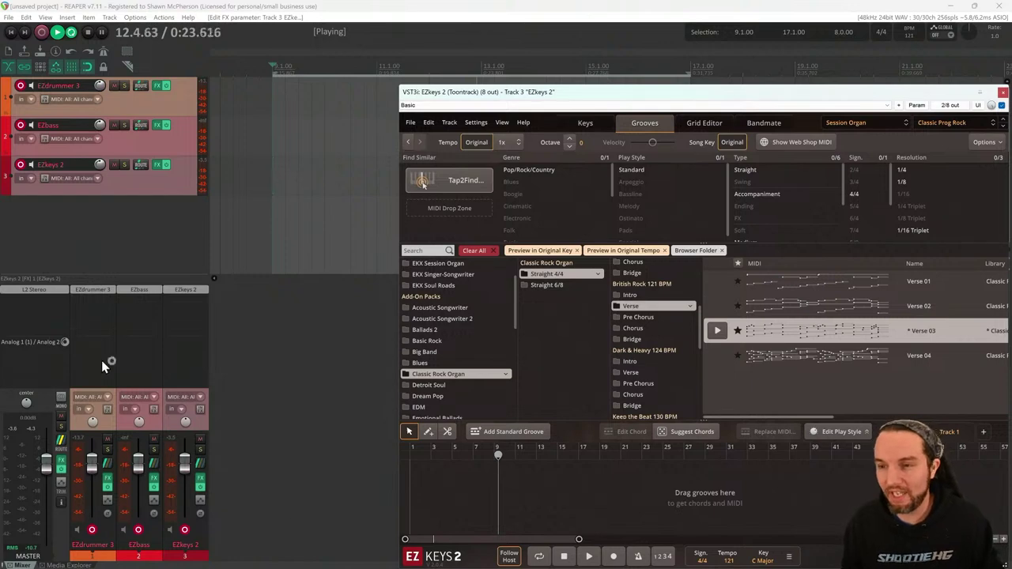
left_click(91, 291)
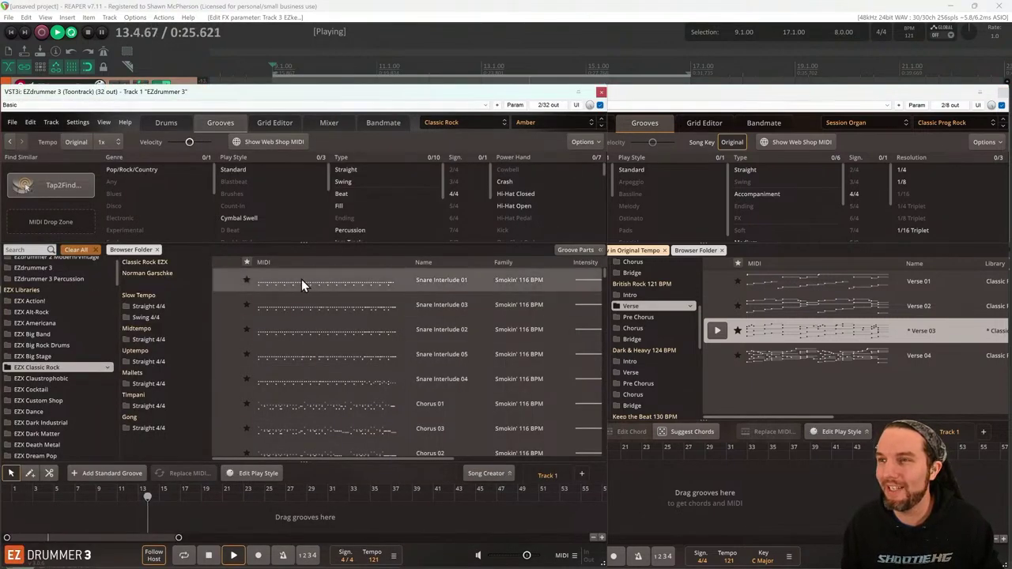
Audition Snare Interlude 01 in EZdrummer 3, and British Rock Verse 03 and Verse 02 in EZkeys 2, against the project playback
left_click(226, 282)
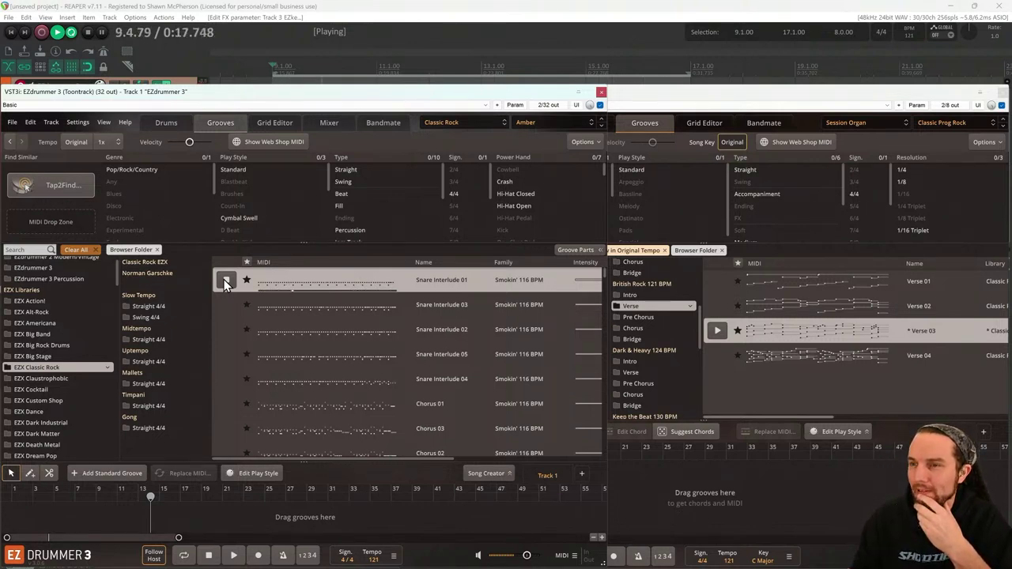
left_click(225, 282)
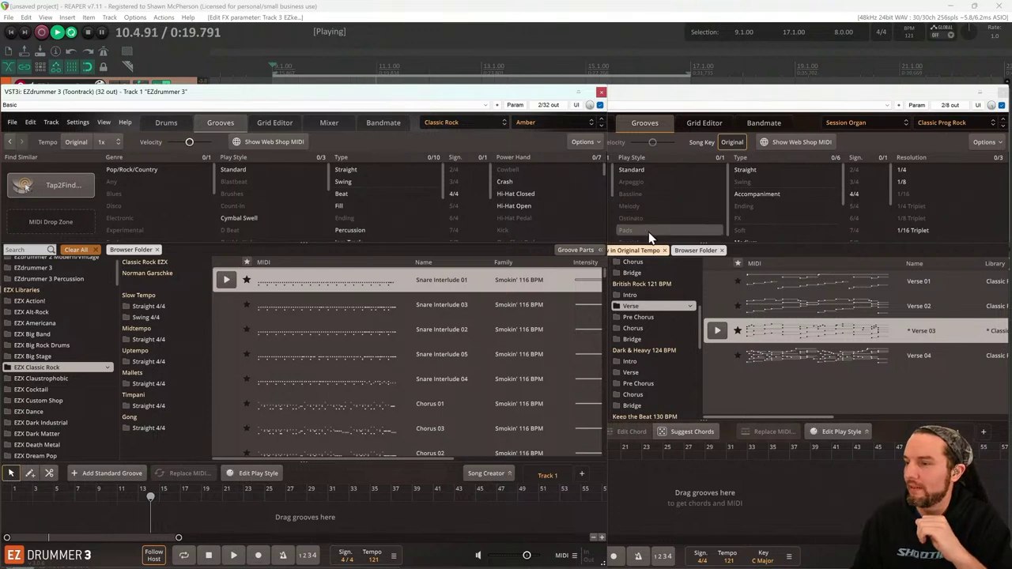
left_click(664, 95)
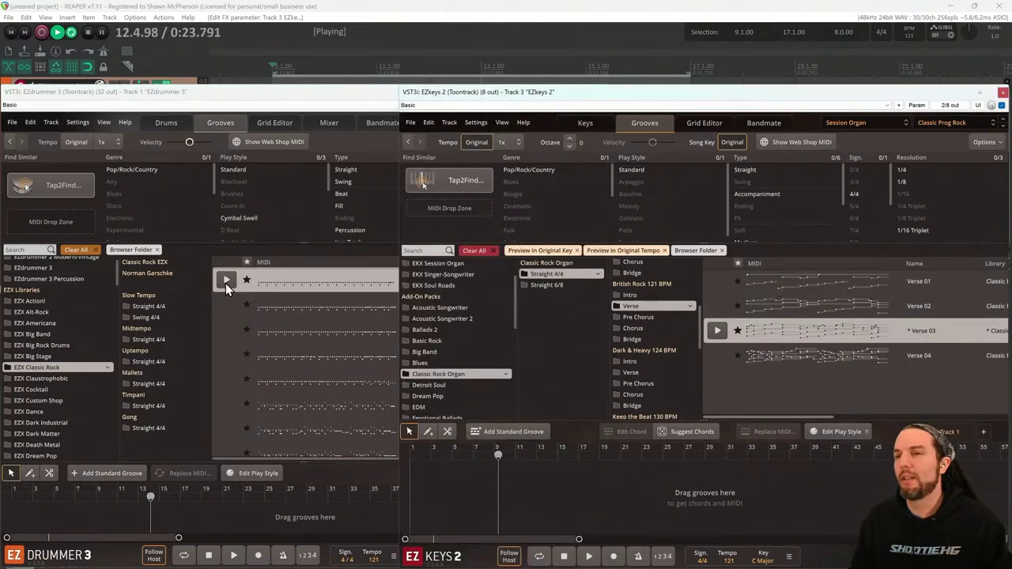
left_click(717, 330)
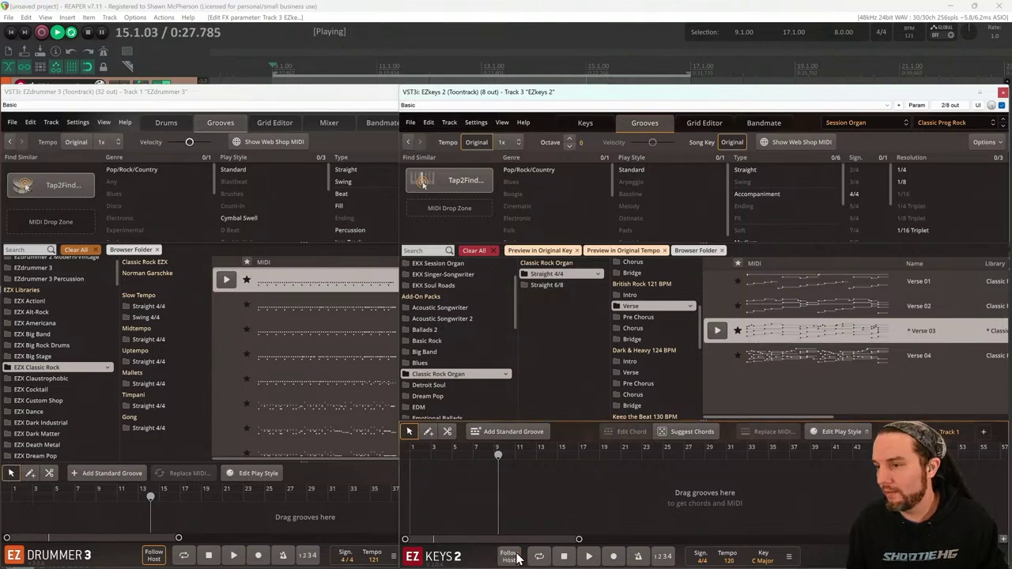
left_click(717, 307)
left_click(718, 306)
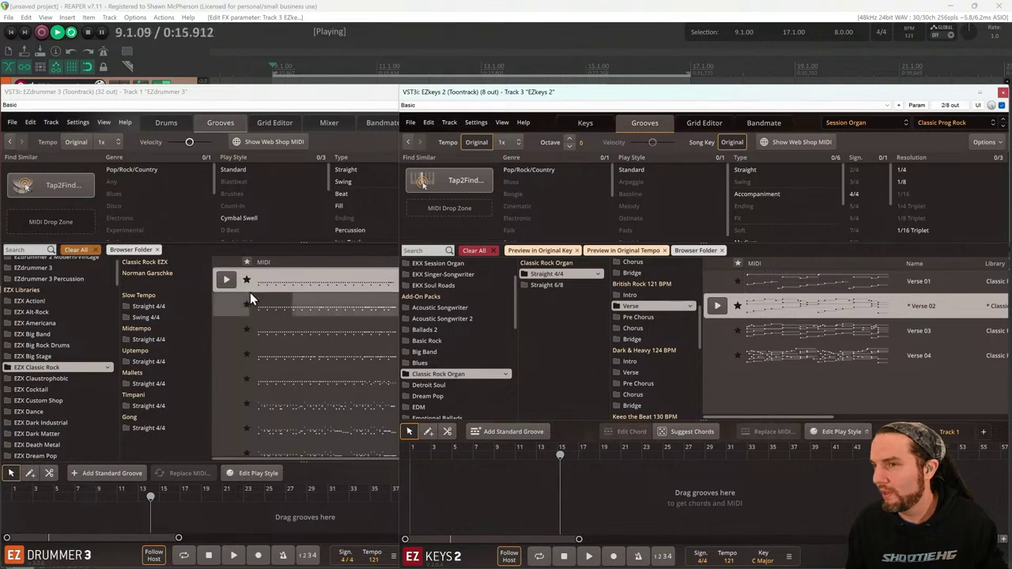
Close the EZdrummer 3 and EZkeys 2 plug-in windows, reopening EZkeys 2 once to retry British Rock Verse 02
left_click(311, 100)
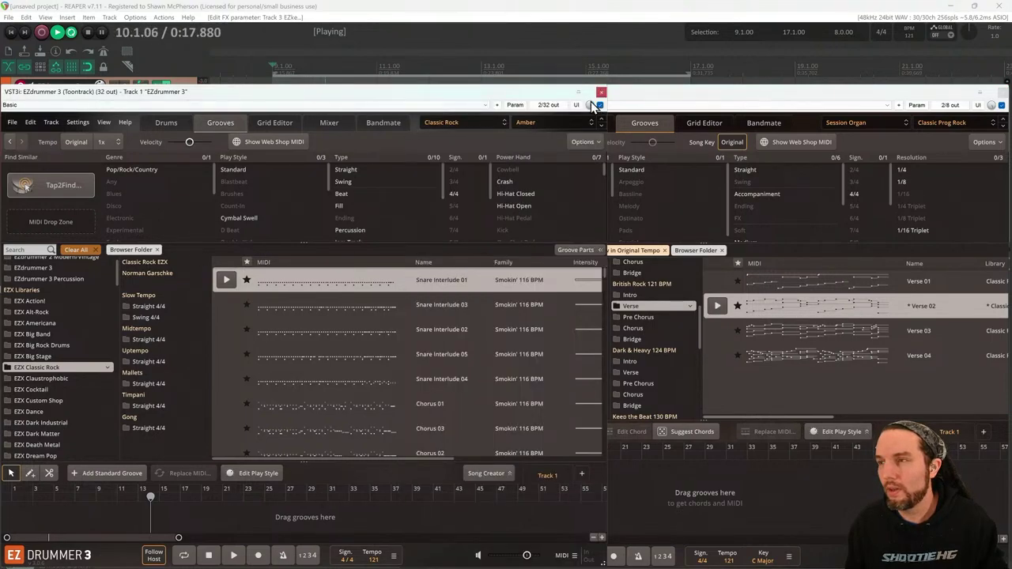
left_click(600, 93)
mouse_move(684, 91)
left_mouse_down()
mouse_move(625, 98)
mouse_move(682, 98)
left_mouse_up()
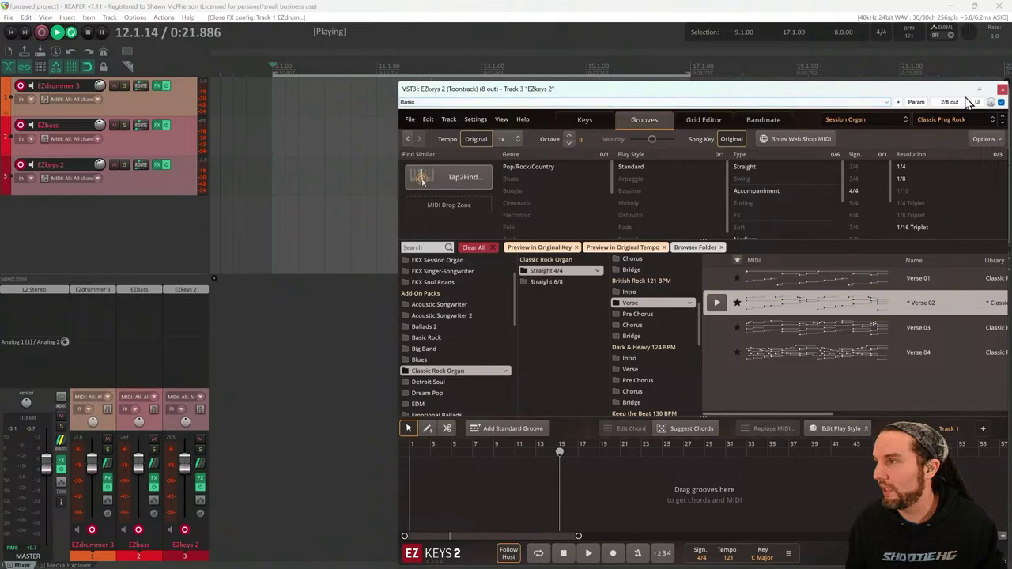
left_click(1002, 89)
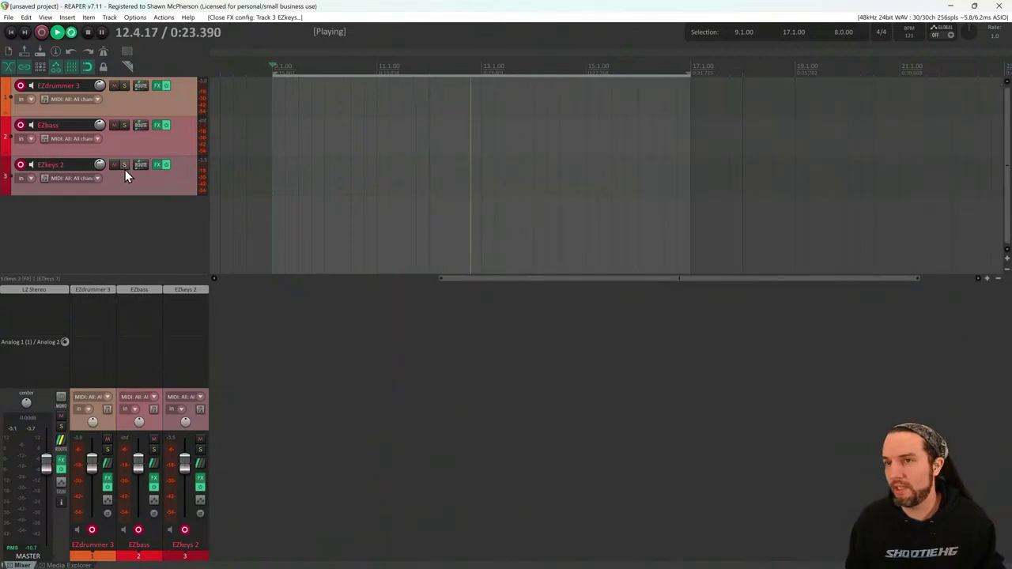
left_click(176, 292)
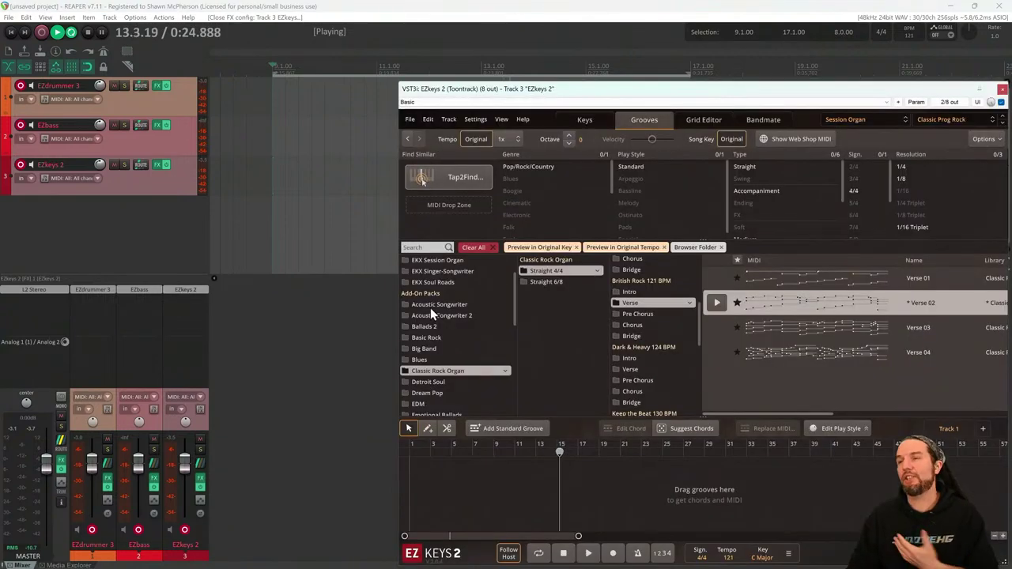
left_click(716, 301)
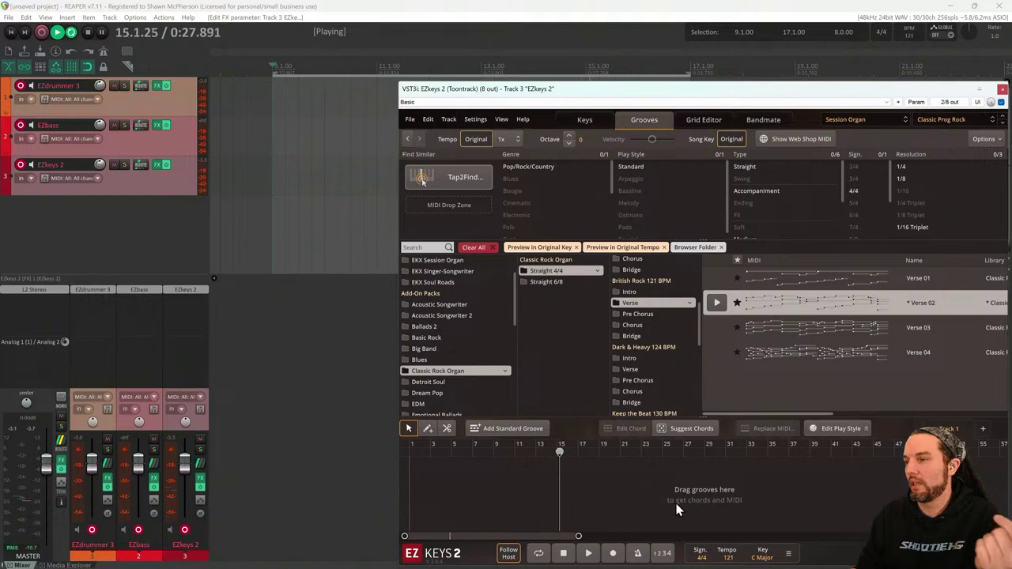
left_click(1002, 90)
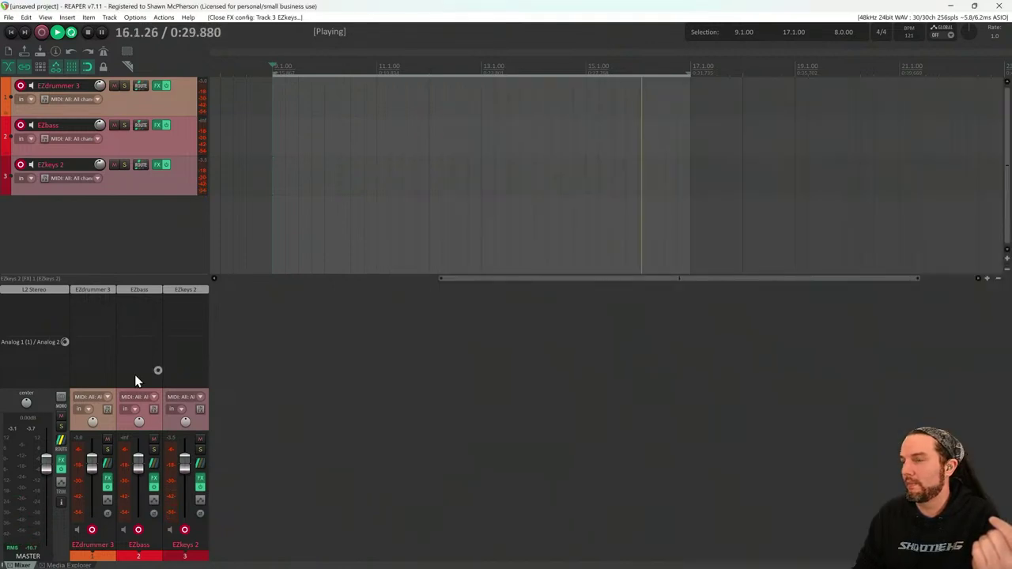
Delete the EZkeys 2 plug-in from track 3 and insert a fresh VST3i: EZkeys 2 (8 out) instance
right_click(183, 289)
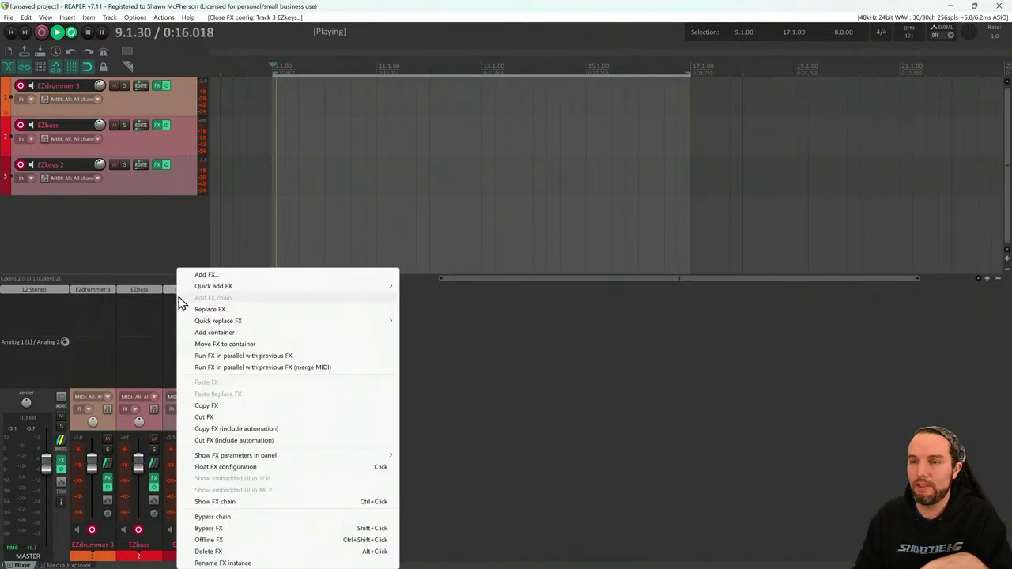
left_click(229, 547)
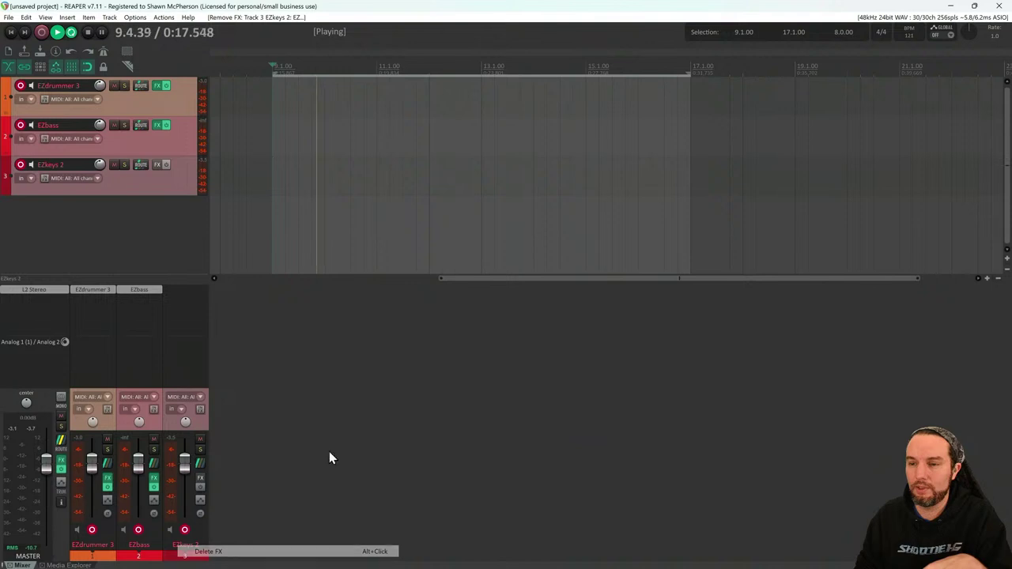
right_click(180, 290)
double_click(174, 290)
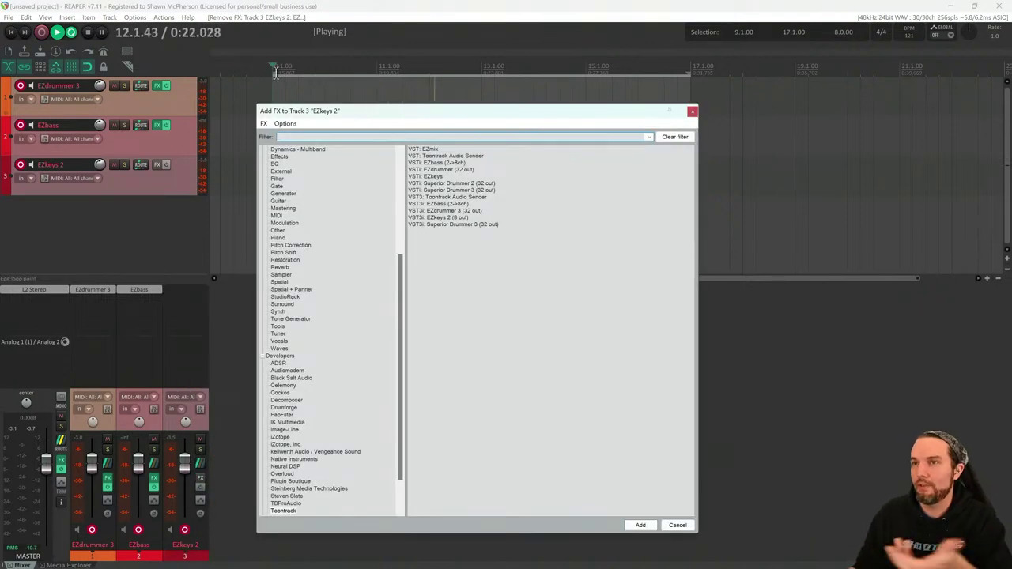
left_click(448, 218)
double_click(448, 218)
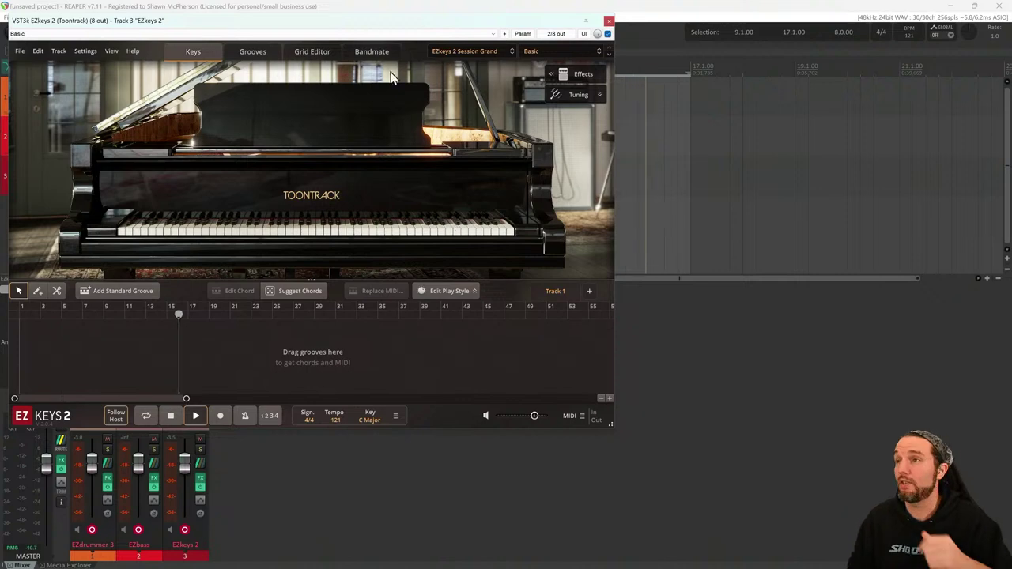
Audition the Pre Chorus 03 groove in the new EZkeys 2 instance and move its window clear of the tracks
left_click(252, 51)
left_click(142, 210)
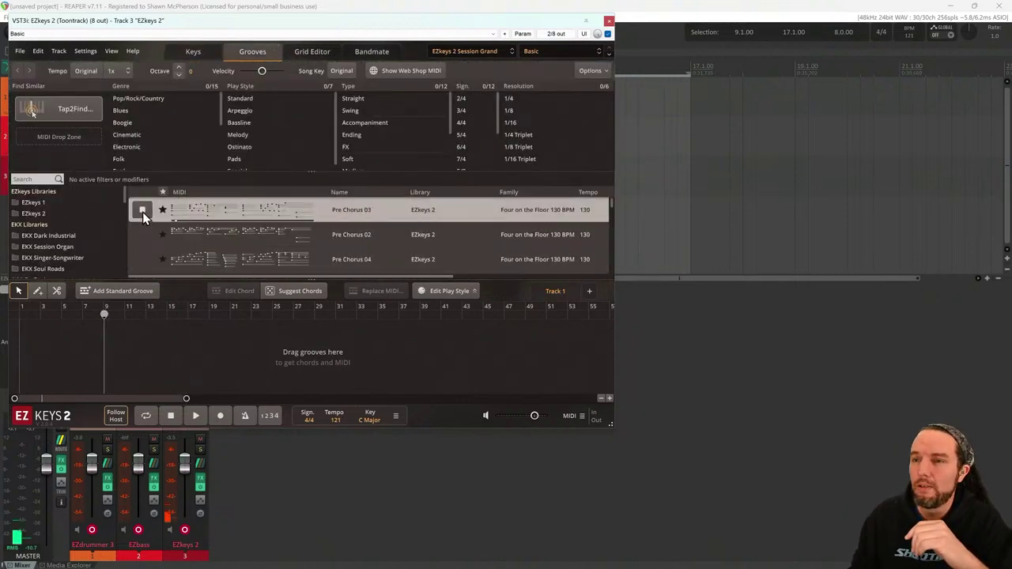
left_click_drag(255, 30, 543, 137)
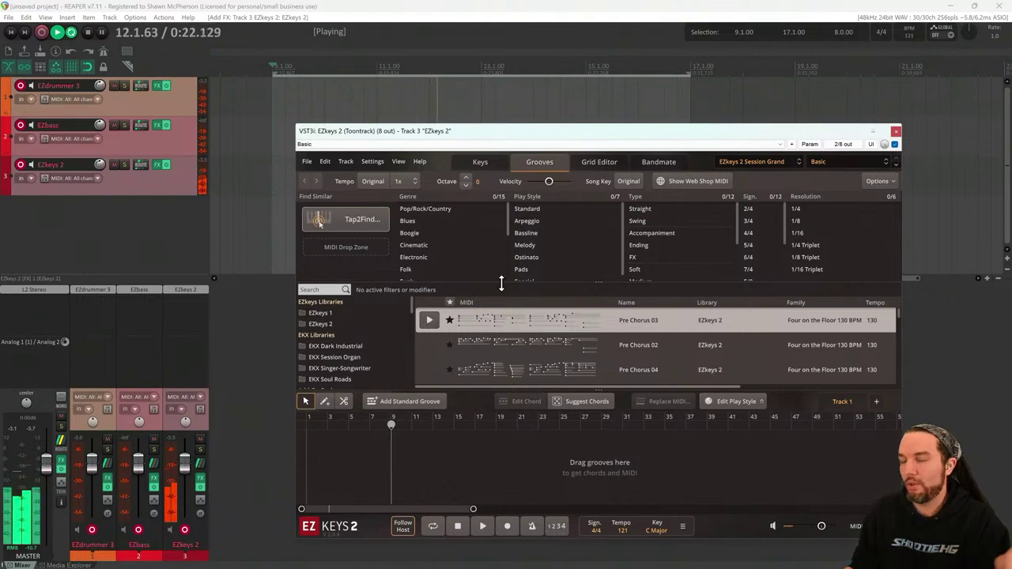
Load the Session Organ library with the Classic Prog Rock preset in EZkeys 2, repositioning and enlarging the plug-in window
left_click(741, 168)
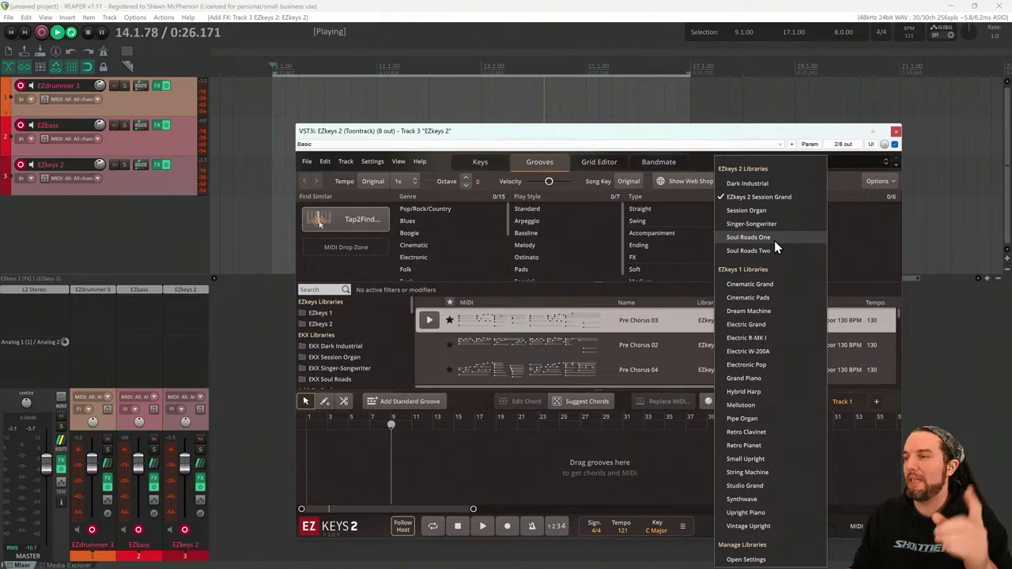
left_click(771, 211)
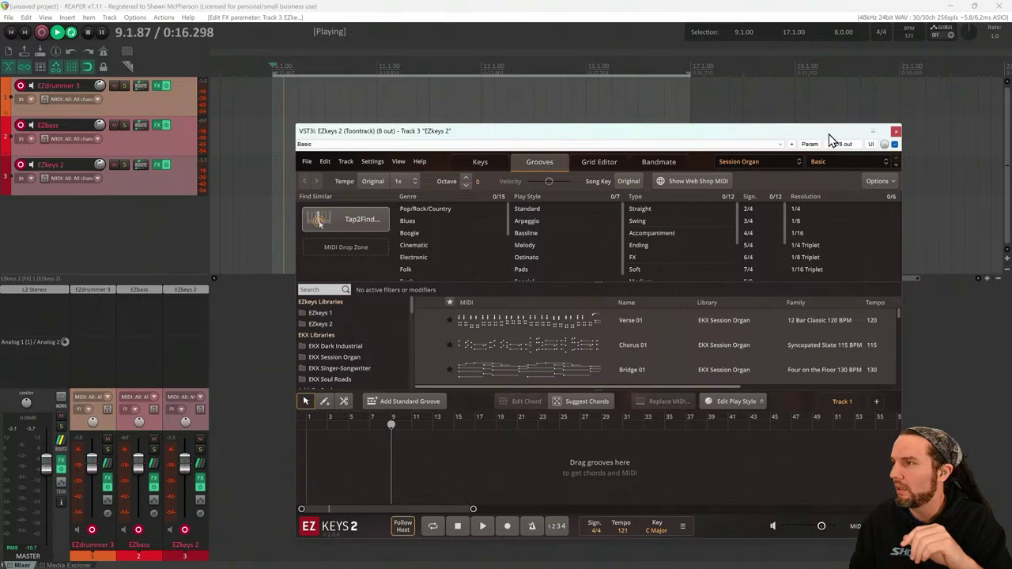
left_click_drag(830, 134, 938, 96)
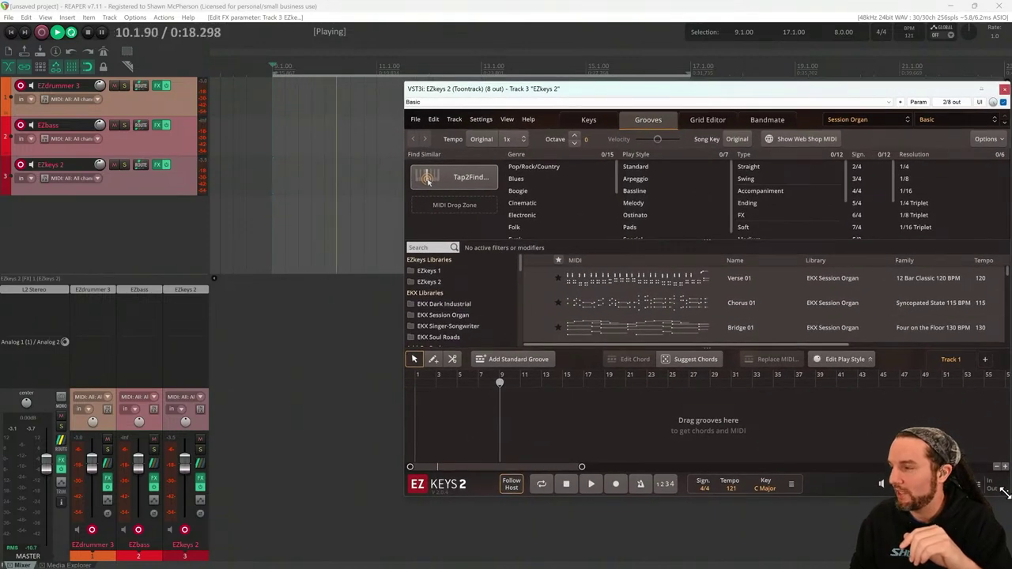
left_click_drag(711, 498, 712, 566)
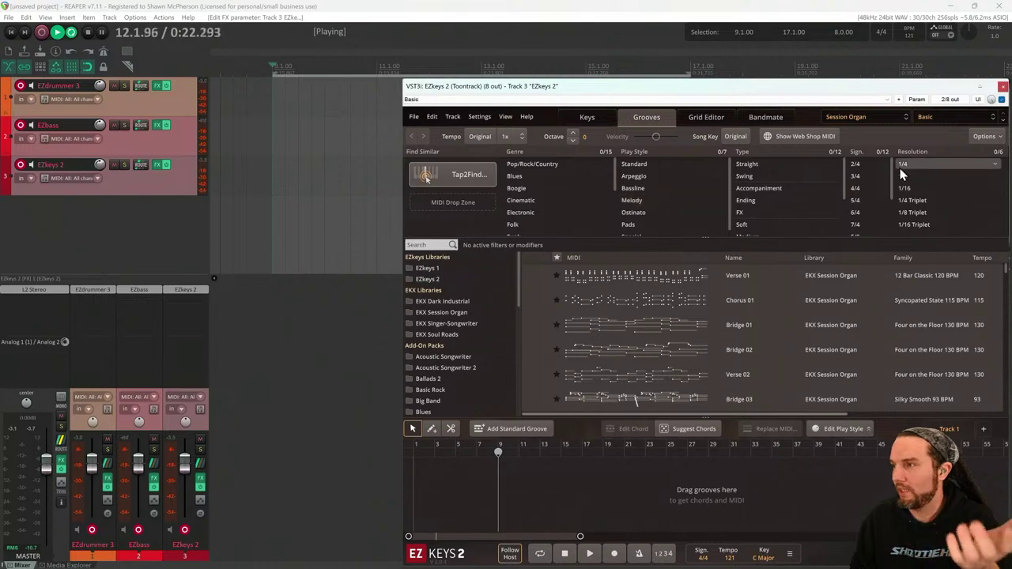
left_click(932, 116)
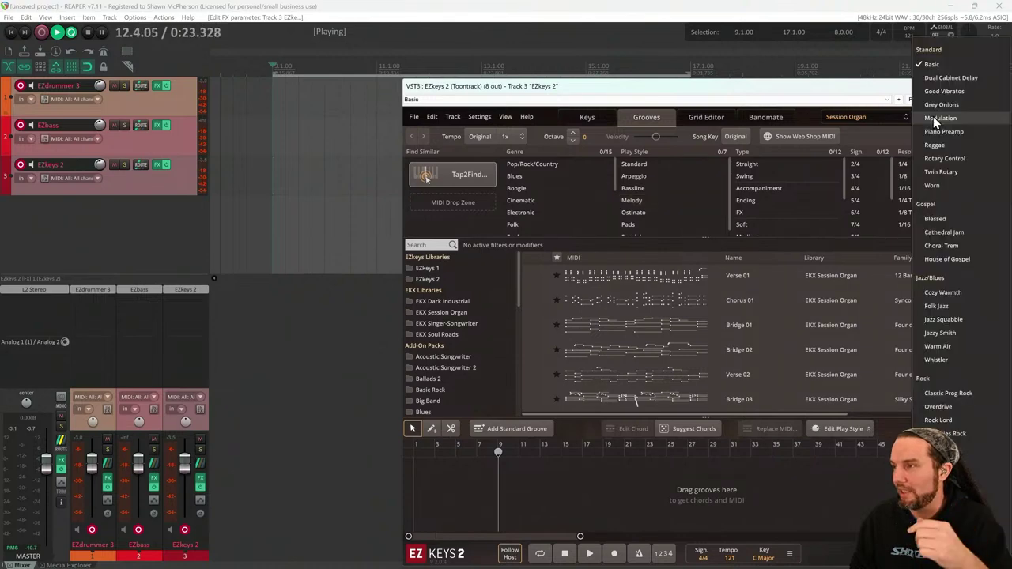
left_click(953, 395)
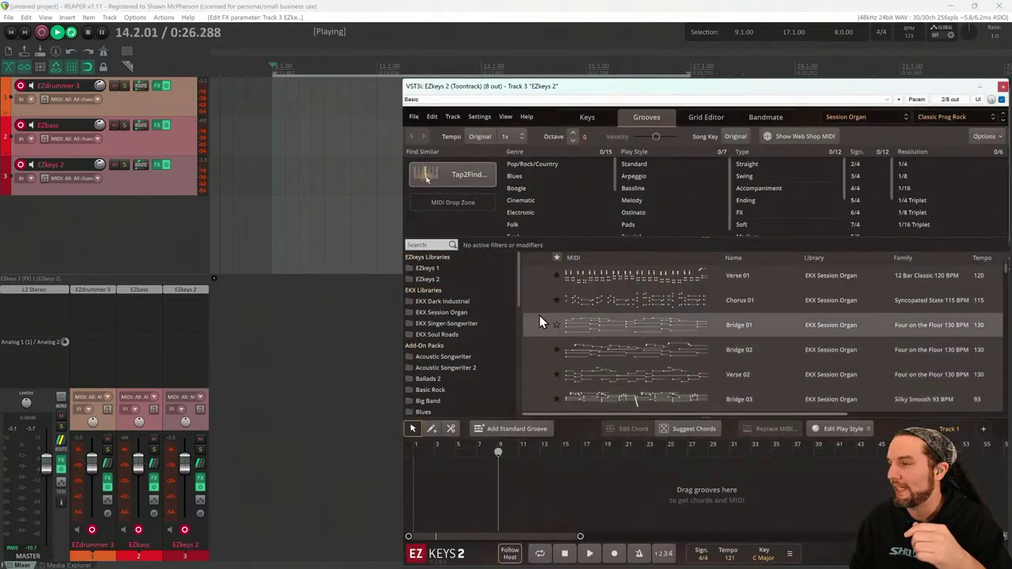
Filter the grooves to Classic Rock Organ, Straight 4/4, British Rock 121 BPM, Verse
scroll(518, 286, "down", 4)
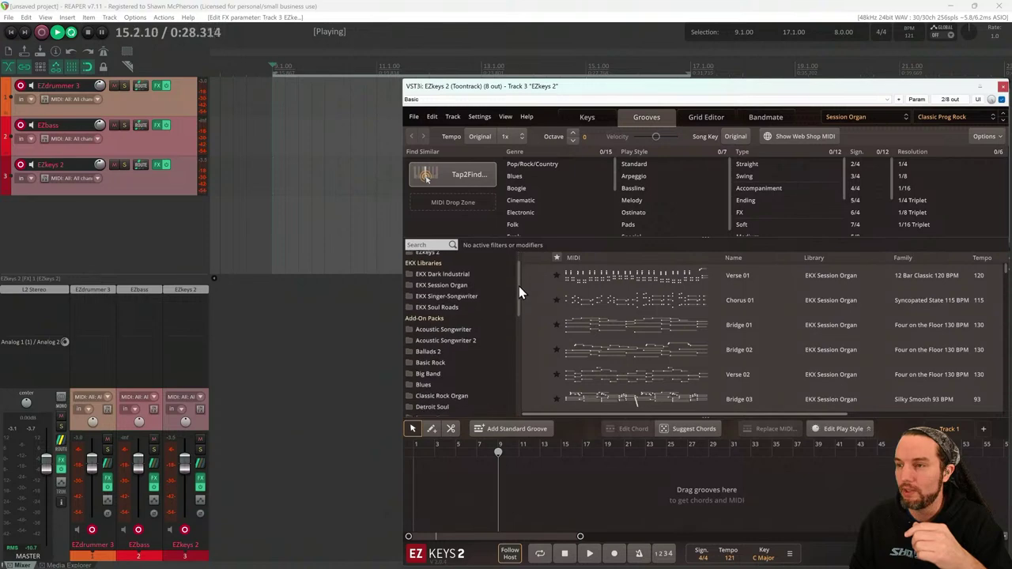
left_click(455, 337)
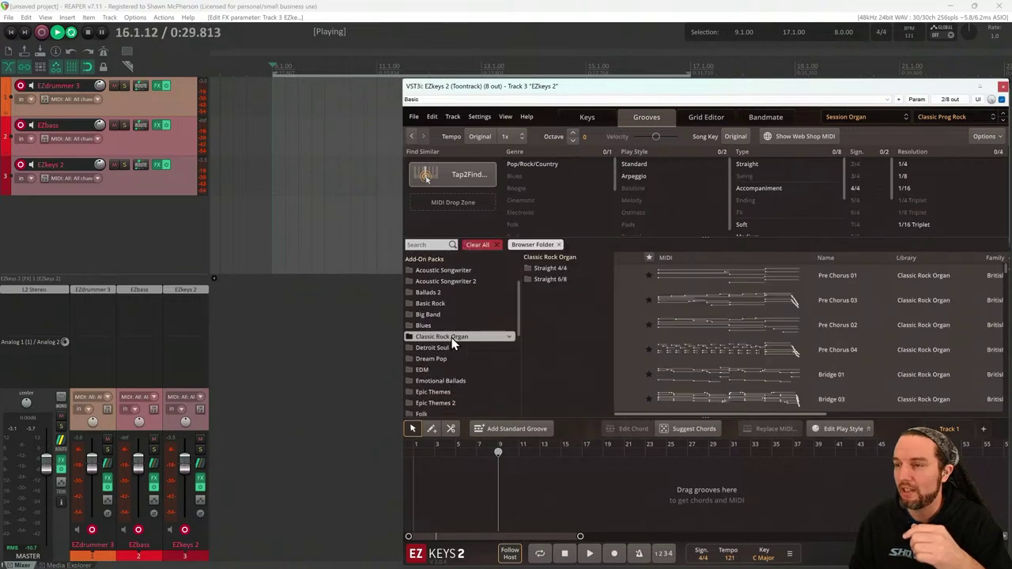
left_click(551, 268)
scroll(651, 324, "down", 4)
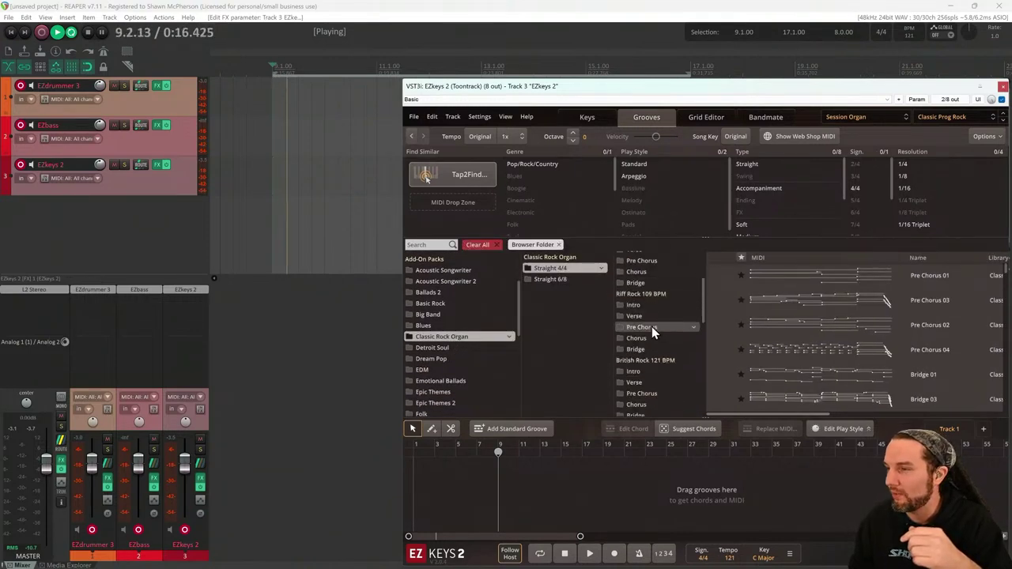
left_click(645, 342)
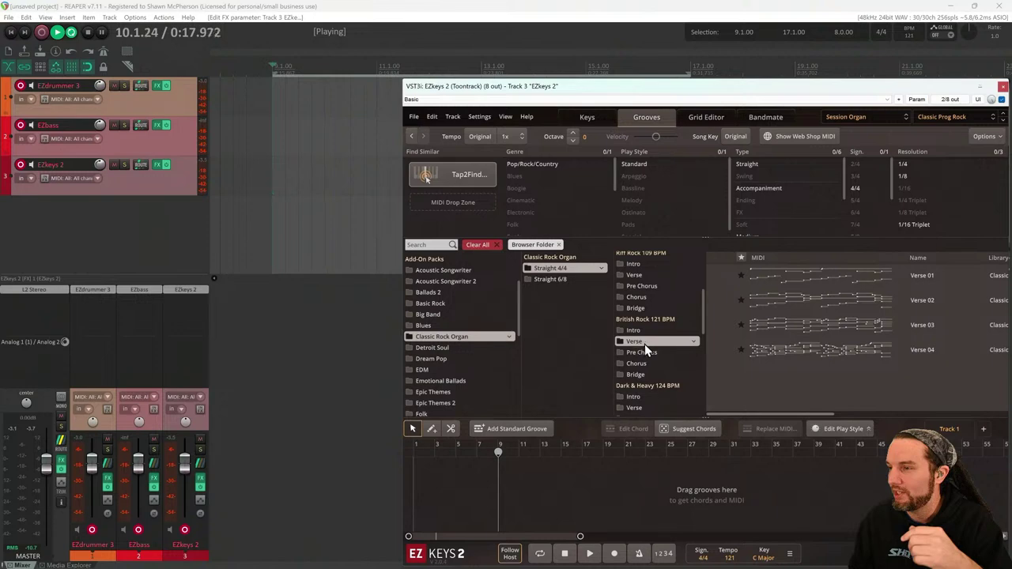
Audition the British Rock Verse 01 and Verse 03 organ grooves against the project playback
left_click(719, 283)
left_click(718, 283)
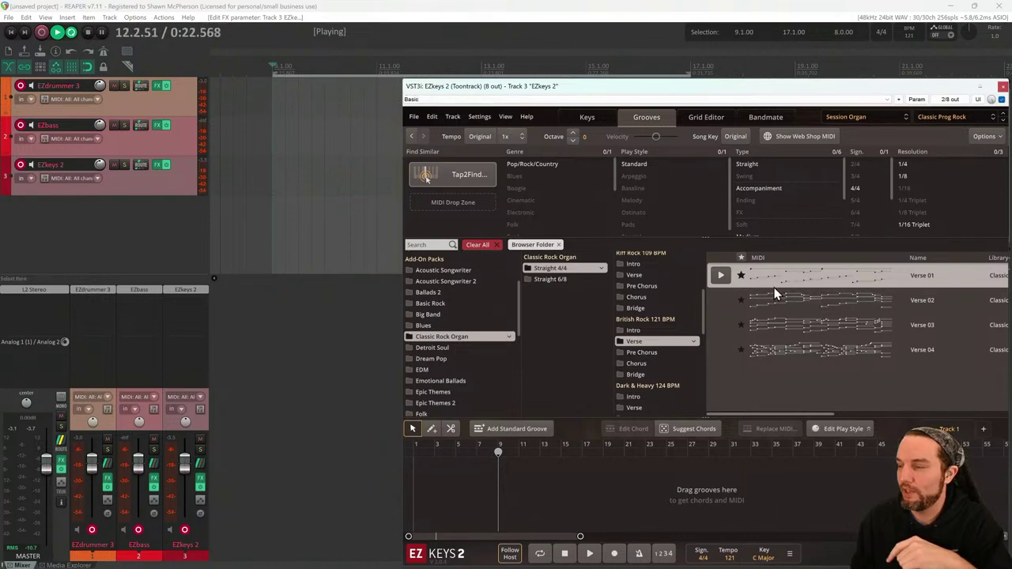
left_click(717, 326)
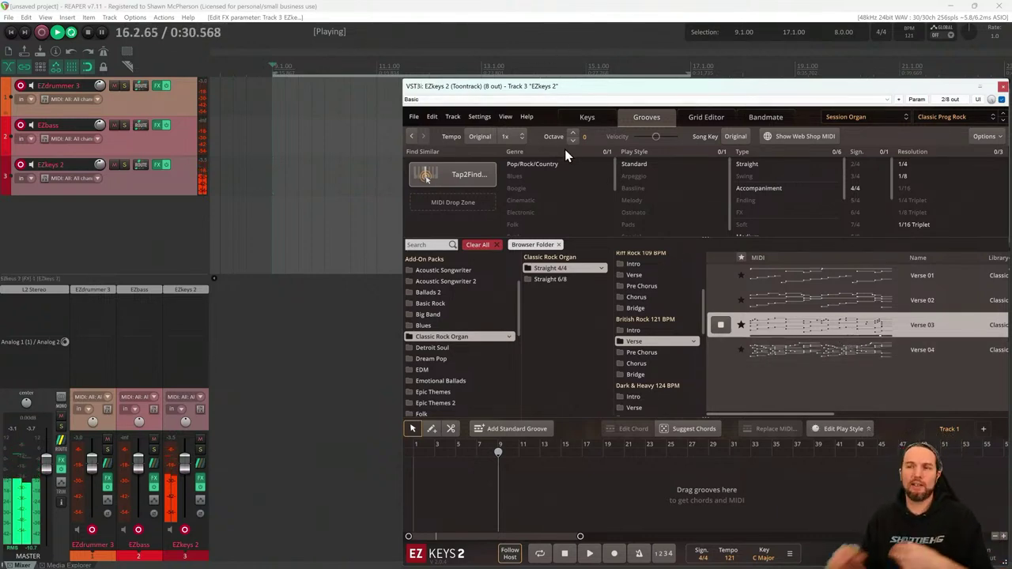
Reopen EZdrummer 3, restart Verse 03 in EZkeys 2, and play Snare Interlude 01 from EZX Classic Rock alongside it
left_click(94, 293)
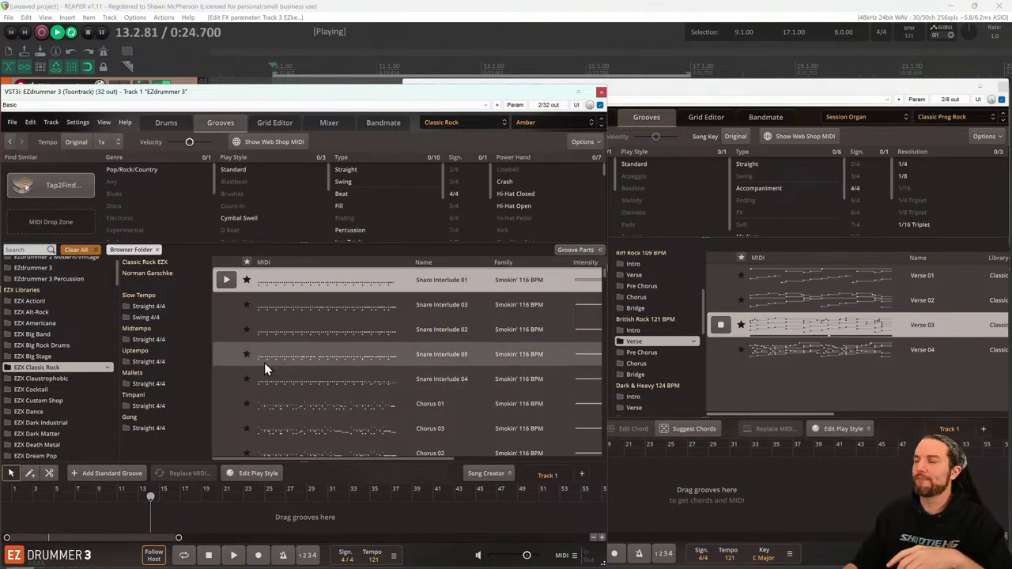
left_click(727, 325)
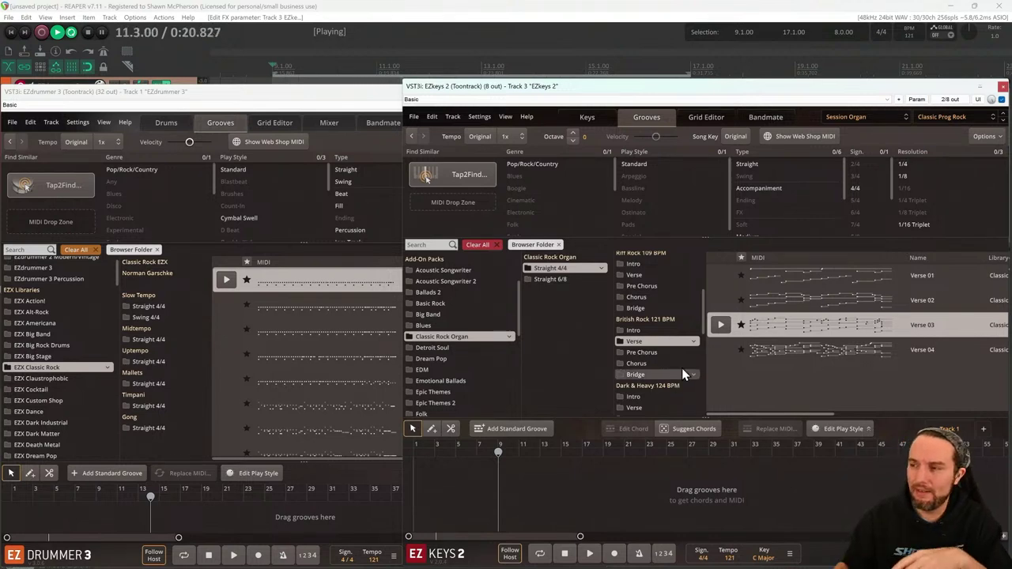
left_click(719, 325)
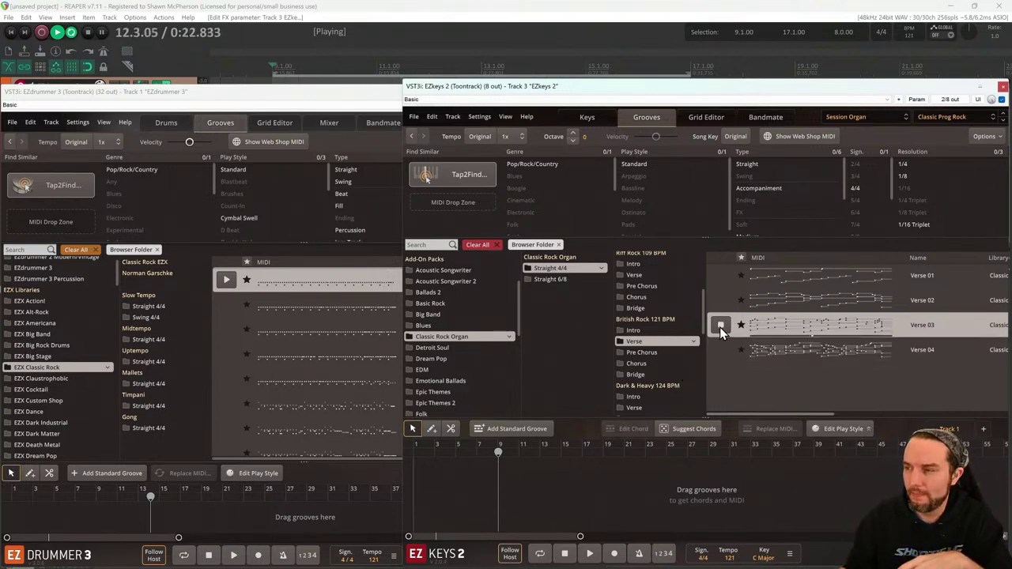
left_click(719, 325)
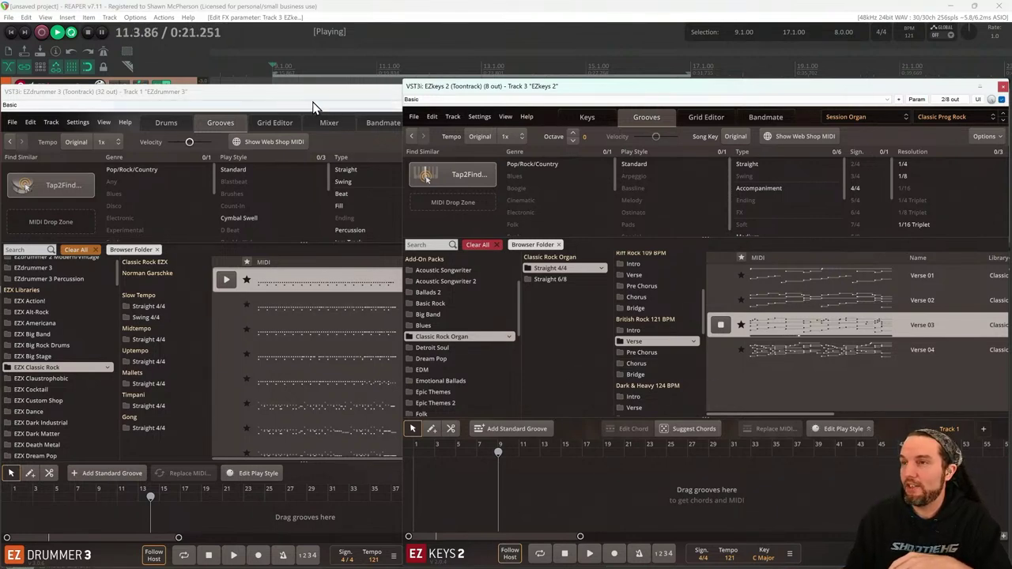
left_click(274, 104)
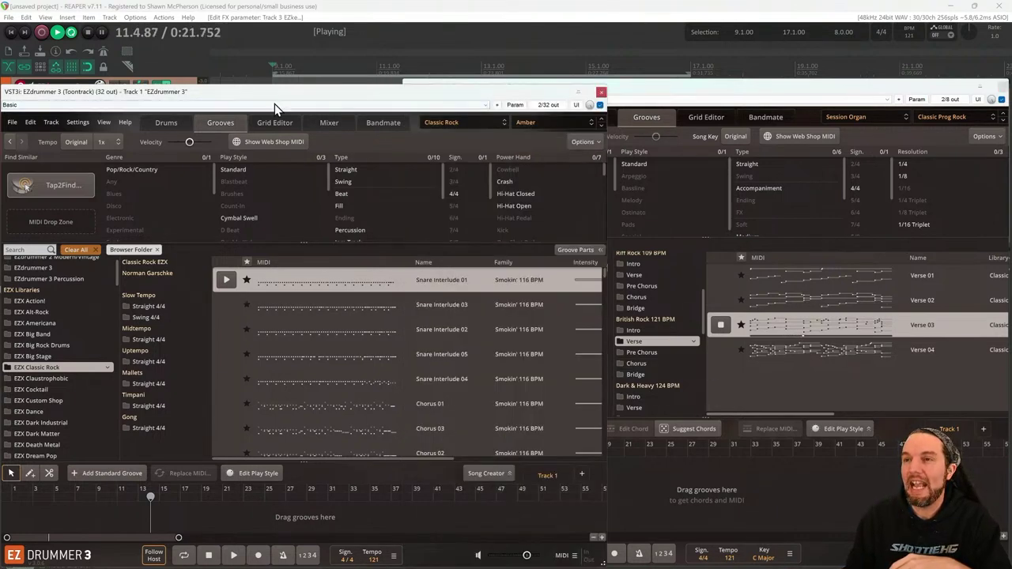
left_click(231, 284)
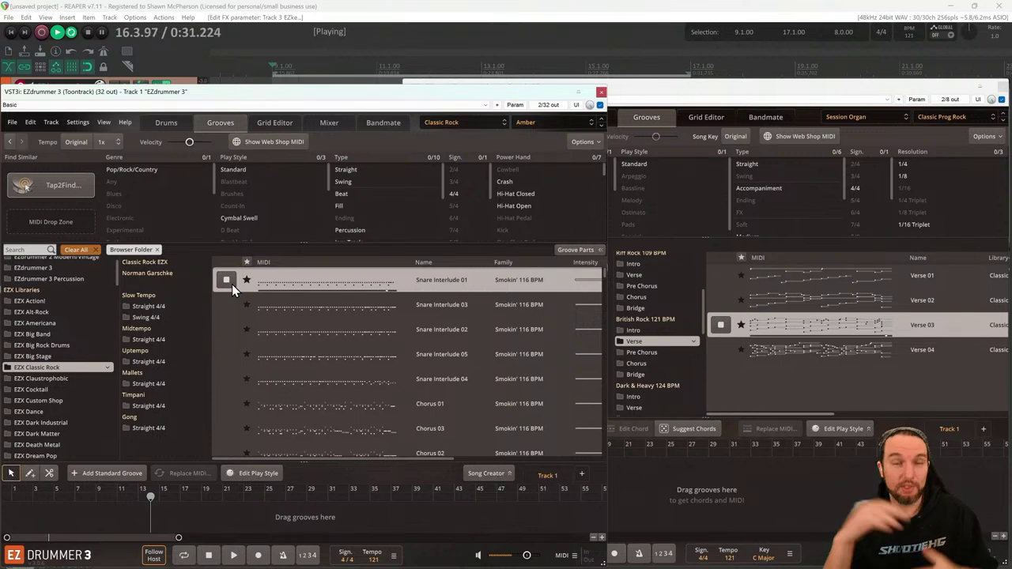
Audition drum grooves Snare Interlude 04, Chorus 03 and Snare Interlude 02 against organ grooves Verse 04 and Verse 02, then stop the drum preview
left_click(352, 380)
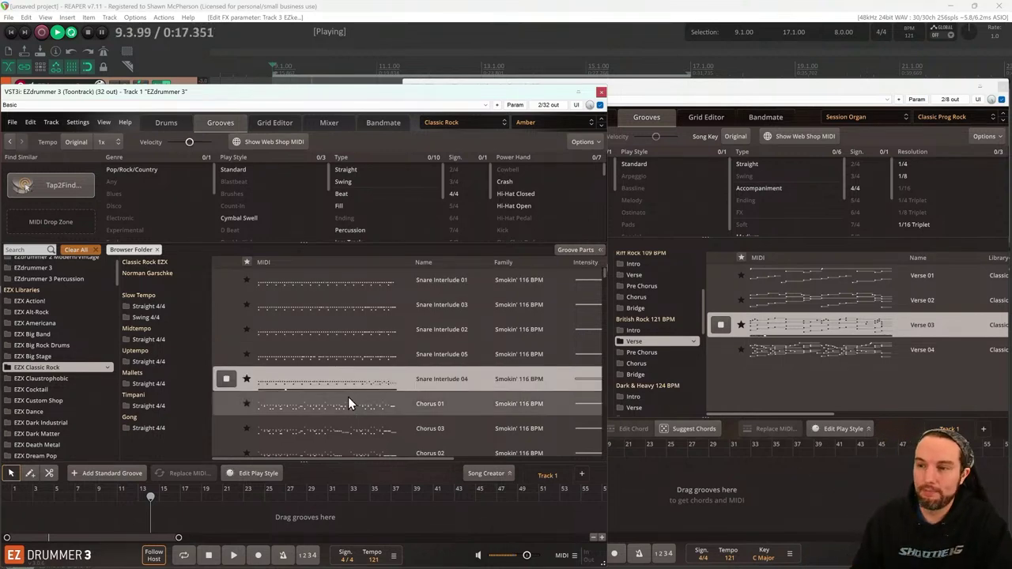
left_click(342, 433)
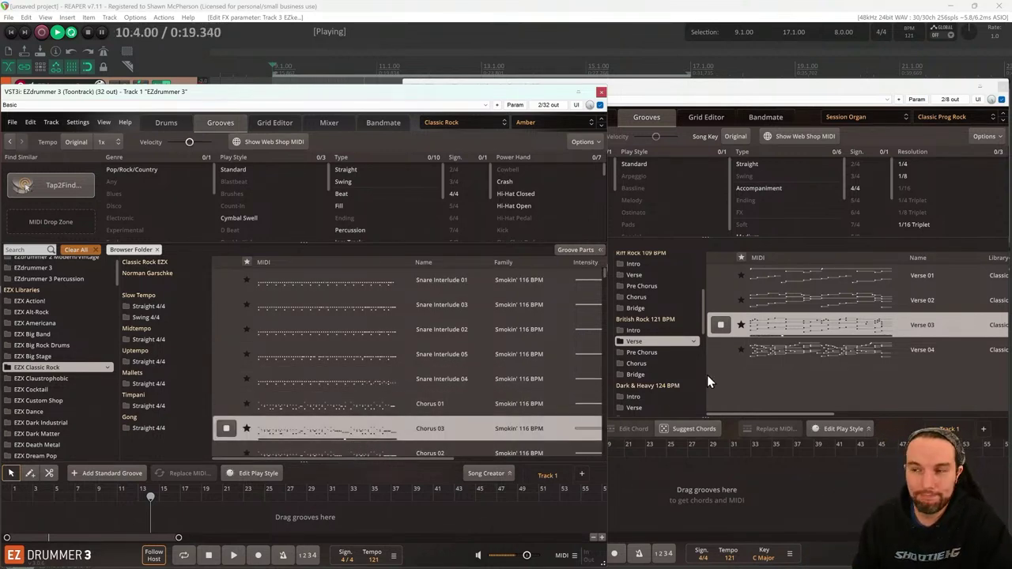
left_click(820, 346)
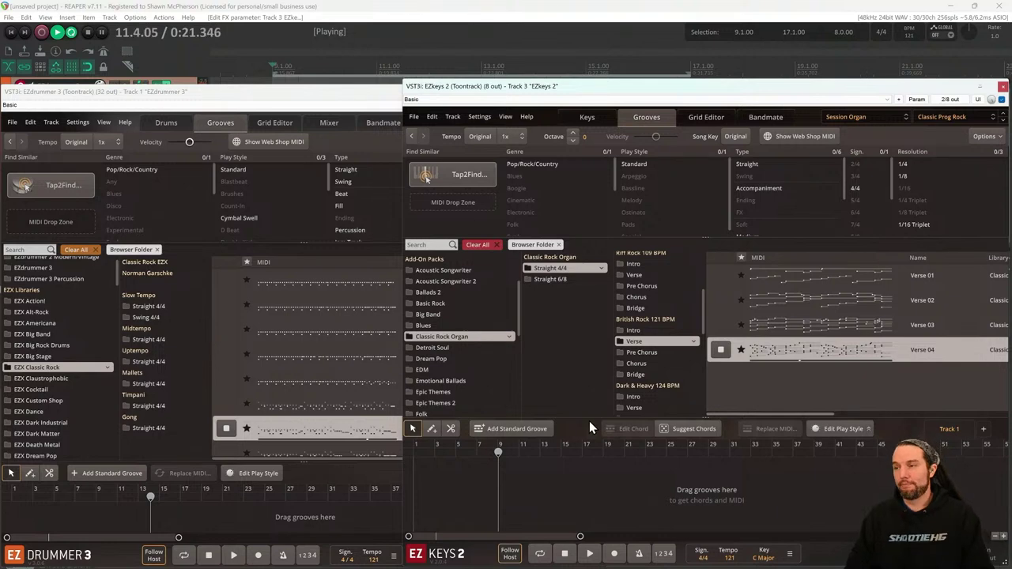
left_click(291, 379)
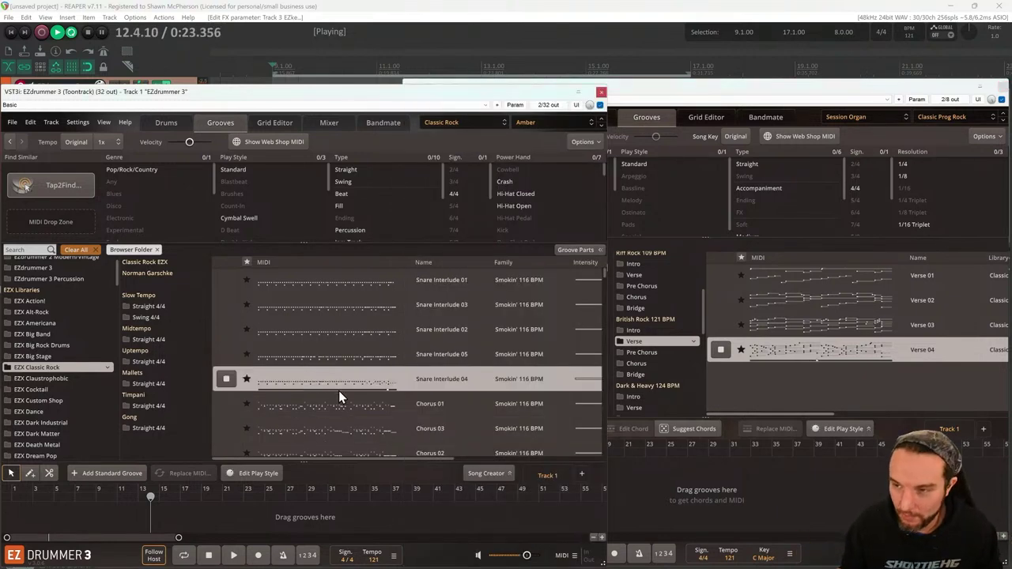
left_click(801, 299)
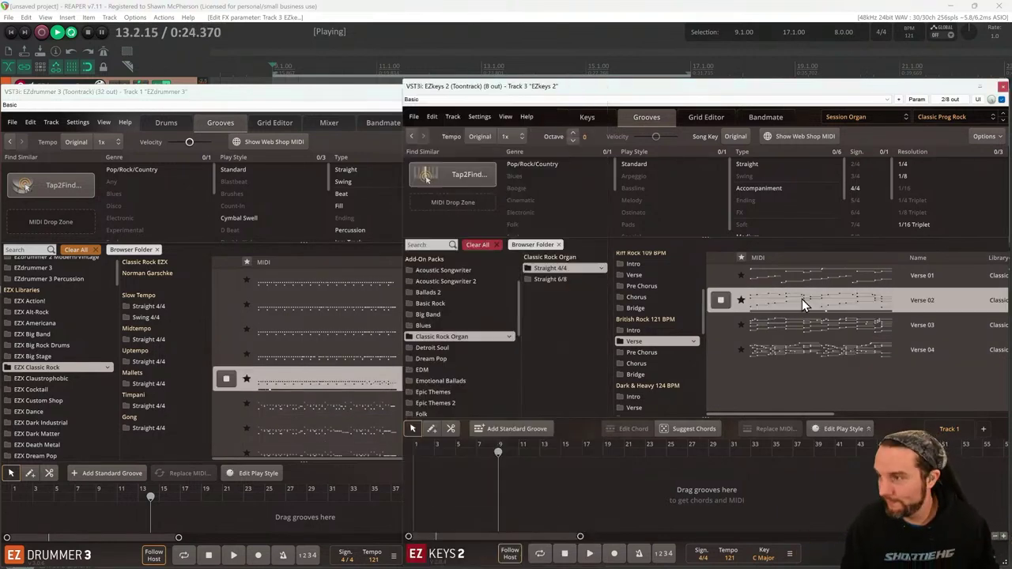
left_click(334, 335)
left_click(795, 350)
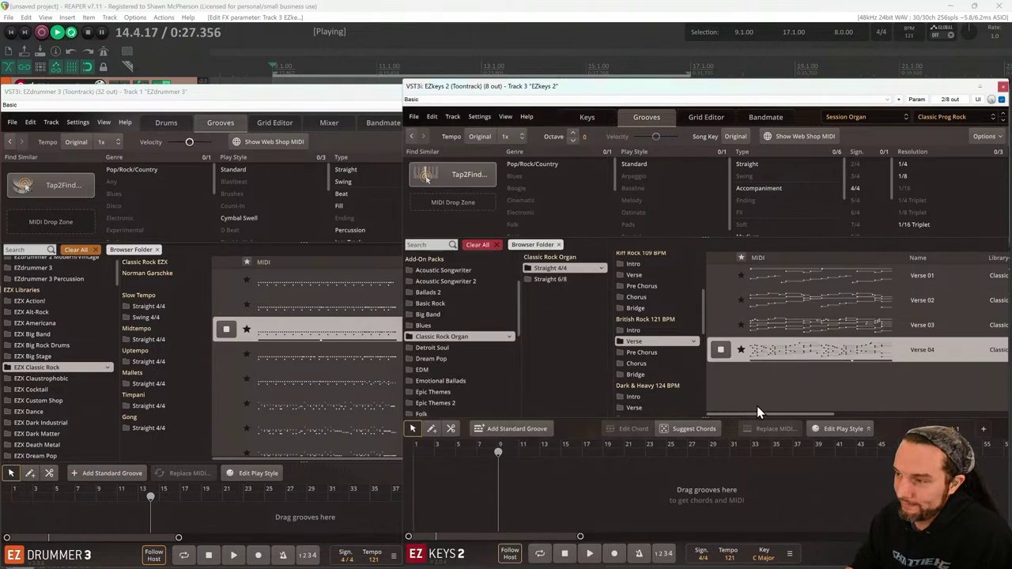
left_click(226, 329)
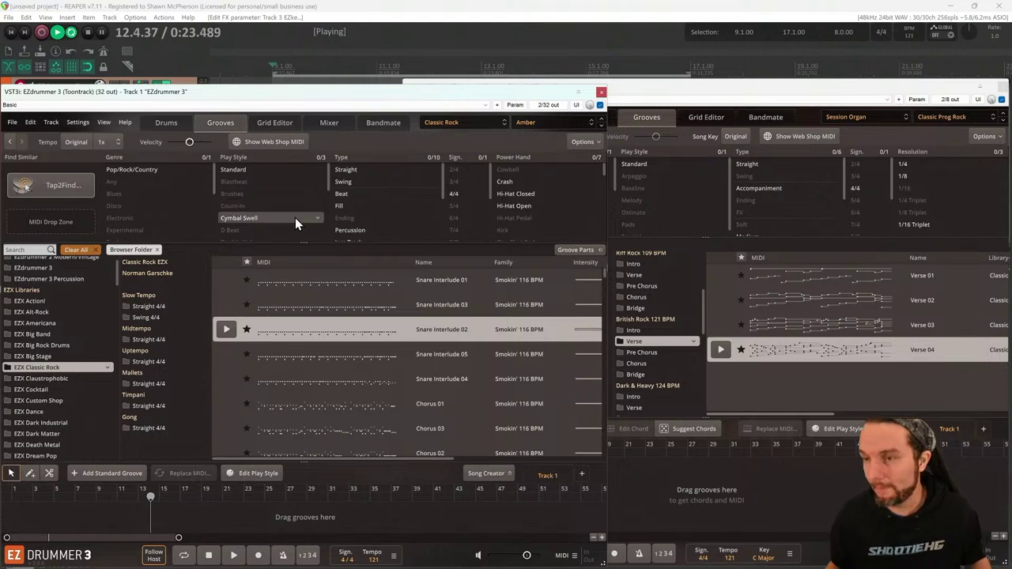
Browse the EZX Classic Rock tempo folders in EZdrummer 3 and settle on Midtempo Straight 4/4
left_click(159, 342)
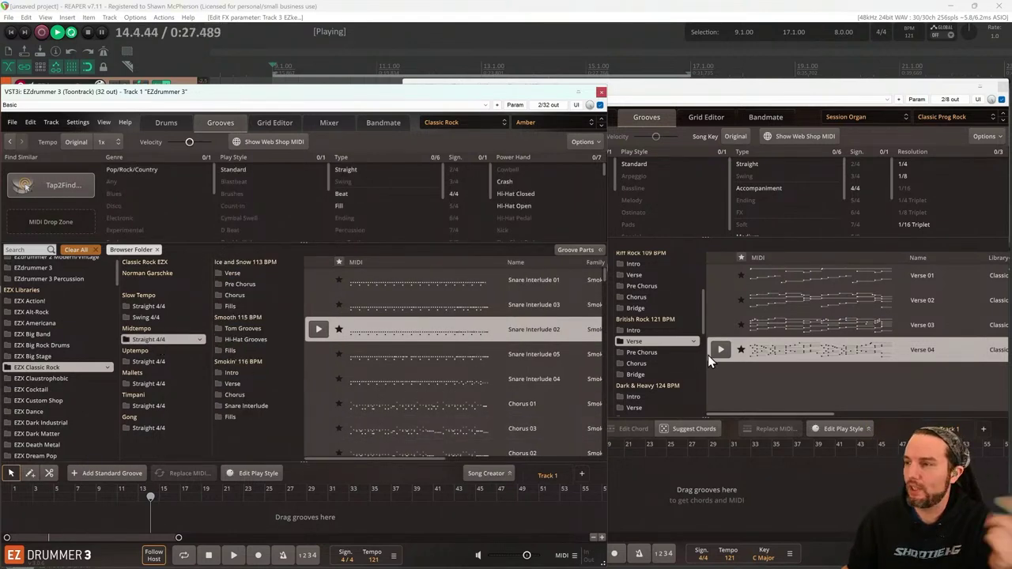
left_click(152, 307)
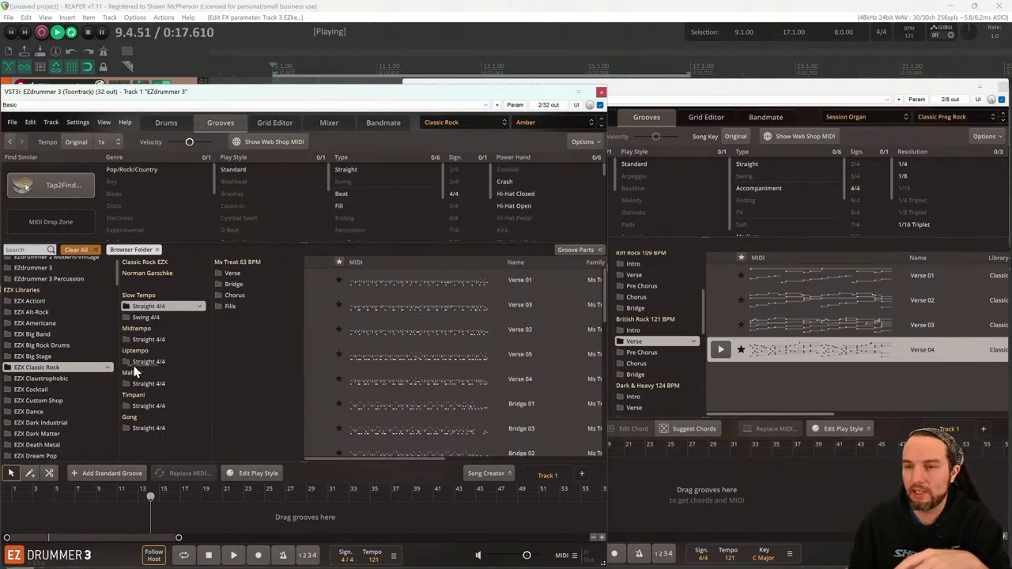
left_click(156, 339)
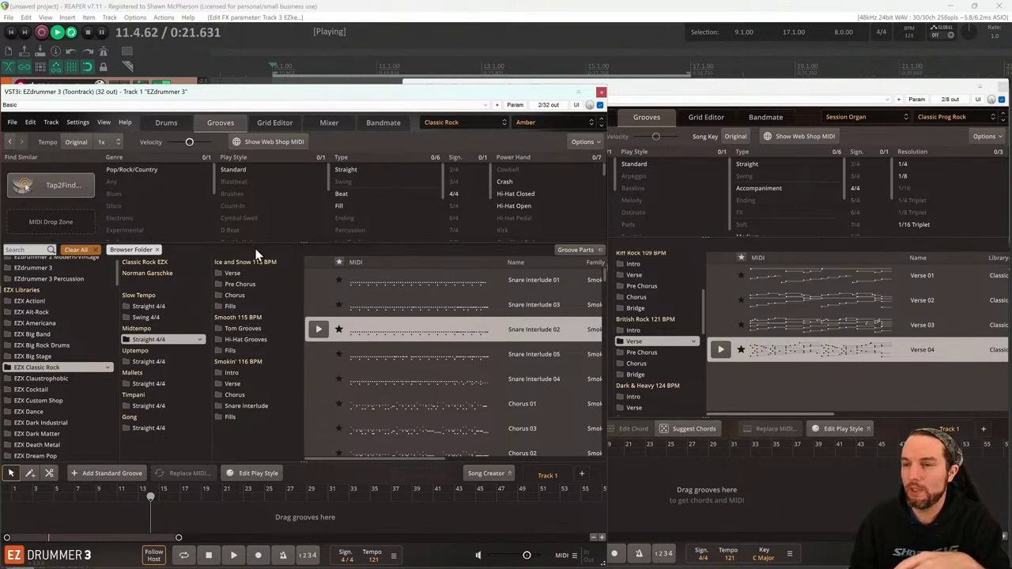
left_click(169, 361)
left_click(158, 339)
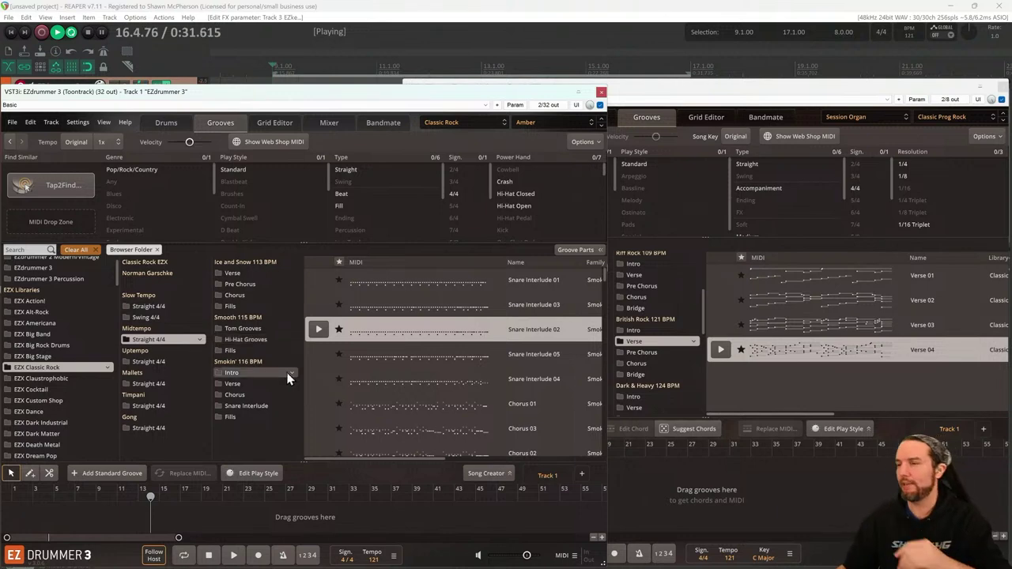
Preview Intro 03 from the British Rock 121 BPM Intro organ folder together with drum Intro 02 from the Smokin' 116 BPM Intro folder
left_click(632, 330)
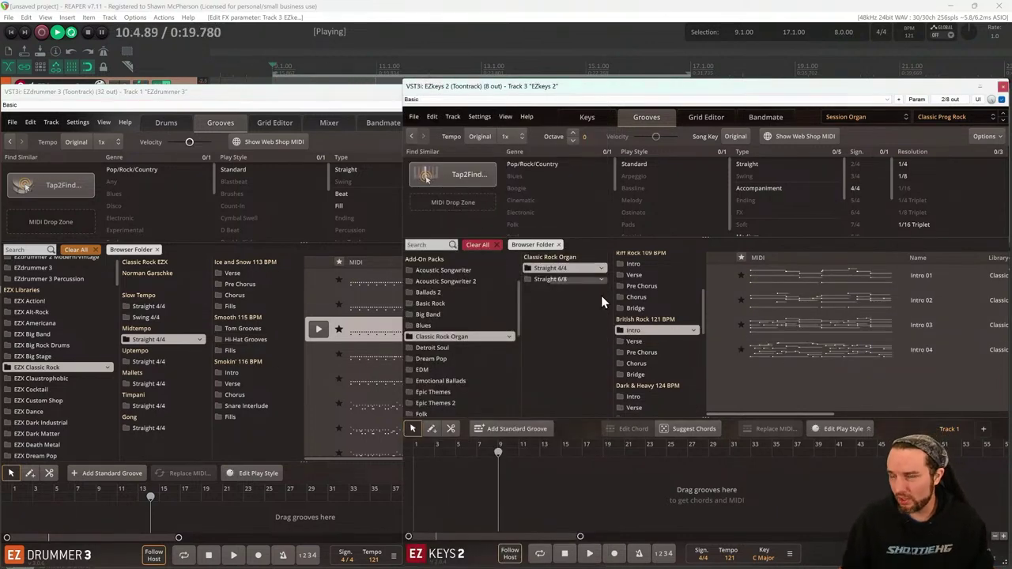
left_click(725, 325)
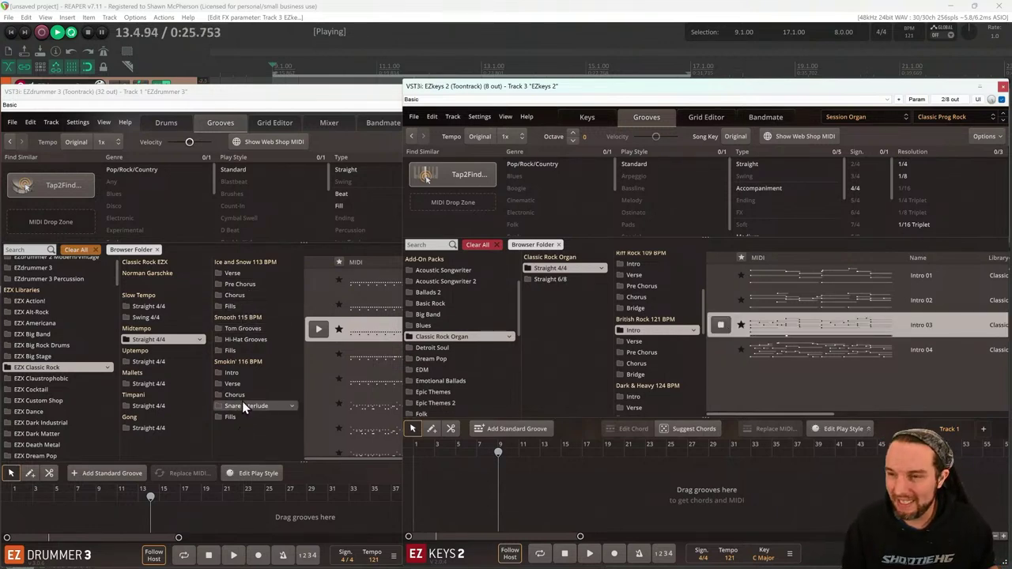
left_click(236, 372)
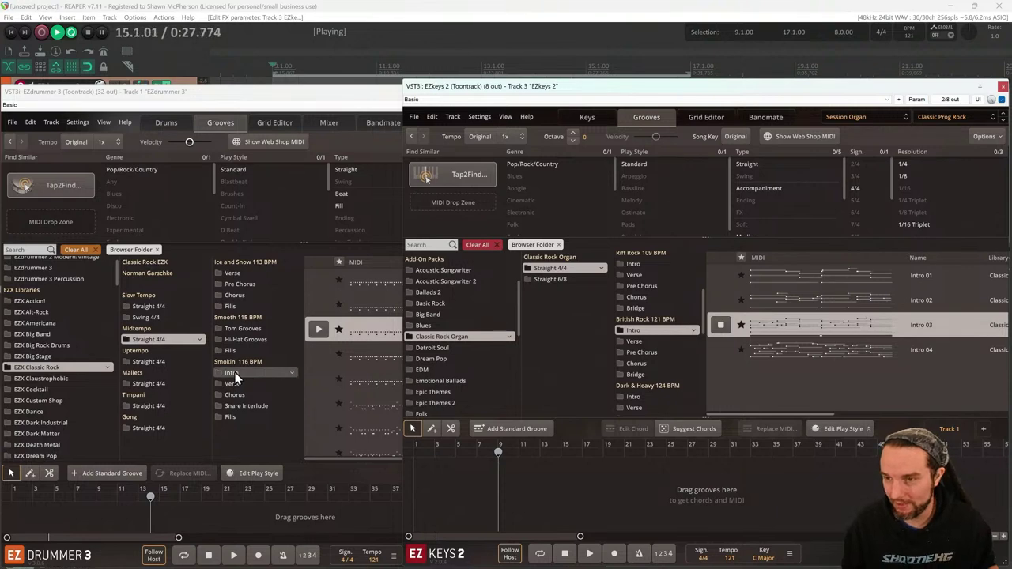
left_click(321, 305)
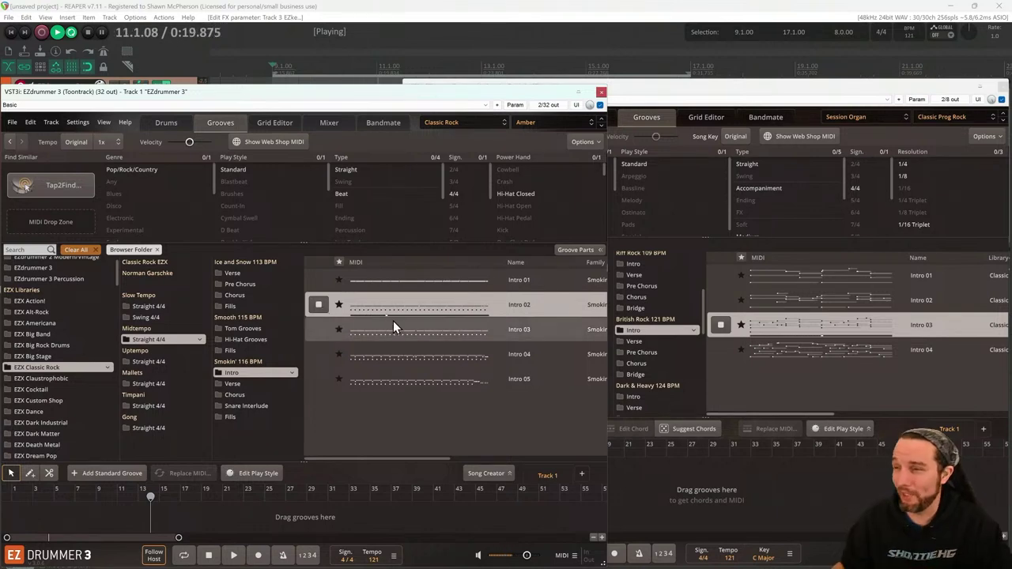
Preview organ Intro 02 with drum Intro 01, and place both grooves at bar 9 on their plug-in timelines
left_click(814, 303)
left_click(358, 284)
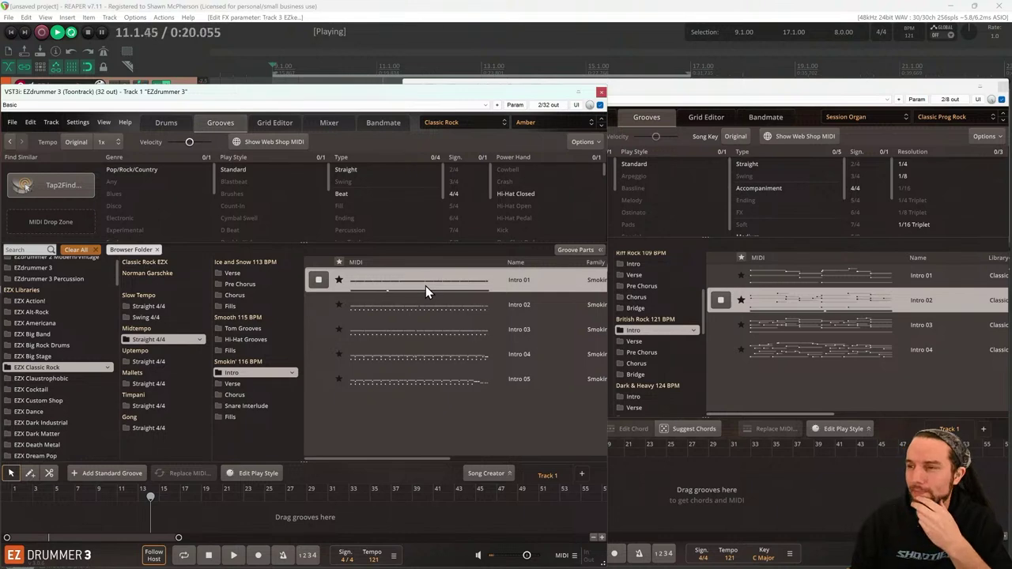
left_click_drag(425, 285, 139, 518)
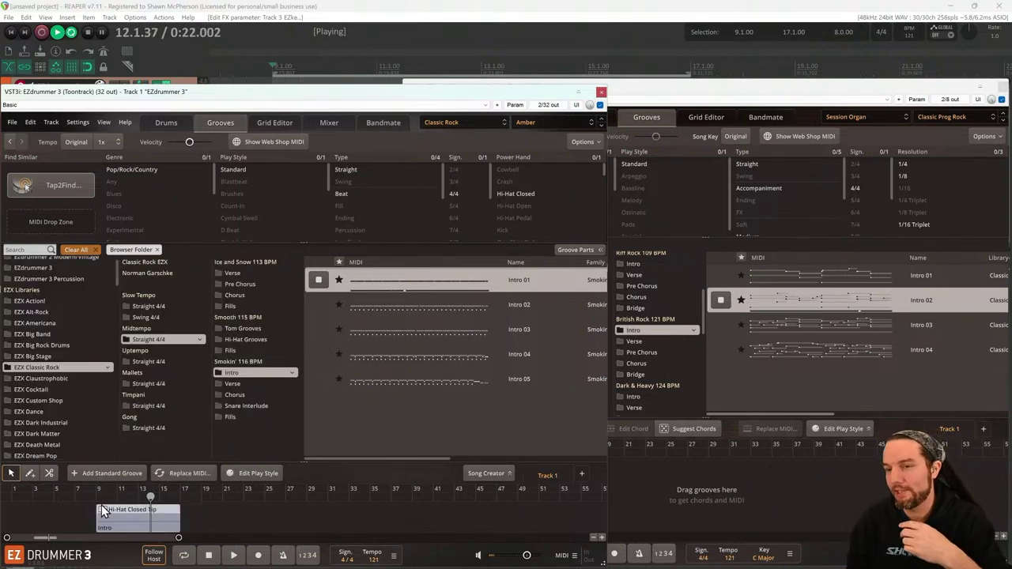
left_click_drag(790, 320, 503, 475)
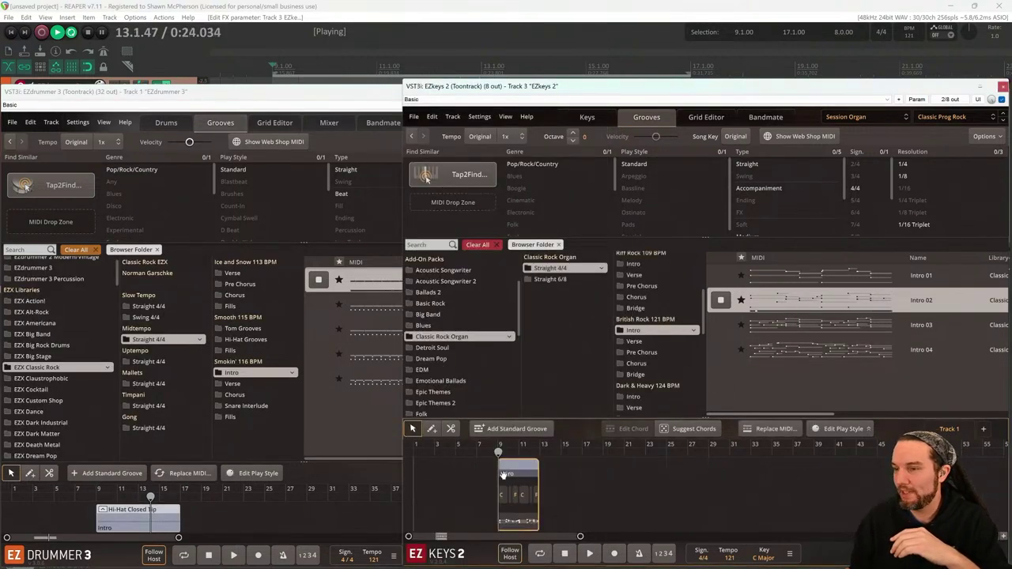
Move the Bars column in EZdrummer 3's groove list to sit between the MIDI and Name columns
left_click(342, 94)
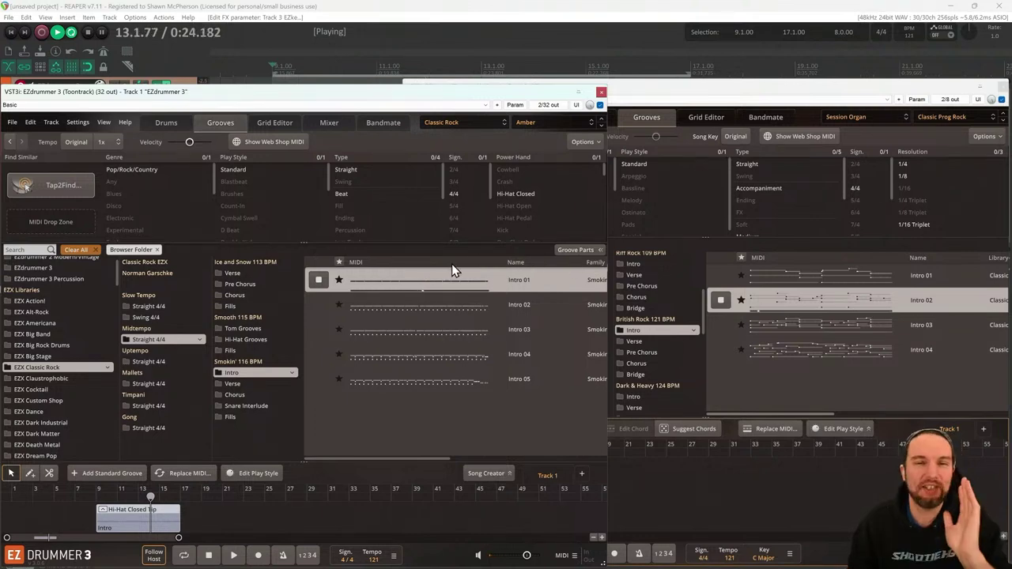
left_click_drag(406, 459, 535, 454)
left_click_drag(559, 266, 323, 269)
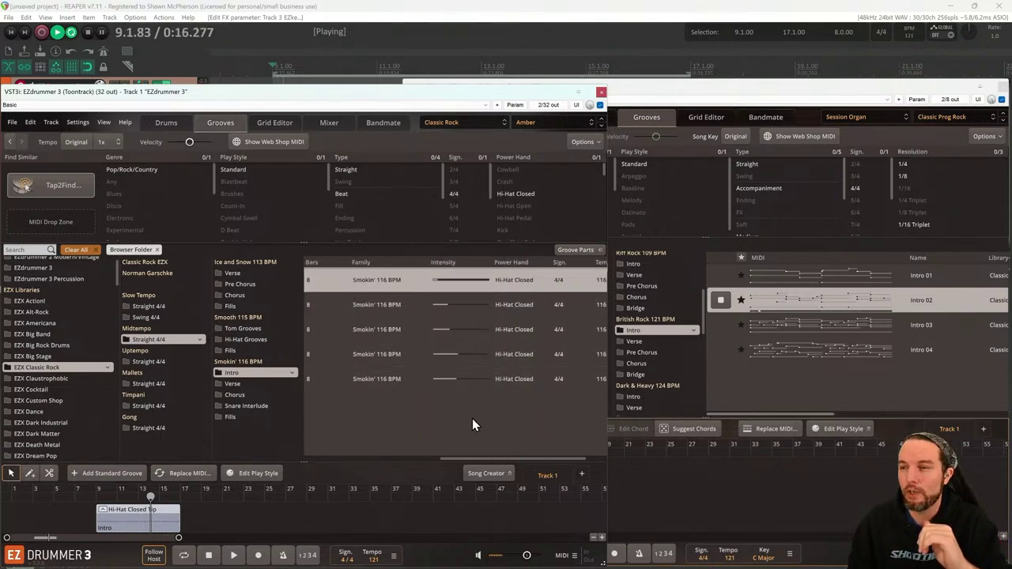
left_click_drag(468, 460, 341, 455)
left_click_drag(577, 266, 502, 264)
left_click_drag(415, 458, 401, 459)
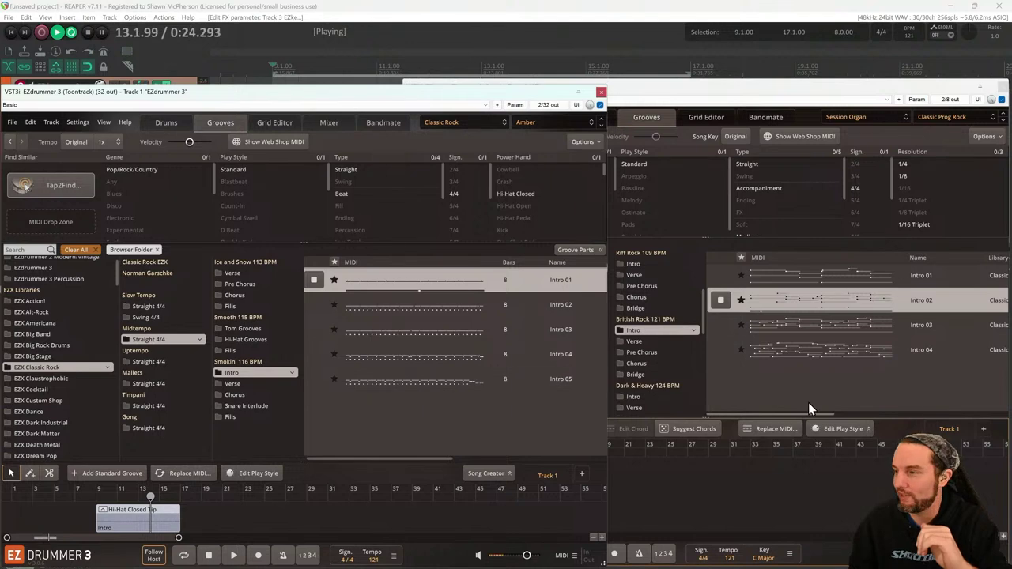
Reorder EZkeys 2's groove list so the Bars column sits between MIDI and Name
left_click_drag(792, 414, 957, 417)
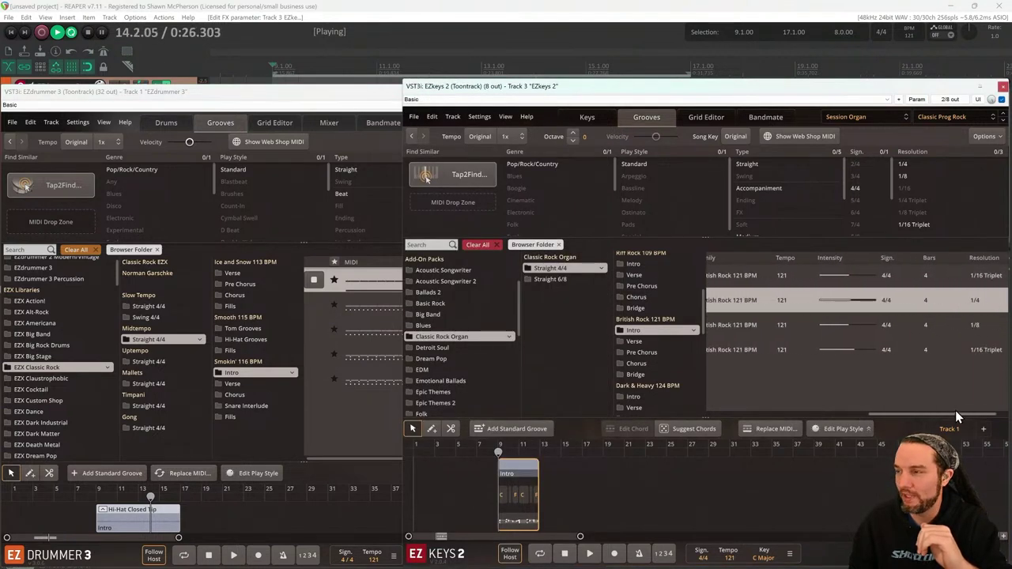
left_click_drag(925, 258, 737, 275)
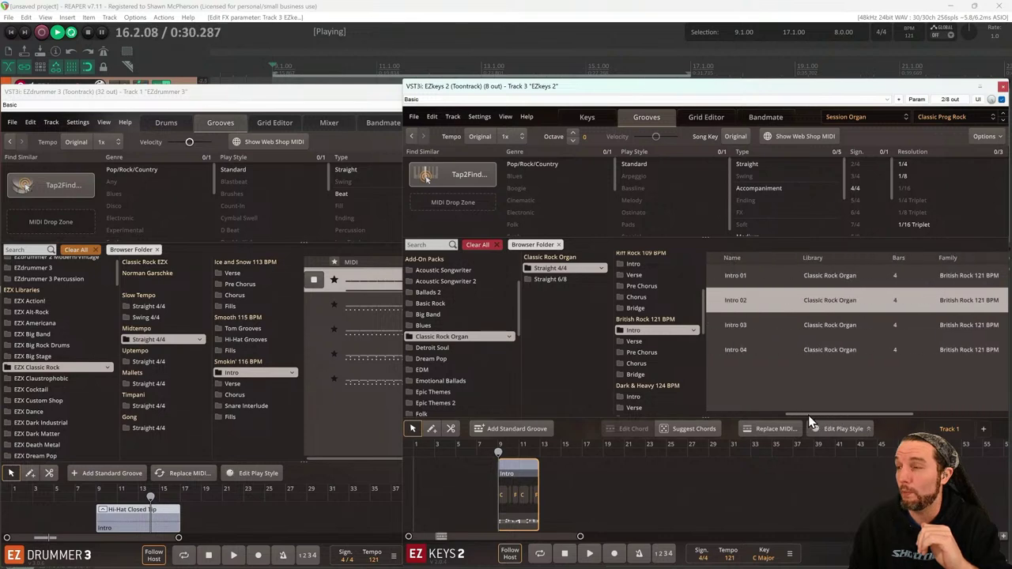
left_click_drag(941, 259, 783, 268)
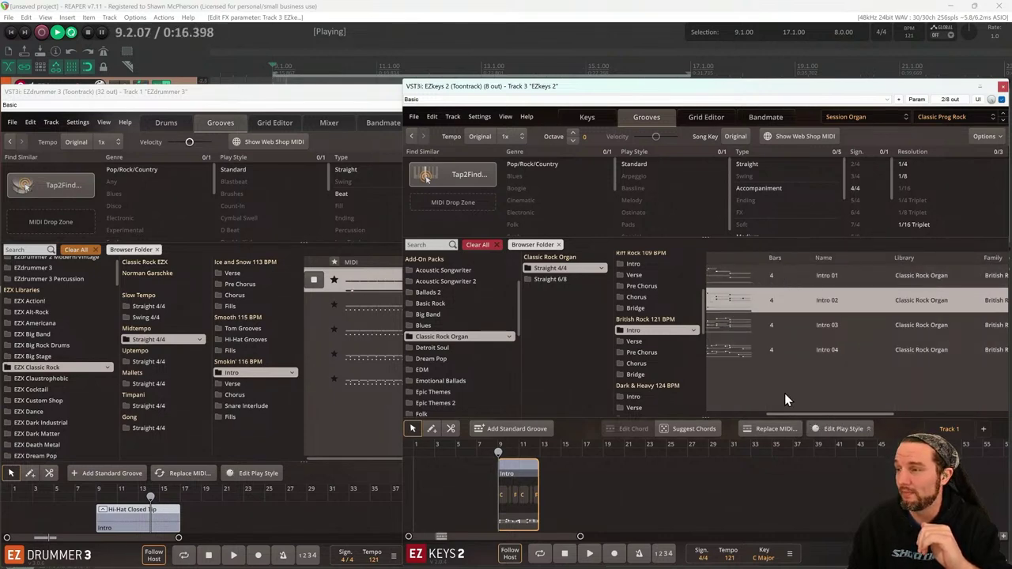
left_click_drag(783, 413, 705, 415)
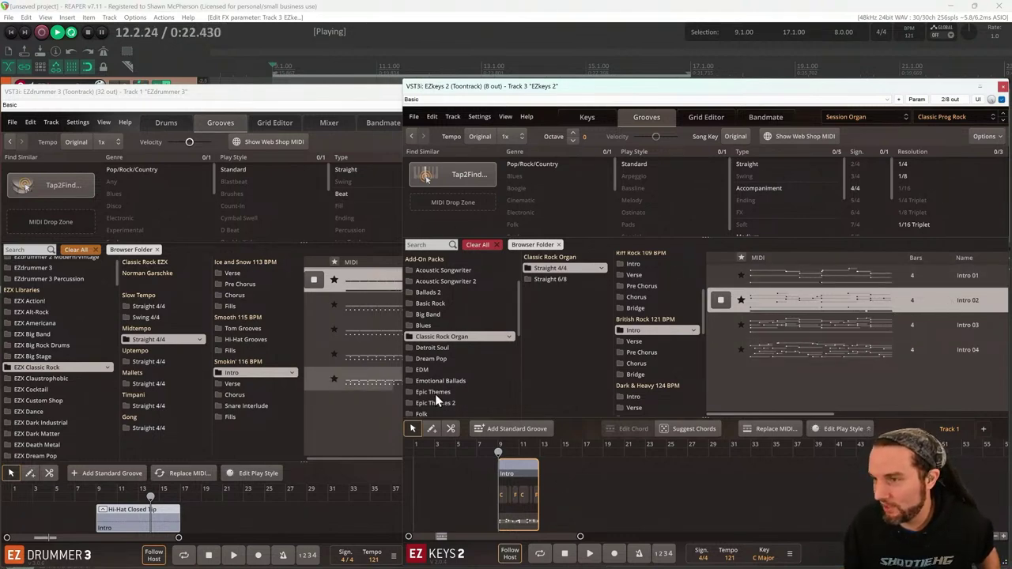
Audition organ Intro 03 with drum Intro 02, and add organ Intro 03 at bar 13 after the first organ block
left_click(799, 324)
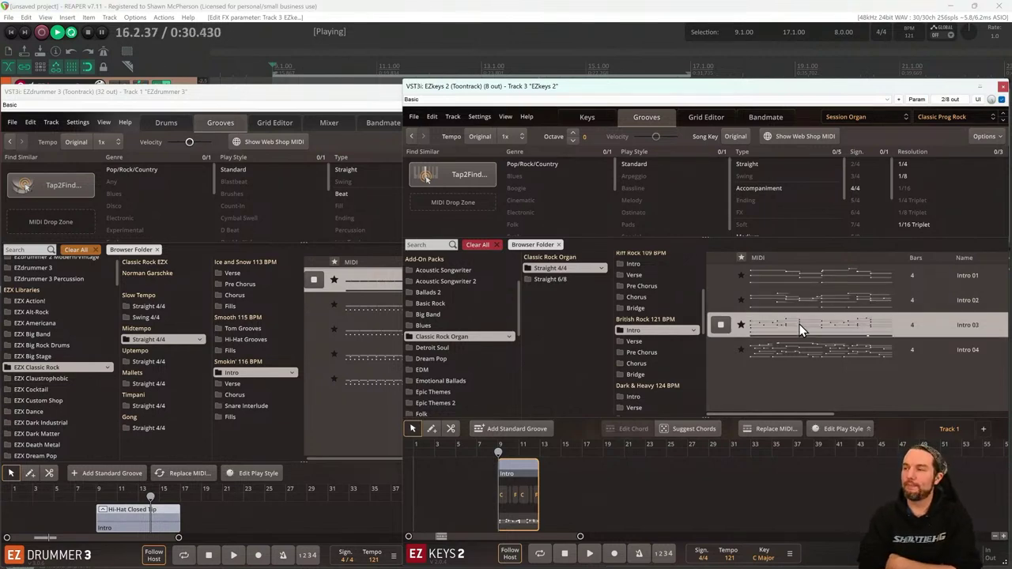
left_click(382, 303)
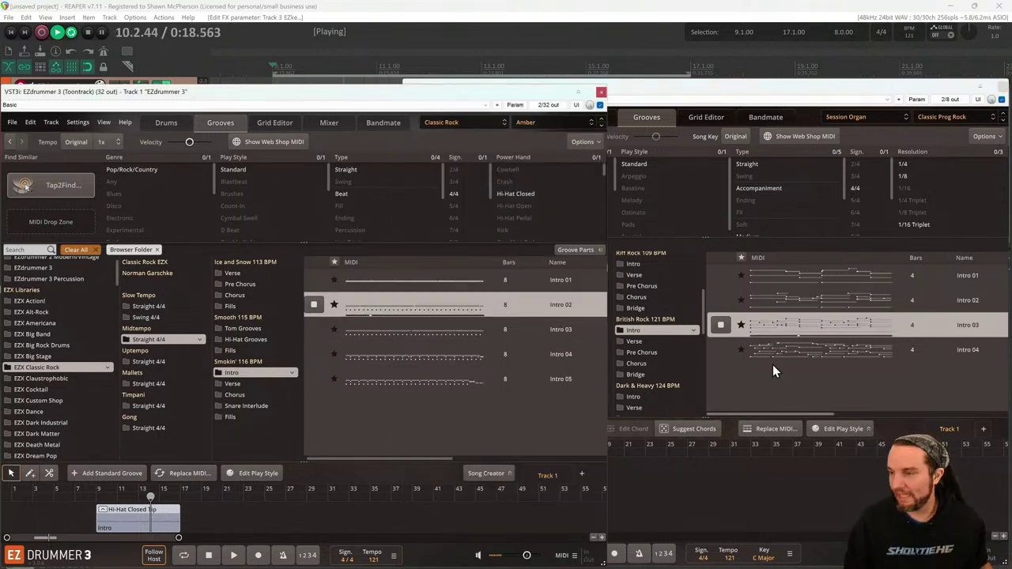
left_click_drag(772, 364, 544, 481)
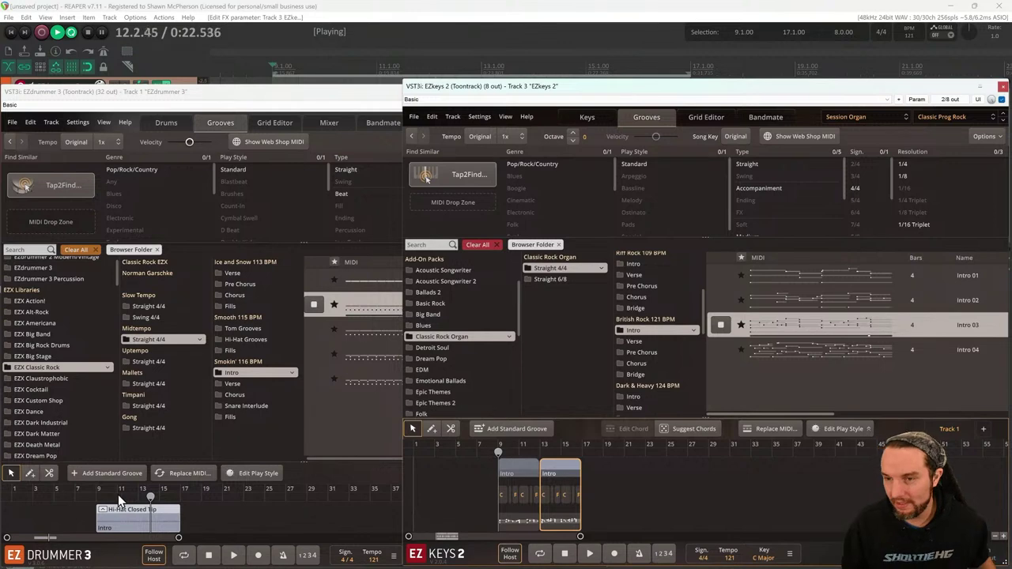
Shorten the drum Intro 01 block to end at bar 13 and add drum Intro 02 directly after it, ending at bar 17
left_click(354, 316)
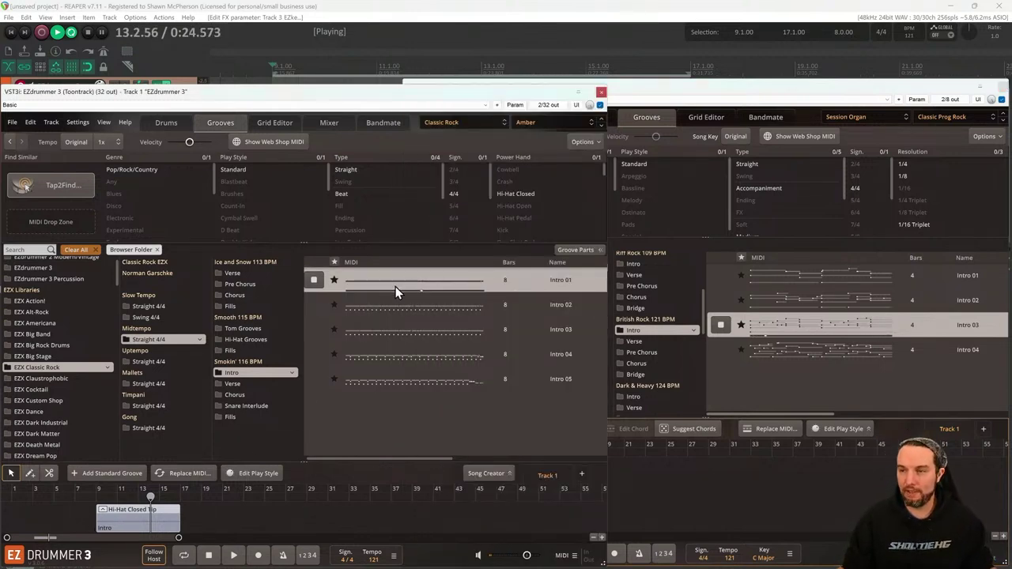
left_click_drag(178, 515, 137, 515)
left_click_drag(381, 305, 183, 516)
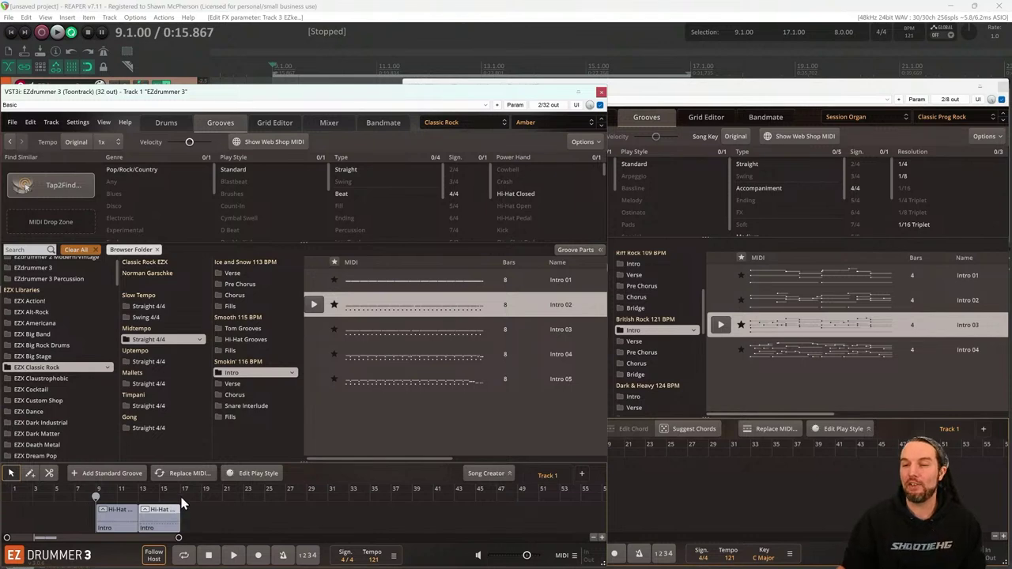
left_click(693, 506)
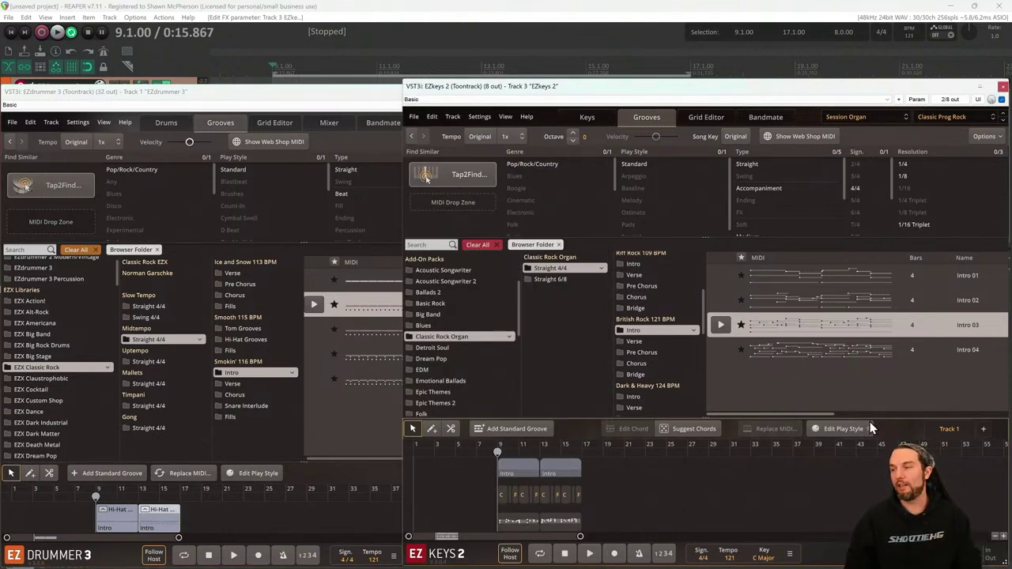
Enlarge the EZkeys groove browser above its timeline and play back the drum and organ intro from bar 9
left_click_drag(871, 417, 871, 463)
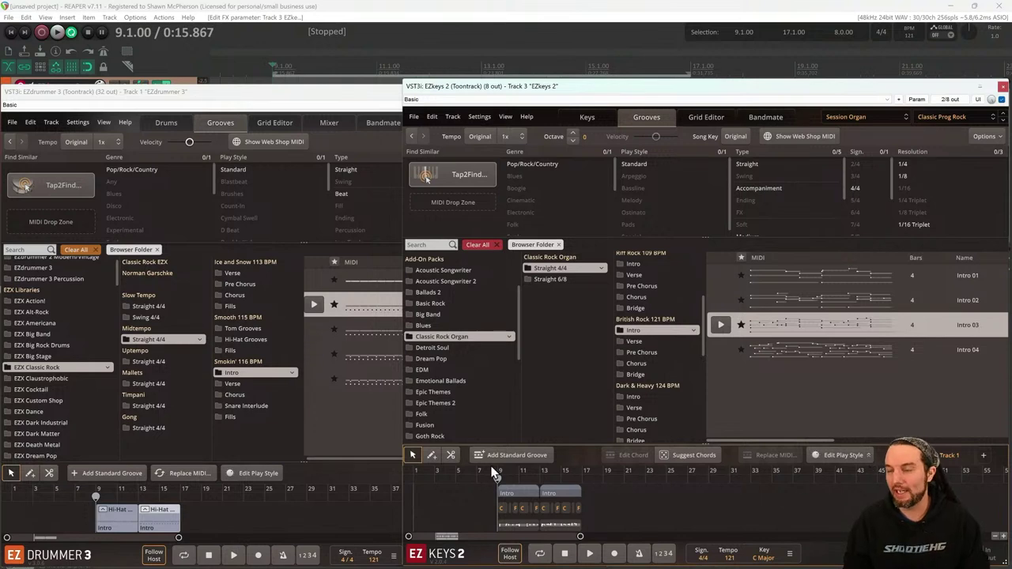
key("space")
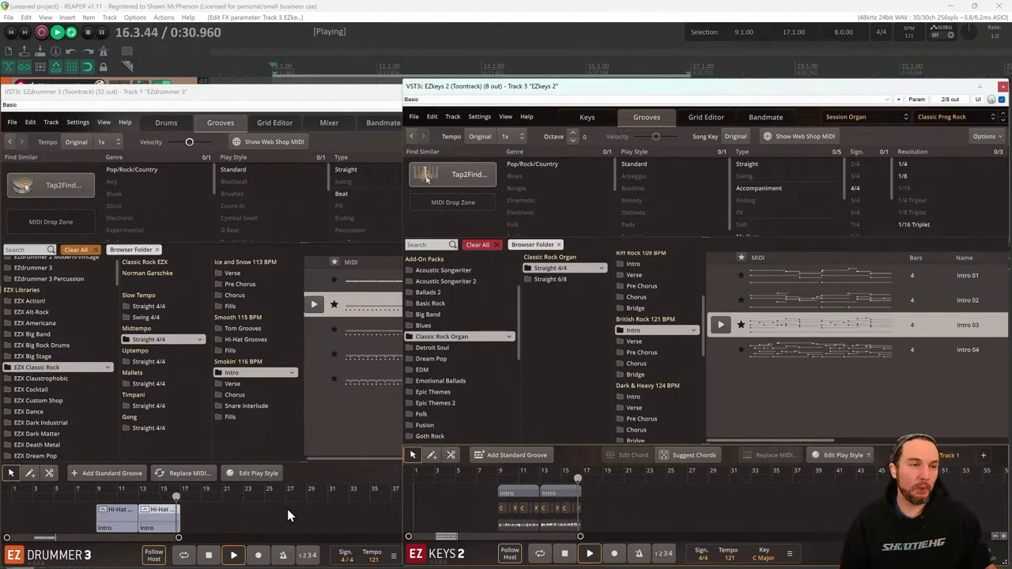
key("space")
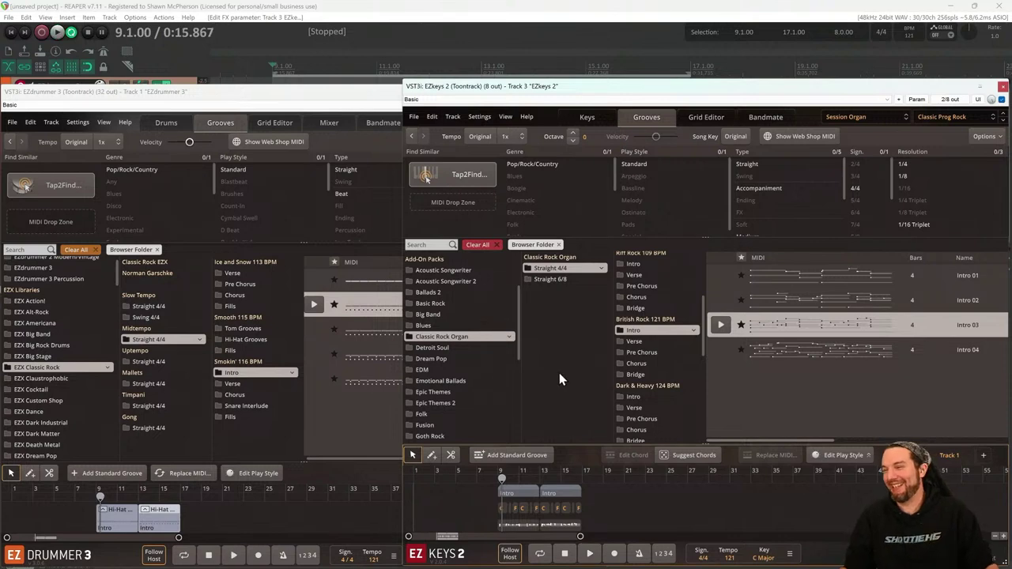
Open the Verse folders of Smokin' 116 BPM in EZdrummer and British Rock 121 BPM in EZkeys, and set the drum playhead to bar 17
left_click(254, 385)
left_click(638, 342)
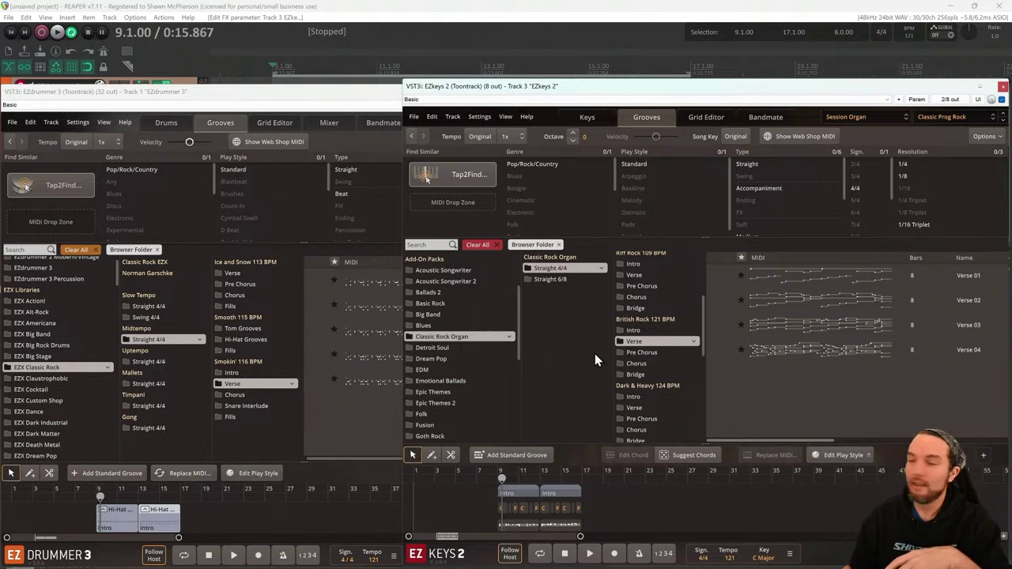
left_click(184, 500)
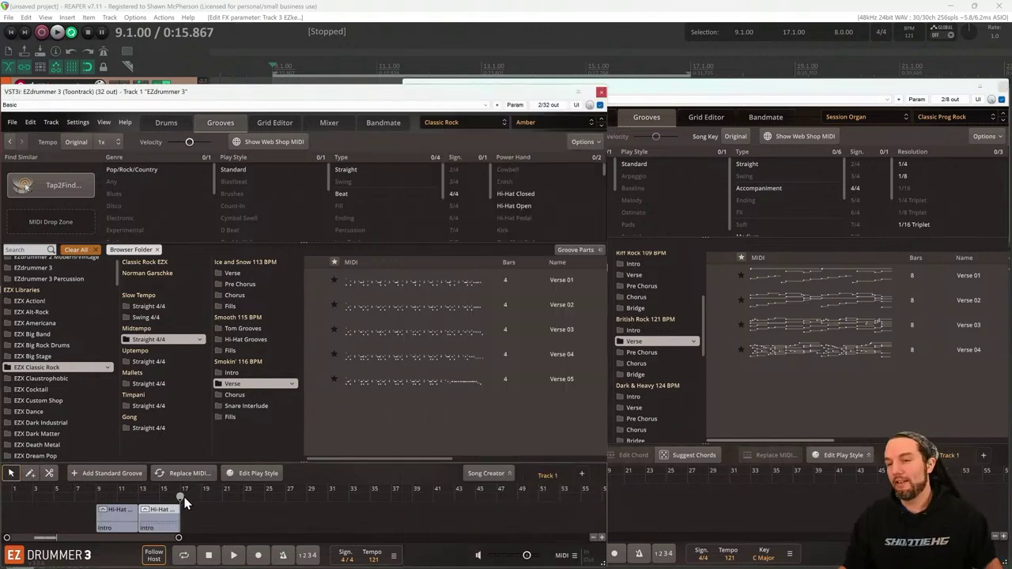
left_click(657, 501)
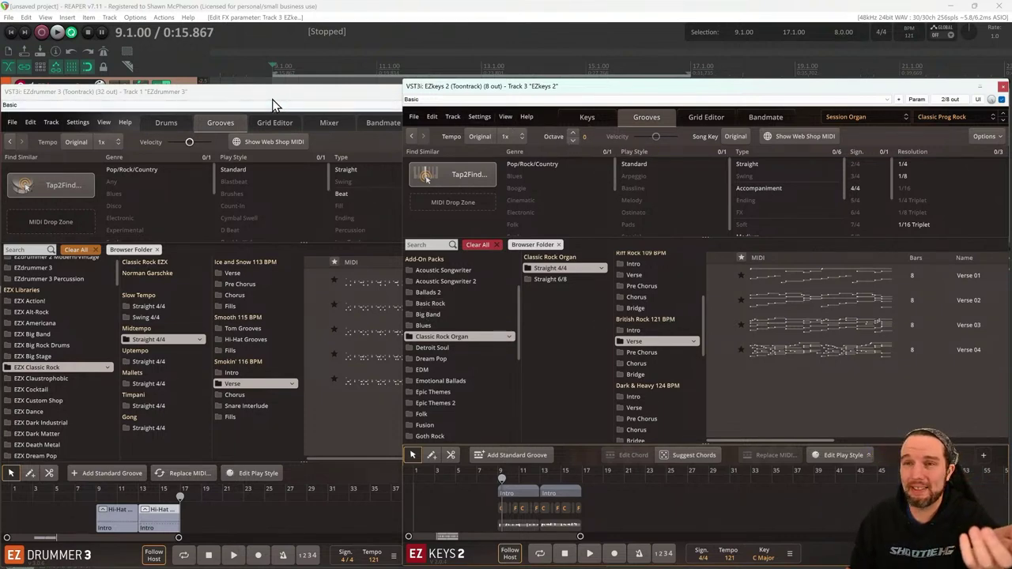
Show the Web Shop MIDI grooves in the EZdrummer groove browser
left_click(300, 101)
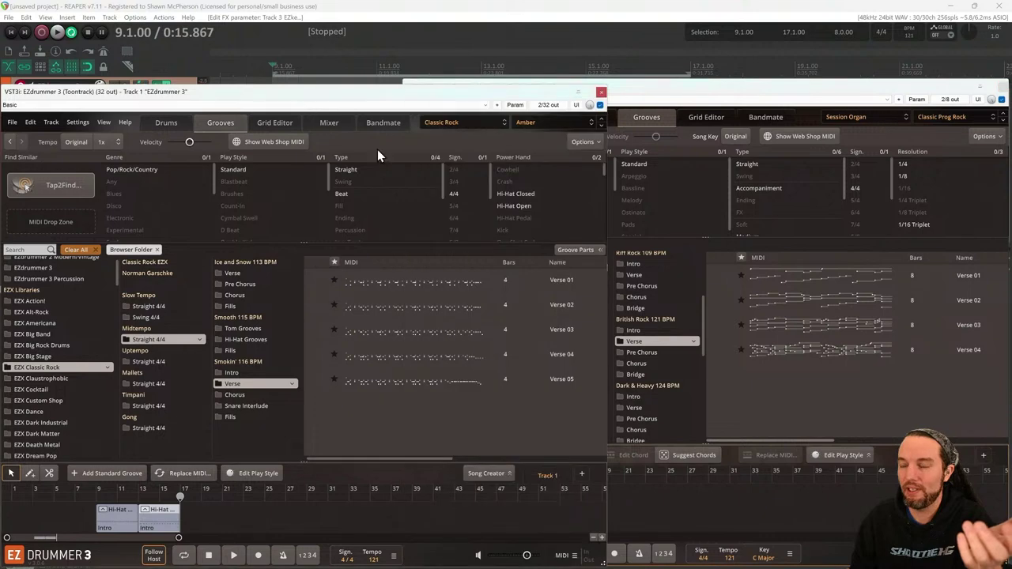
left_click(659, 98)
left_click(272, 108)
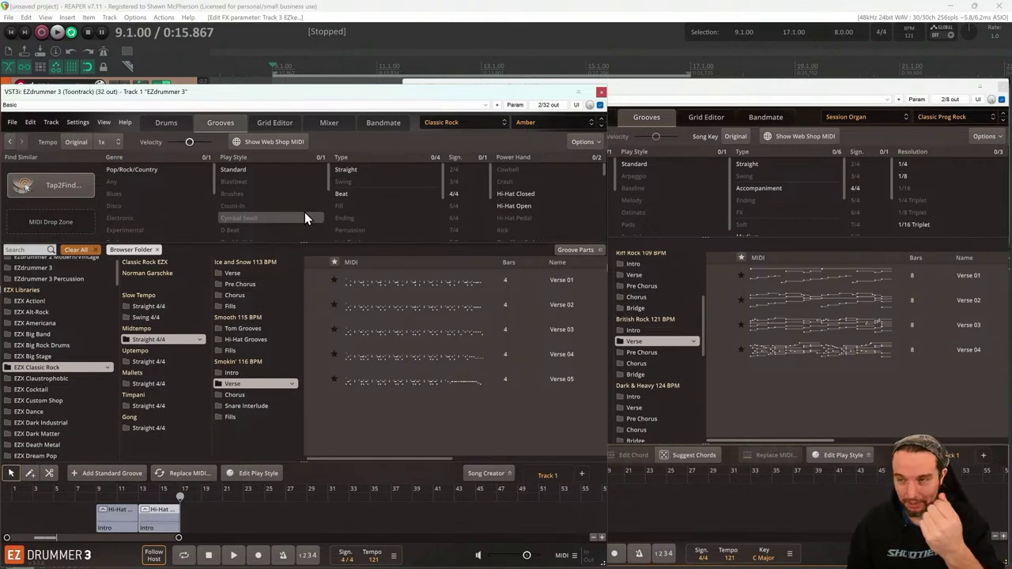
left_click(270, 141)
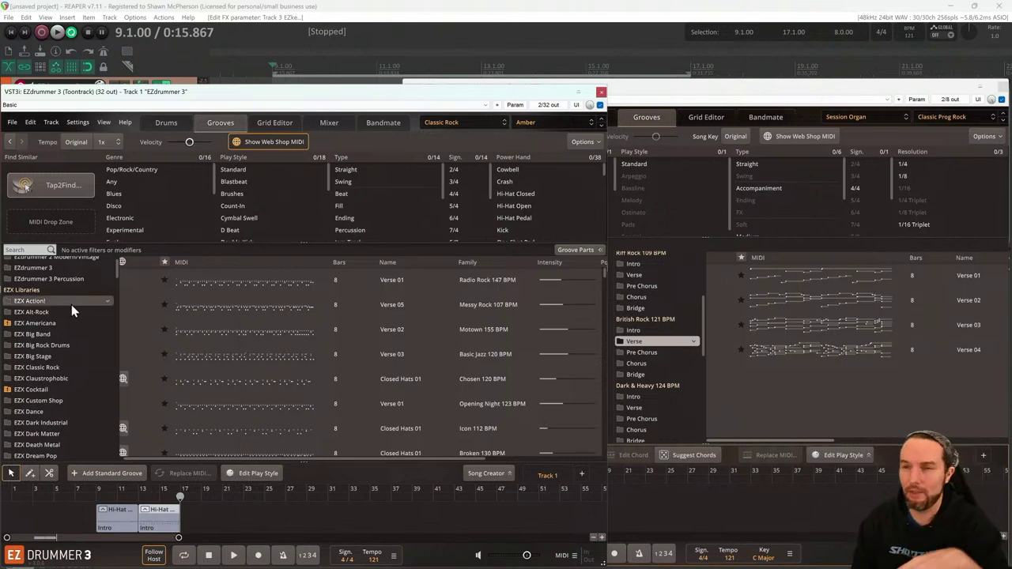
Look through the EZX libraries and the Online Add-On Packs in the EZdrummer library list
scroll(65, 311, "down", 1)
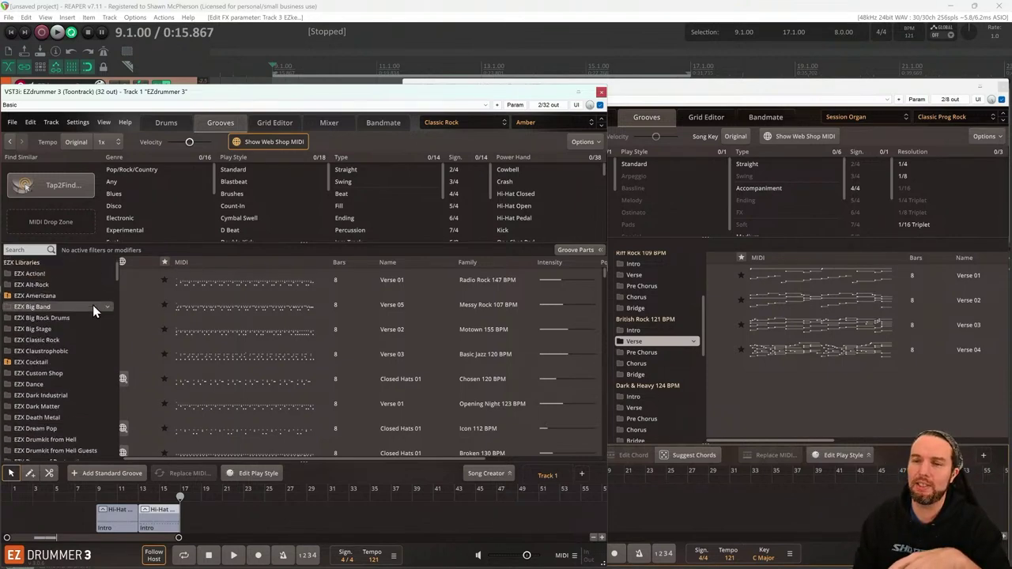
scroll(90, 309, "down", 5)
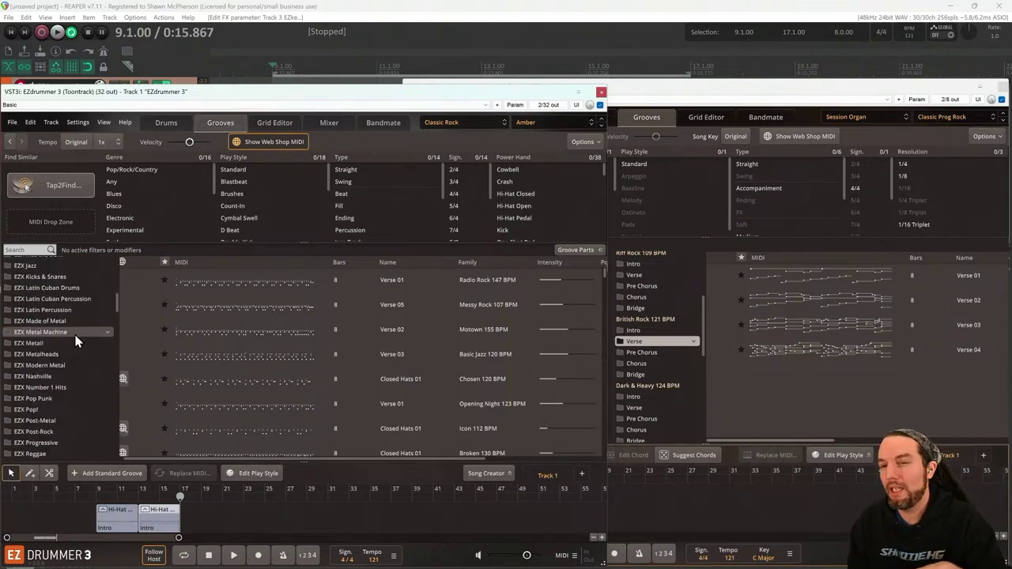
scroll(76, 344, "down", 5)
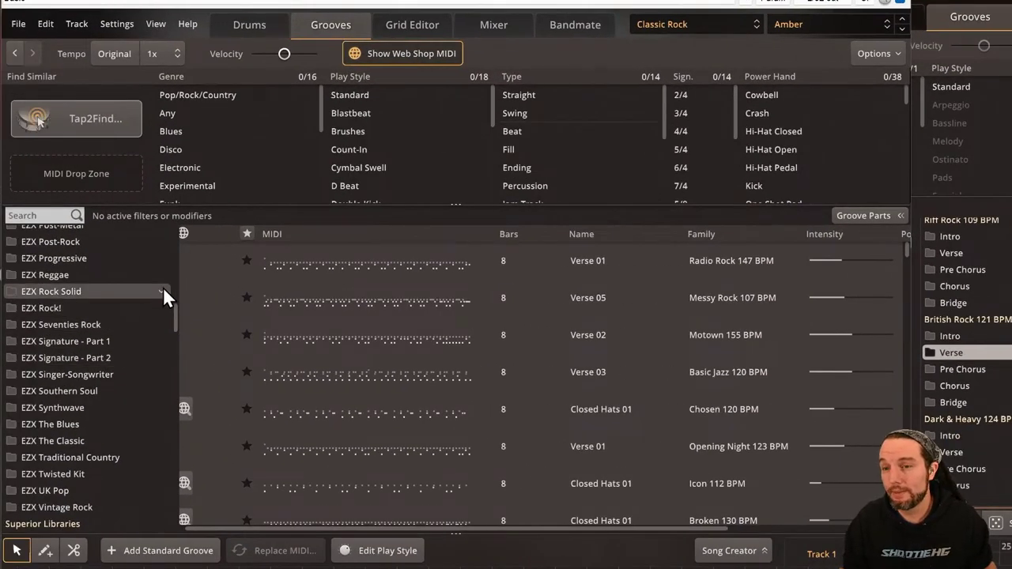
left_click_drag(175, 307, 155, 455)
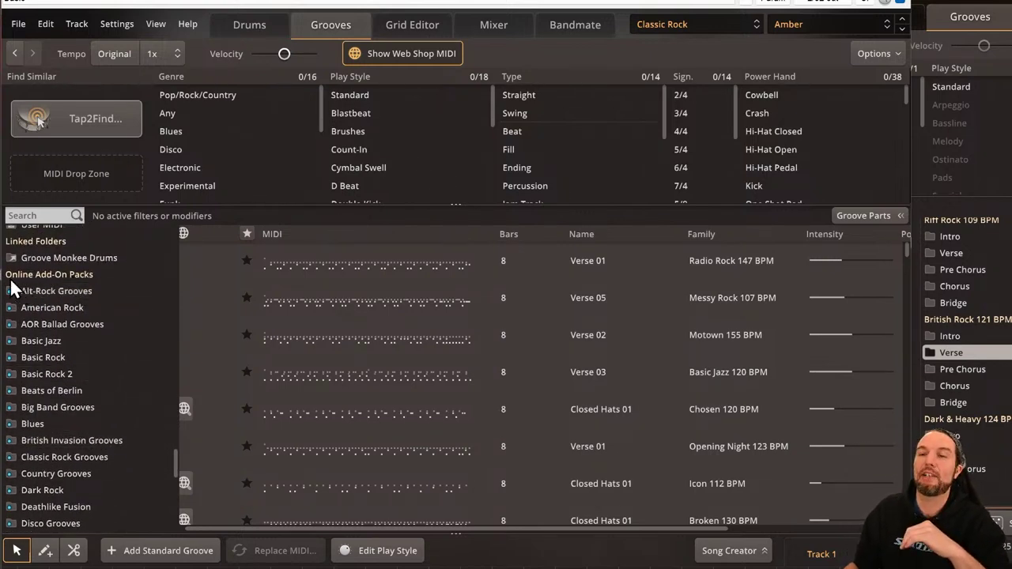
scroll(93, 356, "down", 1)
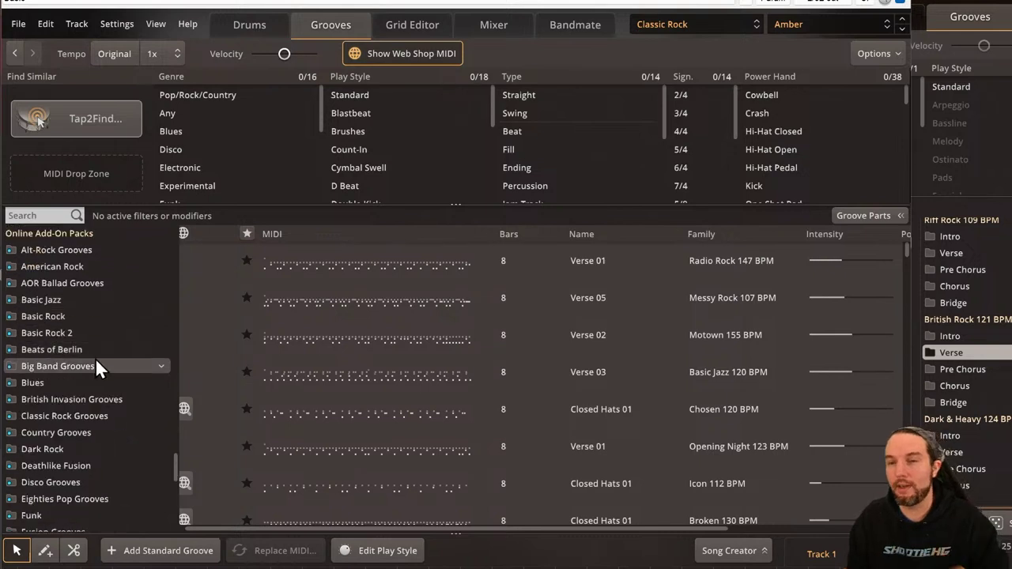
scroll(96, 360, "up", 1)
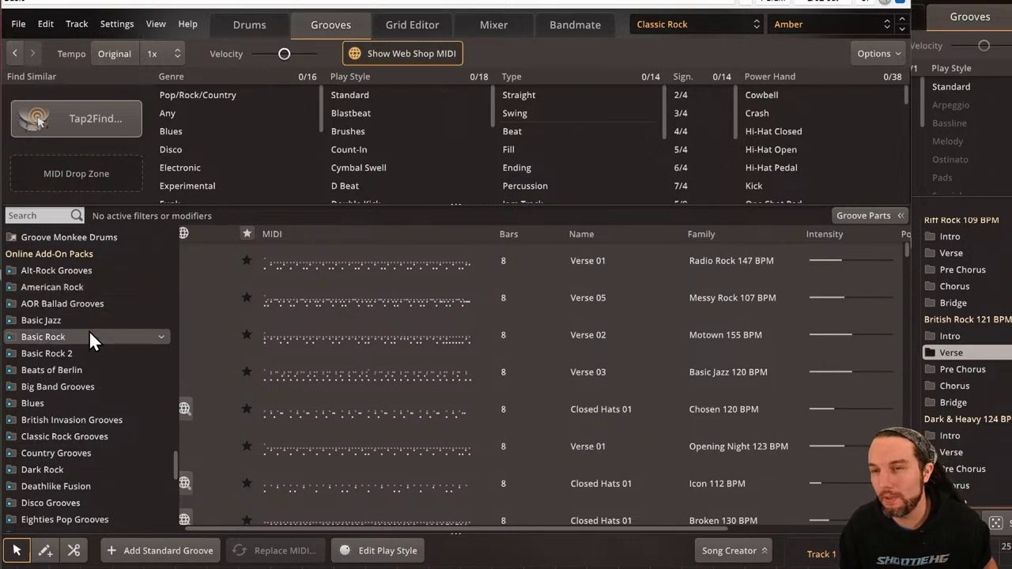
scroll(87, 371, "down", 2)
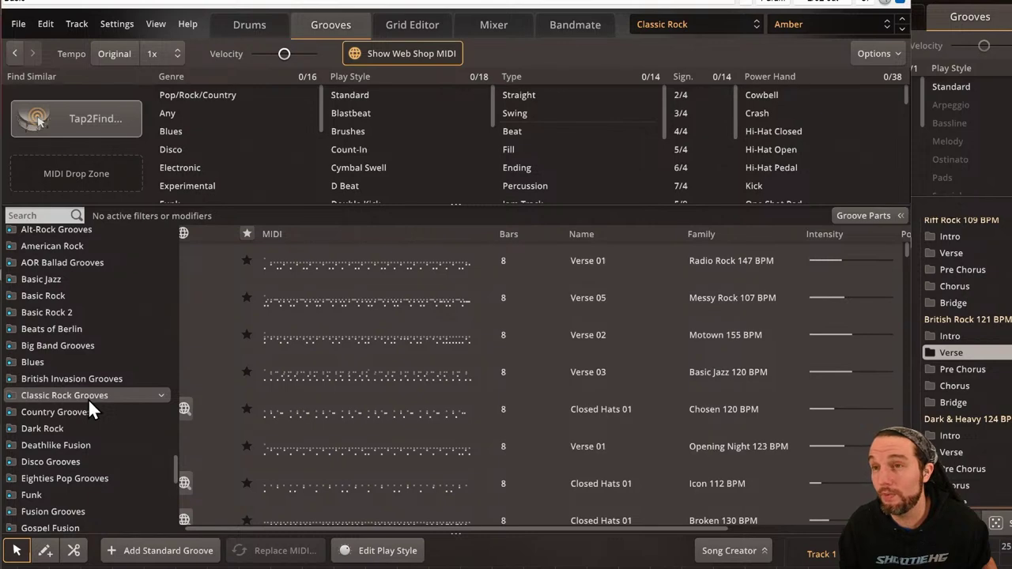
left_click_drag(173, 464, 174, 416)
scroll(171, 463, "up", 8)
scroll(171, 469, "down", 1)
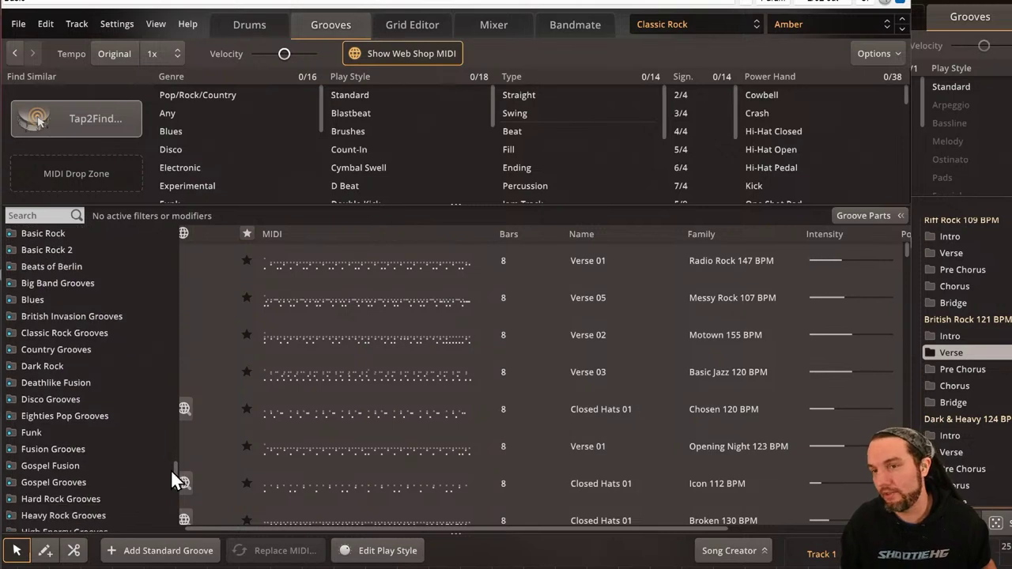
Open the online Classic Rock Grooves pack, filter its grooves to the Straight type and review the power hand options
left_click(62, 332)
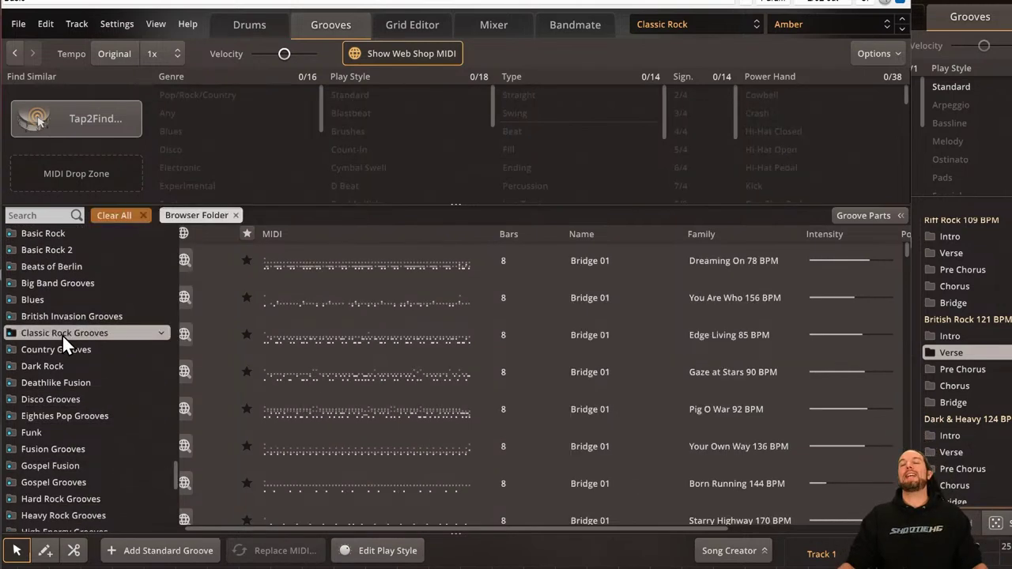
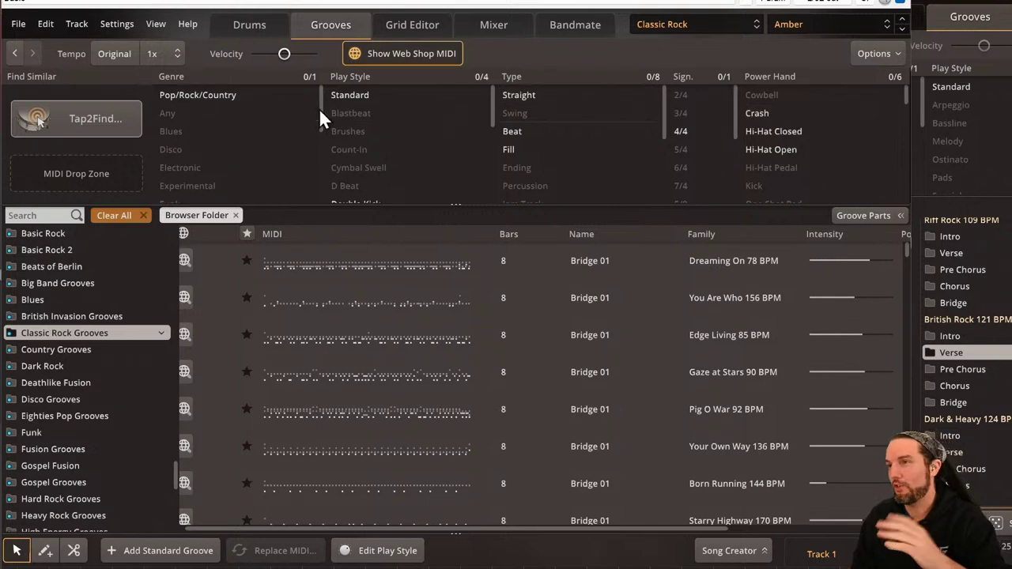
left_click(539, 93)
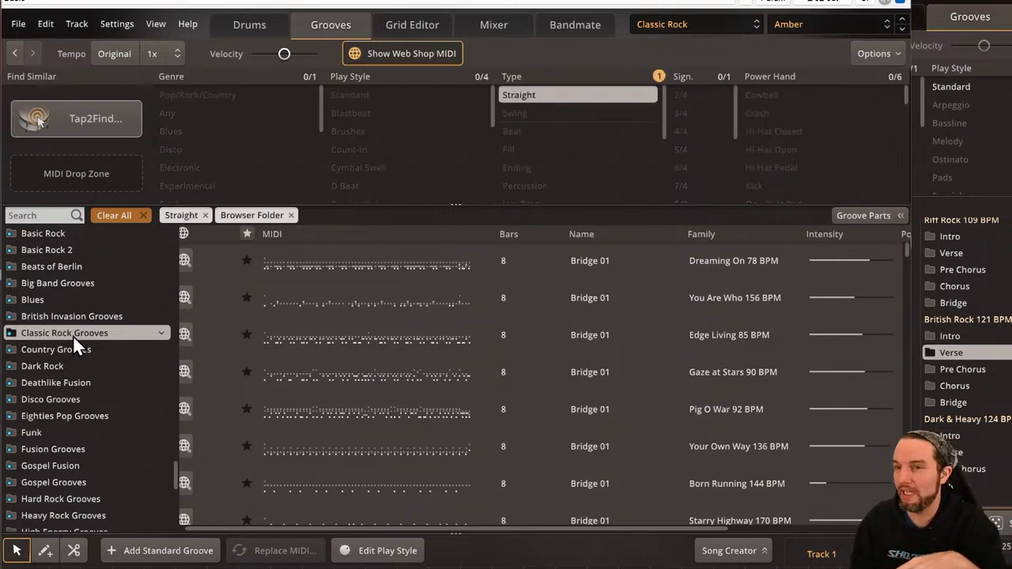
scroll(813, 149, "down", 3)
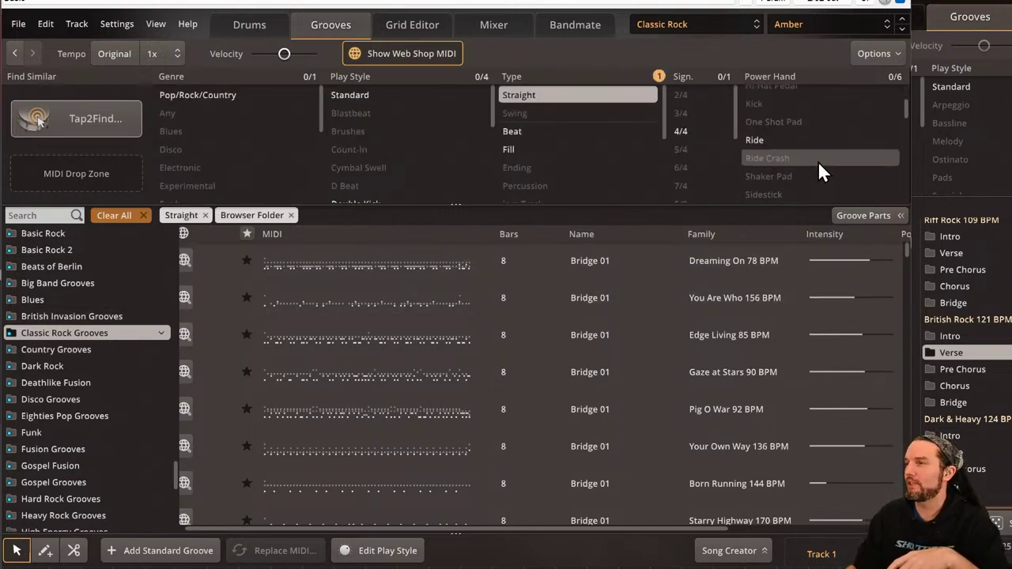
scroll(818, 162, "down", 5)
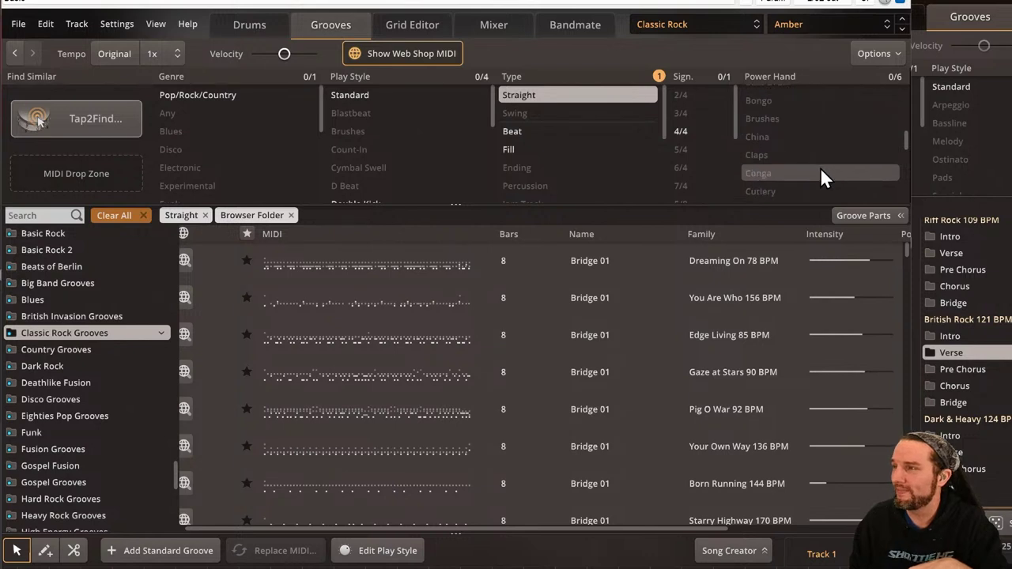
scroll(819, 170, "up", 4)
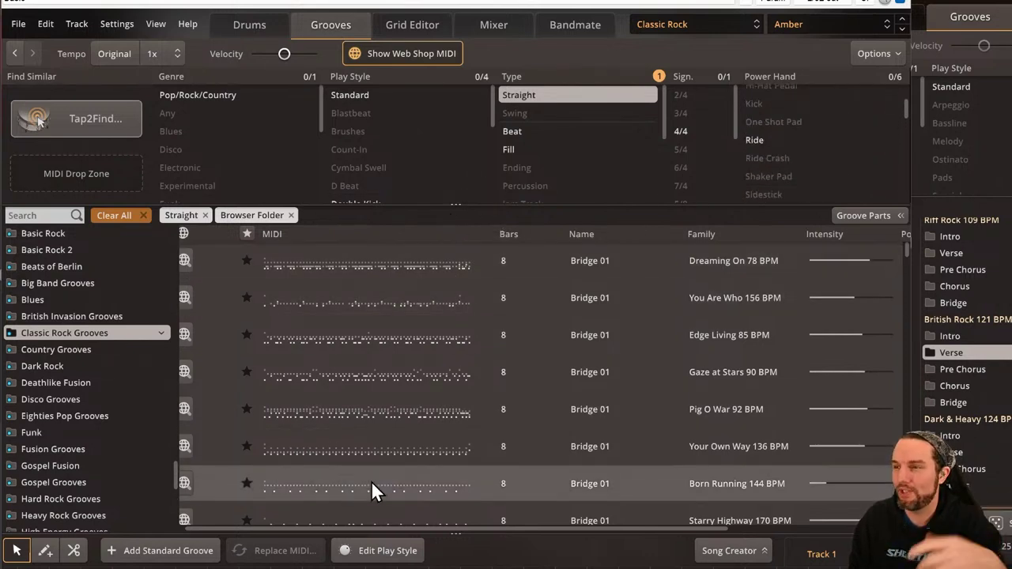
scroll(340, 528, "left", 1)
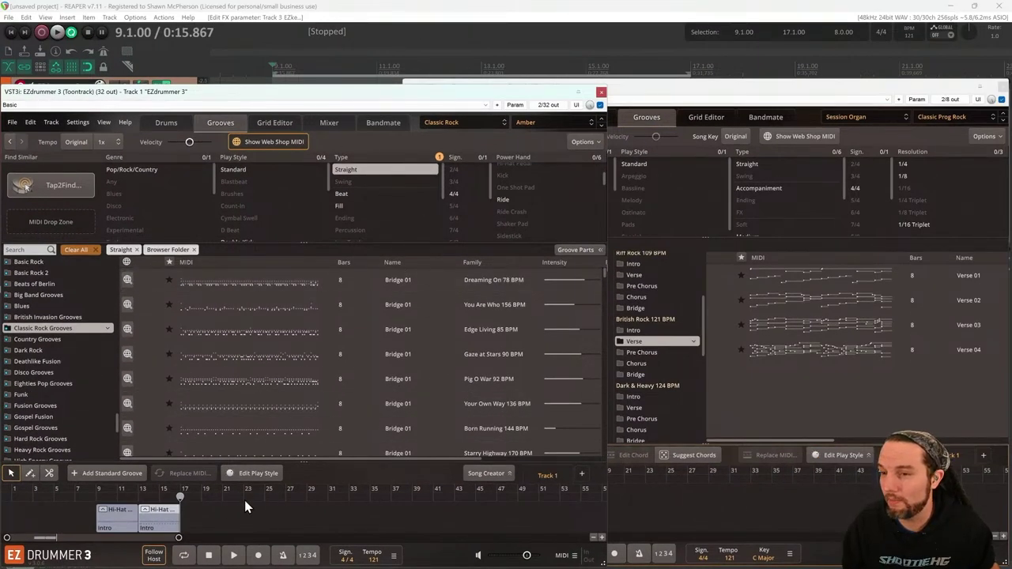
Remove the two hi-hat intro grooves from the EZdrummer track and start project playback
right_click(122, 521)
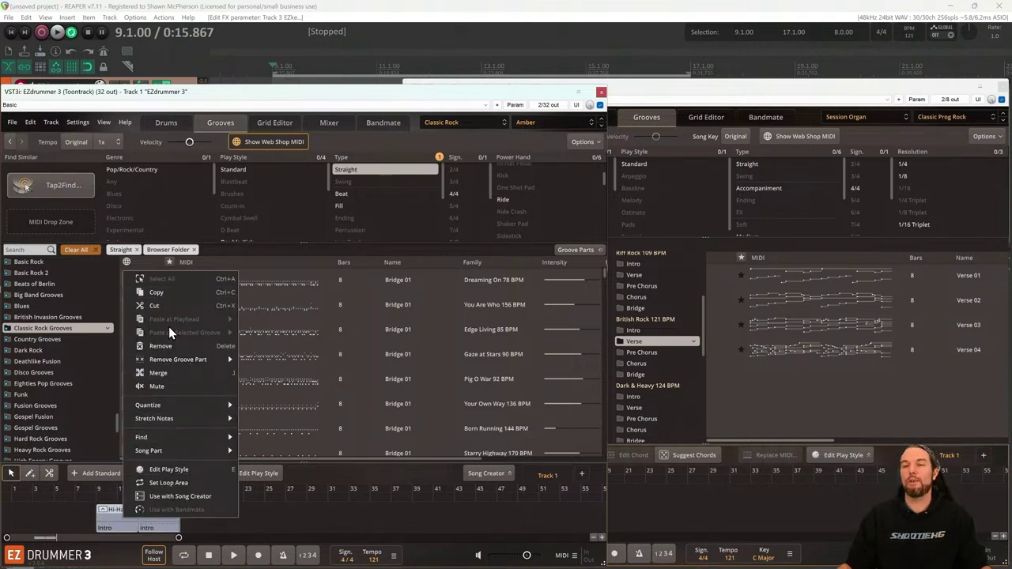
left_click(181, 351)
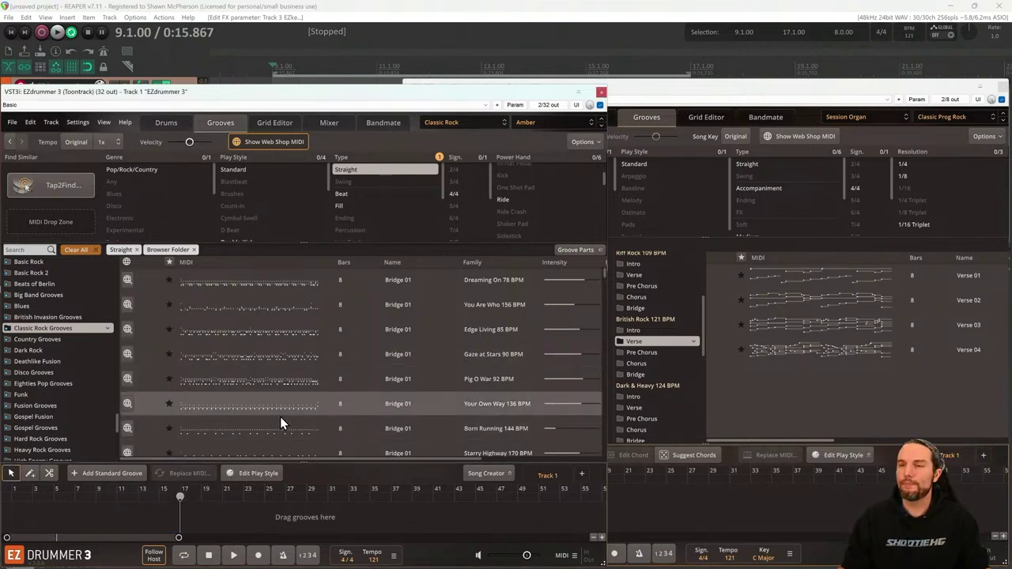
key("space")
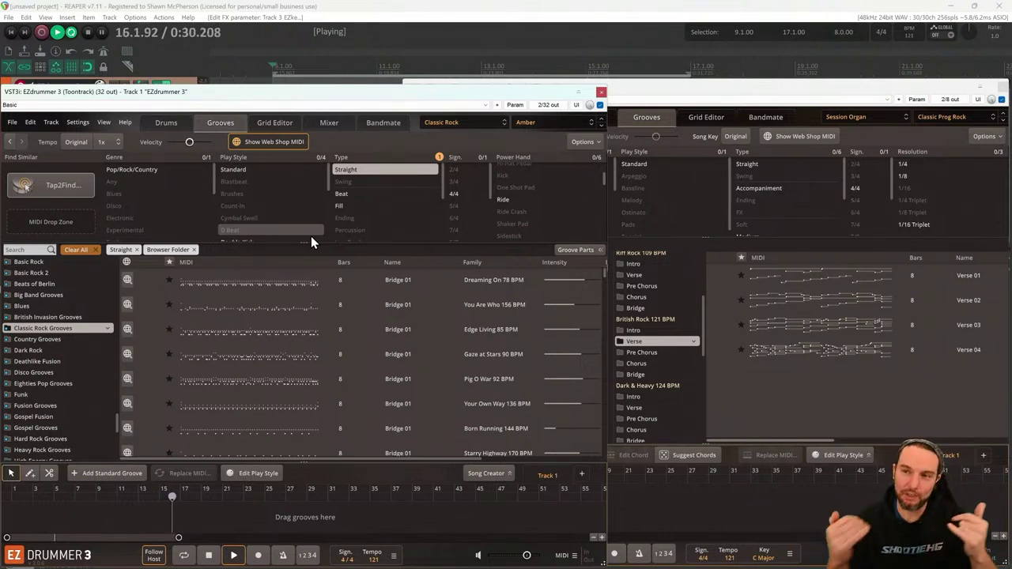
Audition the Bridge 01 grooves of Dreaming On and You Are Who, lowering the EZdrummer volume to -4.2 dB
left_click(148, 279)
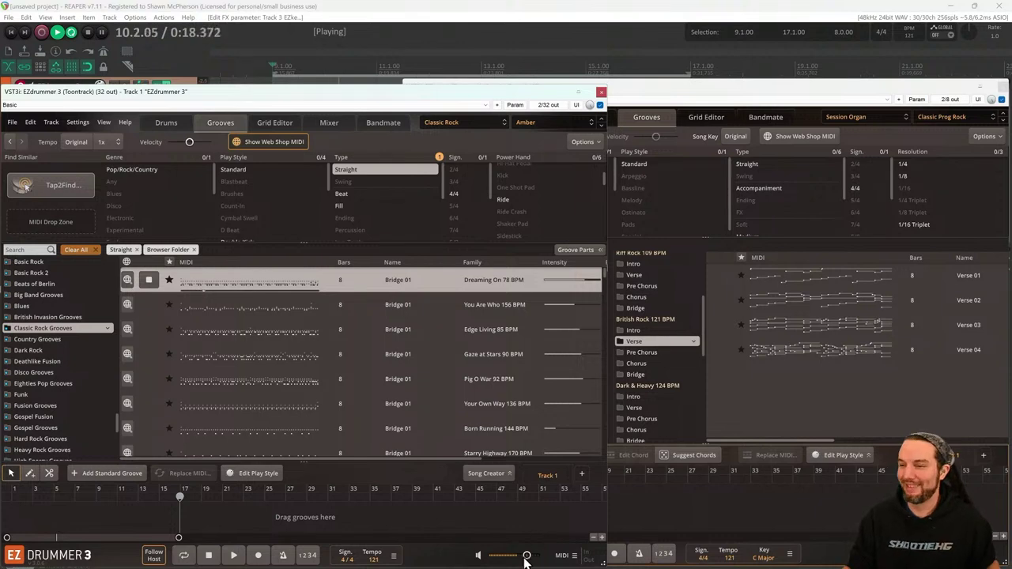
left_click_drag(527, 555, 524, 559)
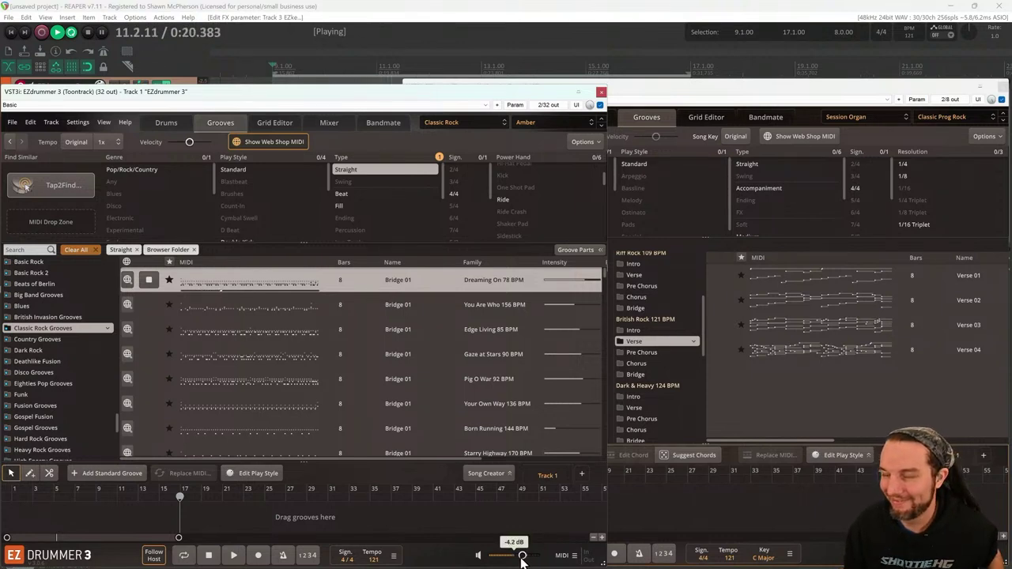
left_click(261, 316)
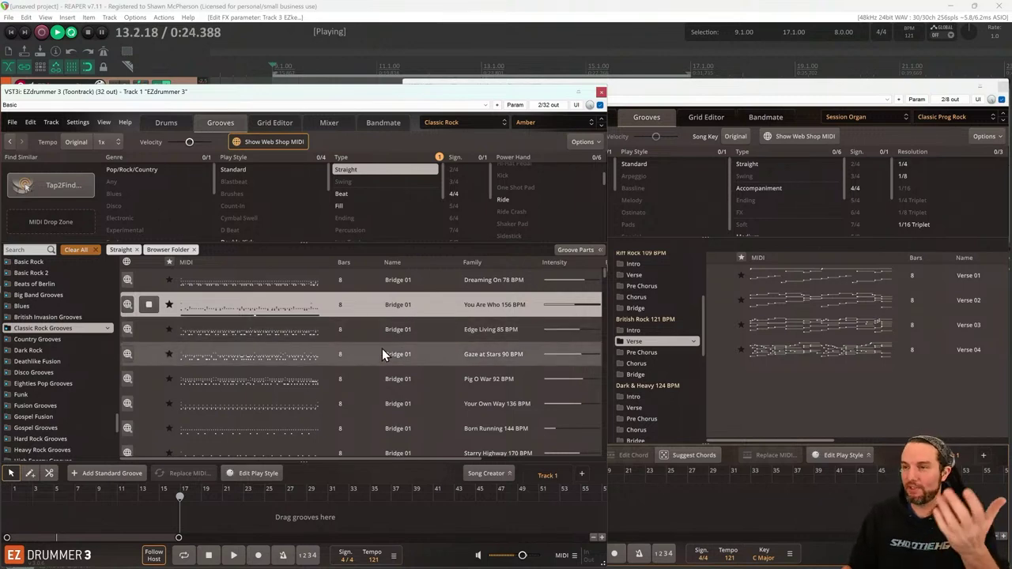
Sort the grooves by ascending intensity and audition Intro 01 of Your Own Way and Intro 01 of You Are Who
scroll(285, 459, "right", 3)
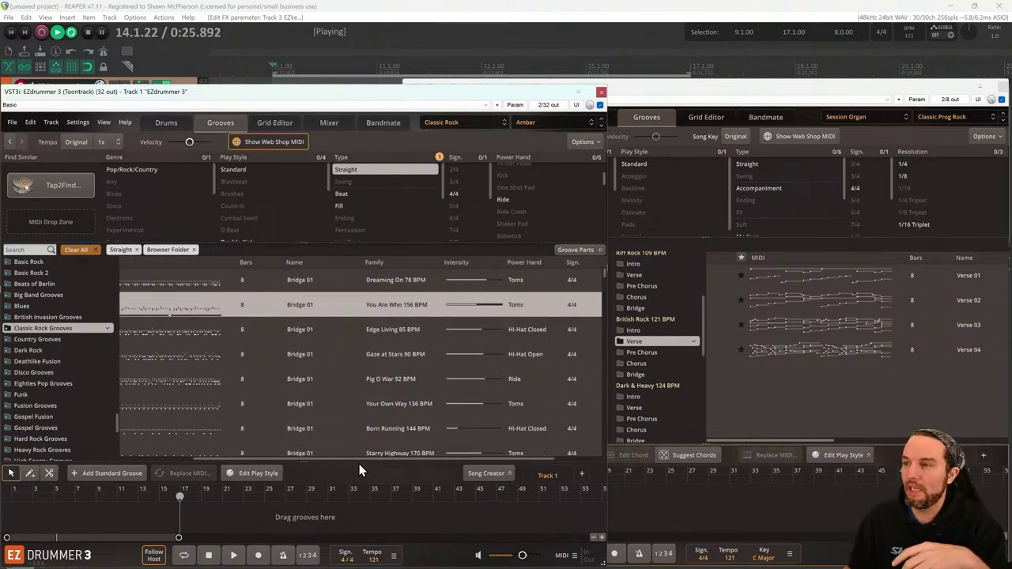
left_click(450, 263)
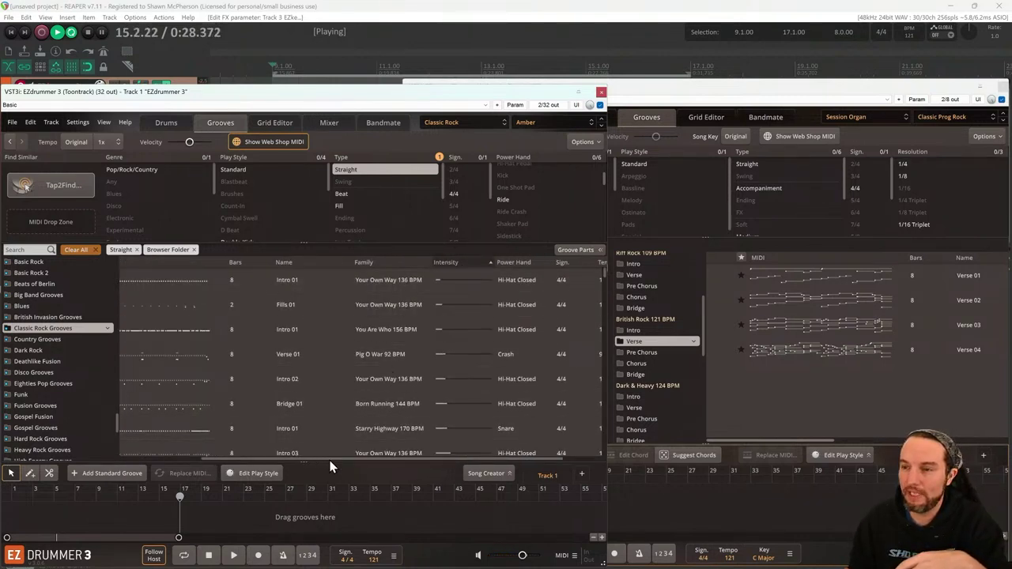
scroll(330, 462, "left", 5)
left_click(151, 281)
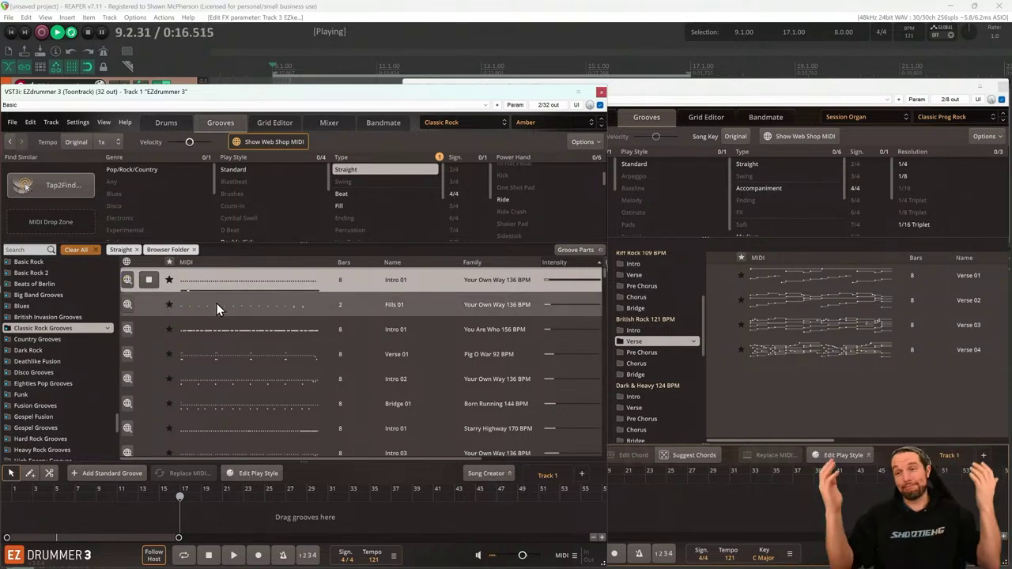
left_click(249, 329)
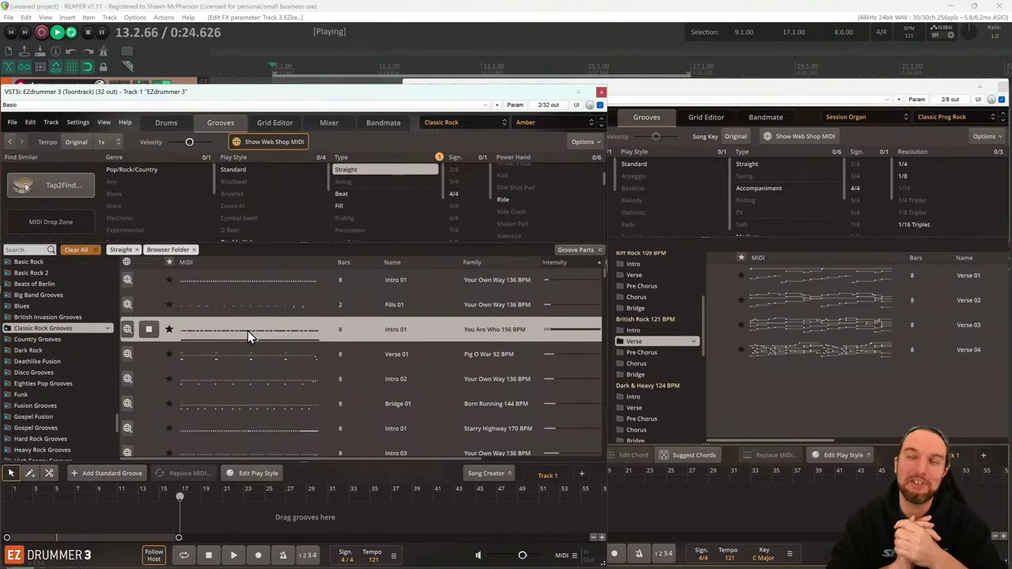
left_click(149, 329)
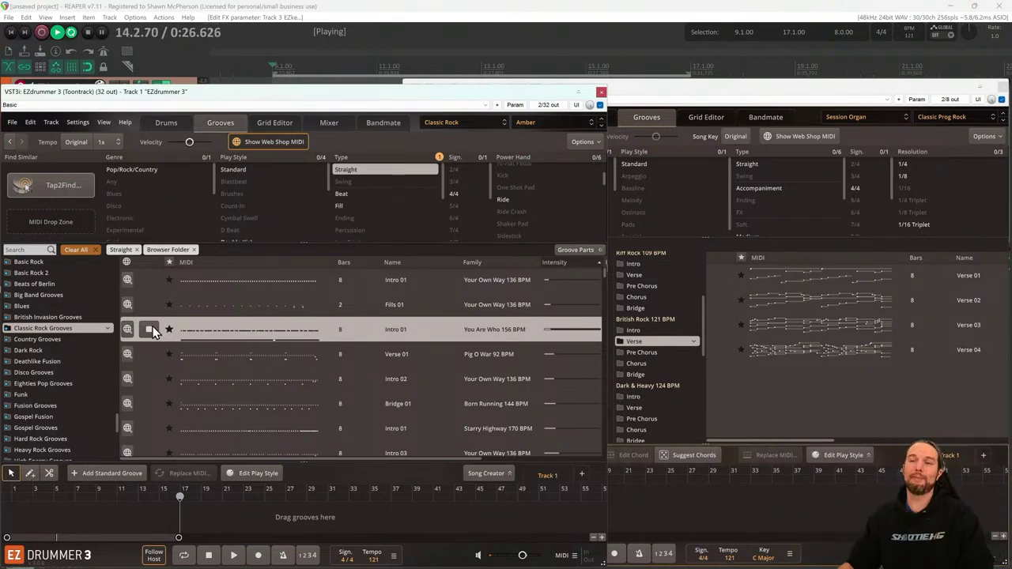
Stop playback, view the organ in EZkeys and the drum kit in EZdrummer, and return both to their grooves views
key("space")
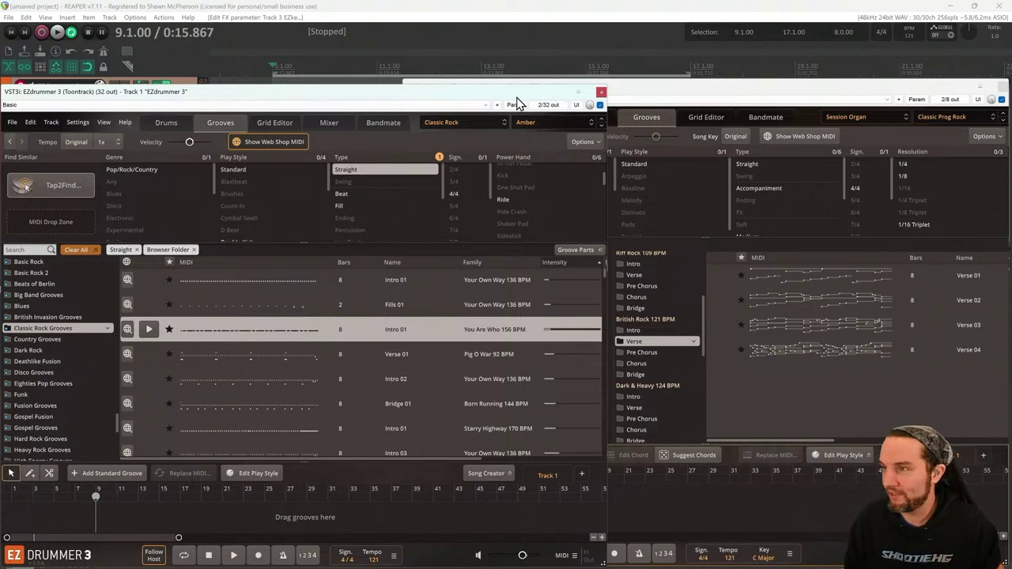
mouse_move(522, 99)
left_mouse_down()
mouse_move(520, 90)
mouse_move(535, 95)
left_mouse_up()
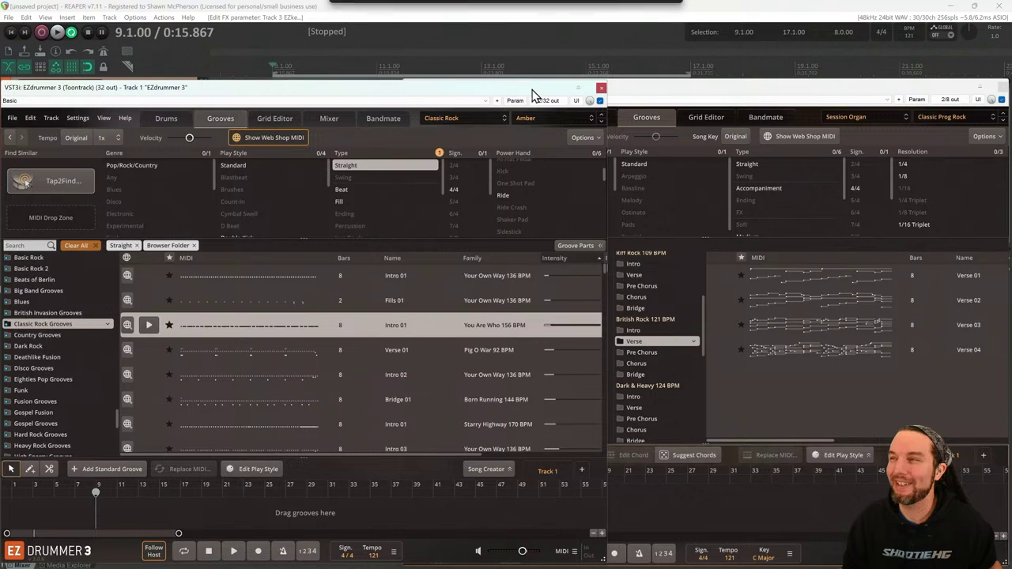
left_click(659, 95)
left_click_drag(630, 98, 636, 95)
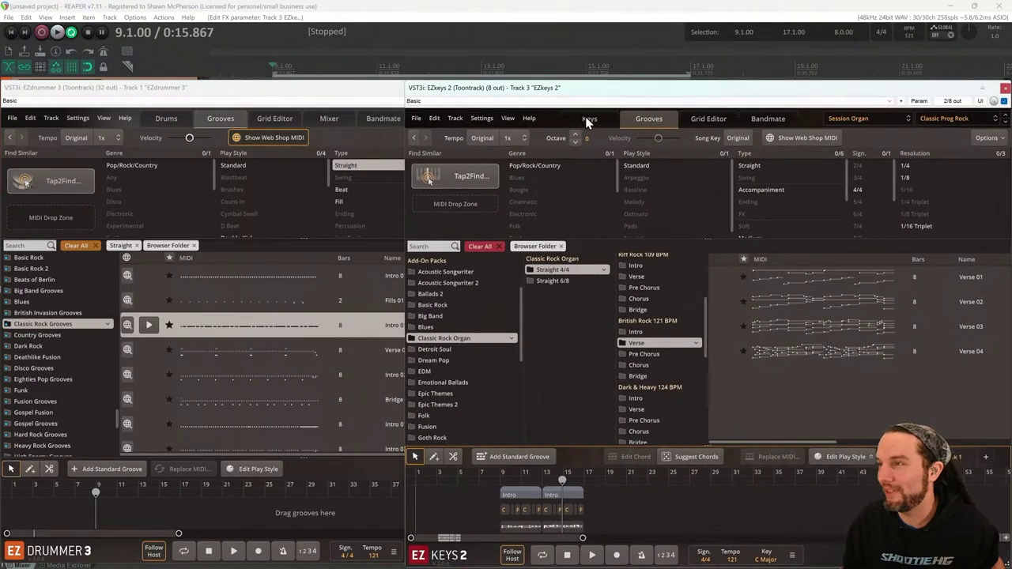
left_click(589, 119)
left_click(160, 123)
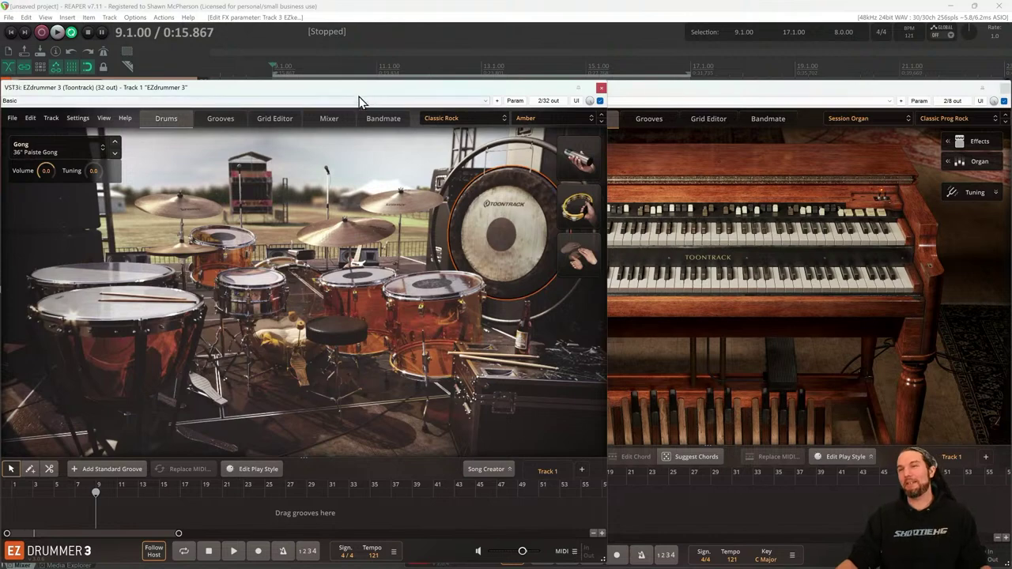
left_click(640, 92)
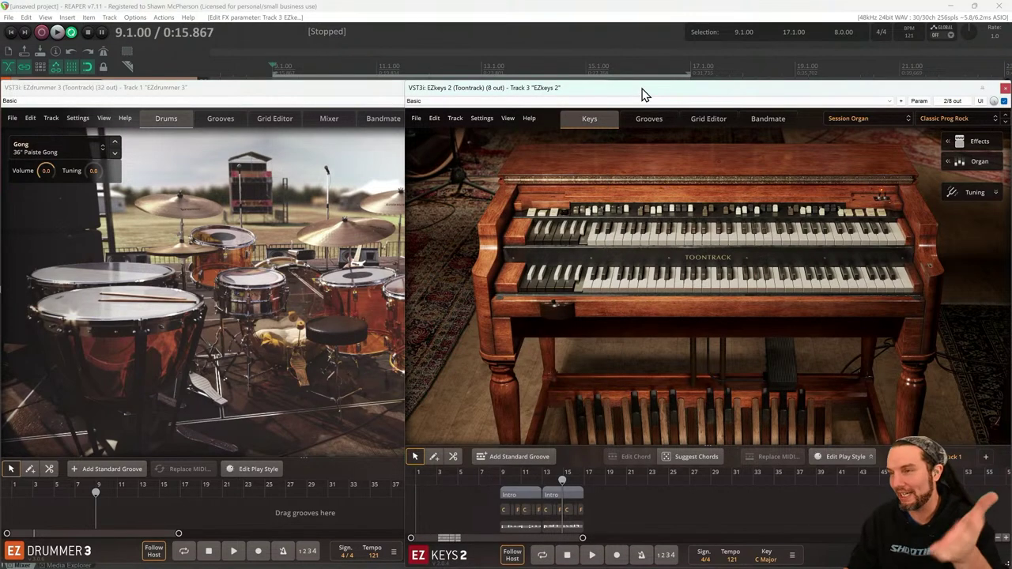
left_click(222, 118)
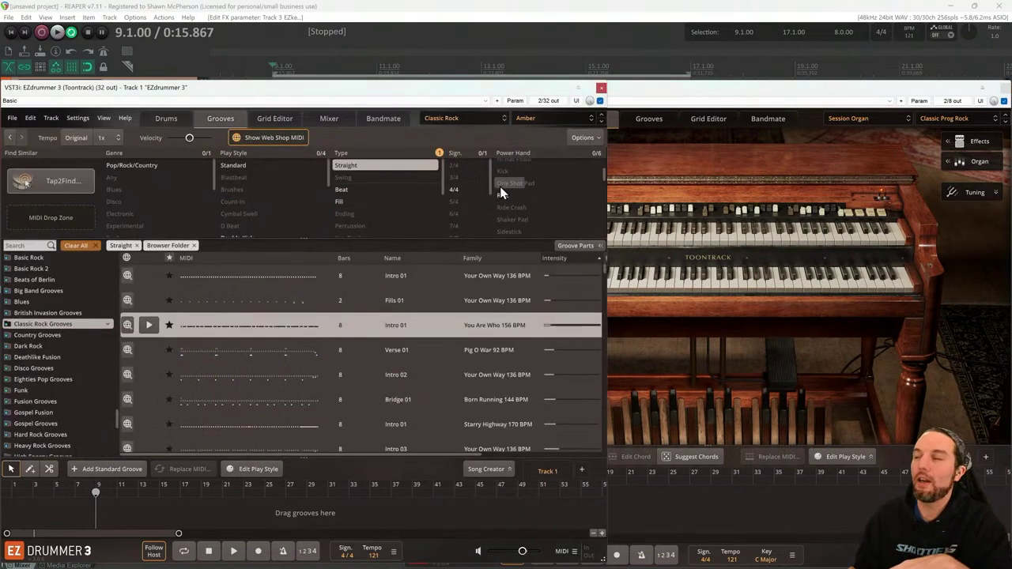
left_click(648, 119)
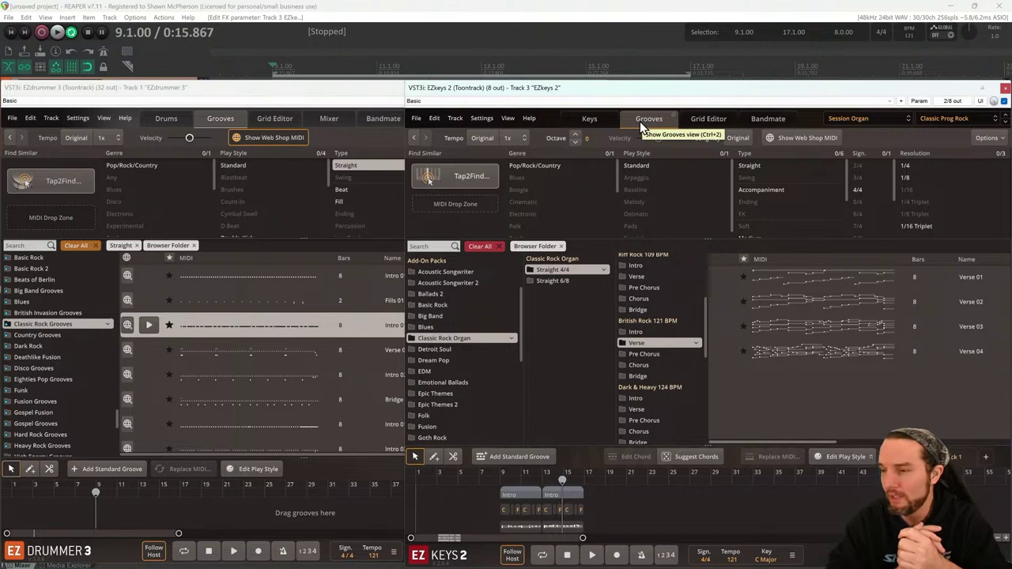
Restore the two removed hi-hat intro grooves at bar 9 of the EZdrummer track
left_click(286, 462)
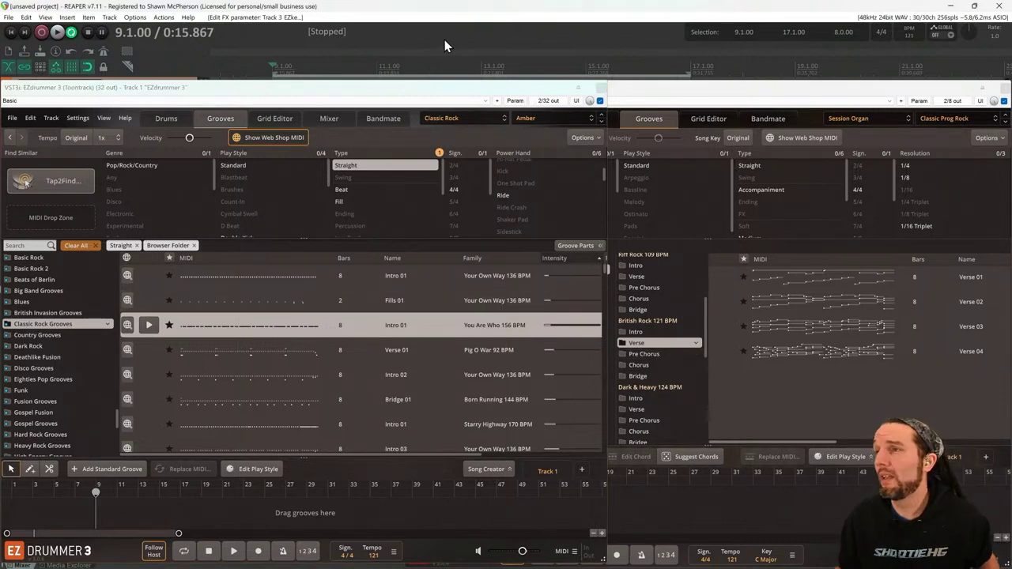
key("space")
key("space")
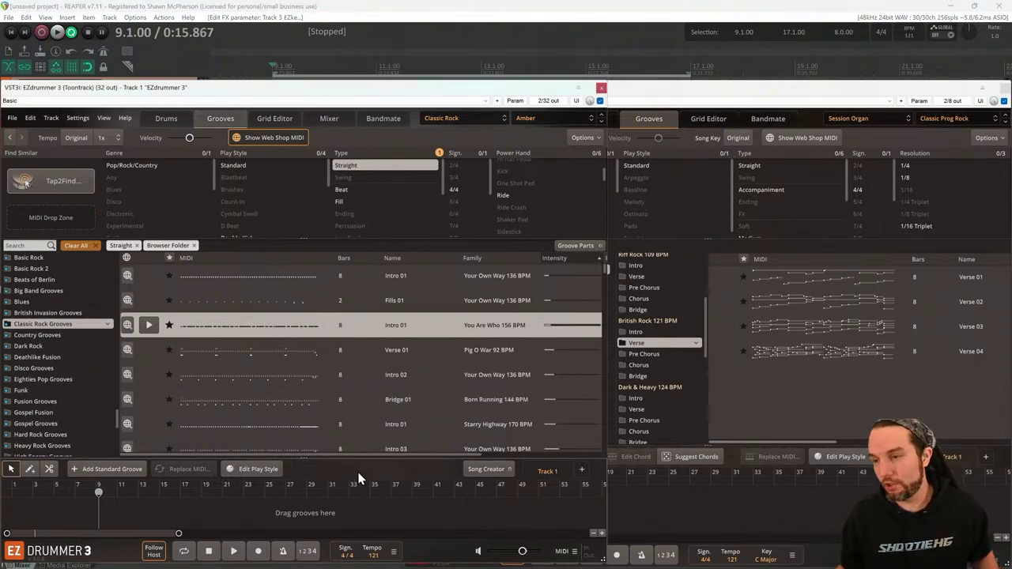
key("ctrl+v")
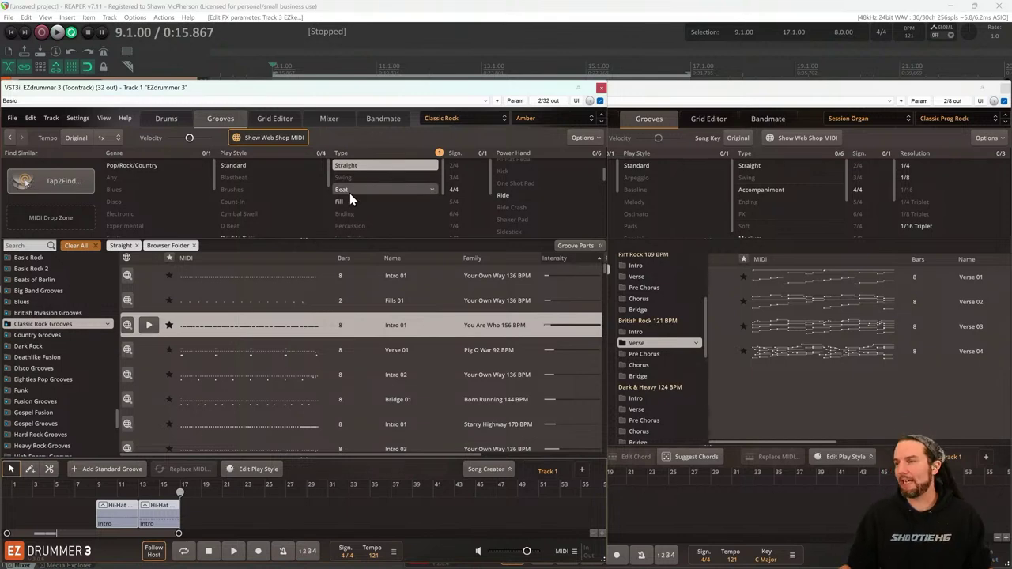
Set the time selection to bars 17 to 25, play from bar 17 and audition Verse 02 of the British Rock 121 BPM organ grooves
left_click_drag(692, 68, 911, 75)
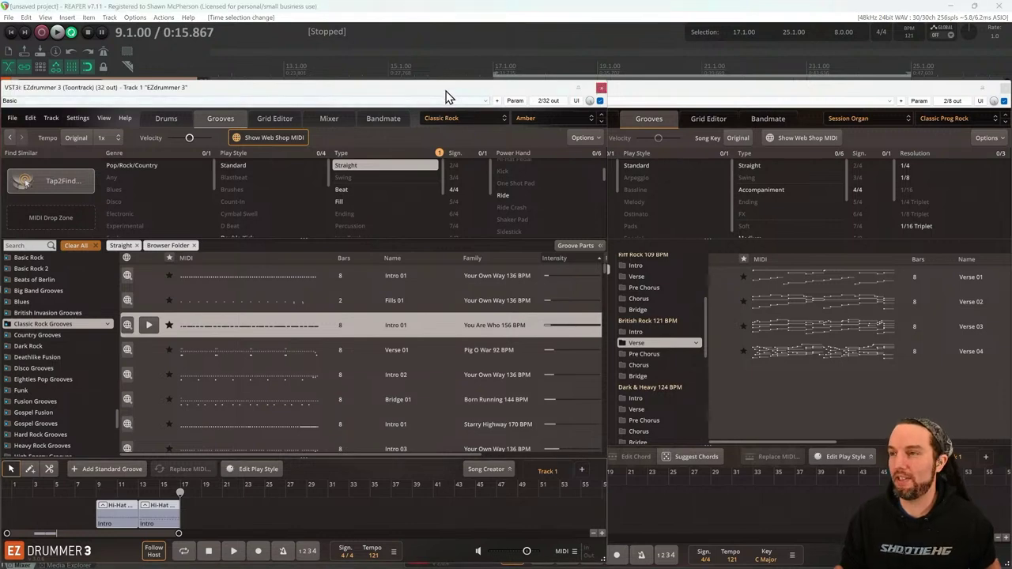
left_click(492, 63)
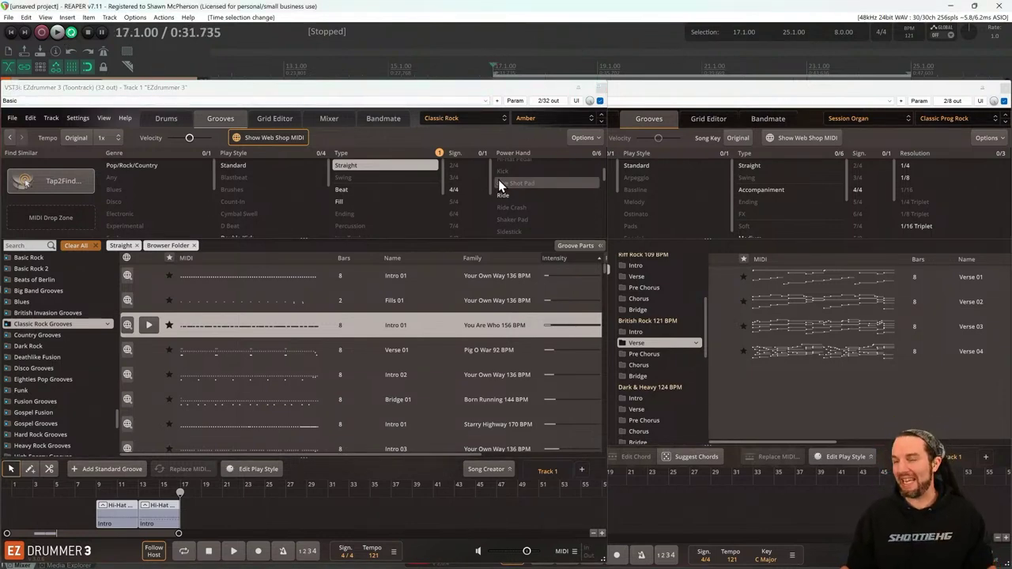
left_click(658, 355)
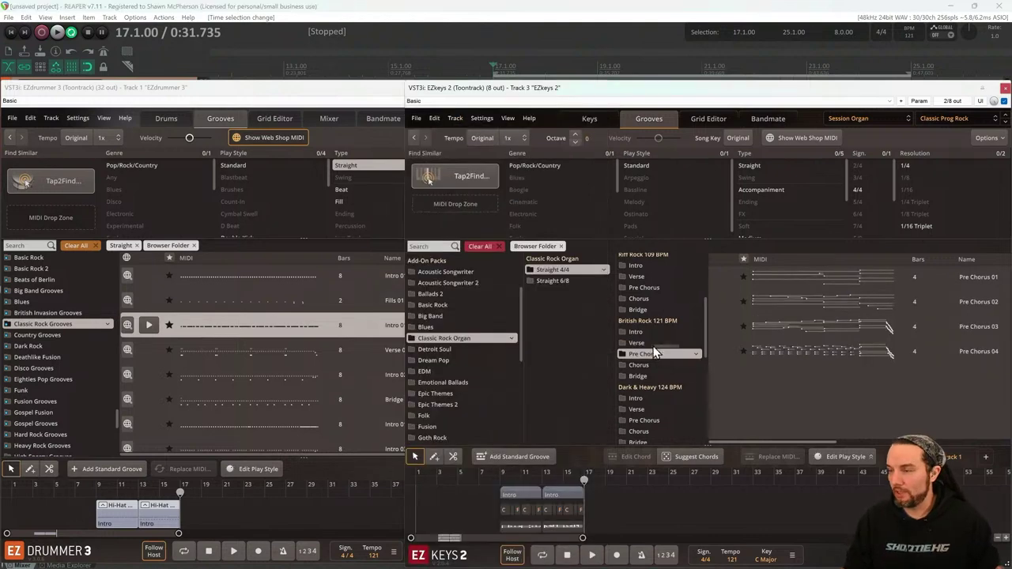
key("space")
left_click(731, 308)
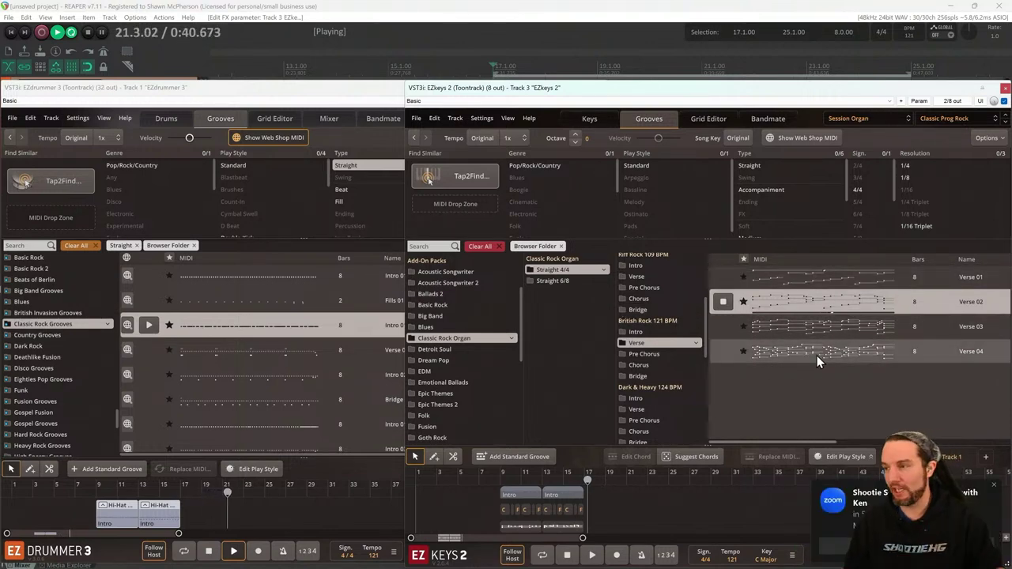
left_click(994, 490)
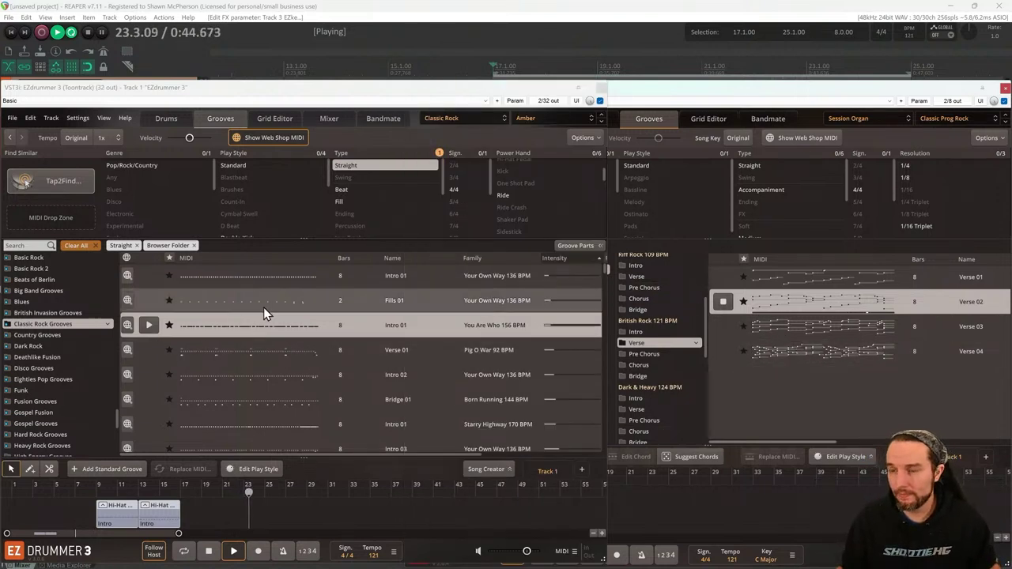
Hide the Web Shop MIDI in EZdrummer and return to the start of the installed groove libraries
left_click(267, 139)
scroll(79, 359, "up", 10)
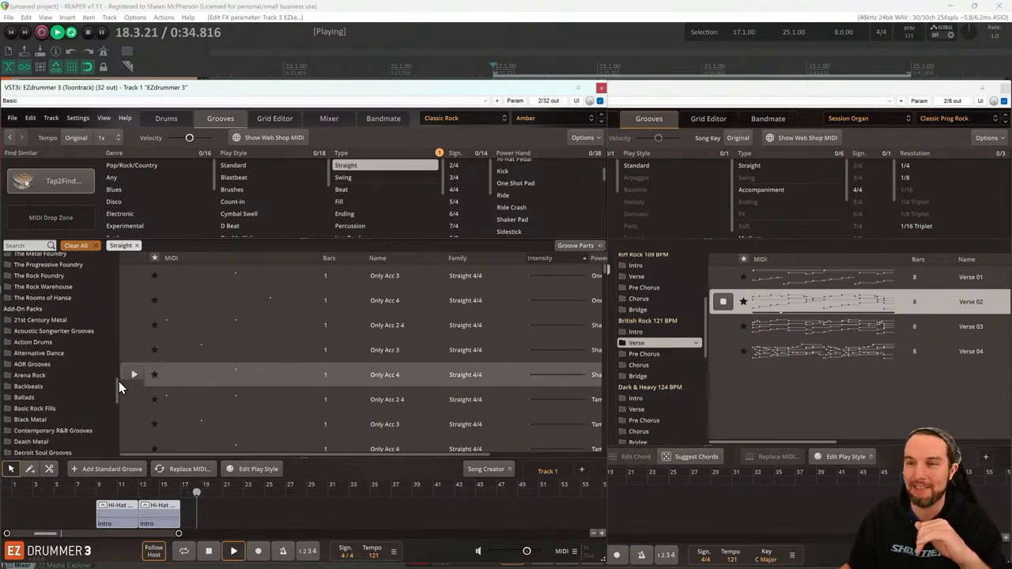
left_click_drag(117, 384, 123, 256)
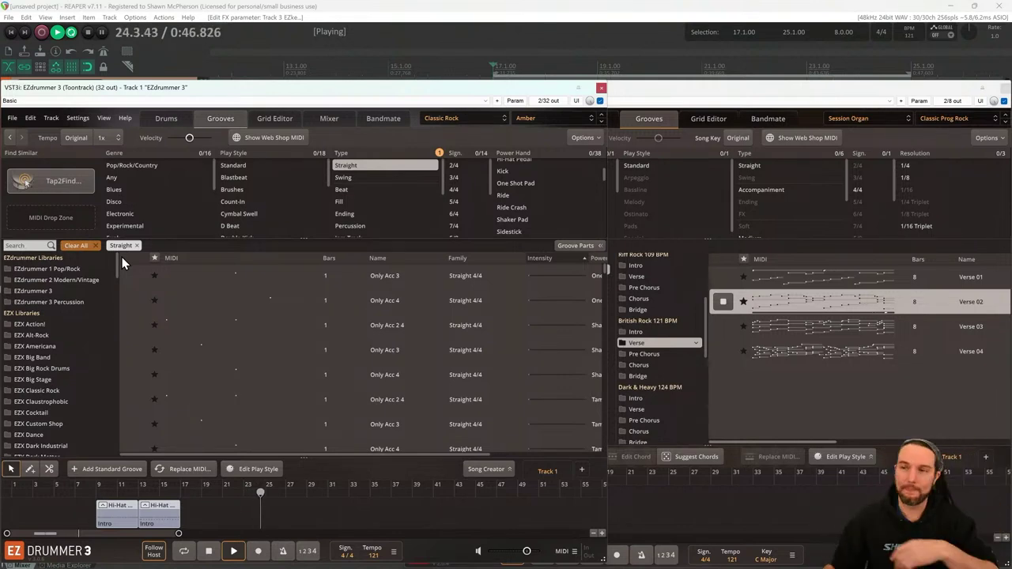
left_click(255, 136)
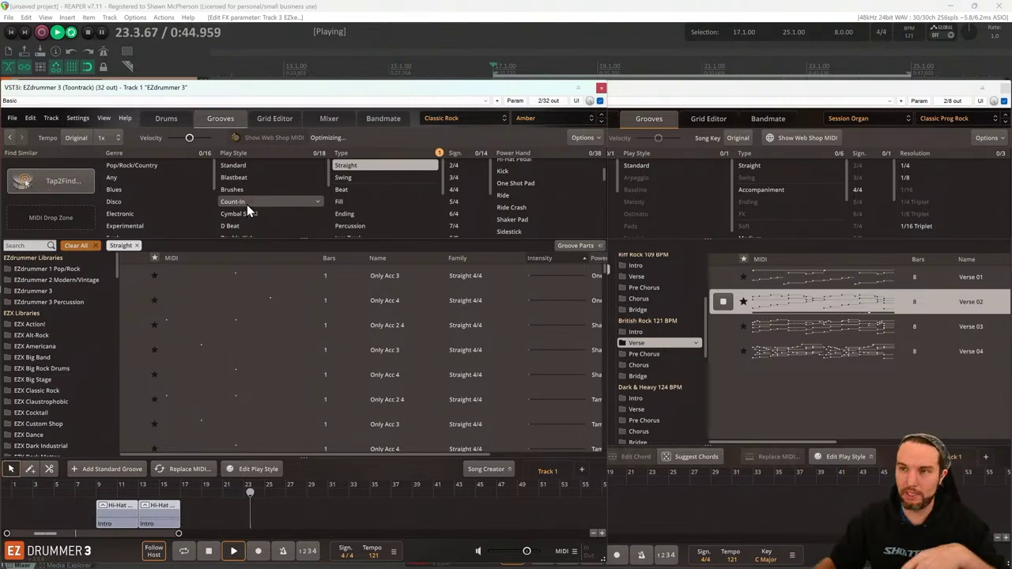
scroll(54, 367, "down", 1)
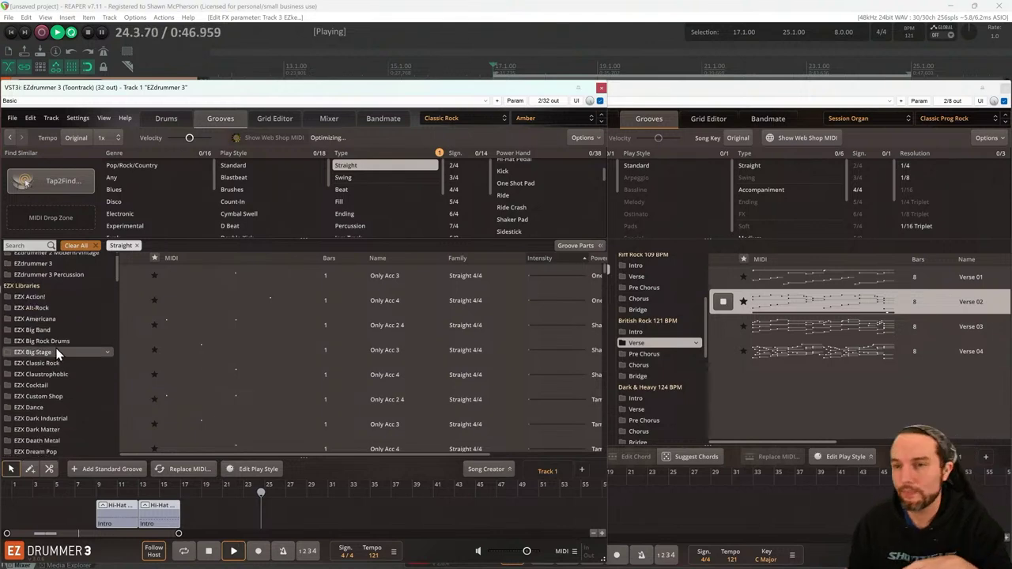
left_click(58, 362)
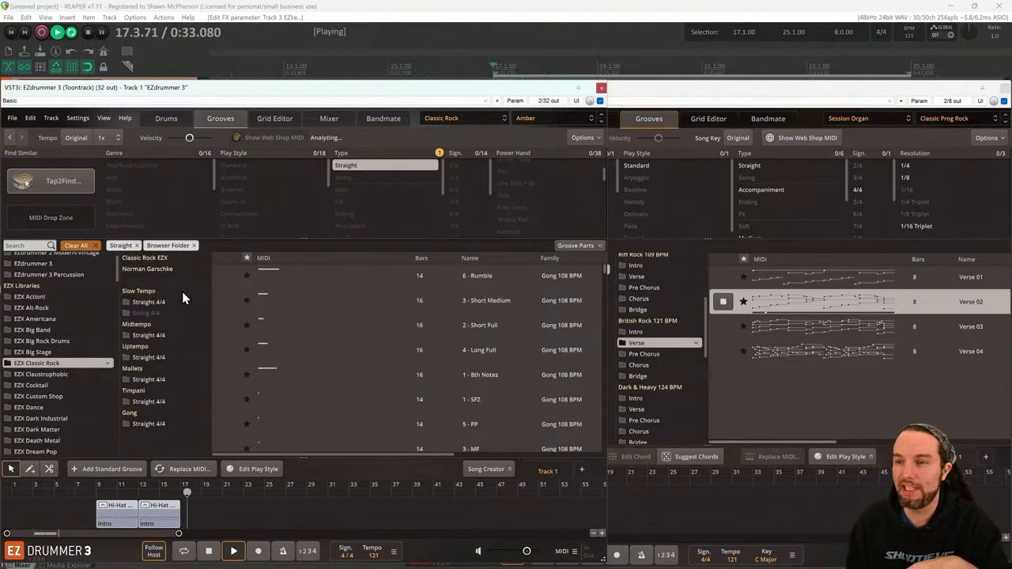
left_click(162, 333)
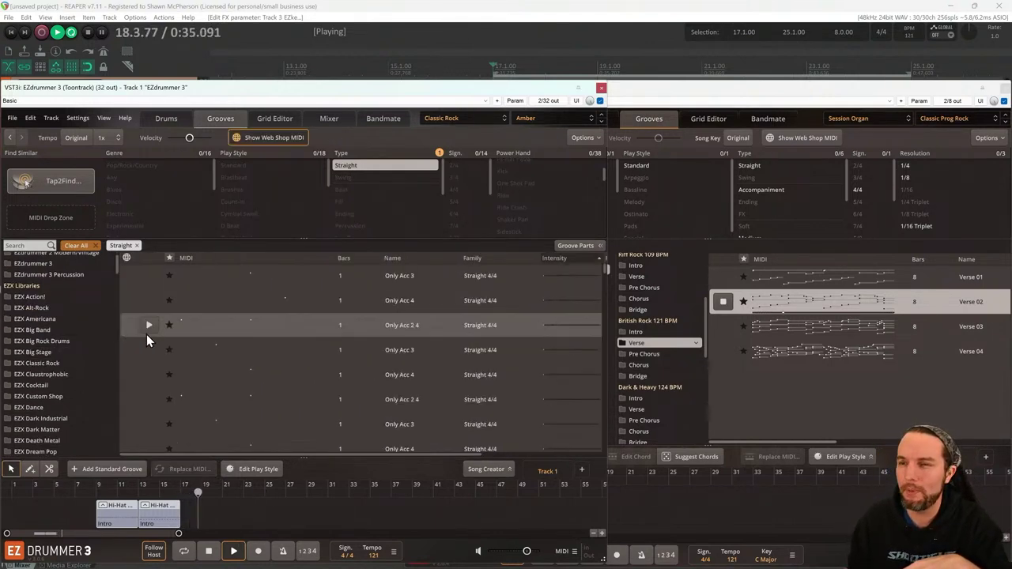
left_click(271, 137)
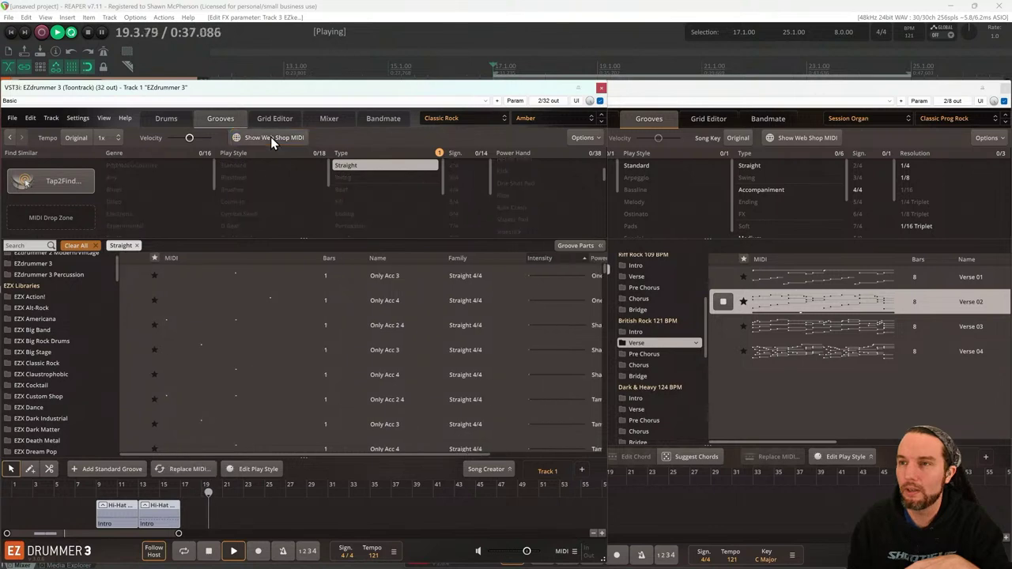
Open the Midtempo Straight 4/4 grooves of EZX Classic Rock and audition Verse 01 of Smokin' 116 BPM
left_click(78, 363)
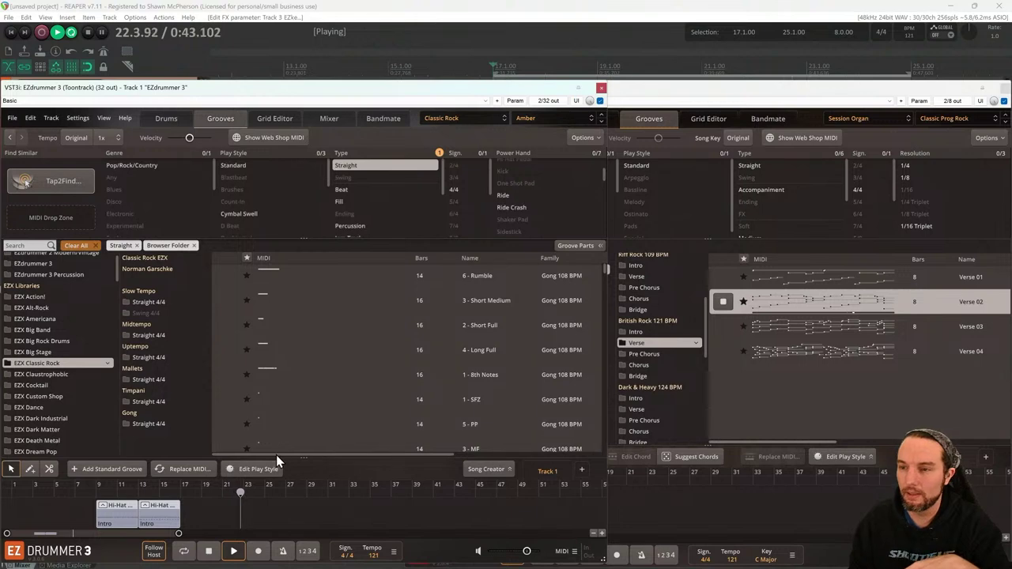
left_click(155, 334)
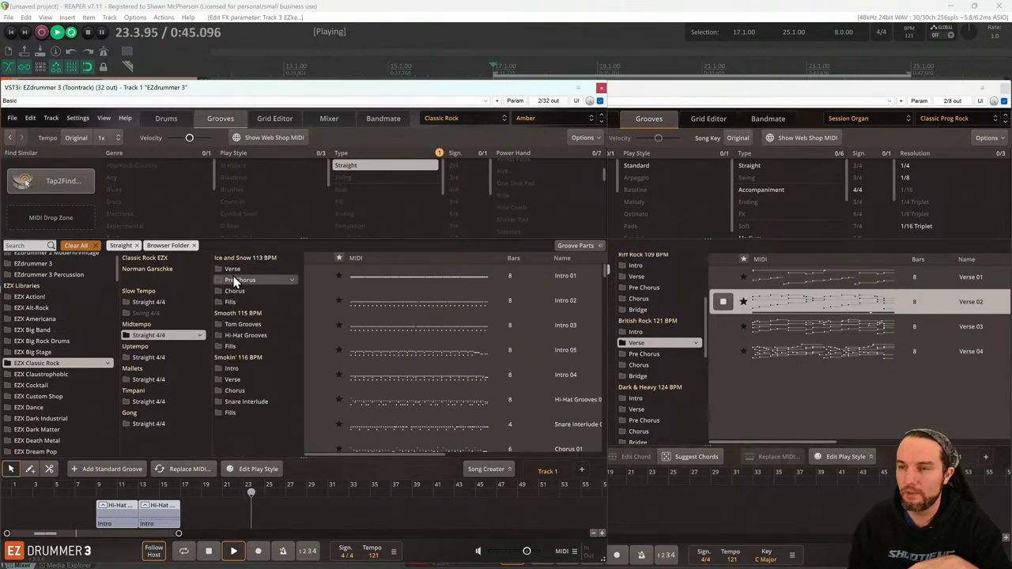
left_click(239, 369)
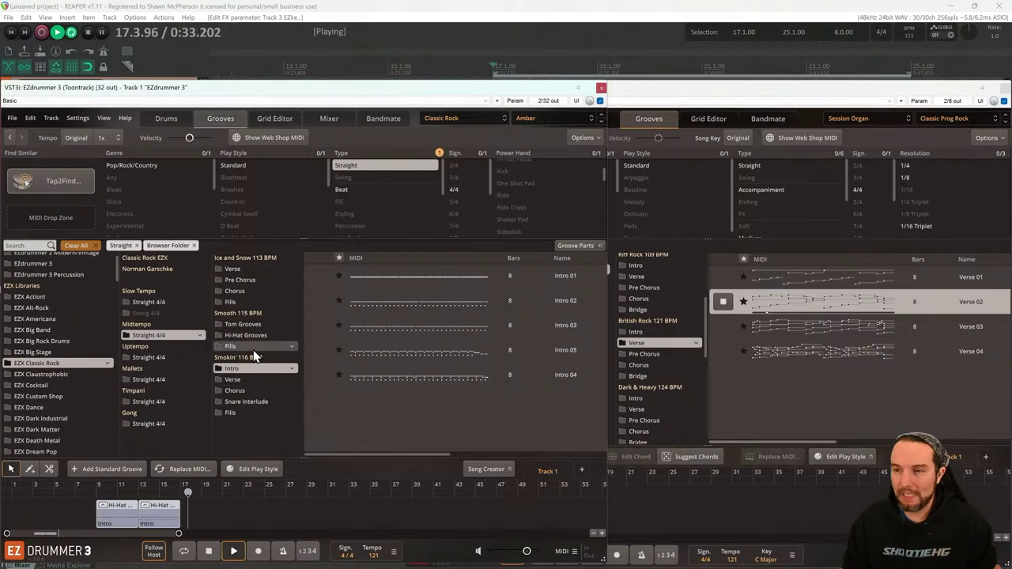
left_click(258, 379)
left_click(319, 276)
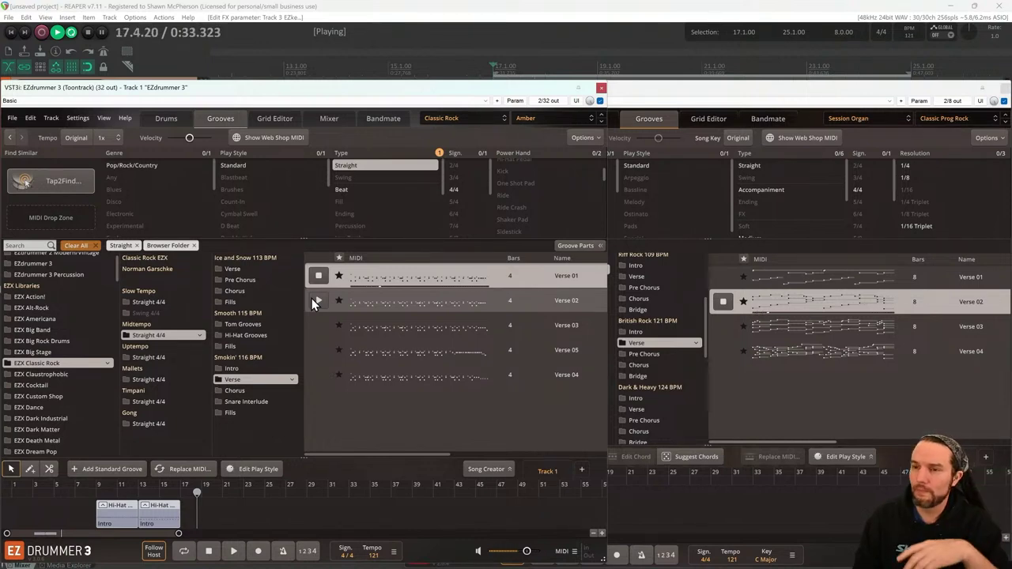
Audition Verse 03 of Ice and Snow 113 BPM against the organ verse
left_click(245, 271)
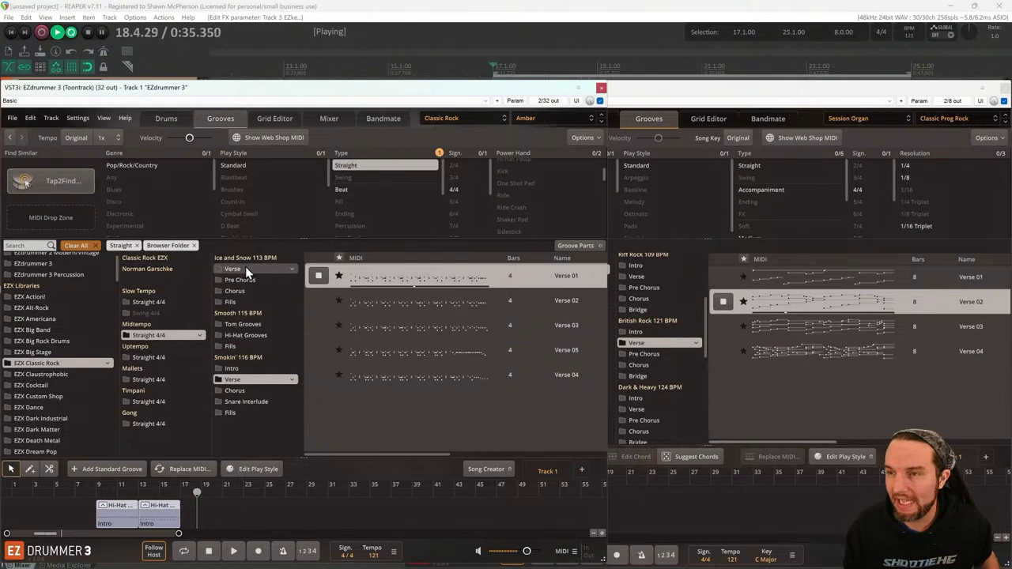
left_click(316, 301)
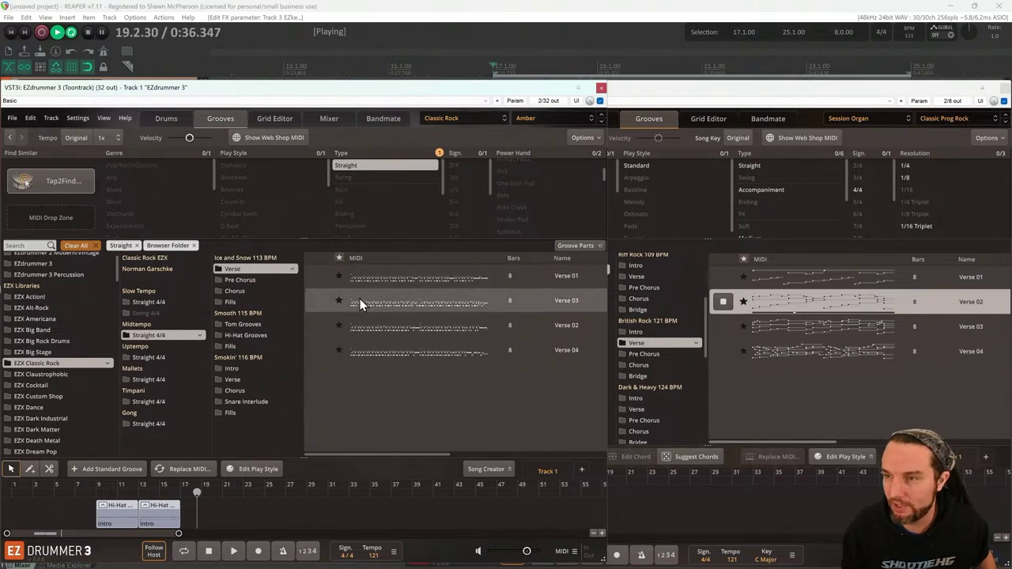
left_click(316, 302)
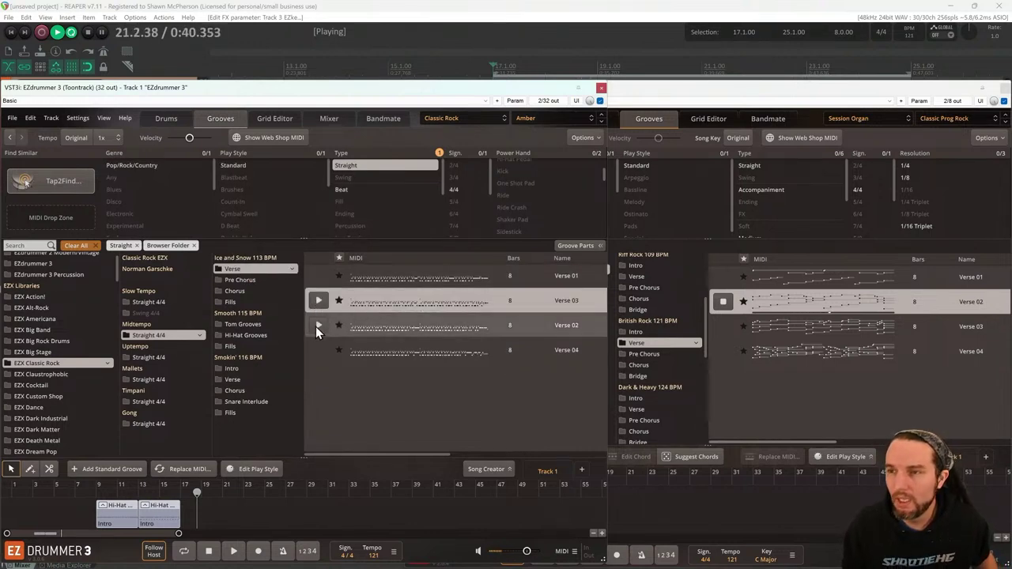
Audition Hi-Hat Grooves 01 and 03 of Smooth 115 BPM, and replay Verse 01 of Smokin' 116 BPM
left_click(253, 324)
left_click(253, 336)
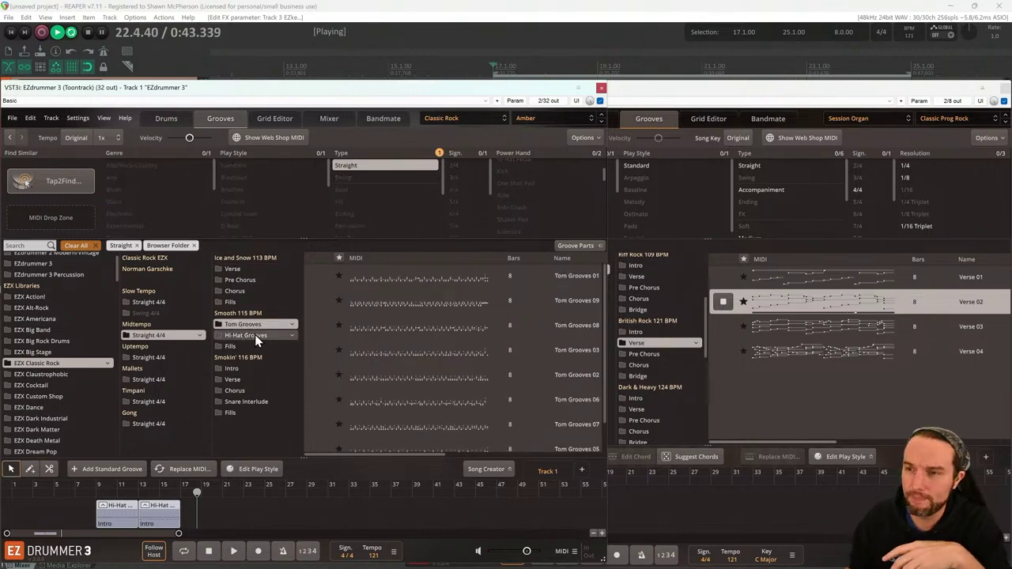
left_click(316, 277)
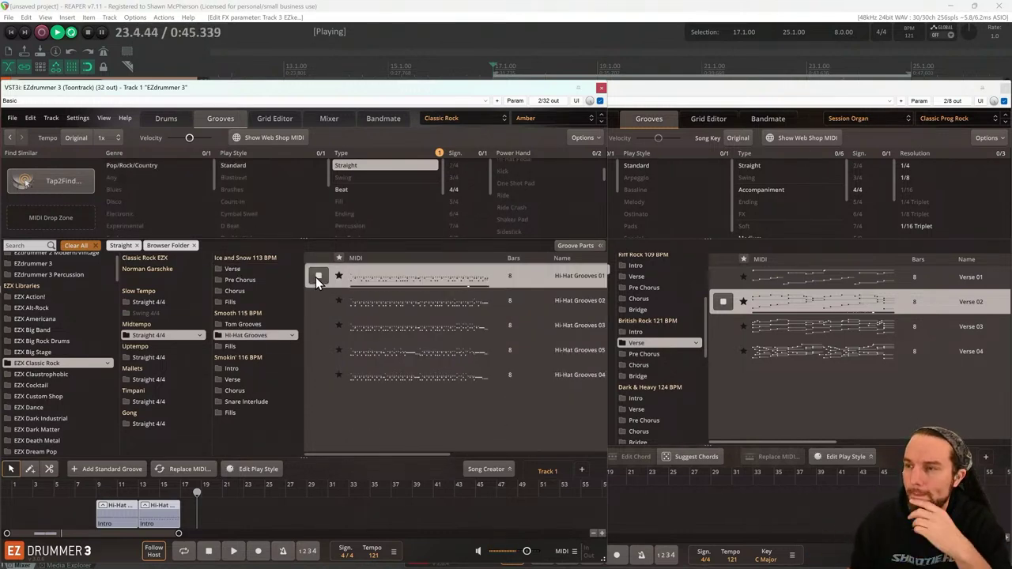
left_click(316, 325)
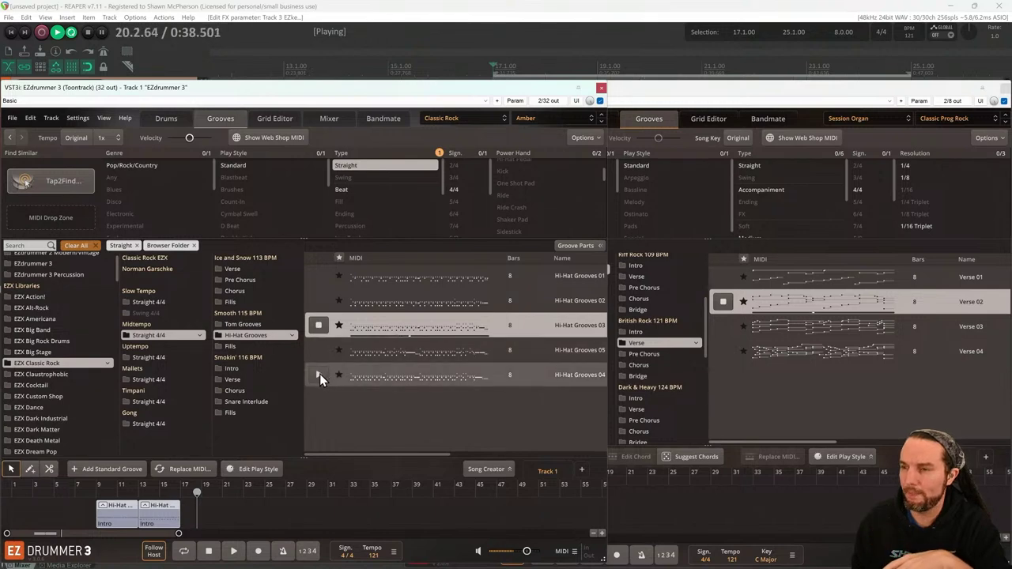
left_click(317, 327)
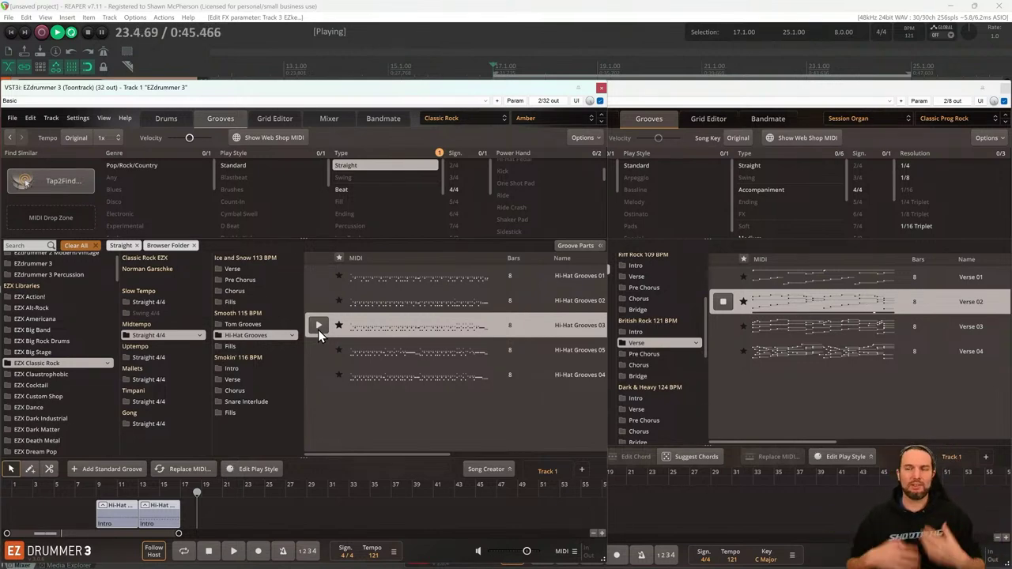
left_click(243, 380)
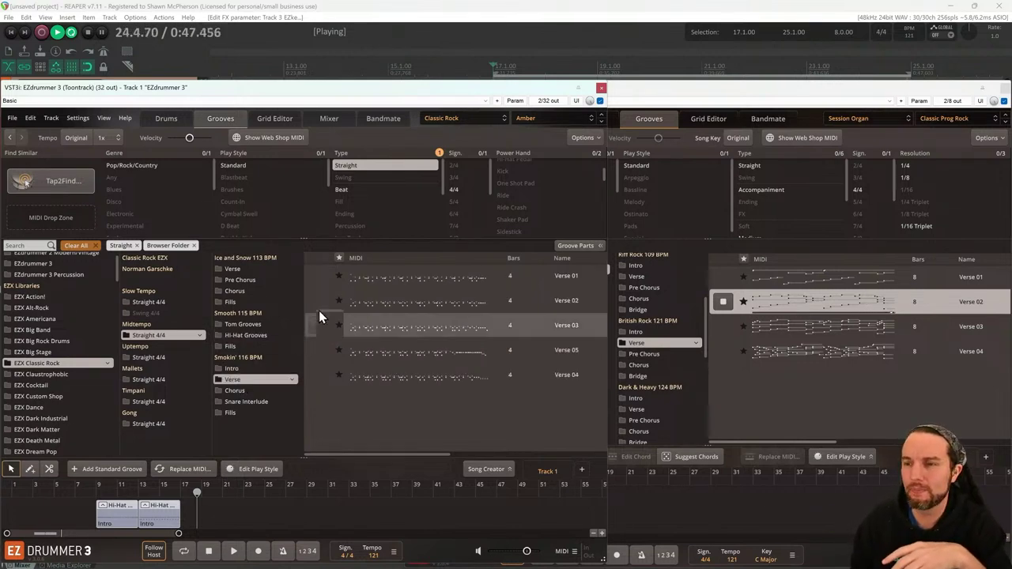
left_click(318, 277)
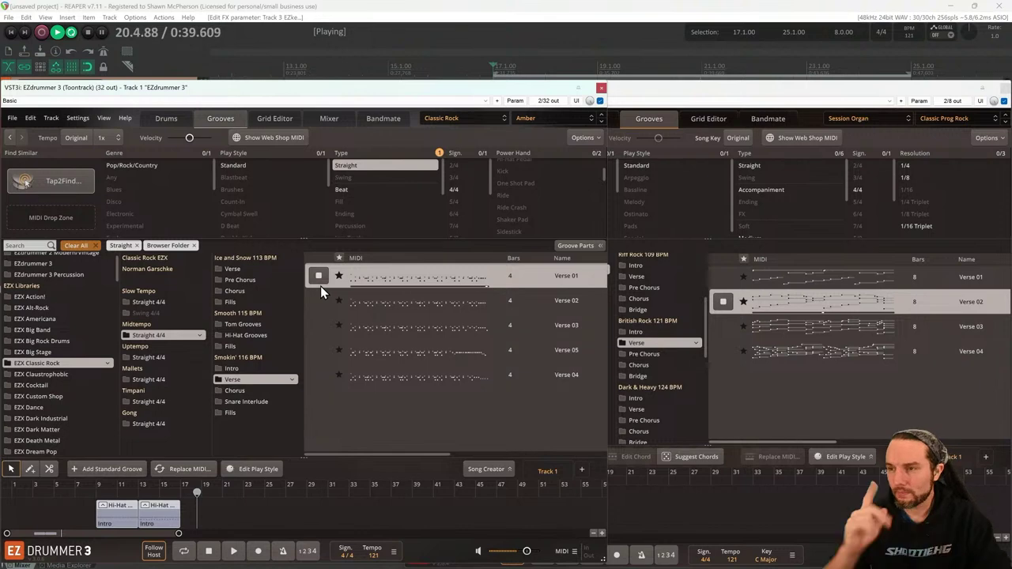
Stop the audition and place Verse 01 of Smokin' 116 BPM twice on the drum song track, at bars 17 and 21
left_click(320, 284)
left_click_drag(454, 280, 201, 513)
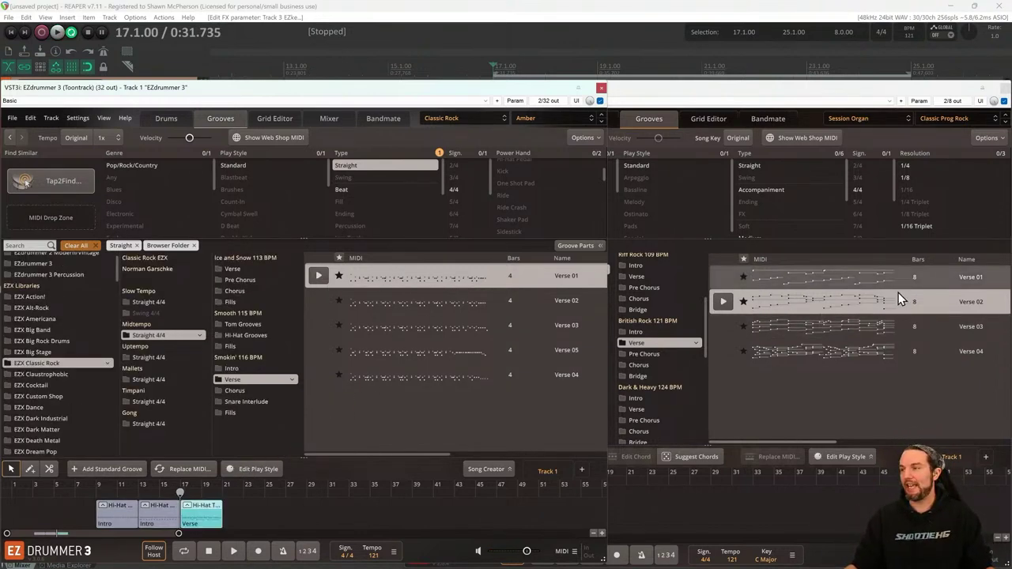
left_click_drag(446, 277, 226, 503)
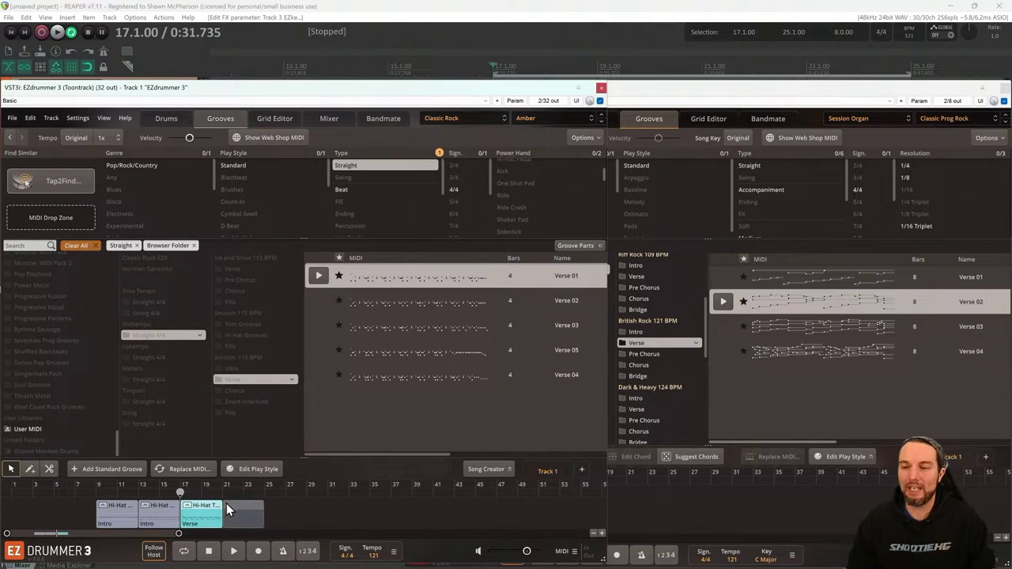
Play the song from bar 17 to hear the two new verse drum blocks with the organ verse
left_click(705, 378)
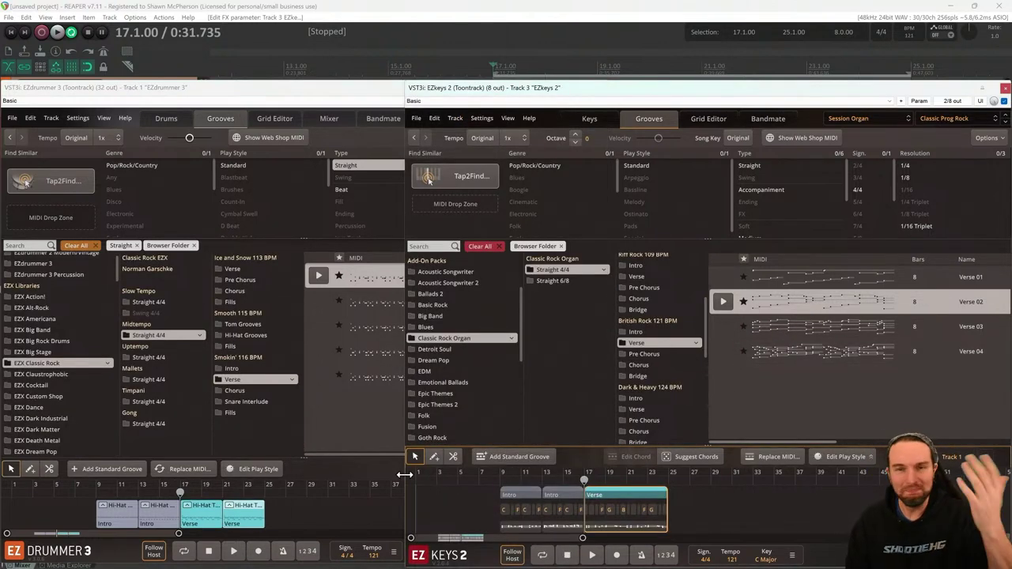
left_click(326, 475)
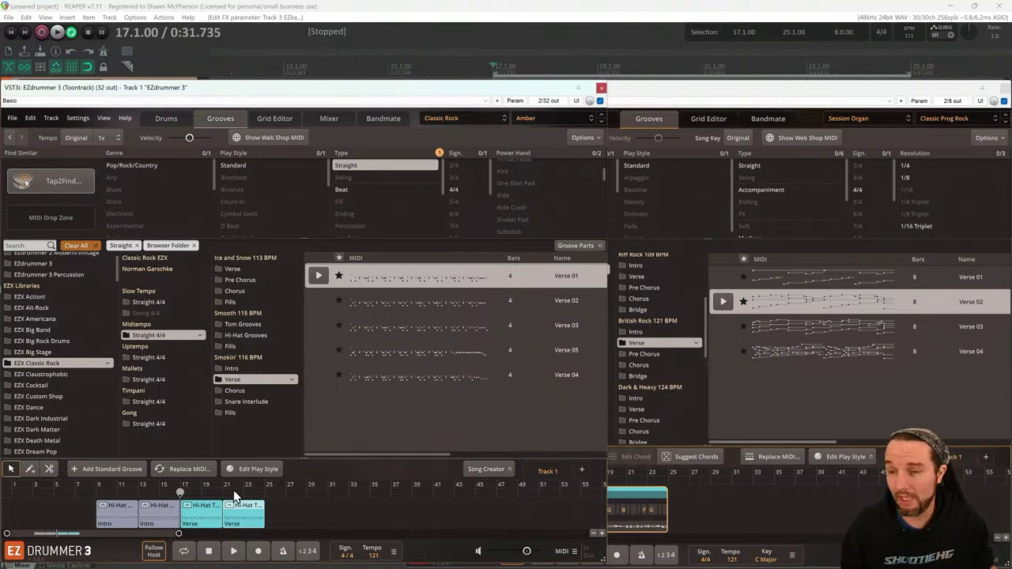
key("space")
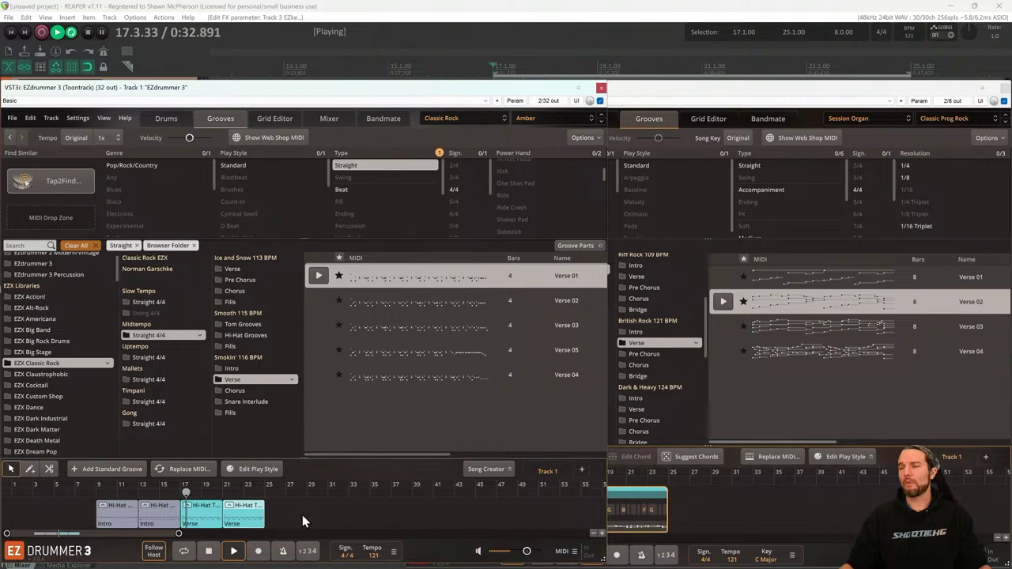
key("space")
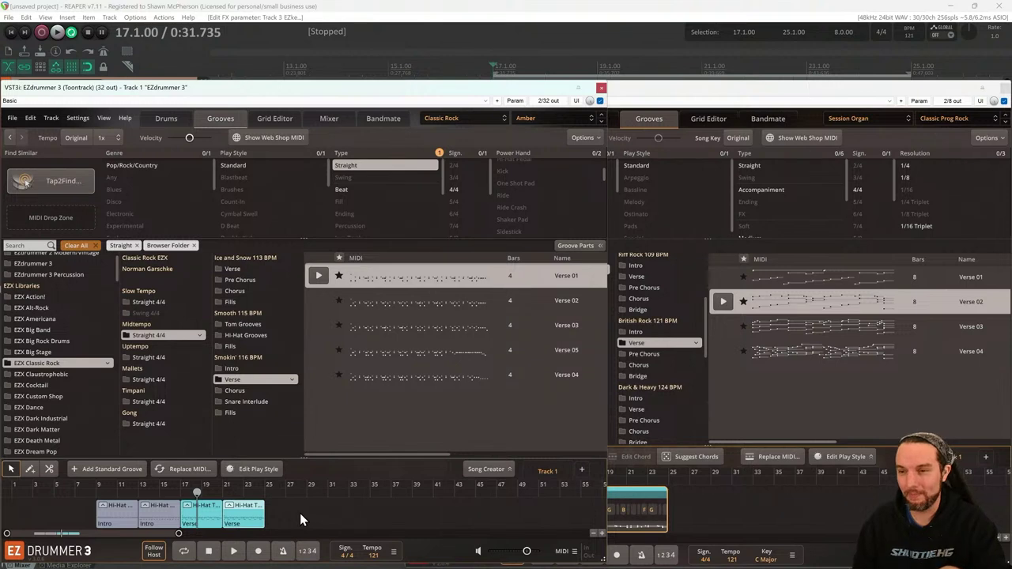
Open the two verse drum blocks in the Grid Editor with their notes from bar 17 in view
double_click(199, 510)
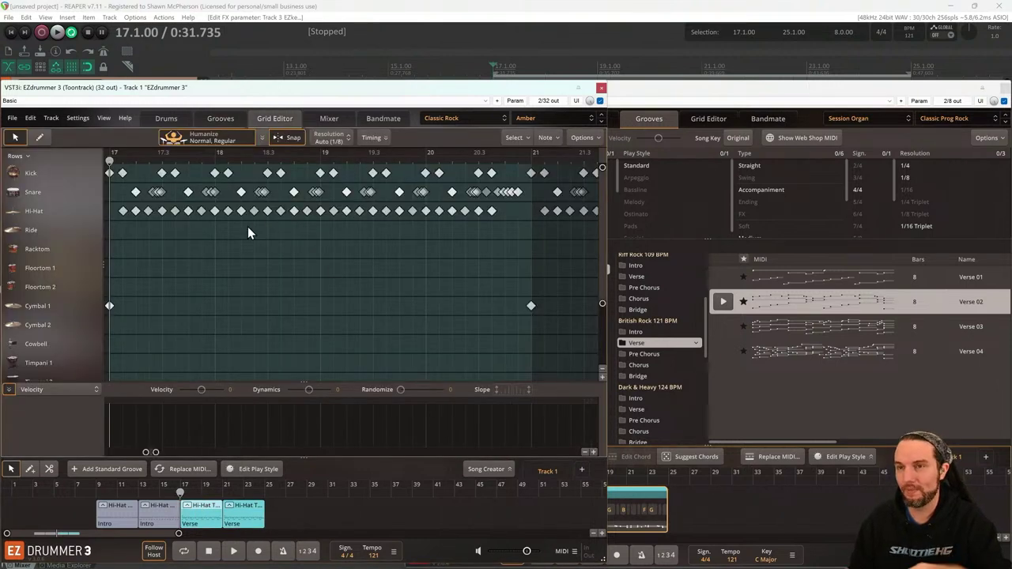
left_click(242, 525)
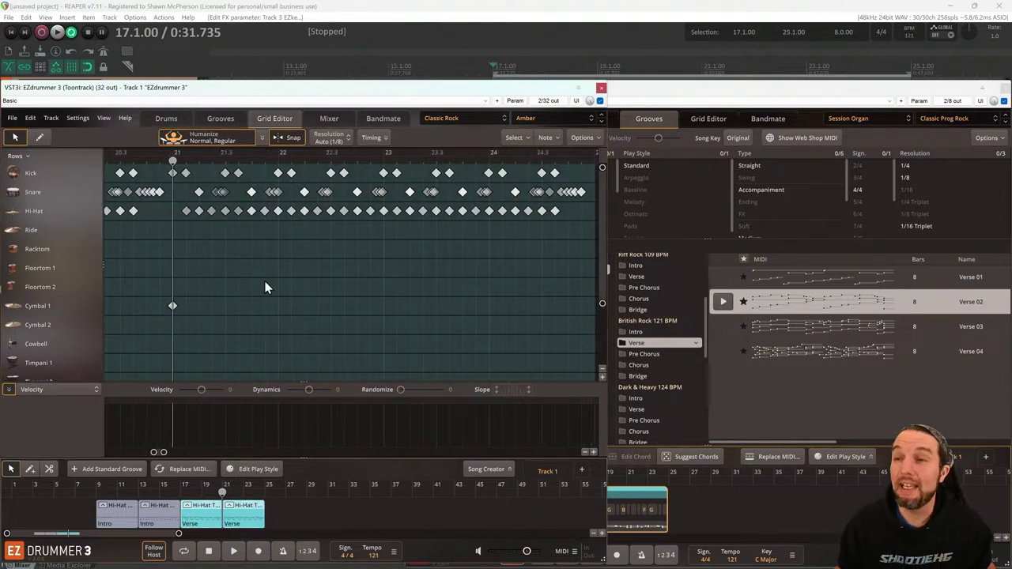
scroll(322, 296, "down", 2)
scroll(299, 306, "down", 5)
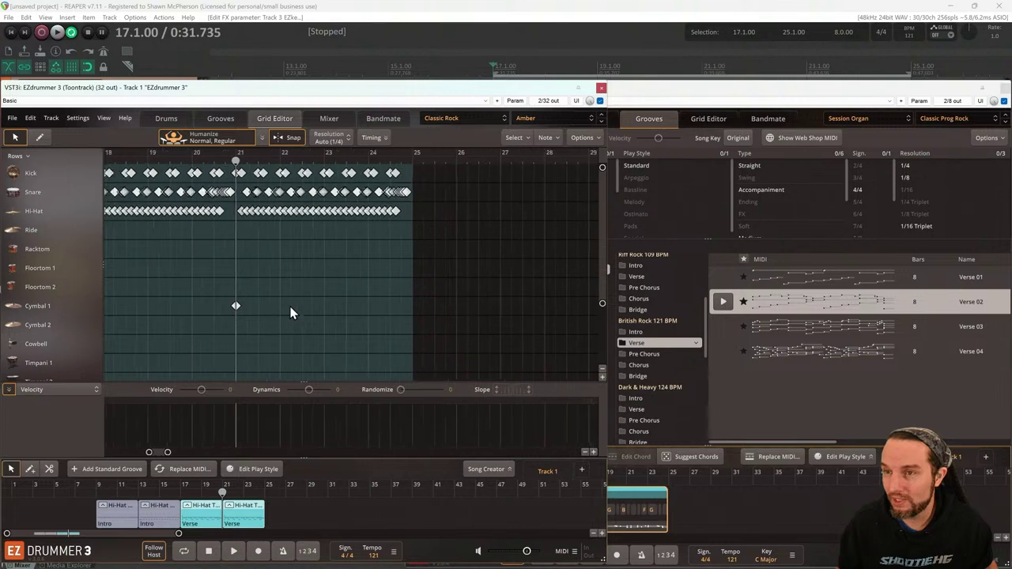
scroll(336, 303, "up", 5)
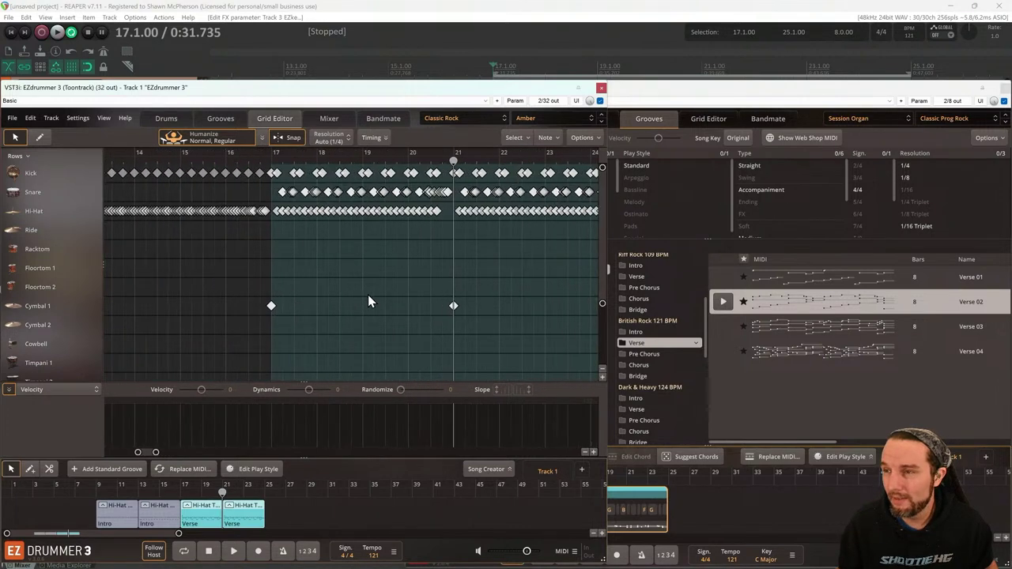
scroll(359, 309, "down", 3)
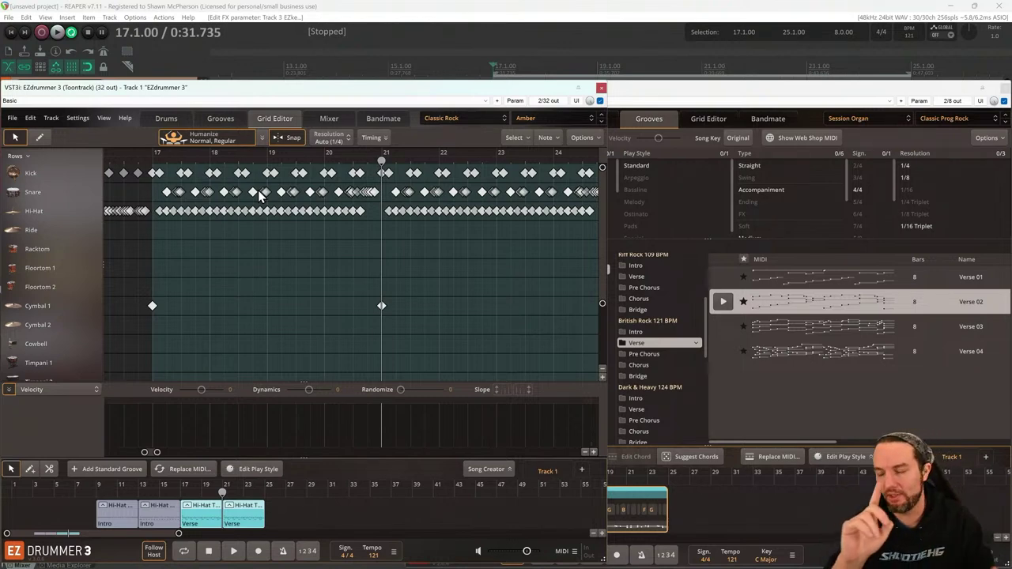
Play the verse from bar 17 while following the kick and snare notes in the Grid Editor
key("space")
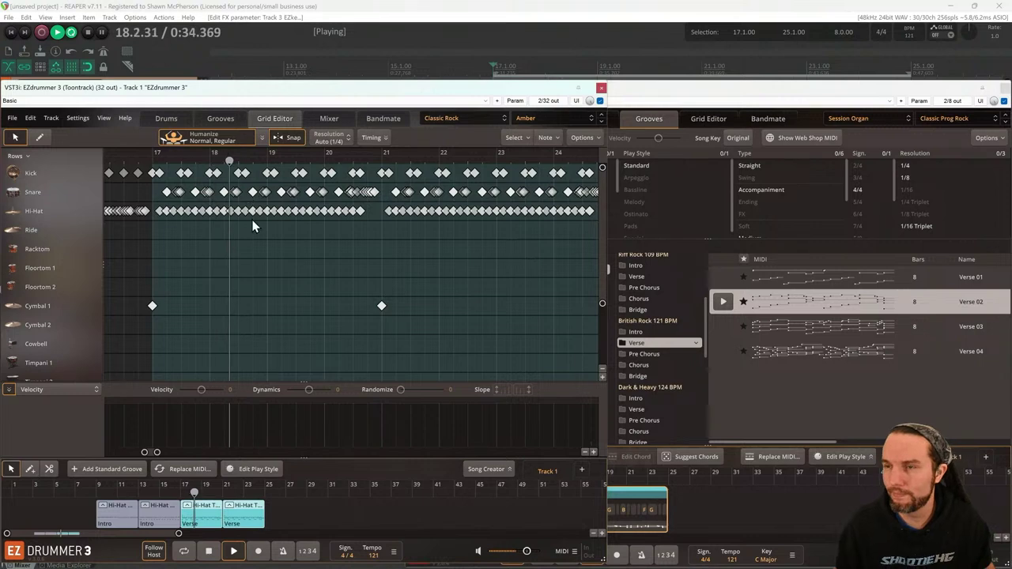
scroll(253, 226, "up", 2)
scroll(254, 222, "up", 1)
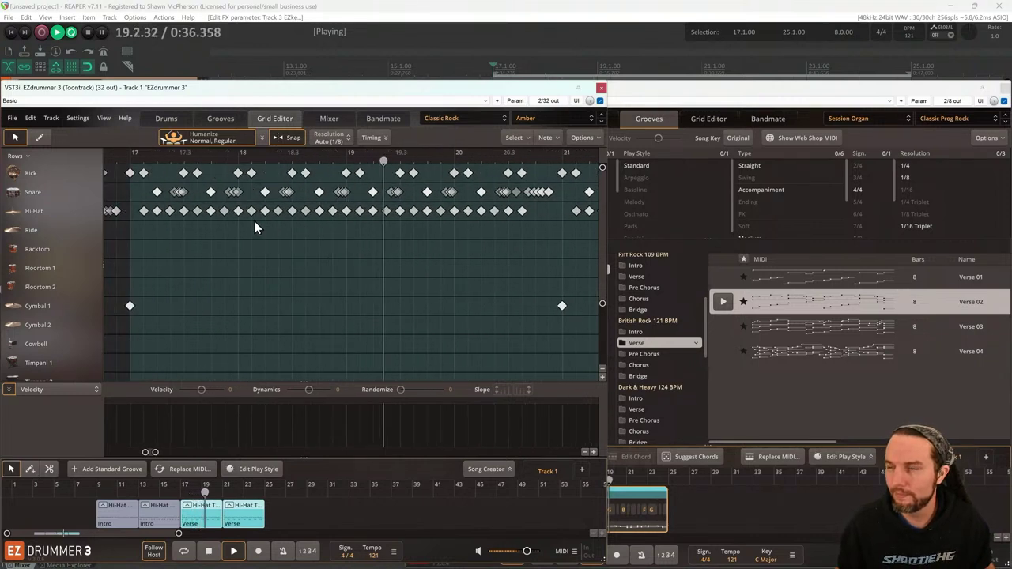
key("space")
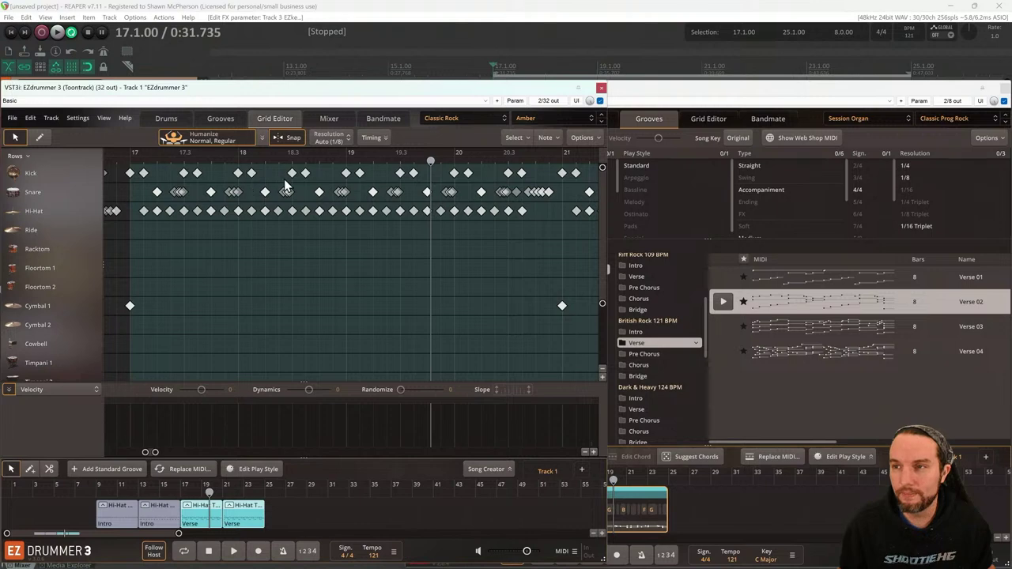
Delete the off-beat kick note right after beat 1 in bars 17, 18 and 19 of the first verse block
scroll(182, 206, "up", 1)
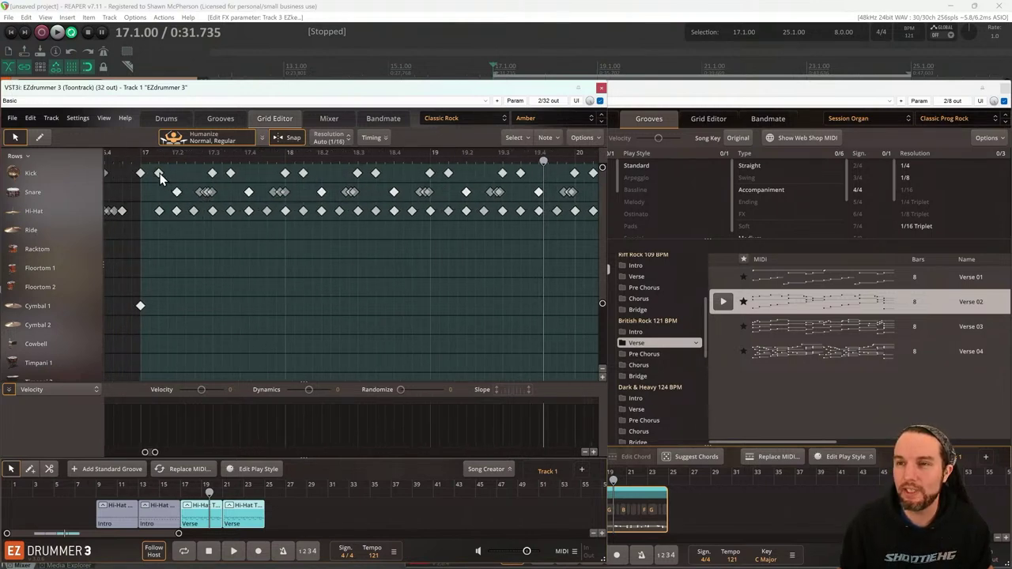
left_click(158, 174)
key("Delete")
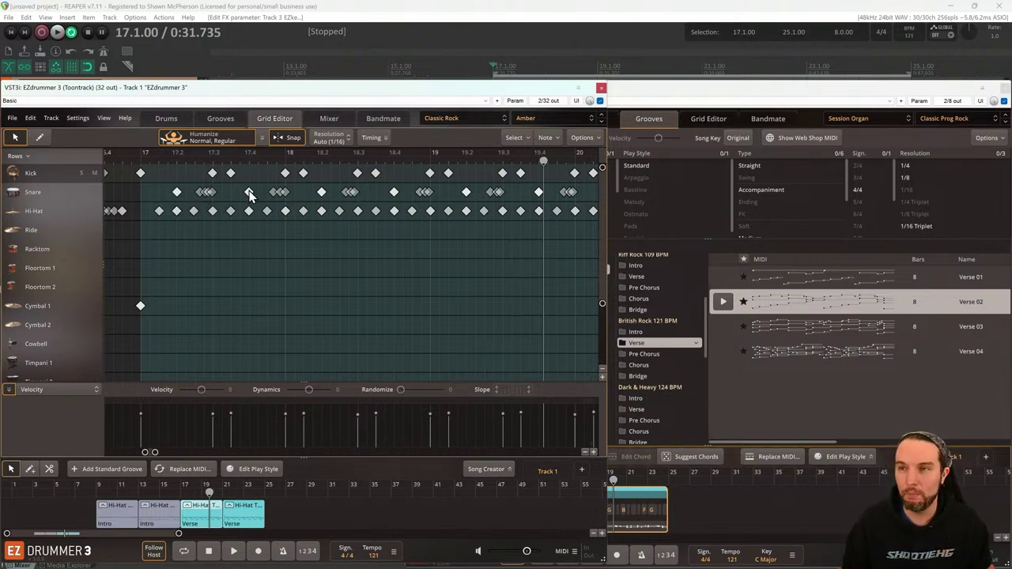
left_click(302, 173)
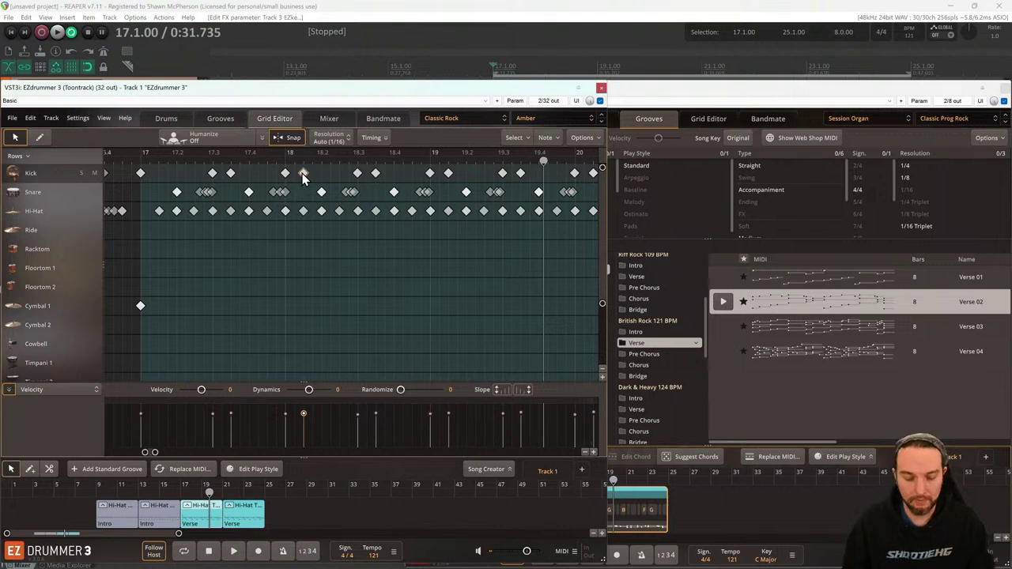
key("Delete")
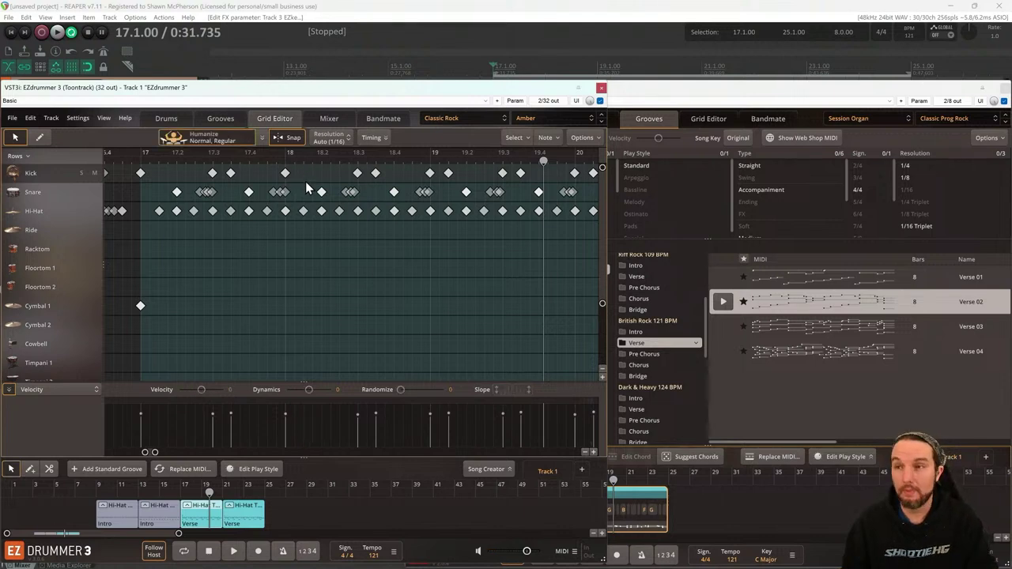
left_click(447, 173)
key("Delete")
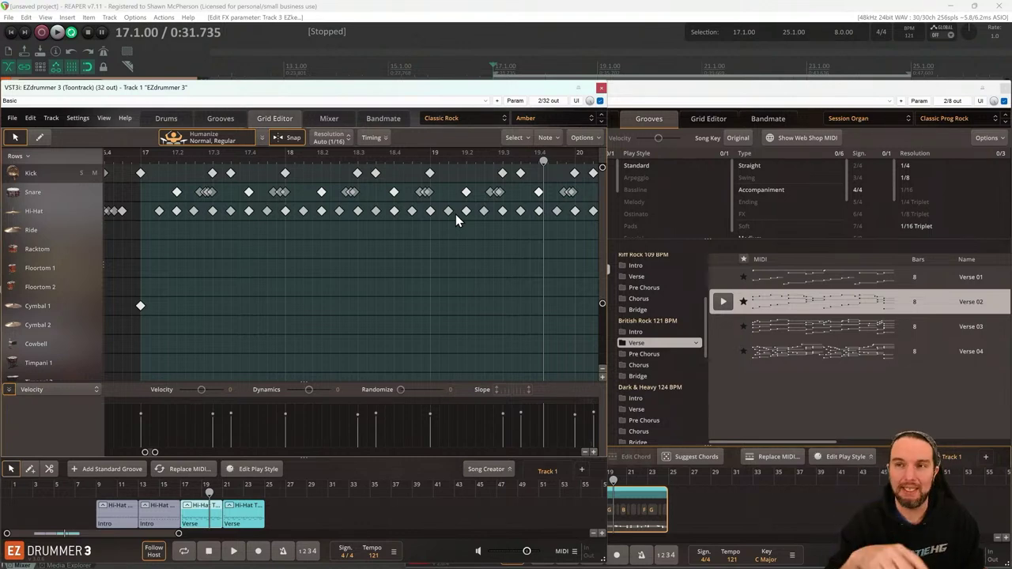
Play the edited verse from bar 17 to compare the thinned kick pattern with the unedited second block
key("space")
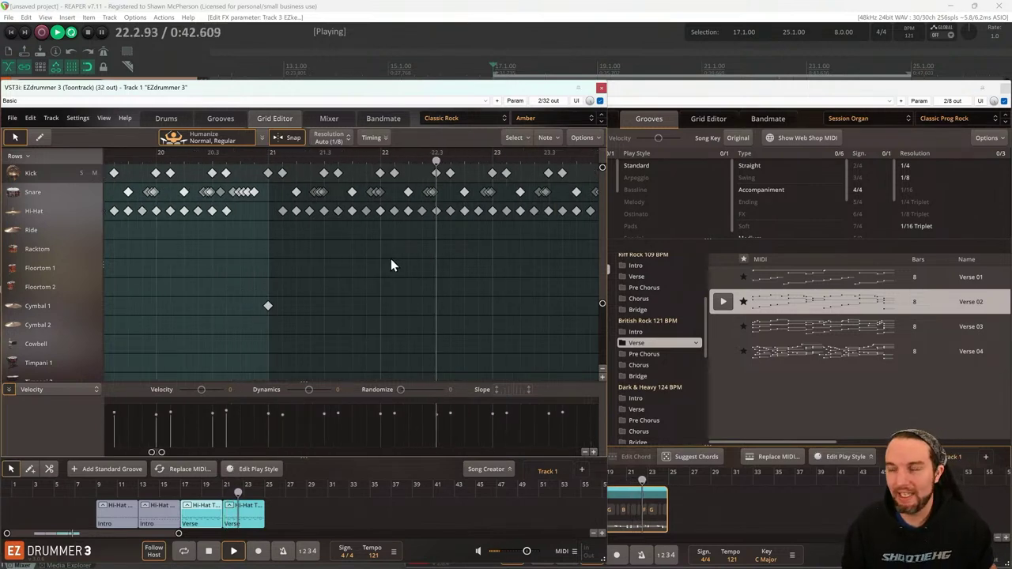
scroll(390, 258, "down", 2)
key("space")
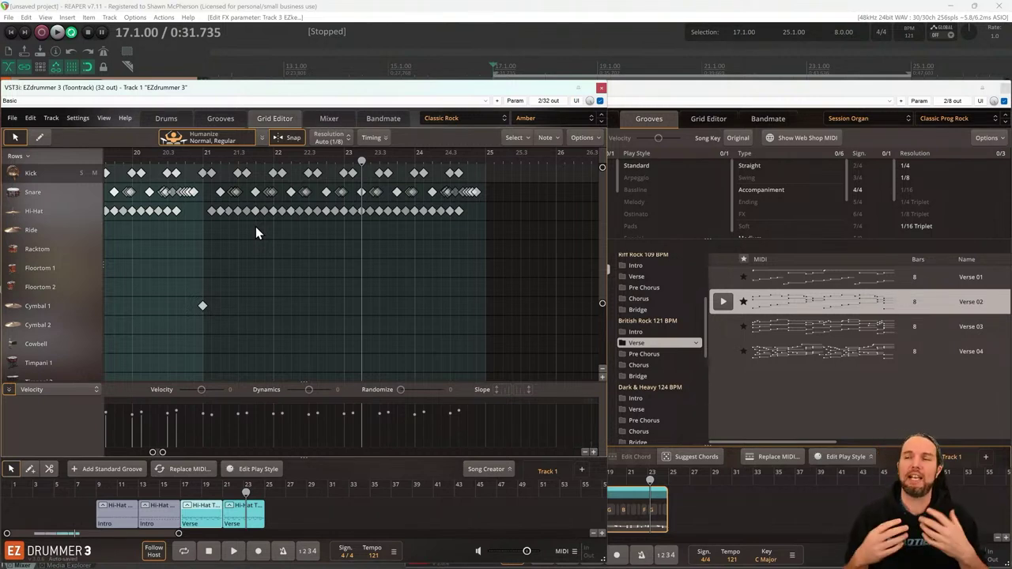
Delete the off-beat kick note right after beat 1 in bars 21 to 24 of the second verse block
left_click(173, 136)
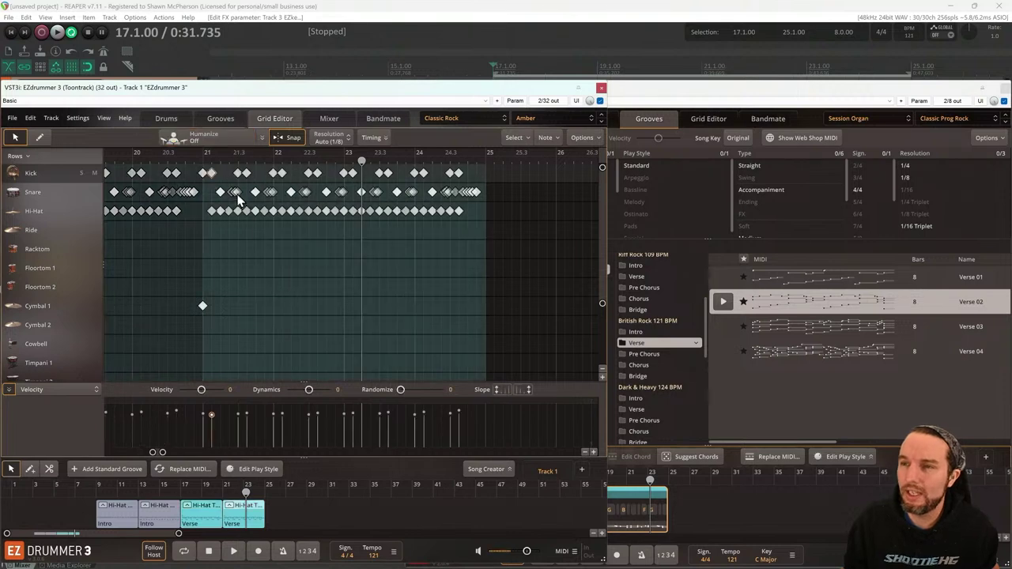
key("ctrl+z")
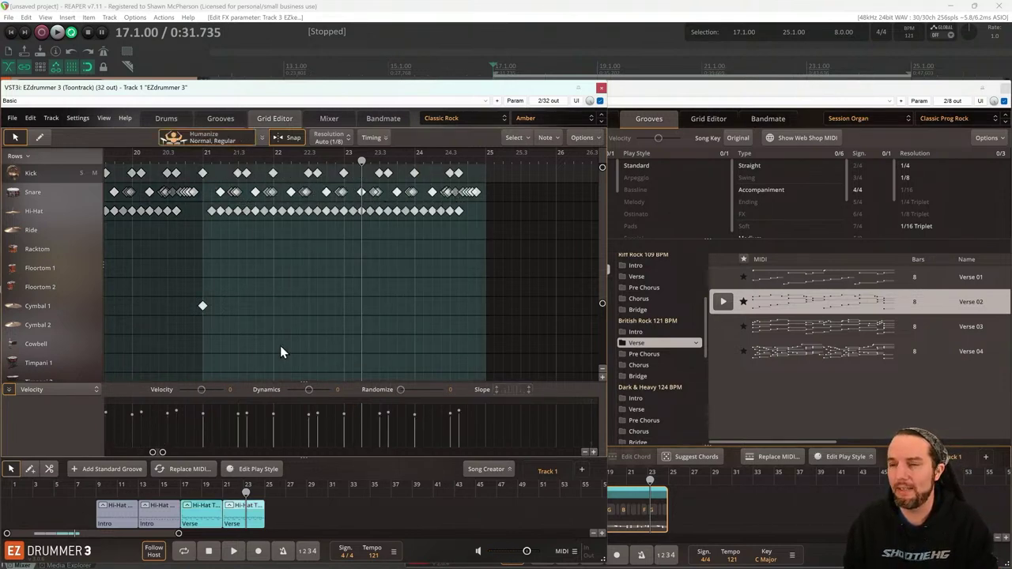
left_click(317, 509)
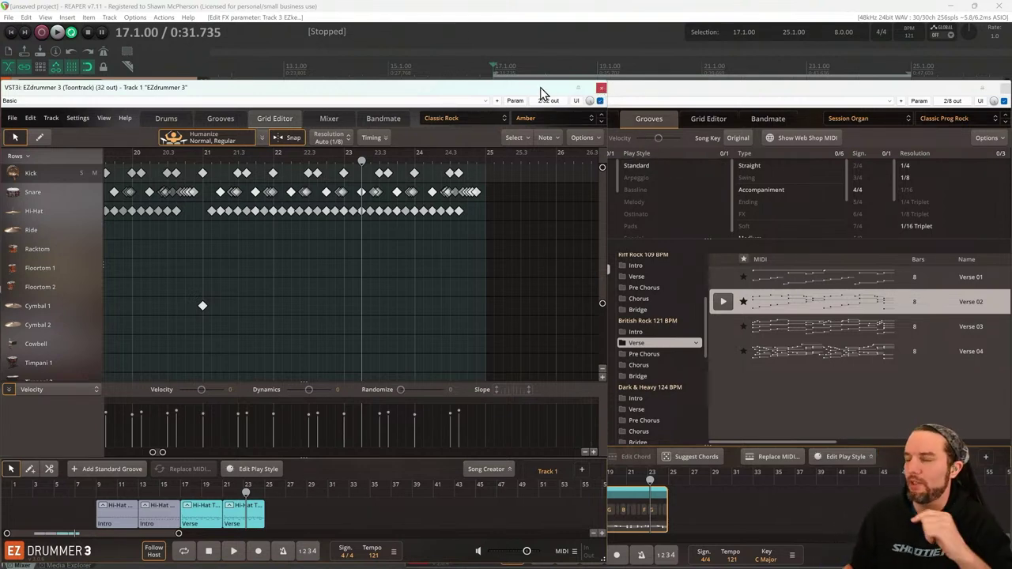
Close EZdrummer 3, open EZbass from its track, and fit its window beside EZkeys 2
left_click(600, 87)
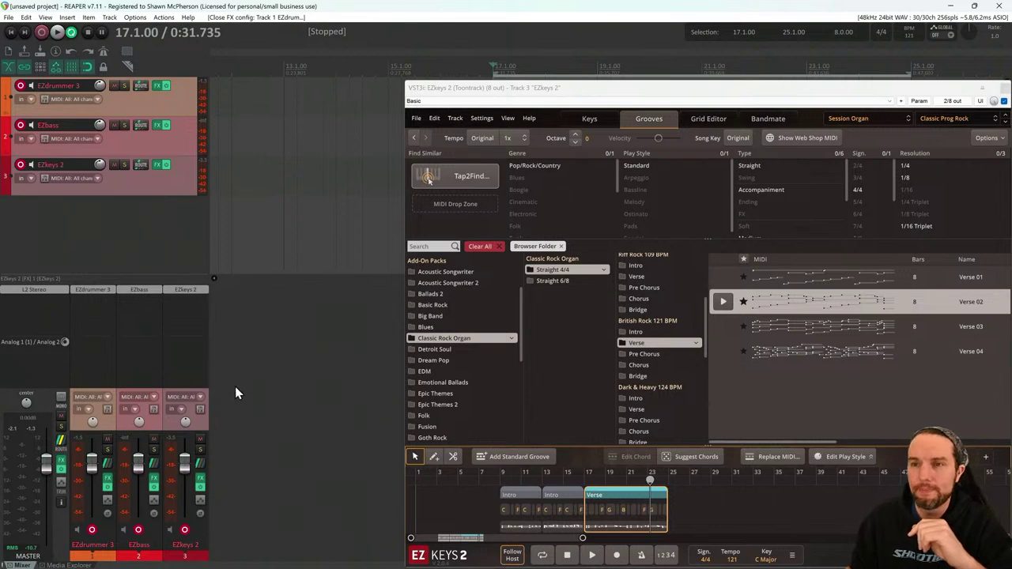
left_click(133, 297)
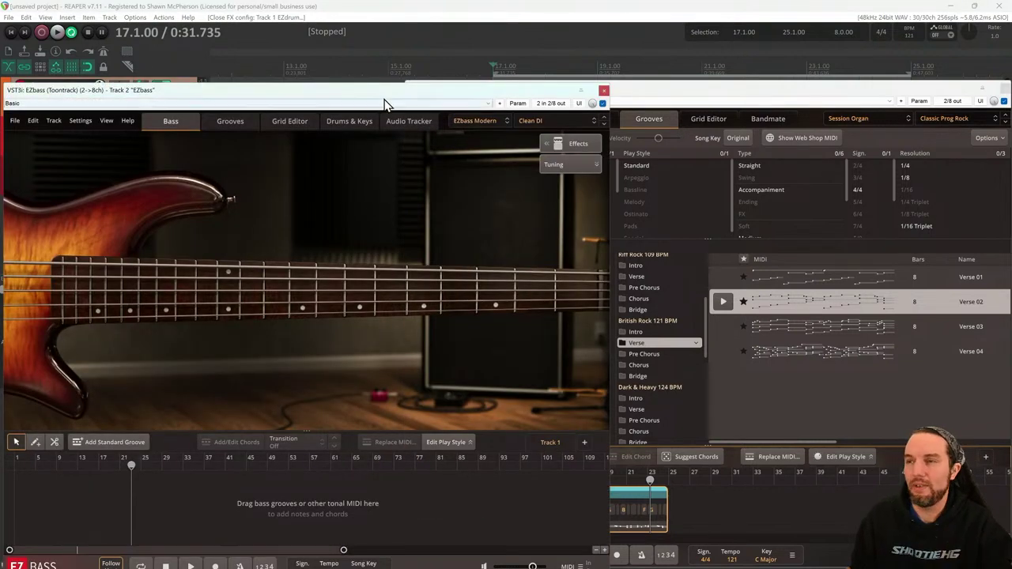
left_click_drag(383, 99, 377, 89)
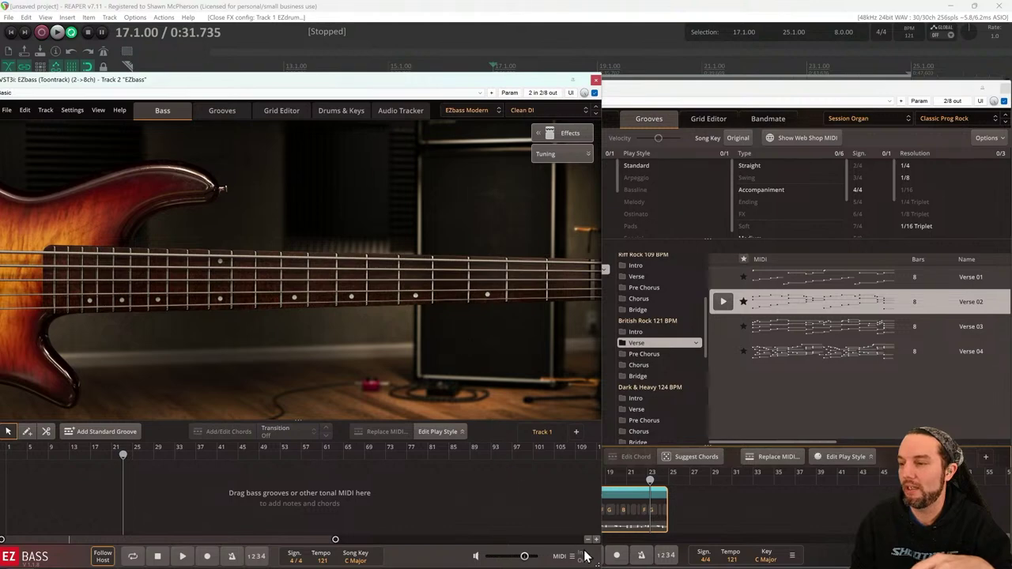
left_click_drag(598, 561, 594, 546)
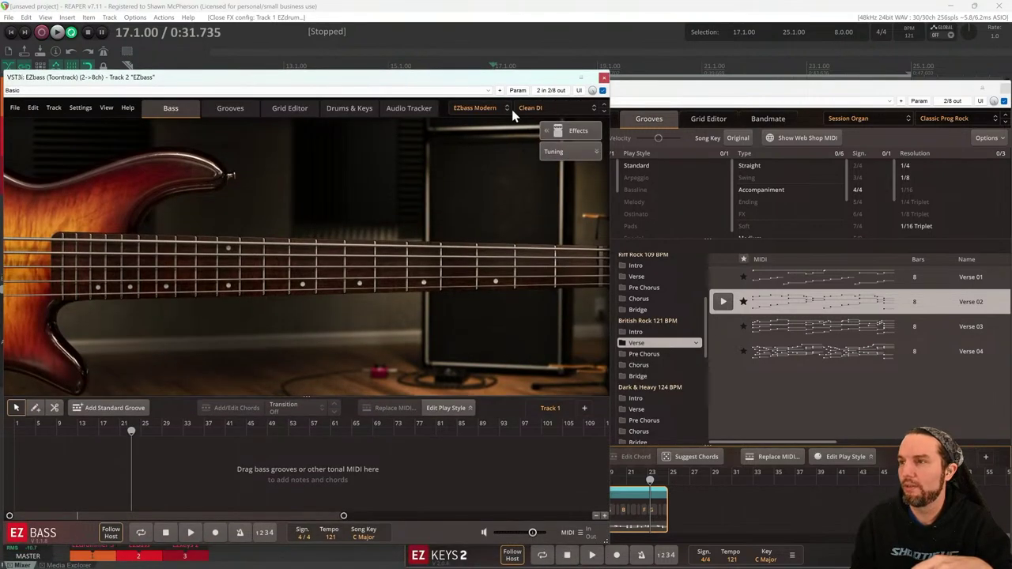
left_click_drag(508, 81, 504, 94)
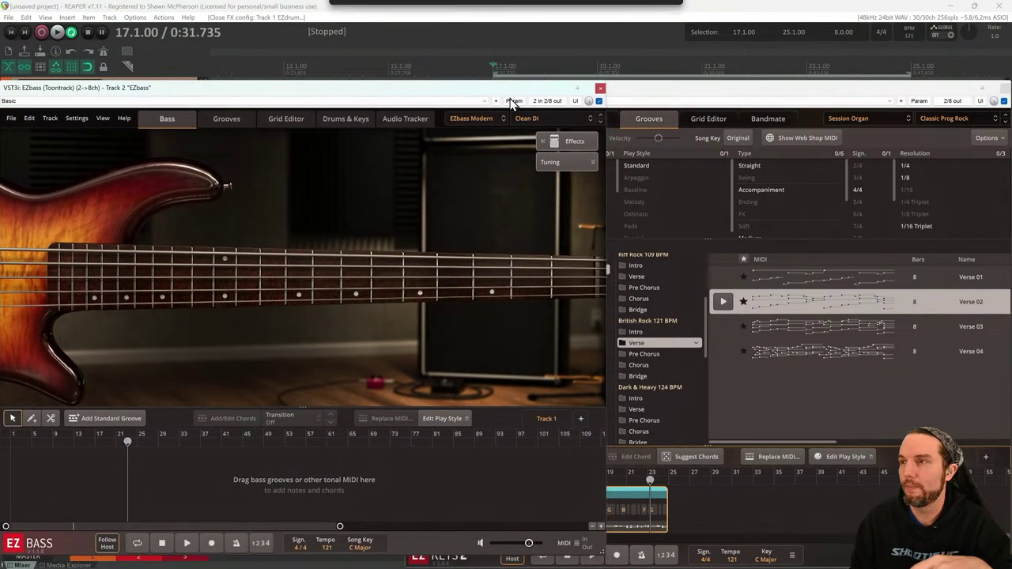
left_click_drag(601, 549, 604, 562)
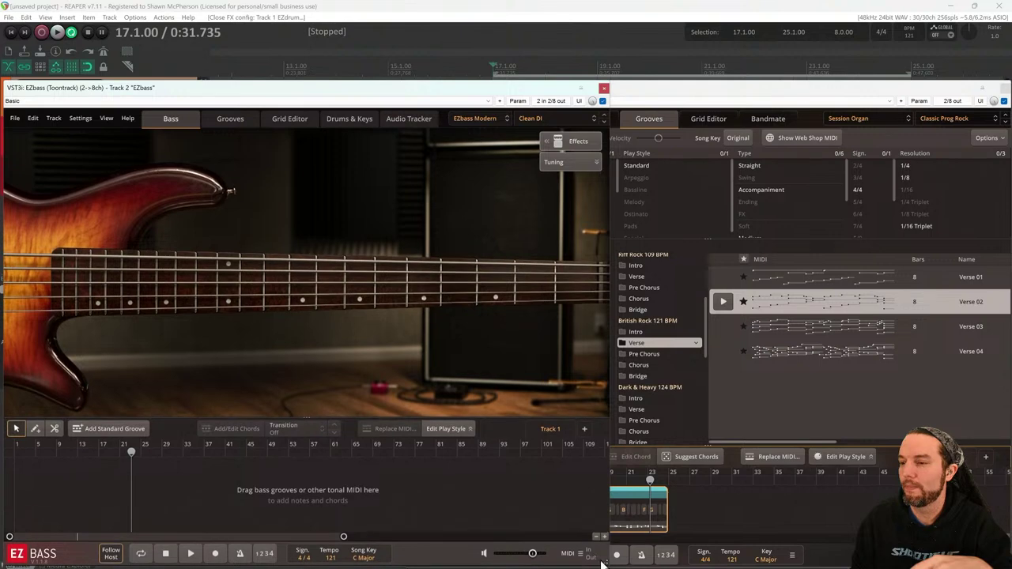
left_click(644, 92)
left_click(395, 87)
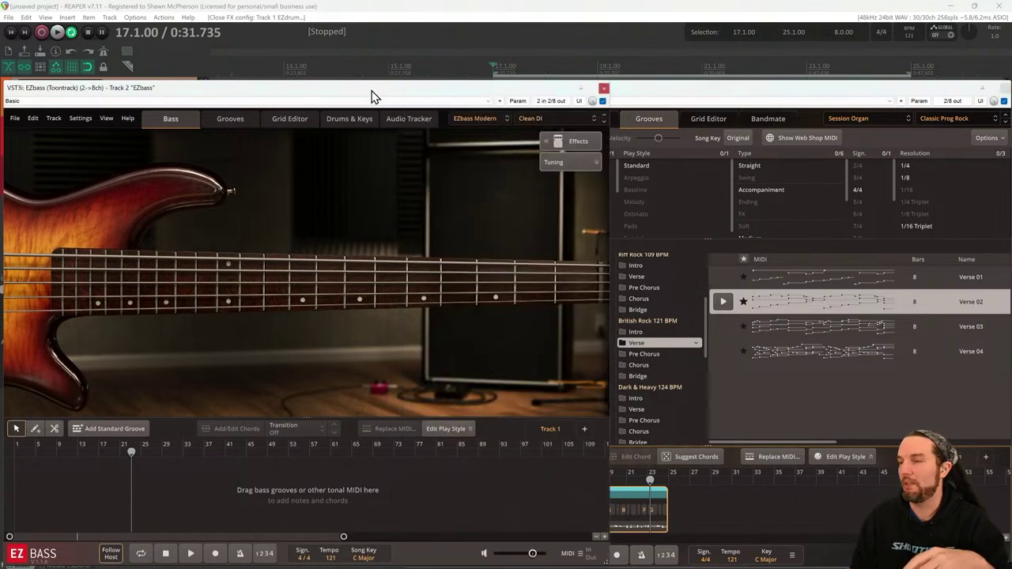
Open the Drums & Keys page in EZbass for generating bass MIDI, and bring EZkeys 2 to the front
left_click(229, 120)
left_click(287, 125)
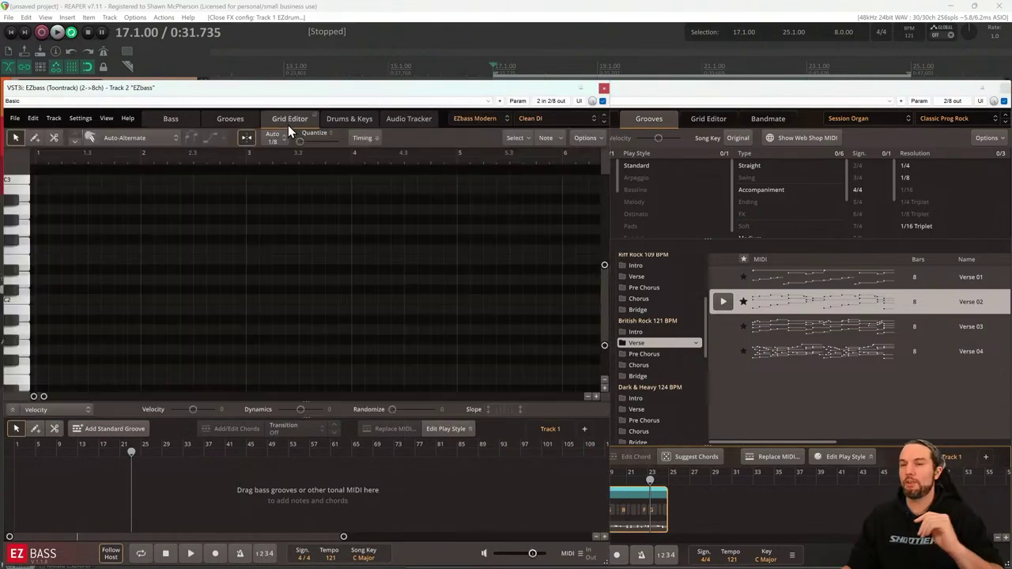
left_click(218, 123)
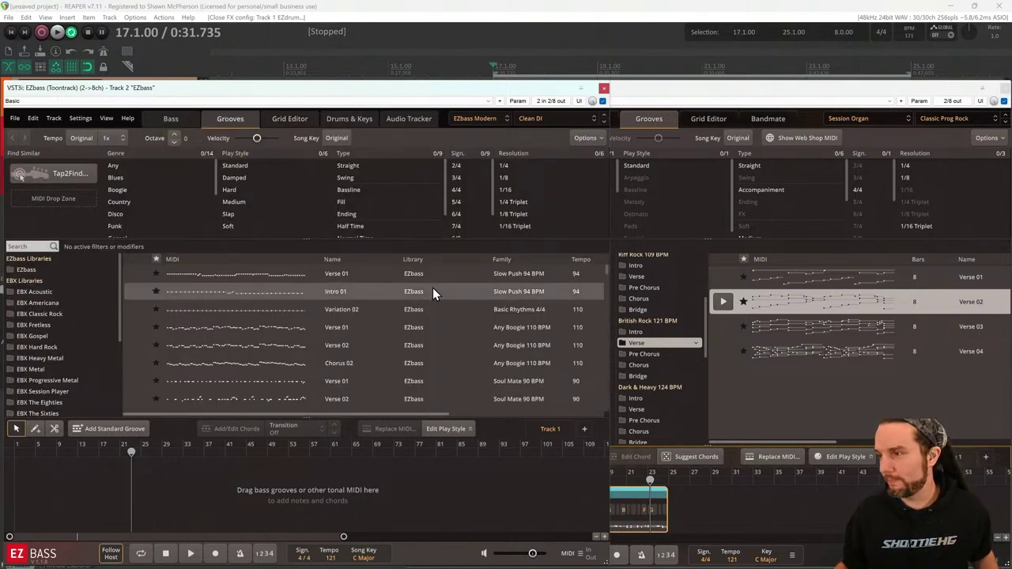
left_click(367, 122)
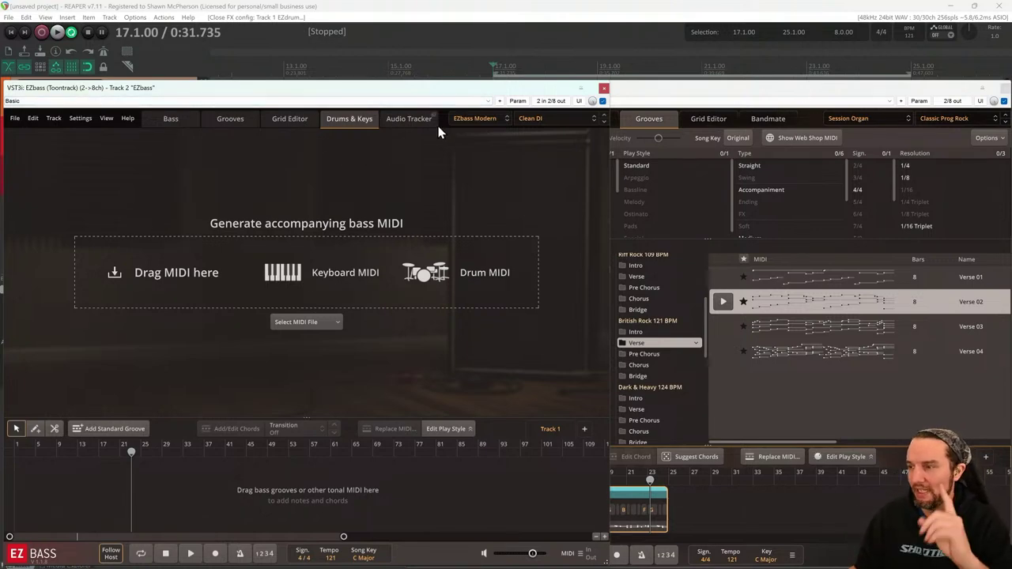
left_click(621, 494)
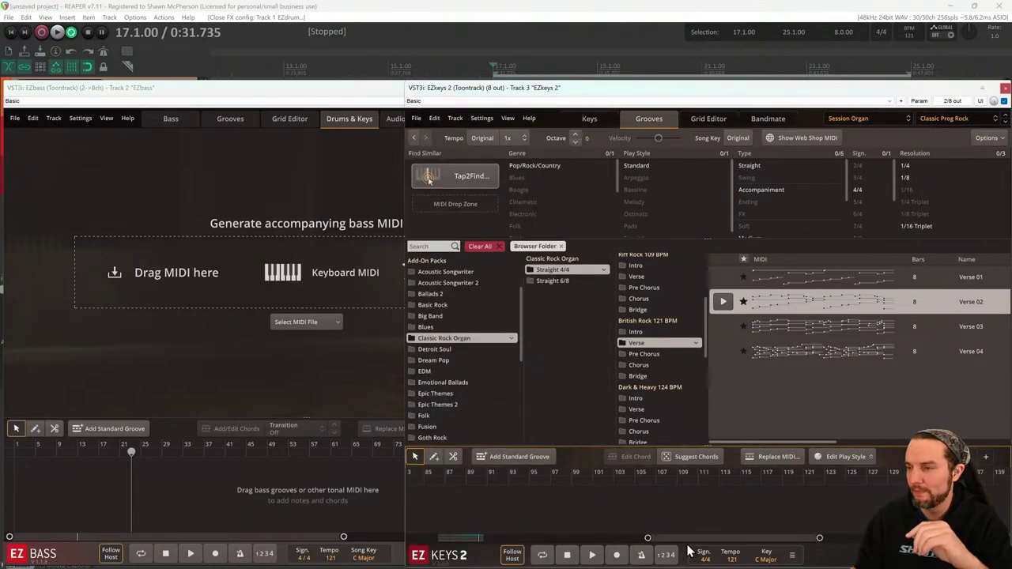
Load the first EZkeys 2 intro block at bar 9 into EZbass as the source for generating bass MIDI
left_click_drag(627, 537, 446, 538)
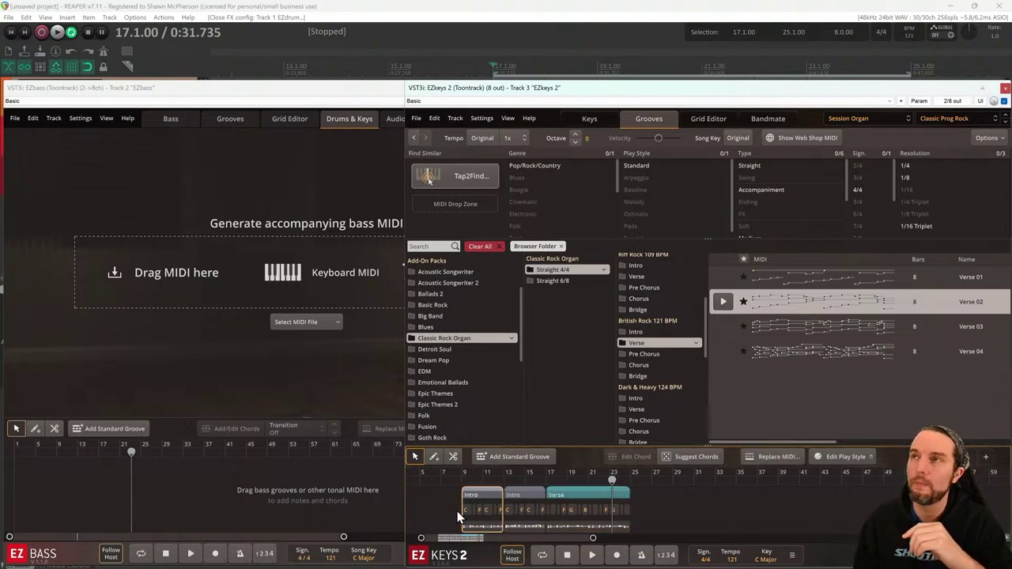
left_click_drag(478, 526, 290, 266)
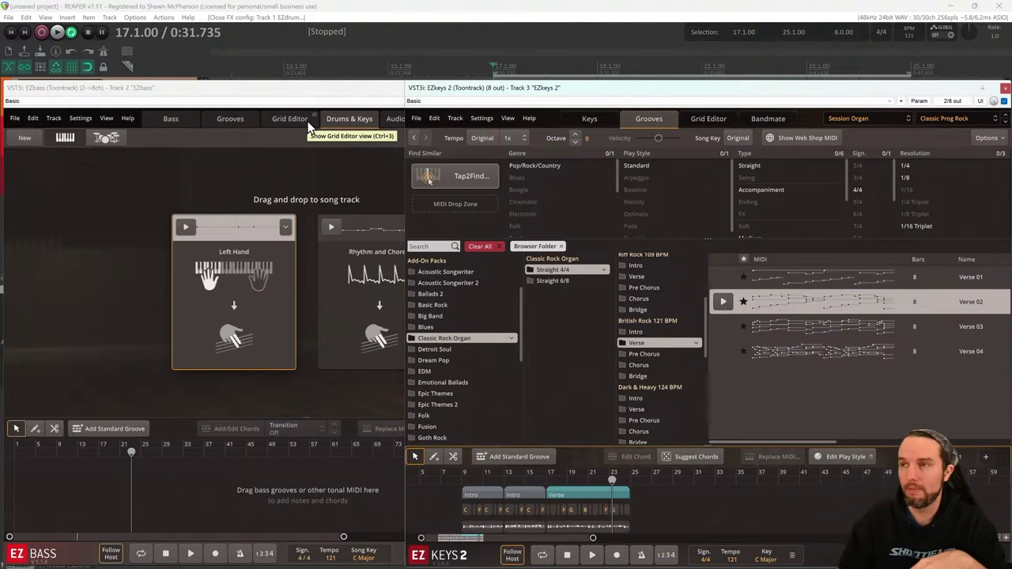
Inspect the kick's Amount control in Edit Play Style for EZdrummer 3's second verse block, and close EZdrummer 3 without editing
left_click(343, 97)
left_click(604, 90)
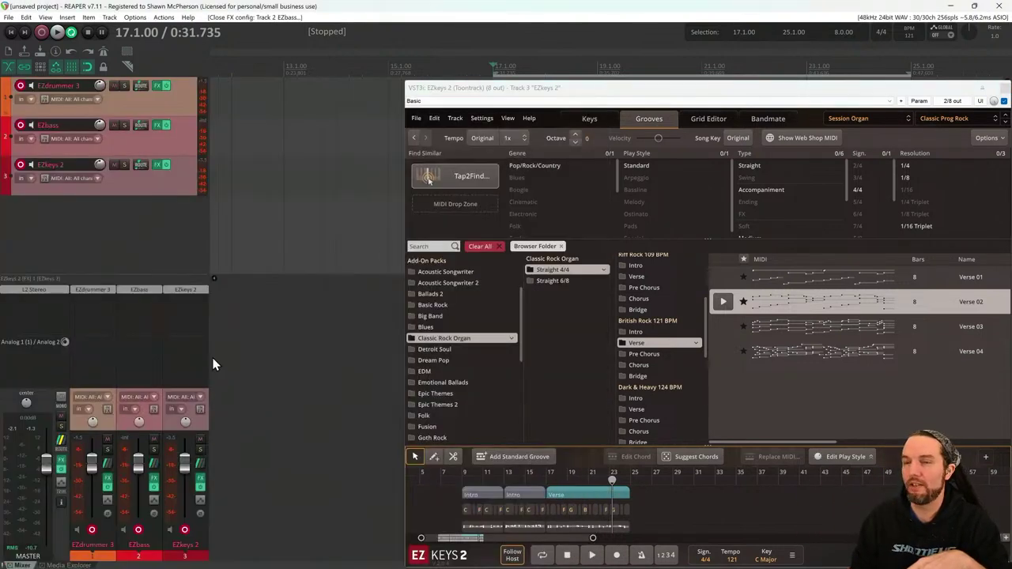
left_click(95, 291)
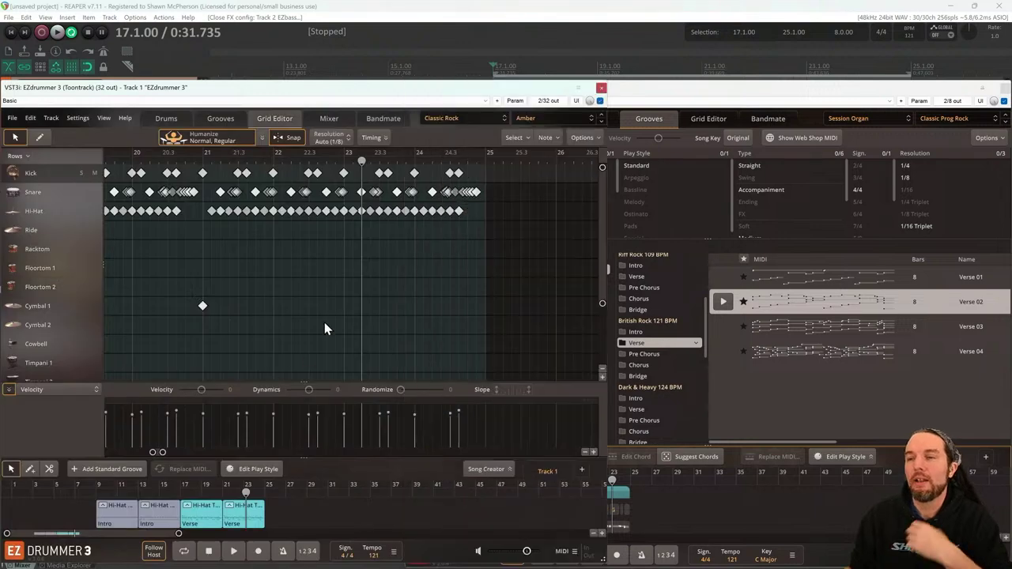
left_click(241, 517)
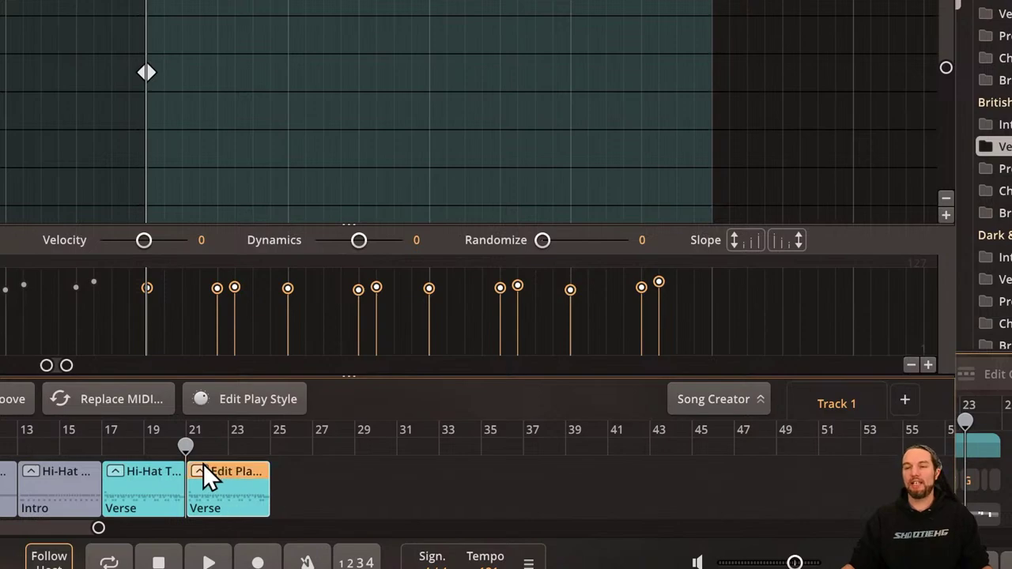
left_click(200, 472)
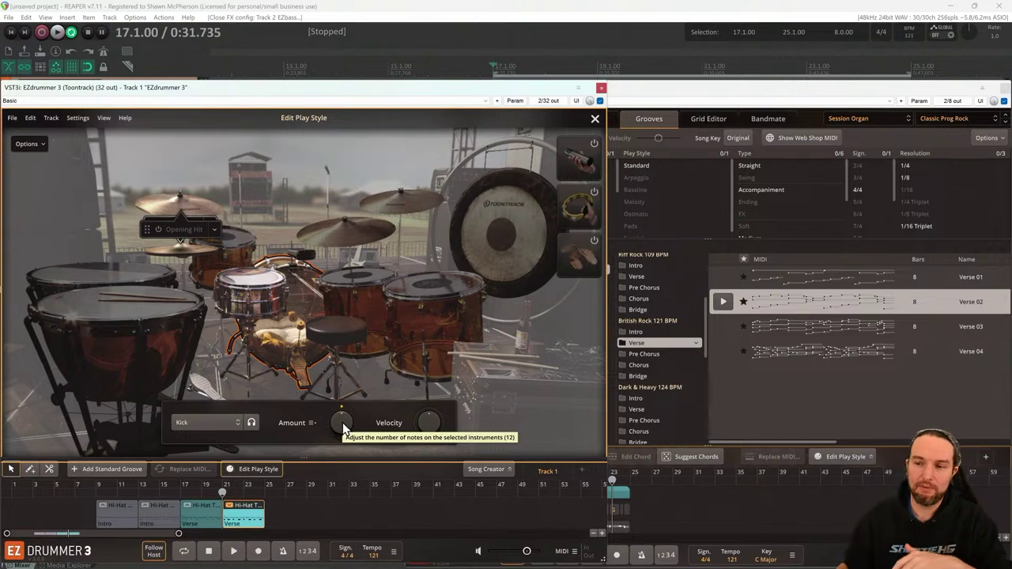
left_click(314, 510)
left_click(596, 120)
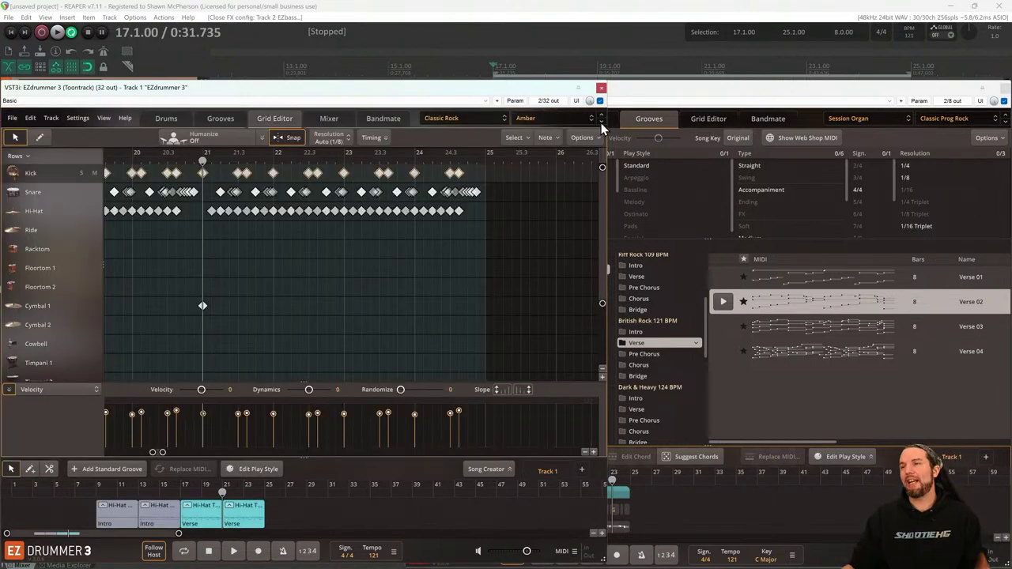
left_click(601, 88)
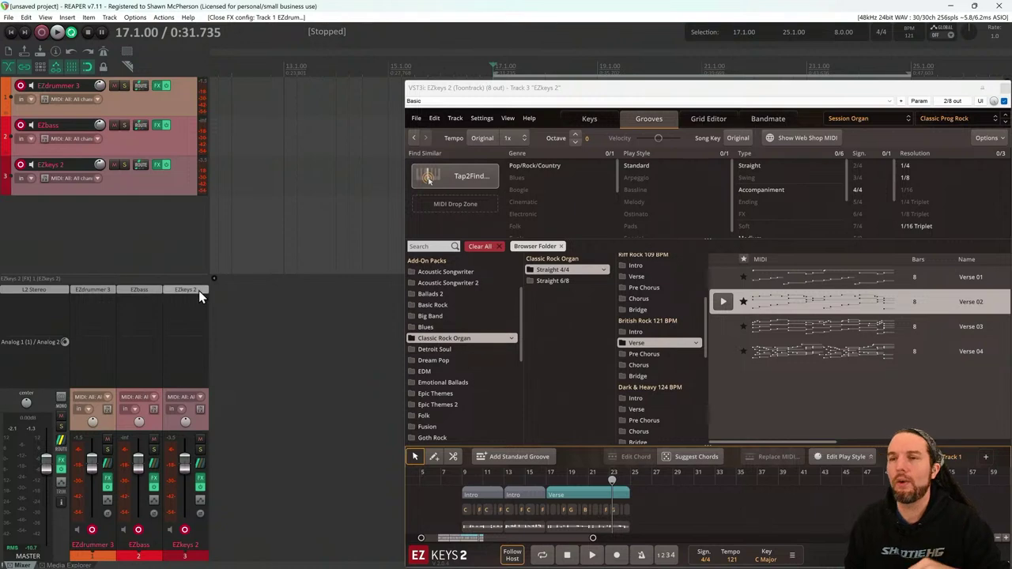
Reopen EZbass beside EZkeys 2 and load the first intro block into its bass MIDI generator again
left_click(141, 288)
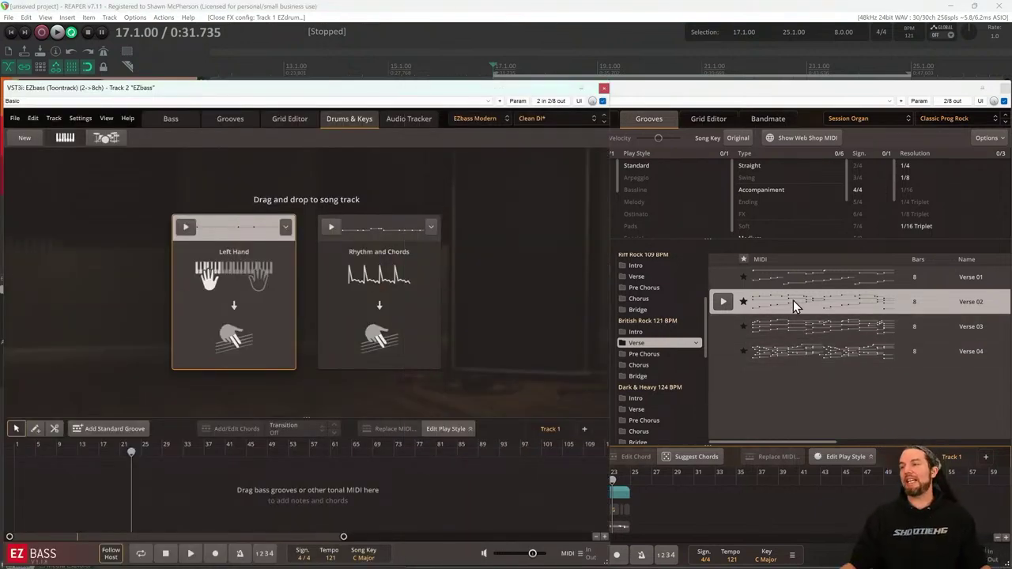
left_click(688, 481)
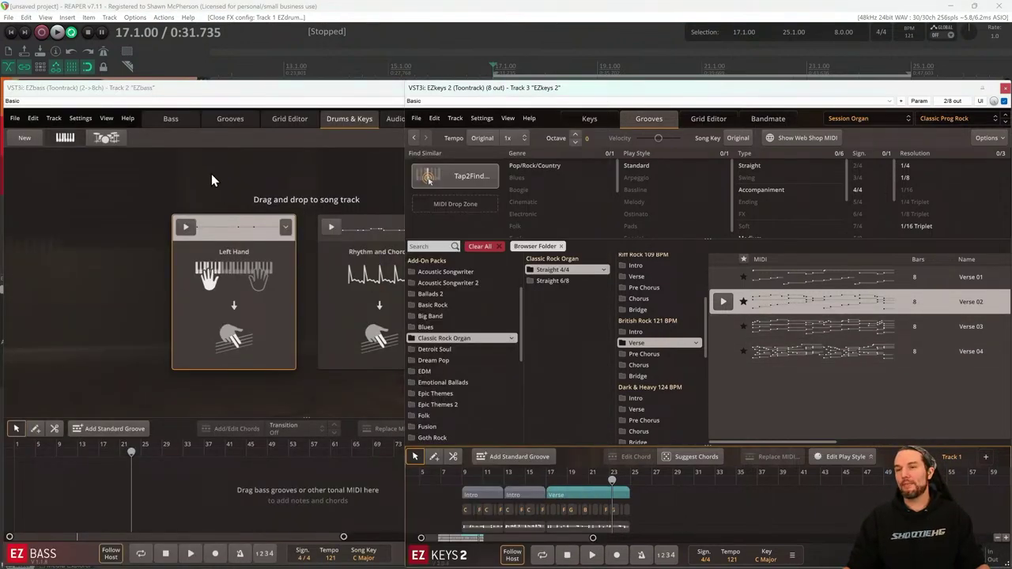
left_click(490, 524)
left_click_drag(490, 523, 337, 289)
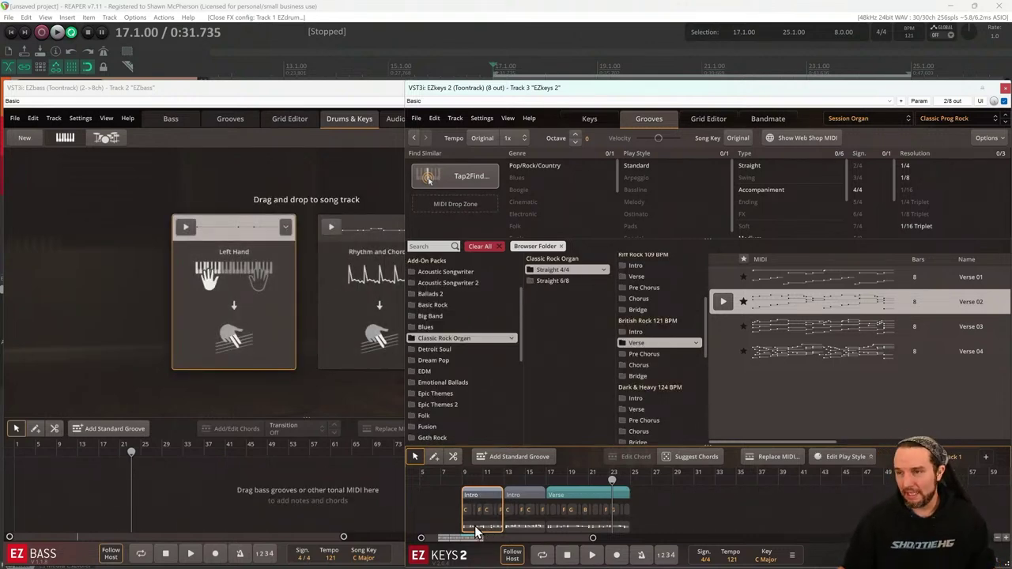
Play the song from bar 17 while auditioning the Rhythm and Chords bass variation in EZbass
left_click(335, 96)
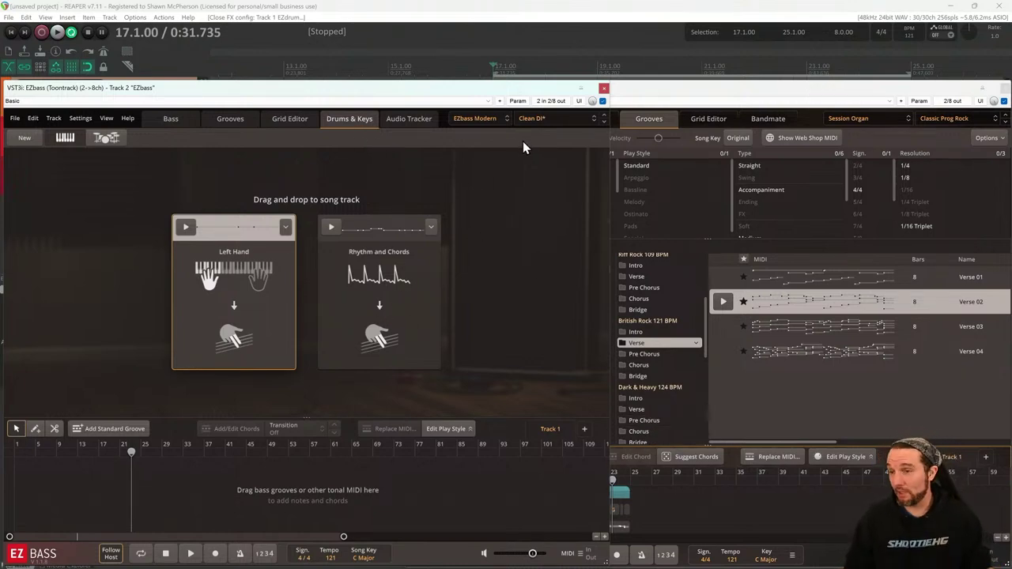
key("space")
left_click(332, 228)
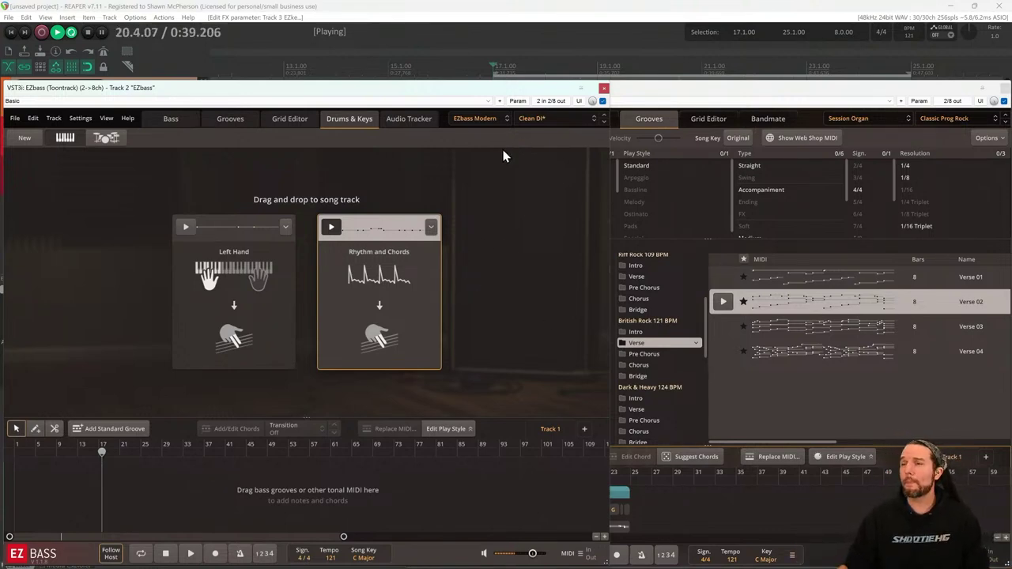
Try the Fretless sound library in EZbass and check its presets
left_click(478, 118)
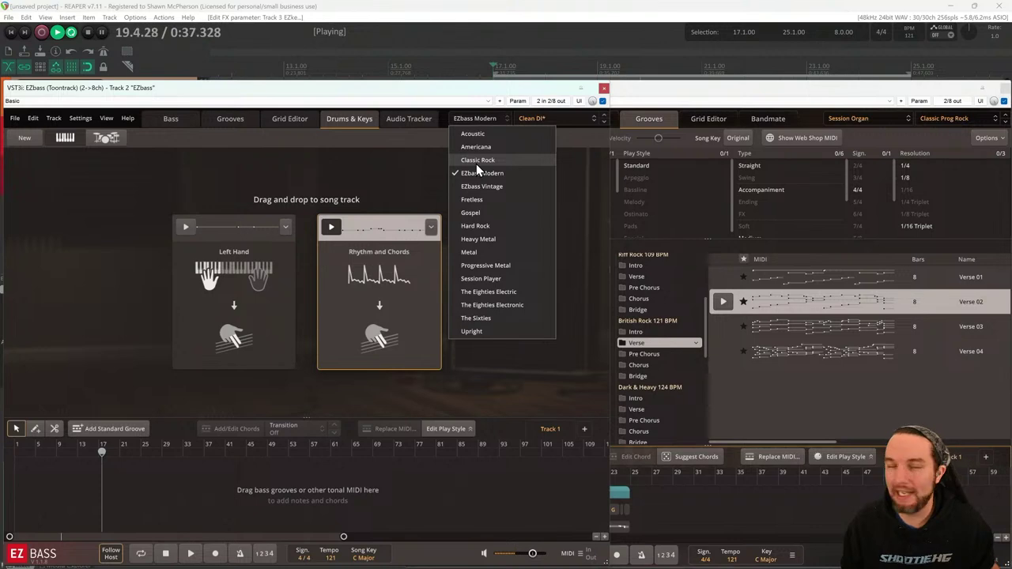
left_click(516, 200)
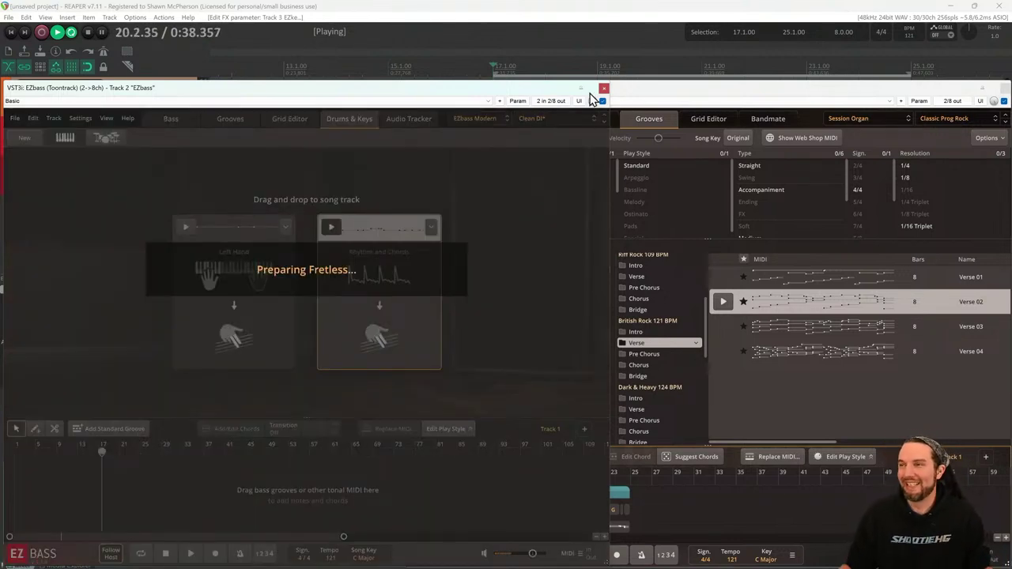
left_click(543, 118)
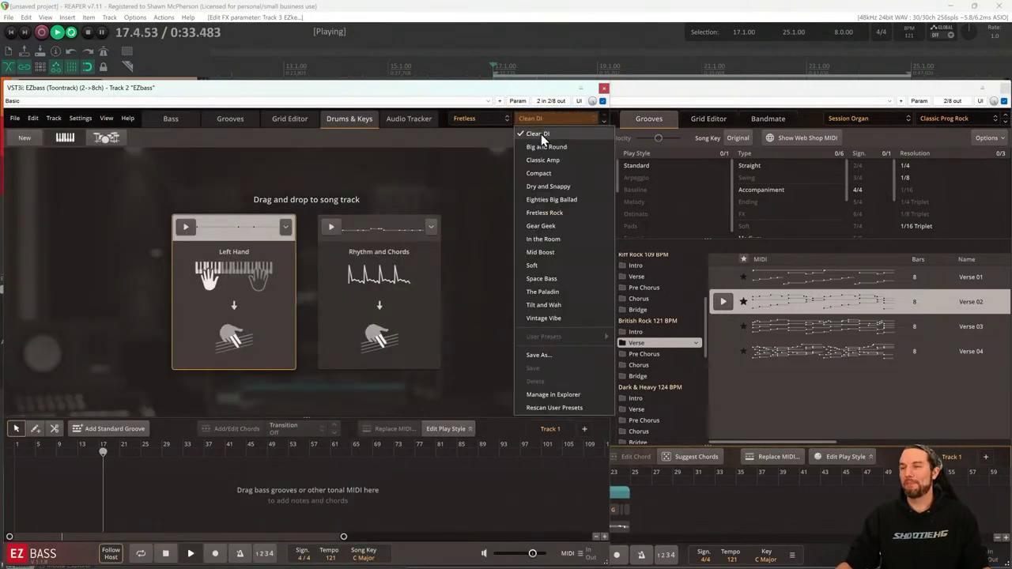
Switch the EZbass sound library to Gospel and stop playback
left_click(478, 118)
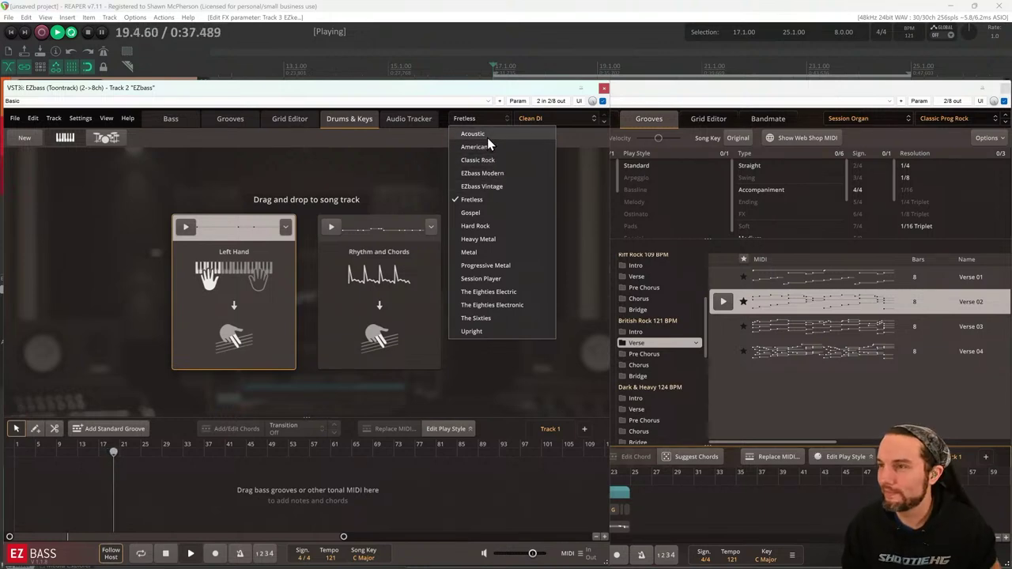
left_click(482, 213)
left_click(674, 88)
key("space")
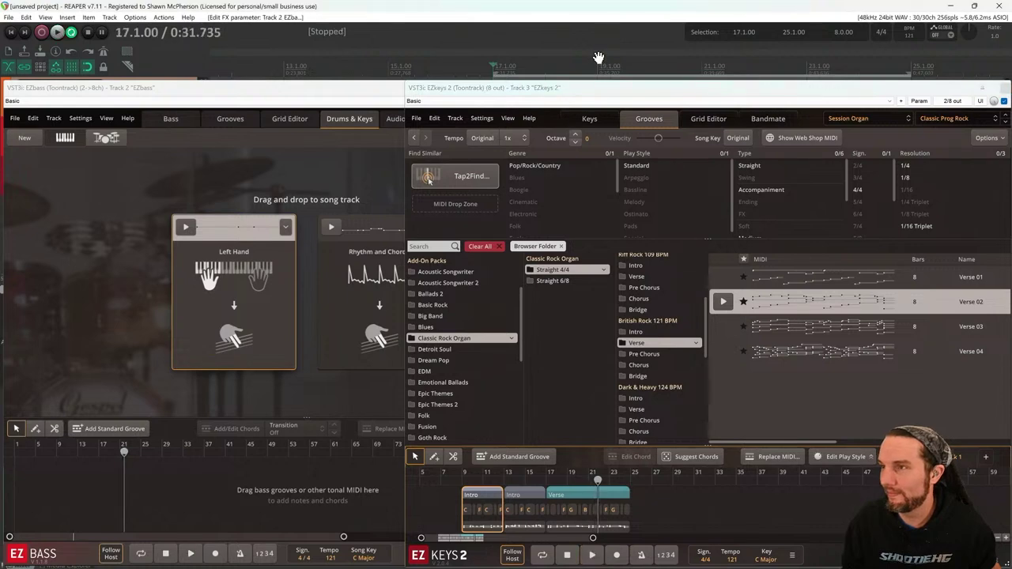
Move the loop selection to bars 9 to 17 and audition the Rhythm and Chords variation over the intro
left_click_drag(492, 71, 514, 79)
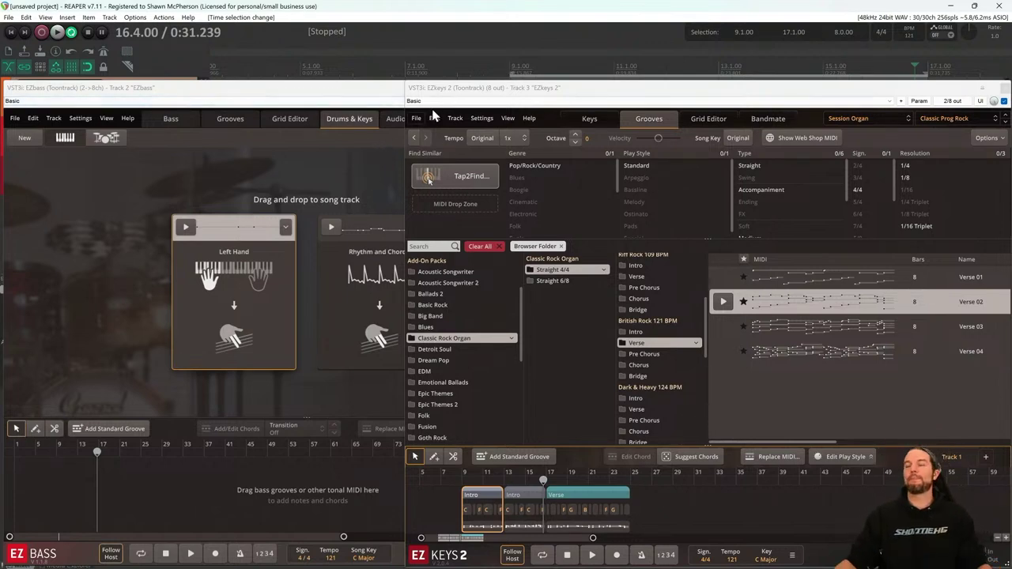
left_click(513, 62)
key("space")
left_click(359, 230)
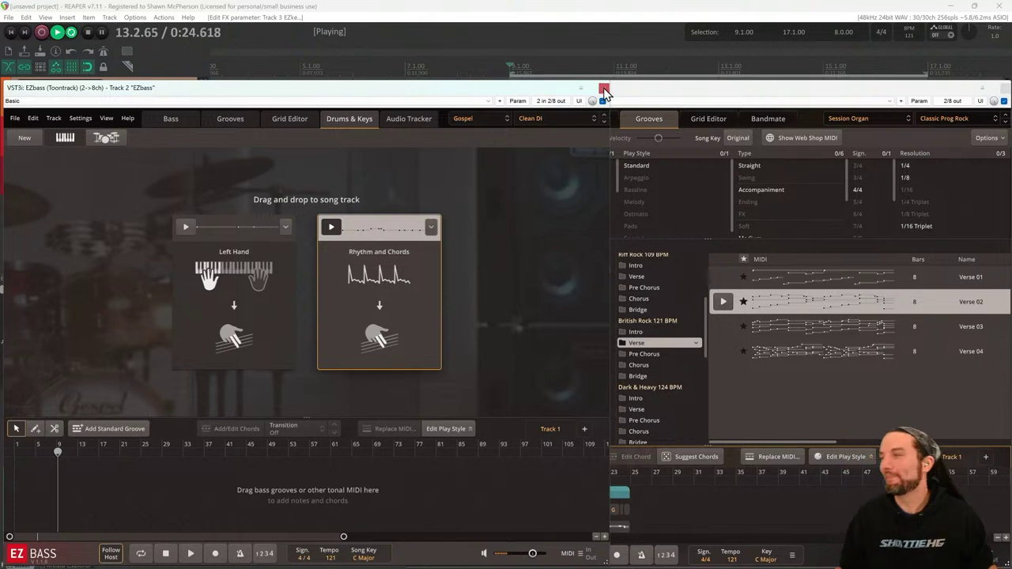
Keep the Gospel bass library, set its preset to Blended Amp - N, and stop playback
left_click(490, 120)
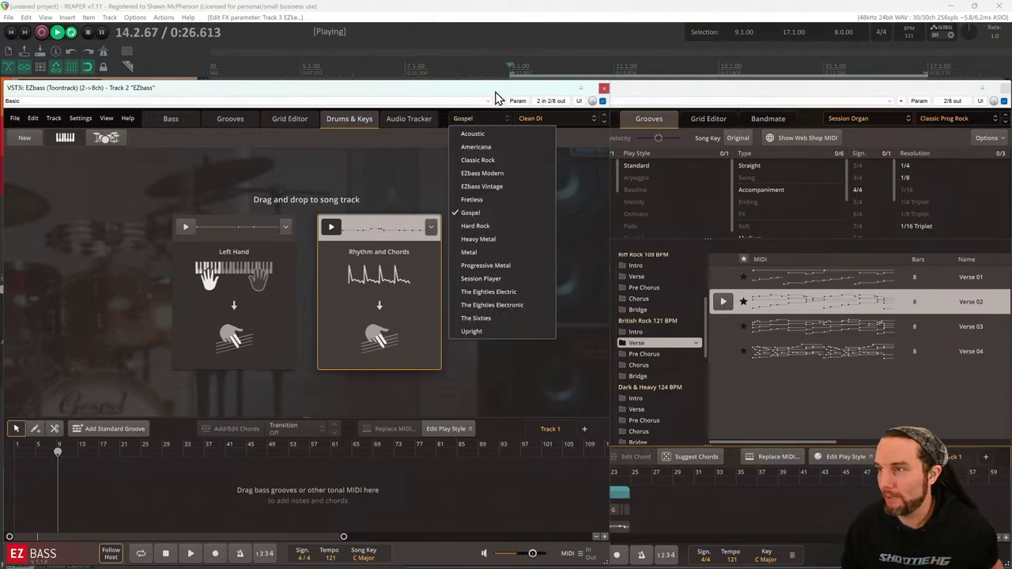
left_click(490, 118)
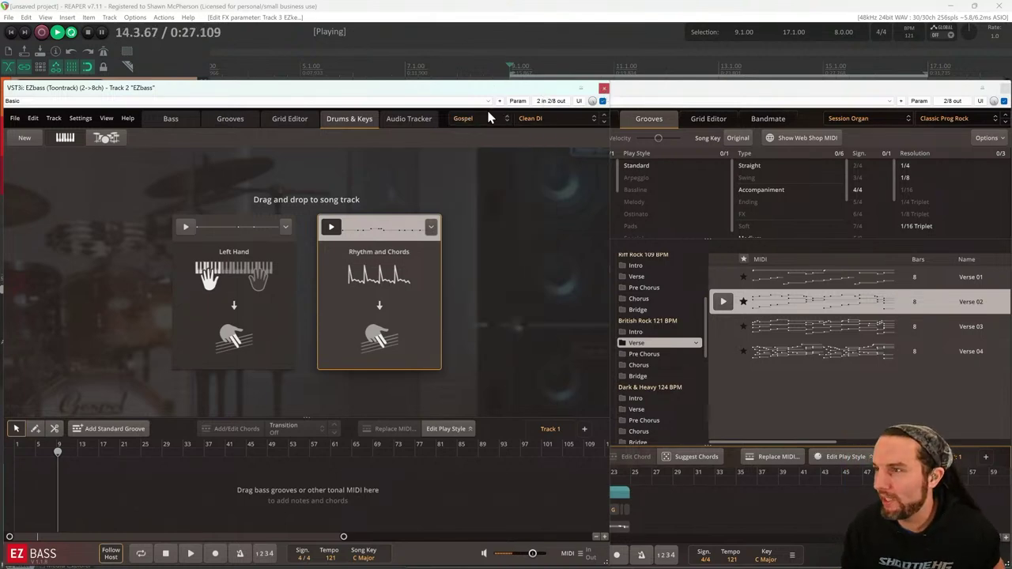
left_click(527, 124)
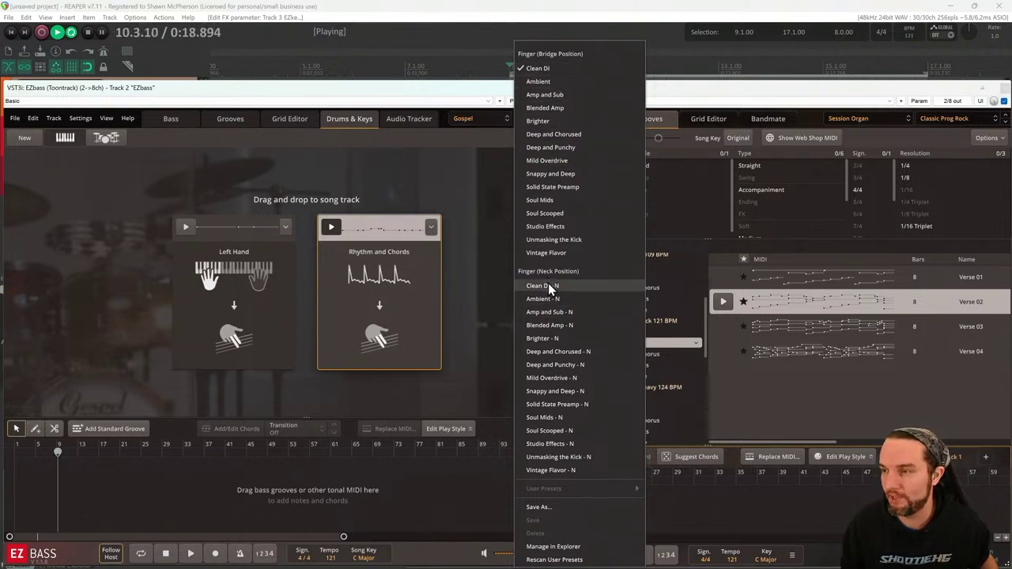
left_click(549, 325)
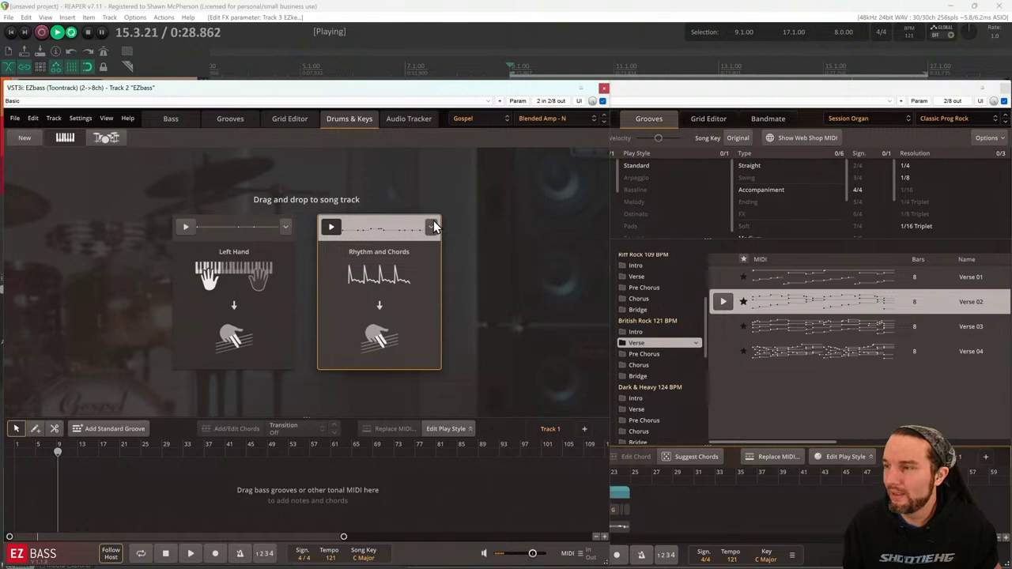
key("space")
Place the Rhythm and Chords bass variation on the EZbass song track at bar 9 and again at bar 13
left_click(680, 92)
left_click(351, 93)
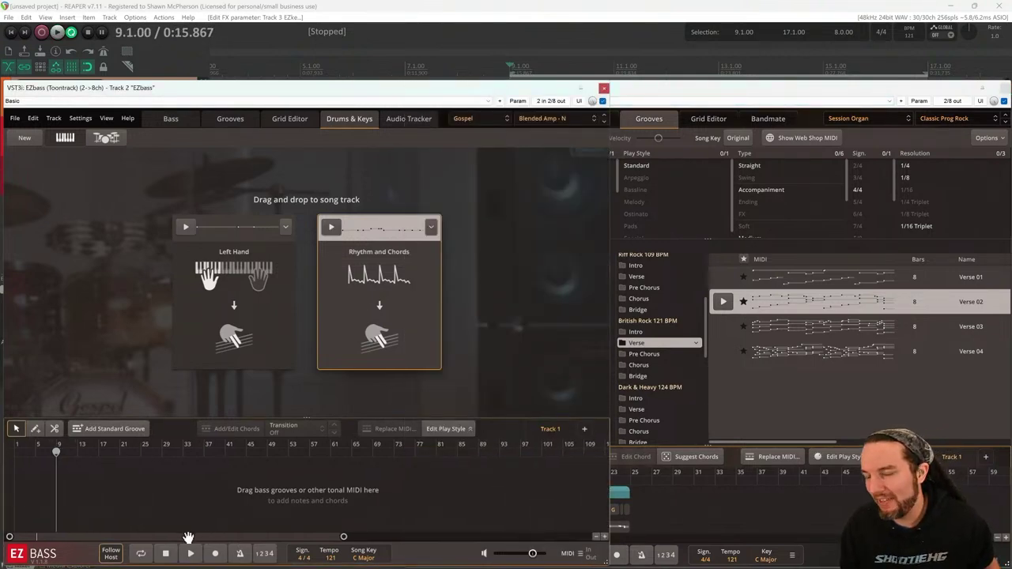
left_click_drag(367, 267, 68, 472)
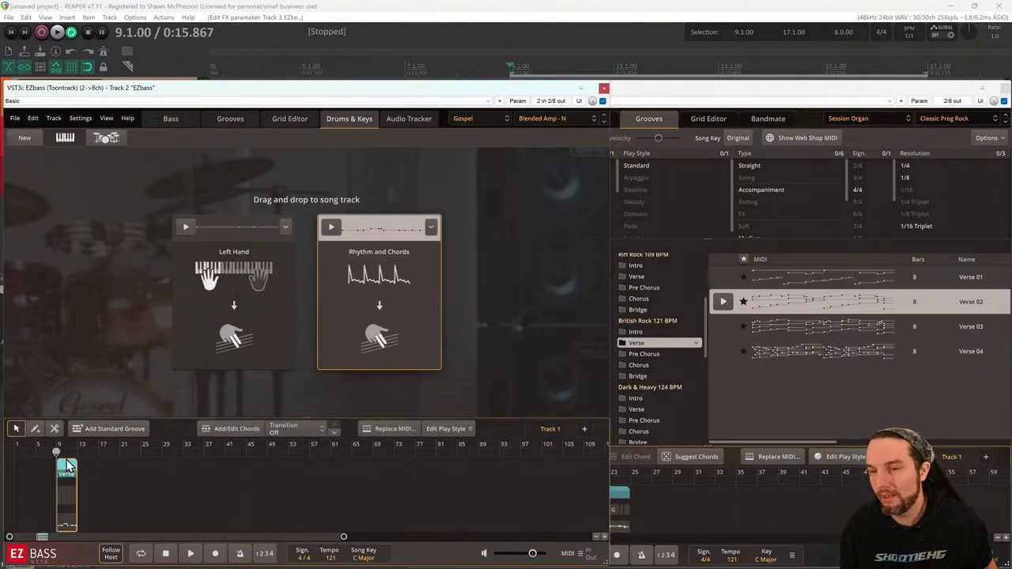
left_click_drag(348, 266, 88, 482)
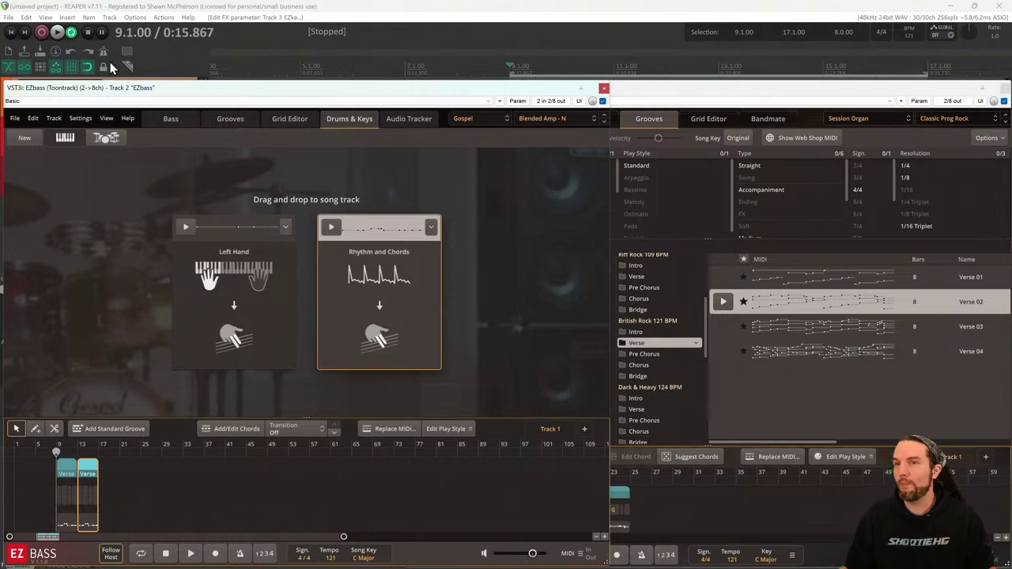
Turn off repeat in REAPER and play the intro from bar 9 to hear the generated bass part
left_click(71, 32)
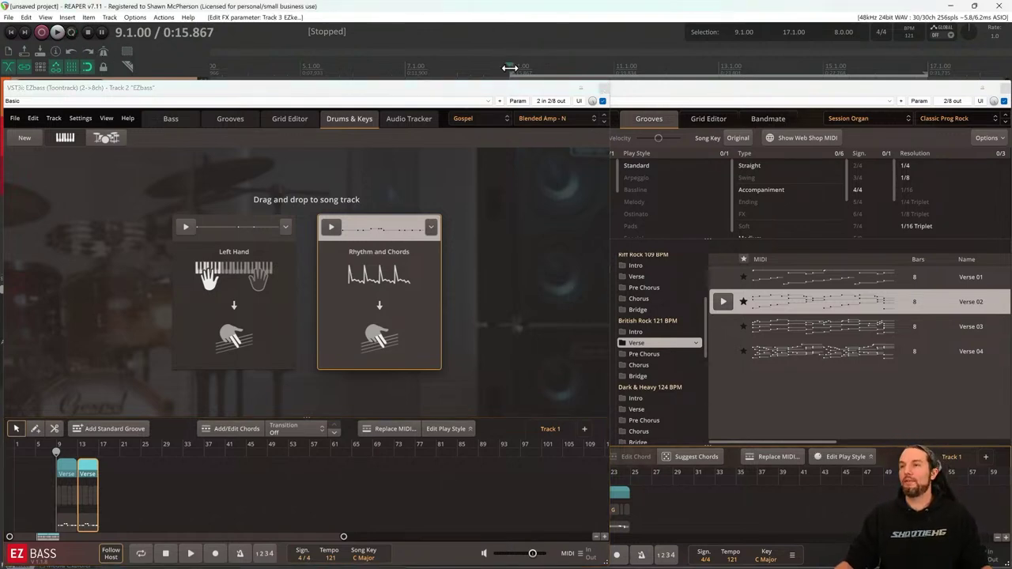
key("space")
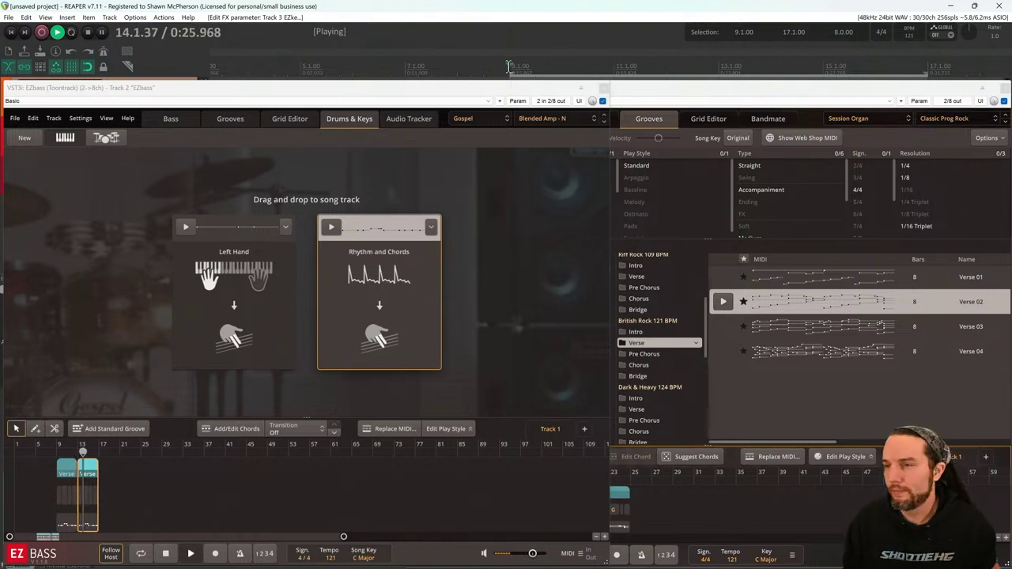
key("space")
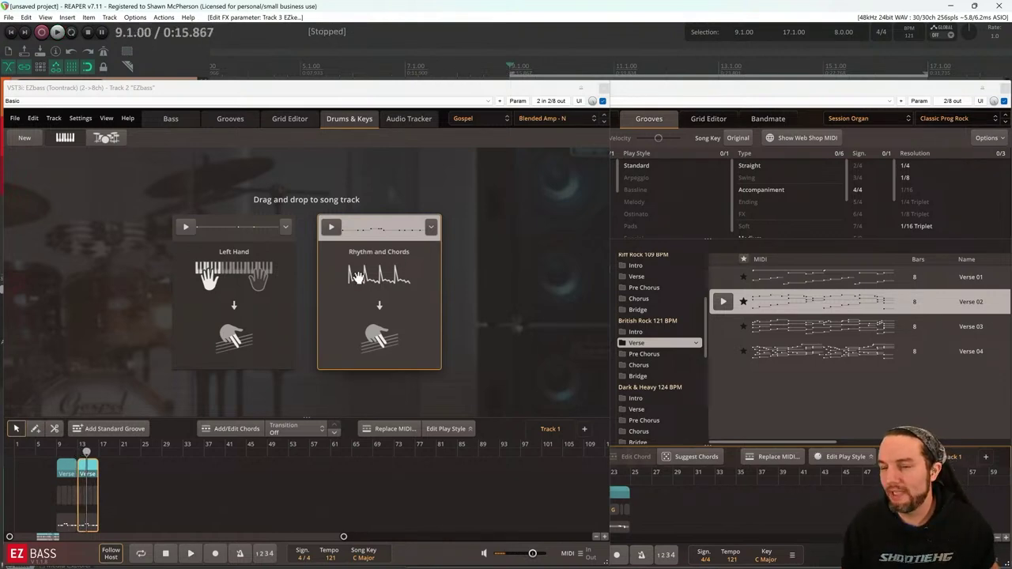
Open the second bass block in the Grid Editor with the first block's notes also in view
left_click(135, 516)
double_click(89, 527)
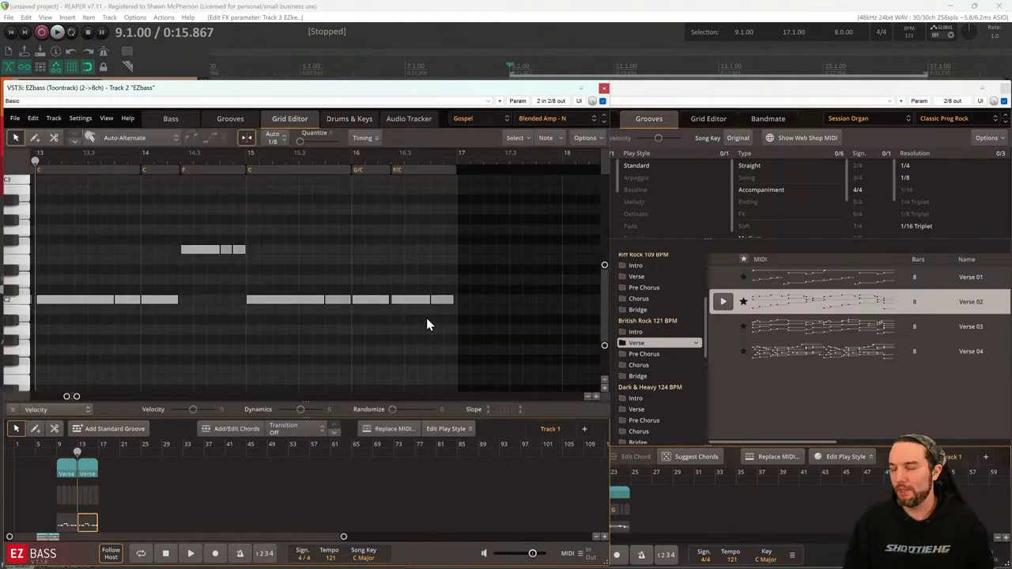
mouse_move(66, 396)
left_mouse_down()
mouse_move(54, 397)
mouse_move(69, 397)
left_mouse_up()
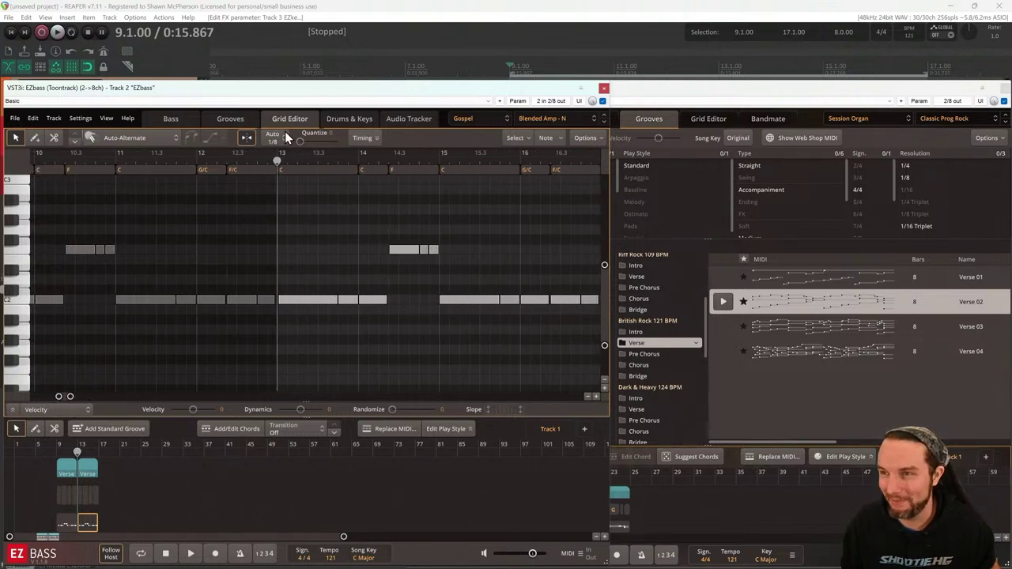
Play the intro in REAPER from bar 9 and follow the bass notes through bar 13 in the Grid Editor
left_click(122, 40)
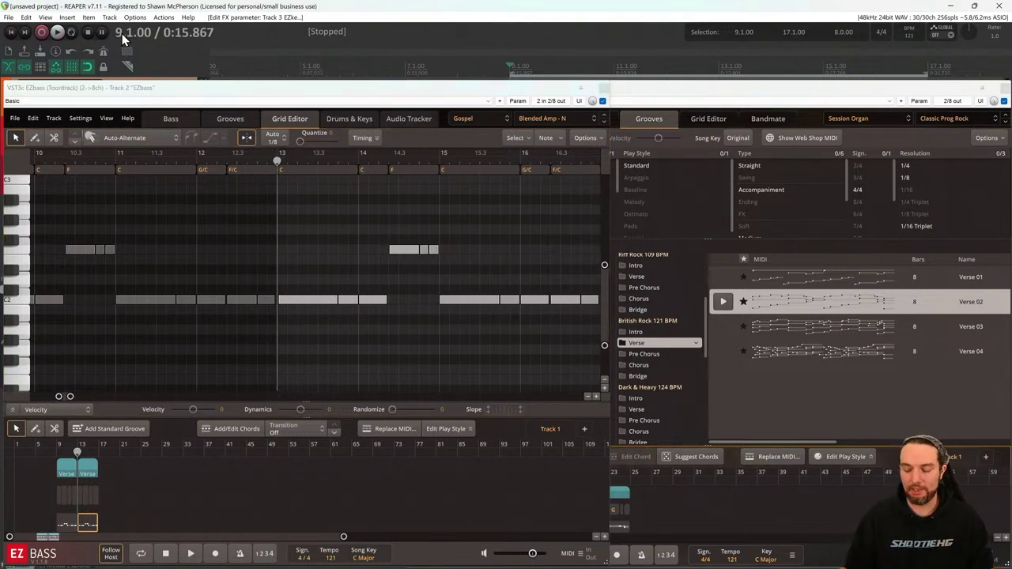
key("space")
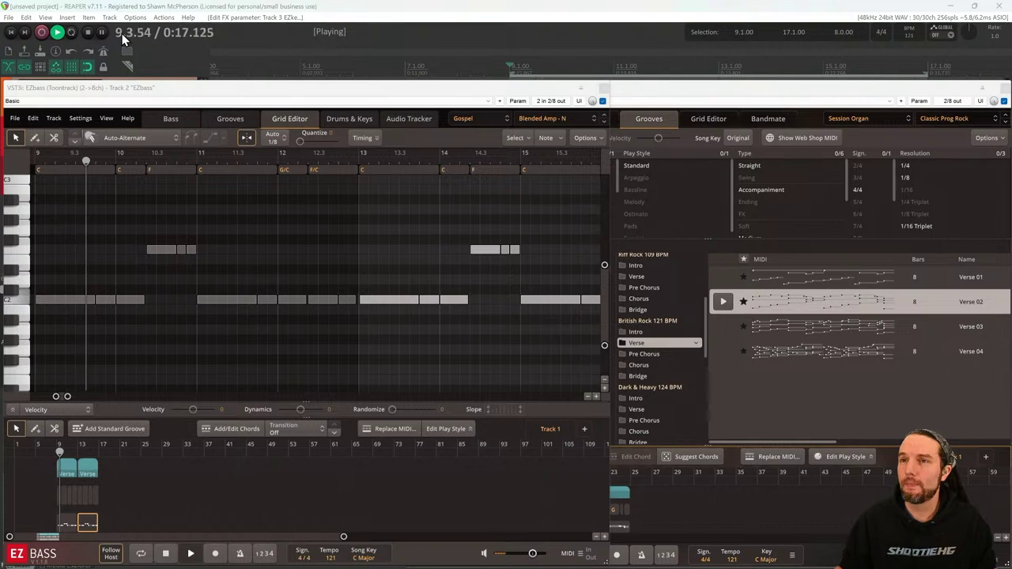
key("ctrl+j")
type("13")
key("Return")
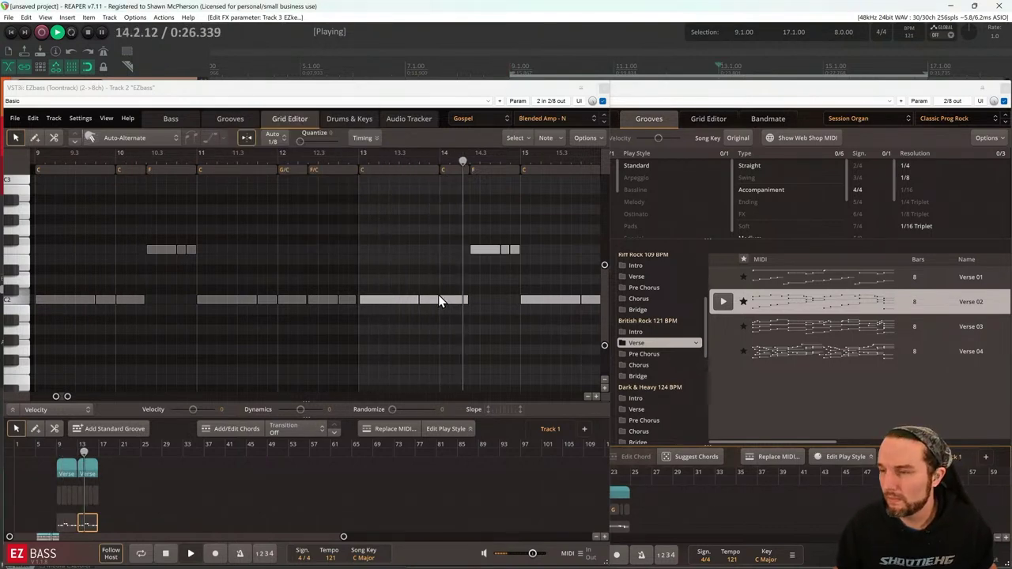
Stop playback and transpose the three F notes in bar 14 of the second bass block down one octave
key("space")
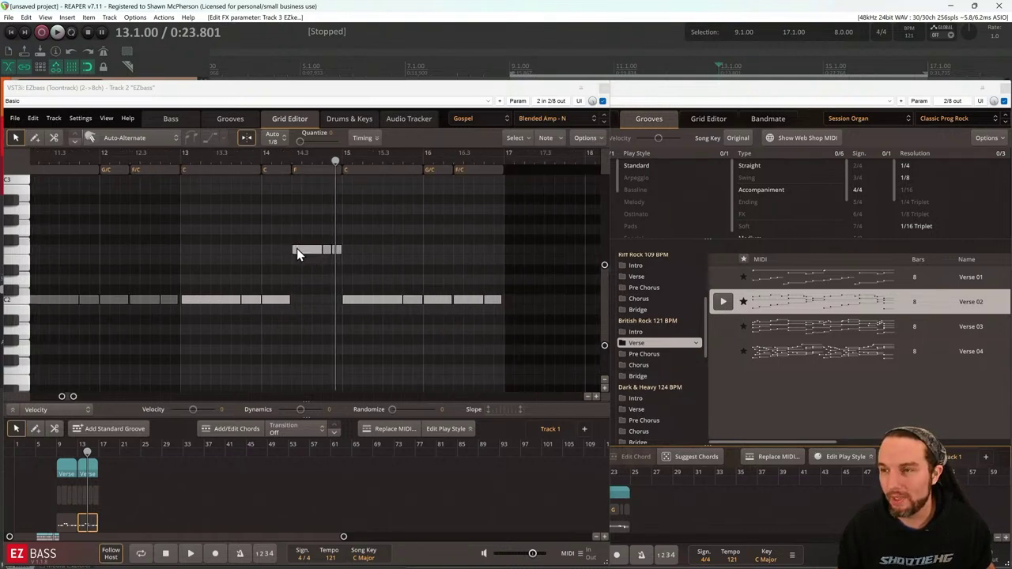
left_click_drag(275, 237, 354, 261)
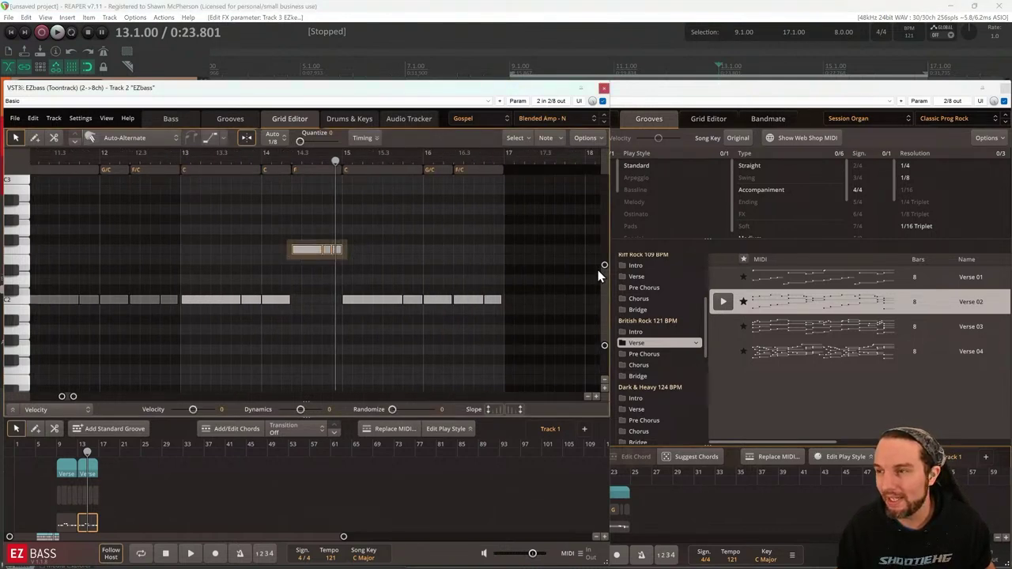
left_click_drag(605, 276, 604, 298)
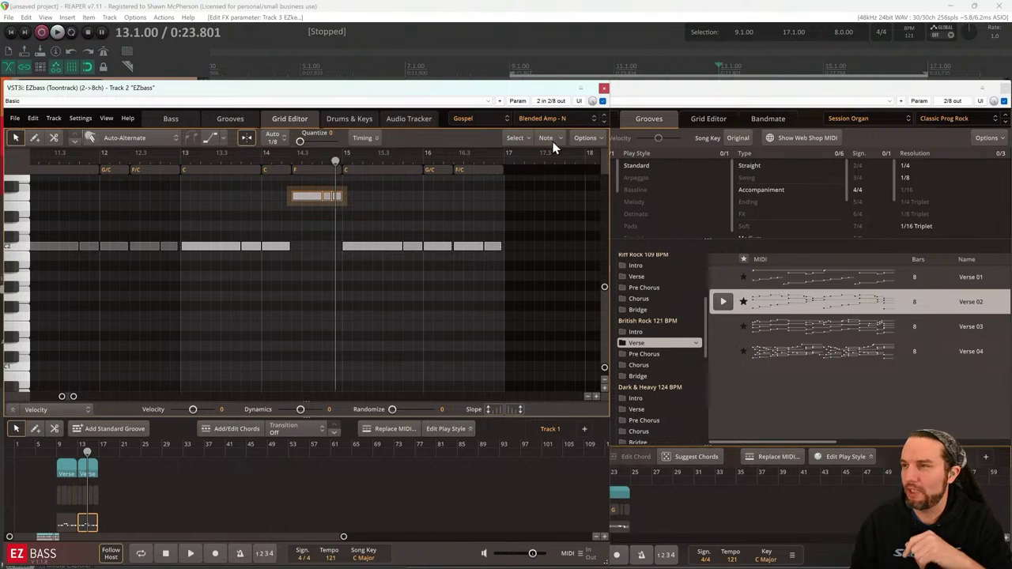
left_click(525, 138)
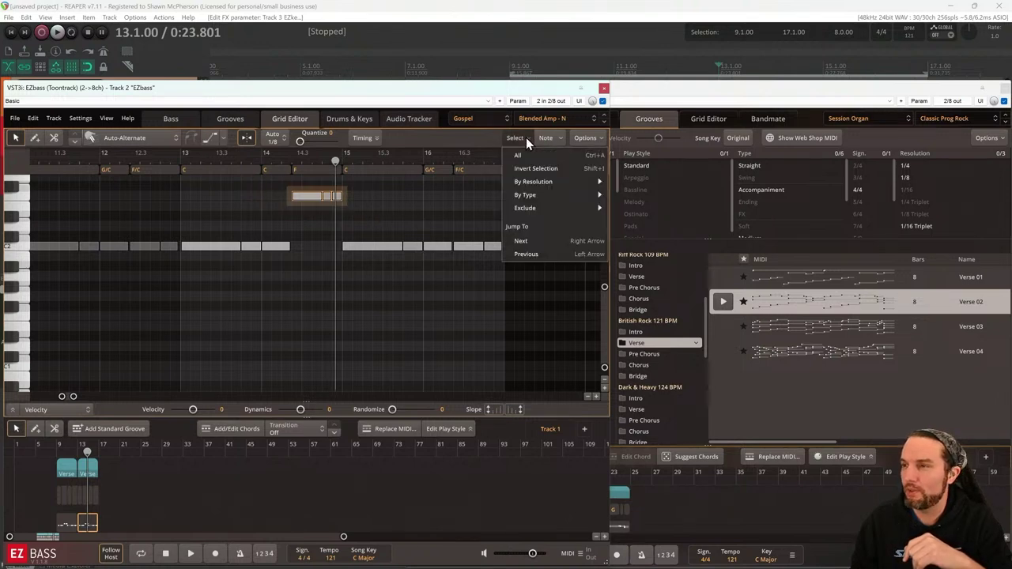
left_click(529, 169)
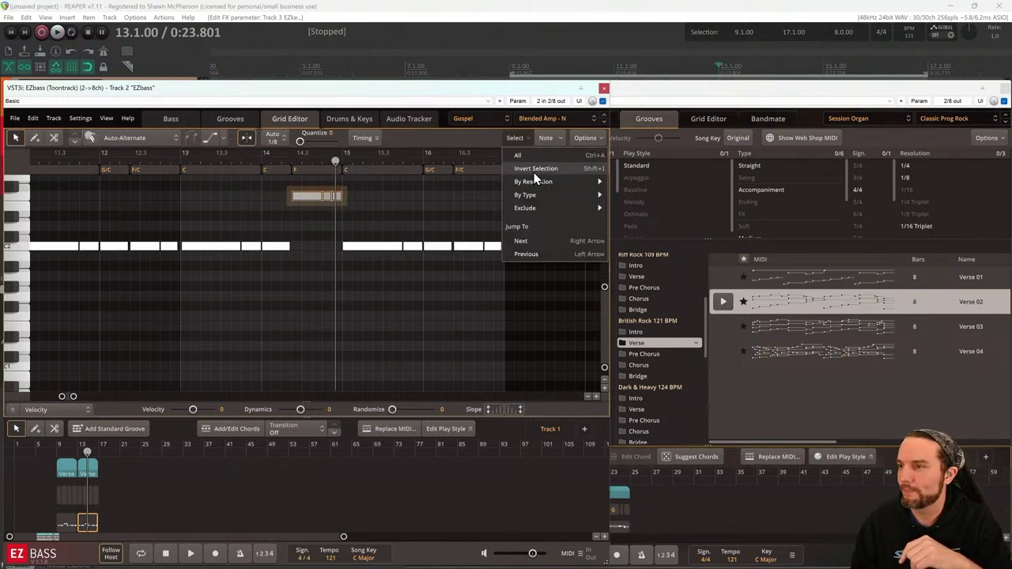
left_click(533, 171)
left_click(547, 139)
mouse_move(592, 426)
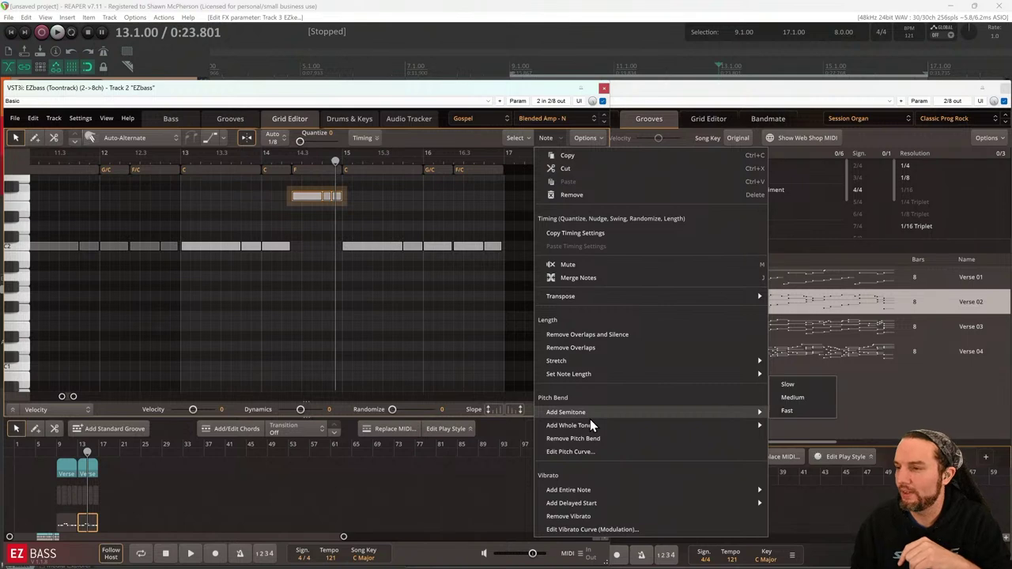
mouse_move(565, 297)
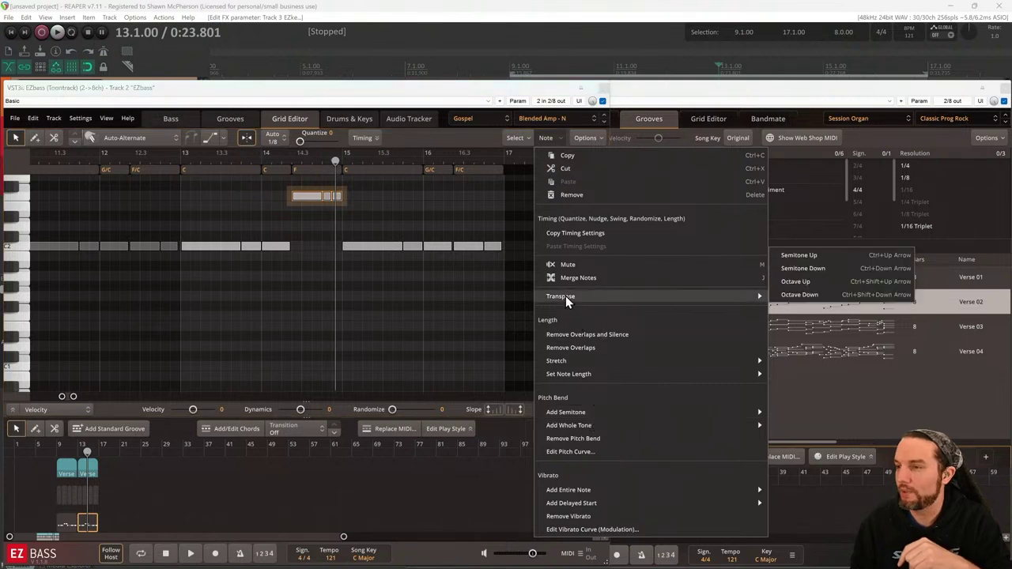
left_click(828, 295)
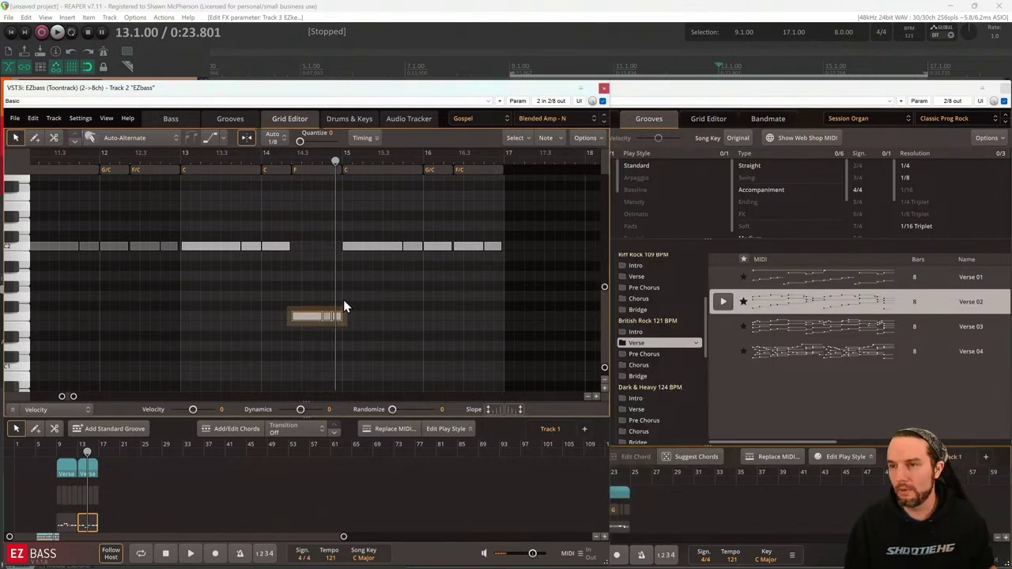
Bring bars 13 to 17 into close view in the Grid Editor and set REAPER's time selection from bar 13 to bar 17
scroll(271, 282, "up", 1)
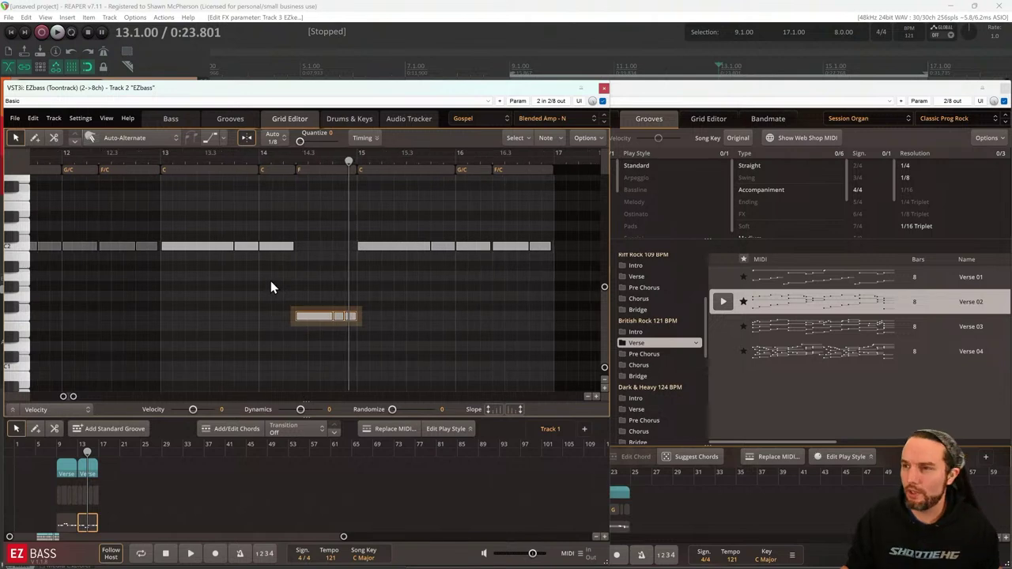
scroll(271, 282, "up", 4)
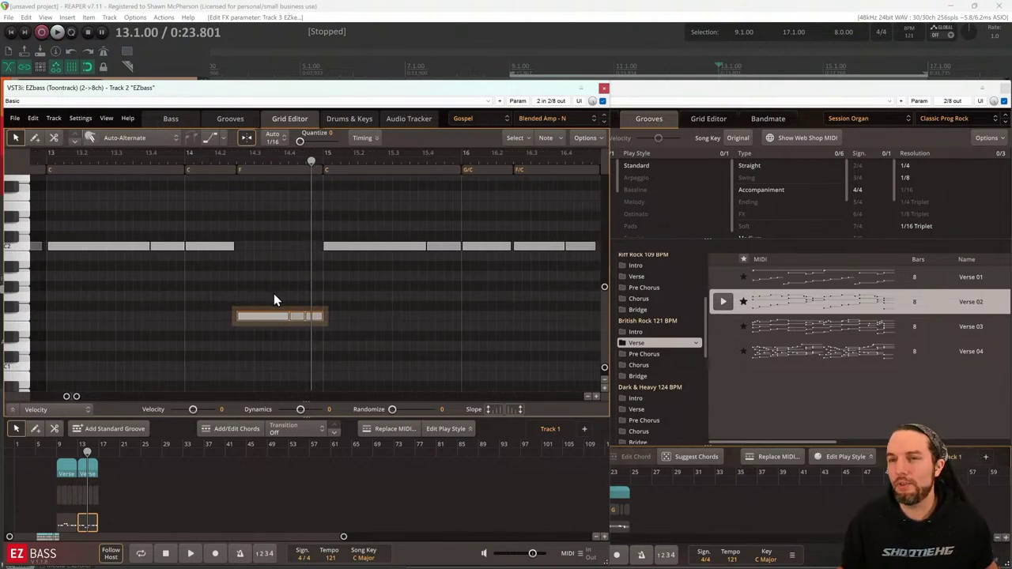
scroll(273, 298, "down", 1)
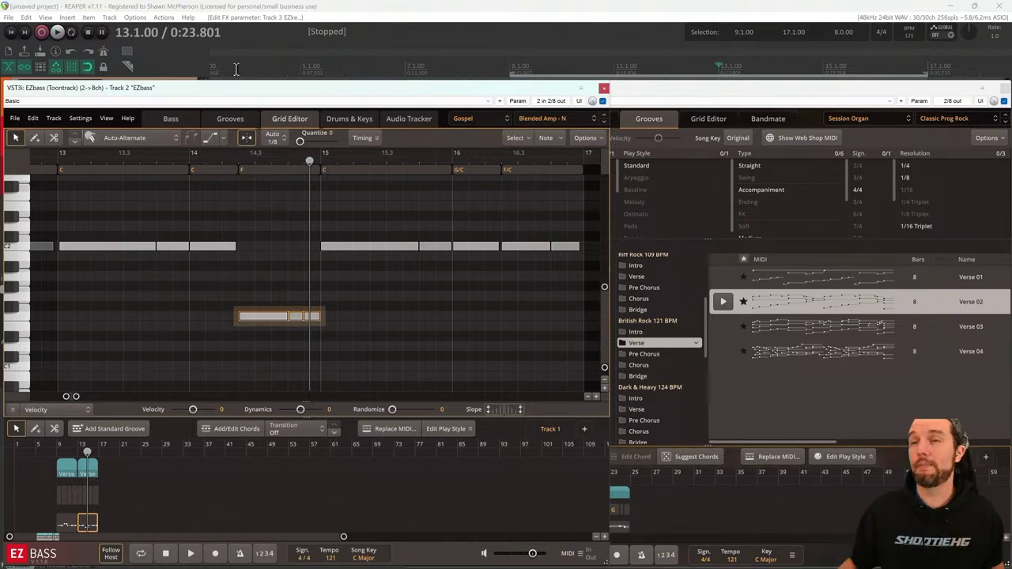
left_click_drag(717, 71, 929, 70)
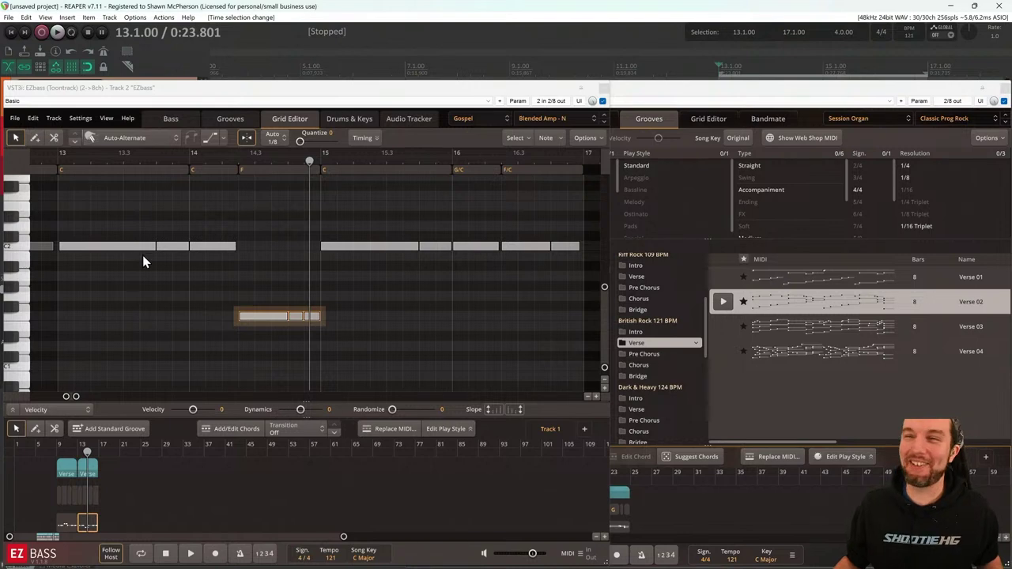
Set the Grid Editor grid to 1/4 and shorten the first C2 note of bar 13 to a quarter note
left_click(273, 138)
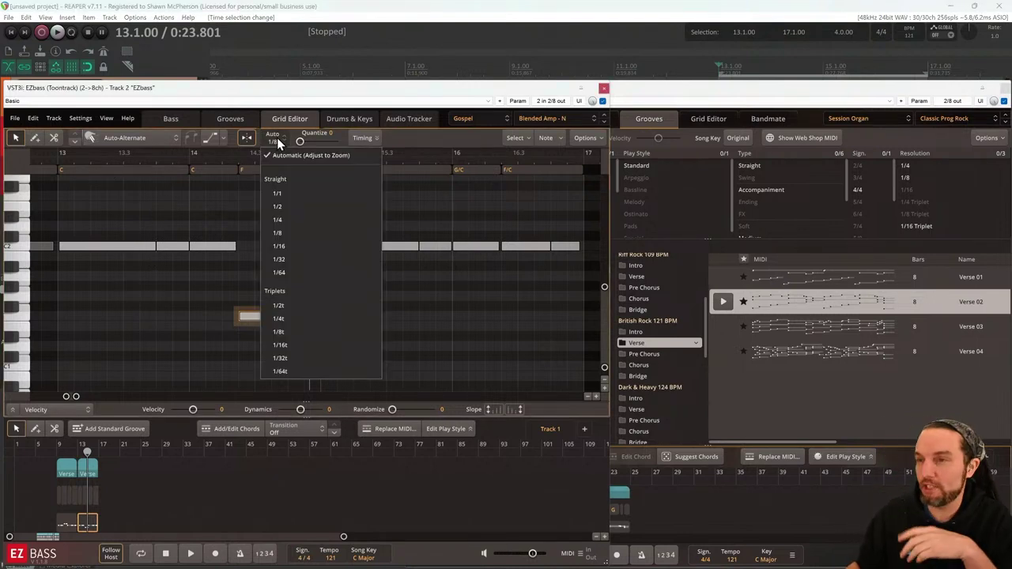
left_click(298, 219)
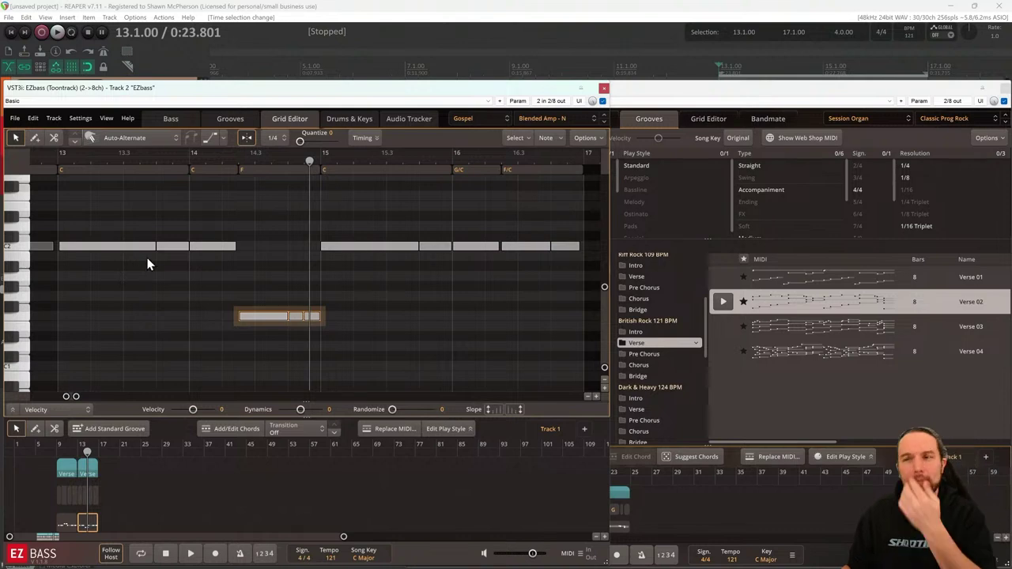
left_click(155, 287)
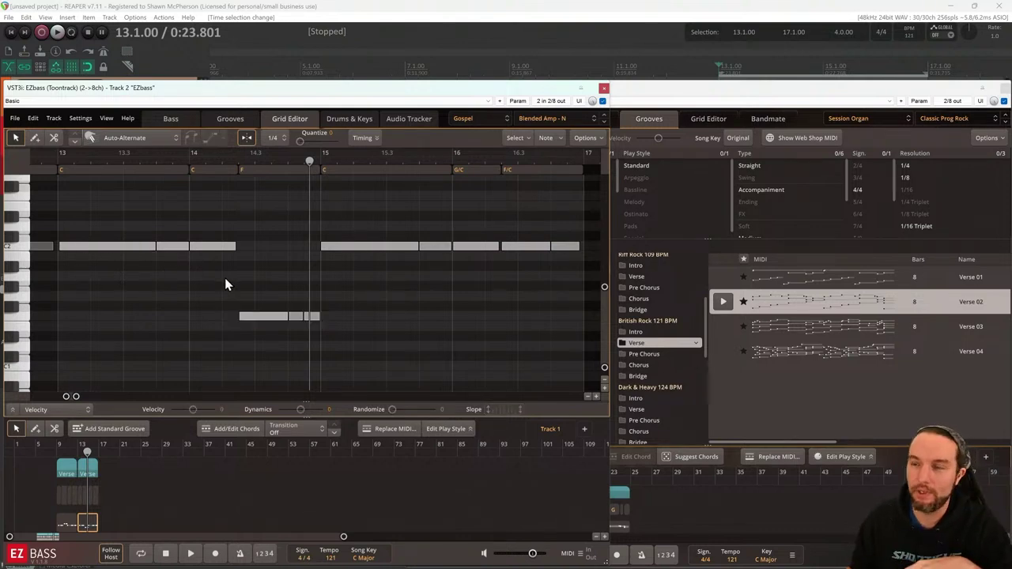
left_click_drag(152, 246, 89, 246)
mouse_move(156, 245)
left_mouse_down()
mouse_move(113, 245)
mouse_move(162, 244)
left_mouse_up()
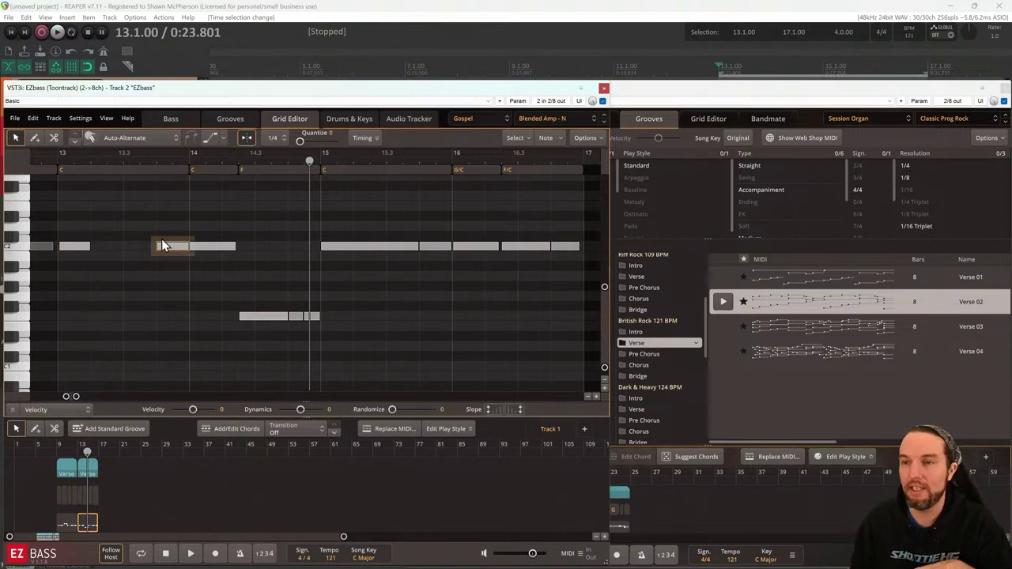
Try switching between the Grid Editor's select, pencil and split tools, ending on the select tool
left_click(35, 138)
left_click(55, 138)
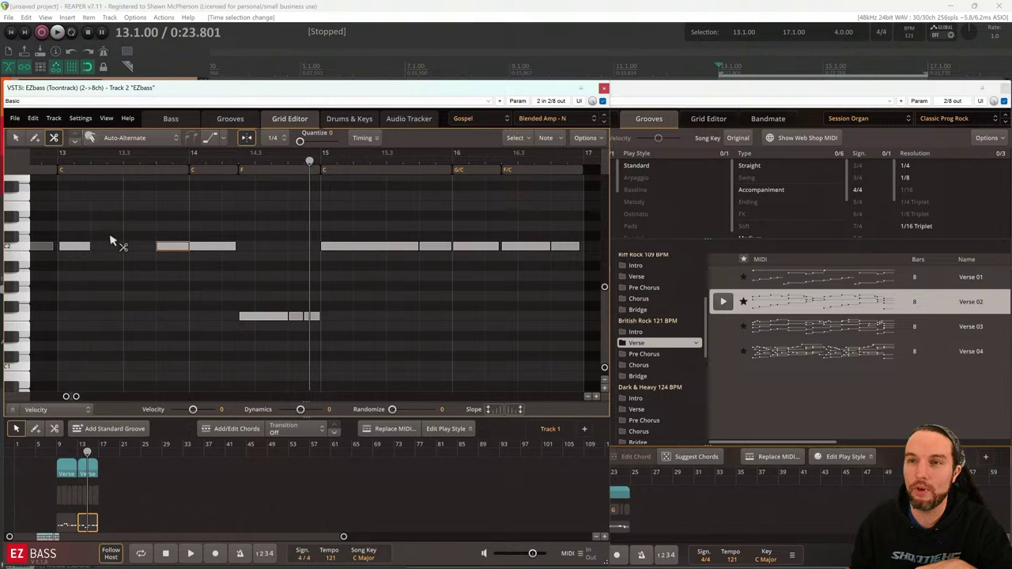
left_click(36, 140)
left_click(20, 139)
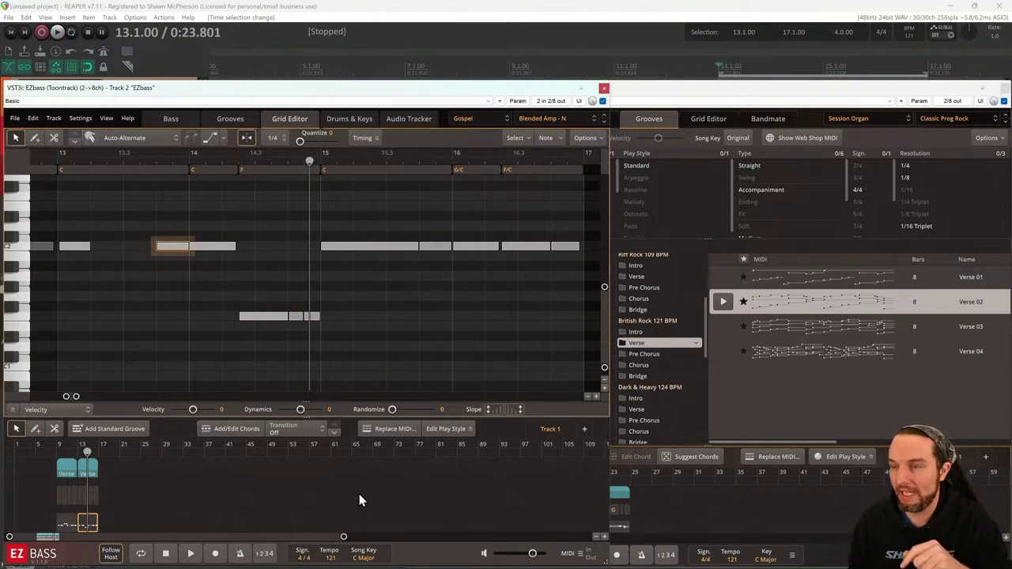
left_click(326, 516)
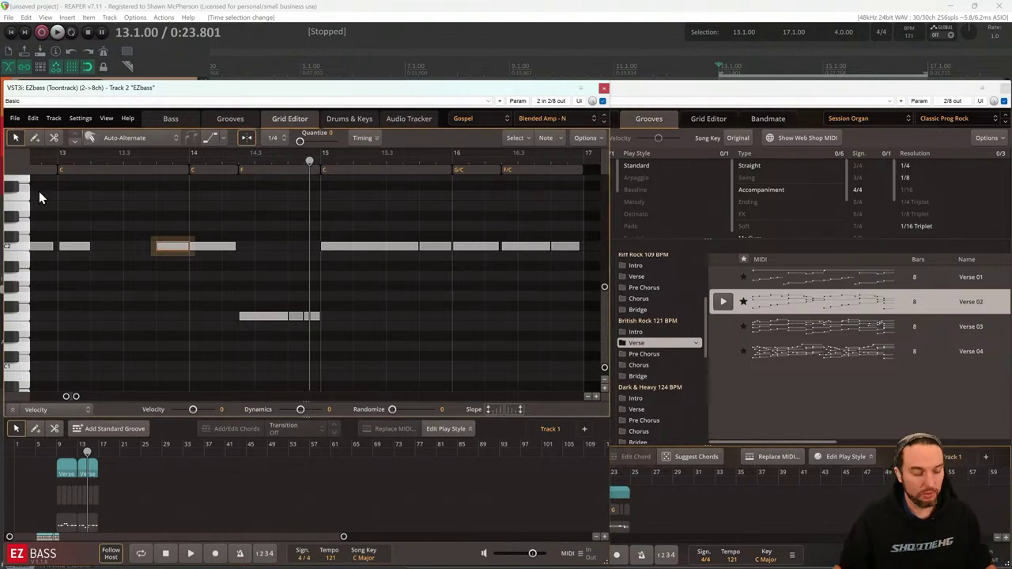
key("2")
key("3")
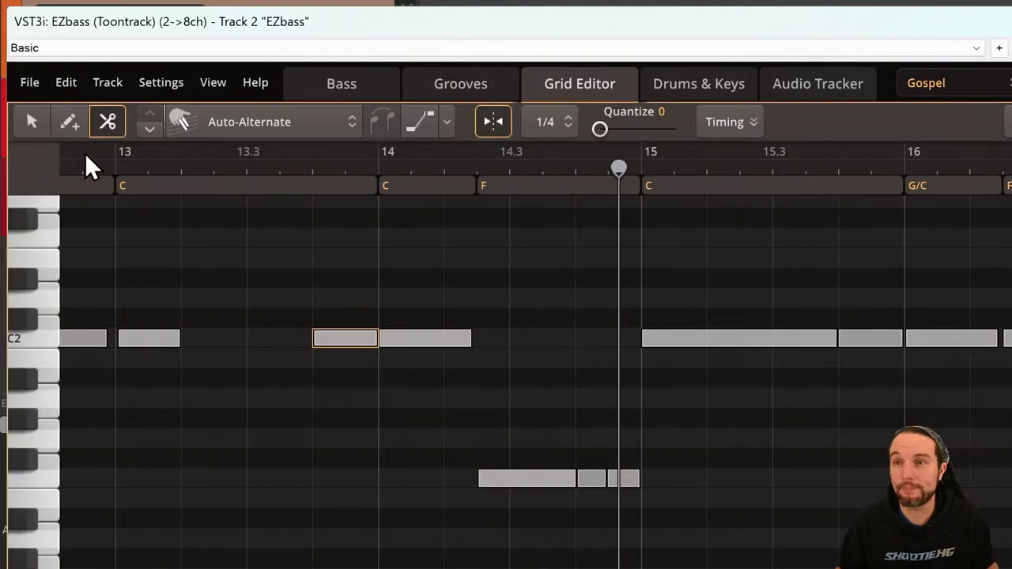
key("2")
key("3")
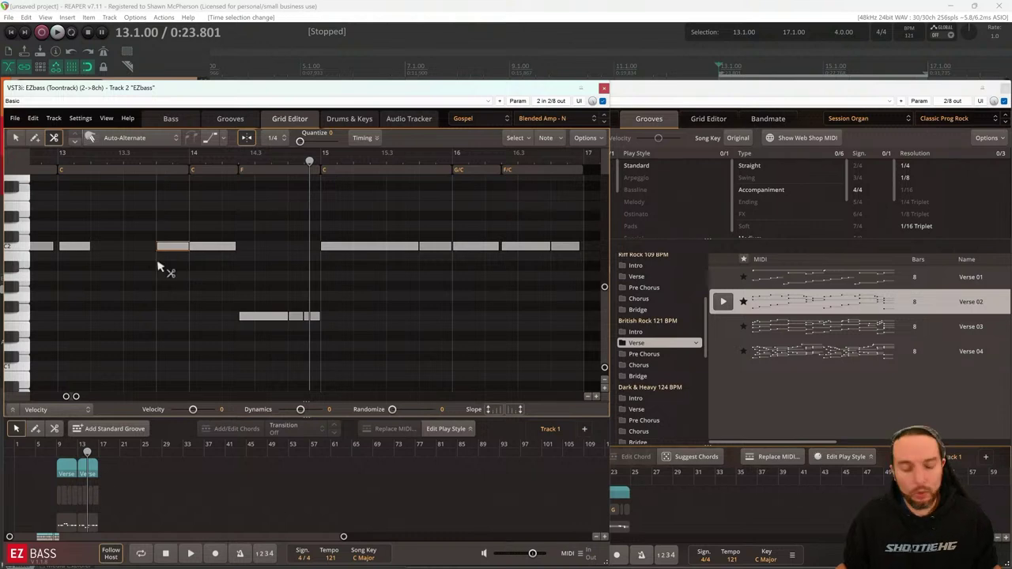
left_click(16, 139)
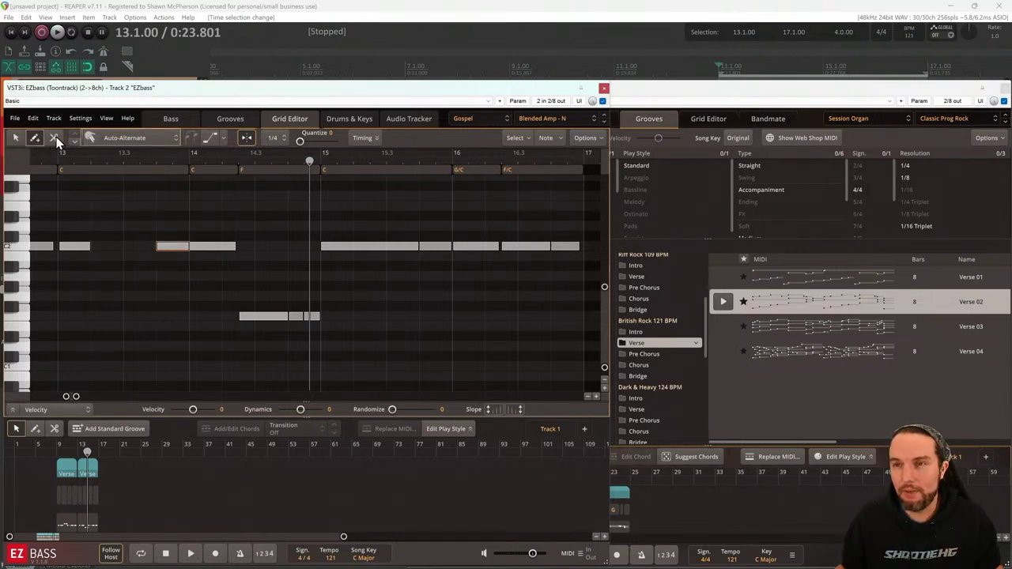
left_click(55, 138)
left_click(181, 248)
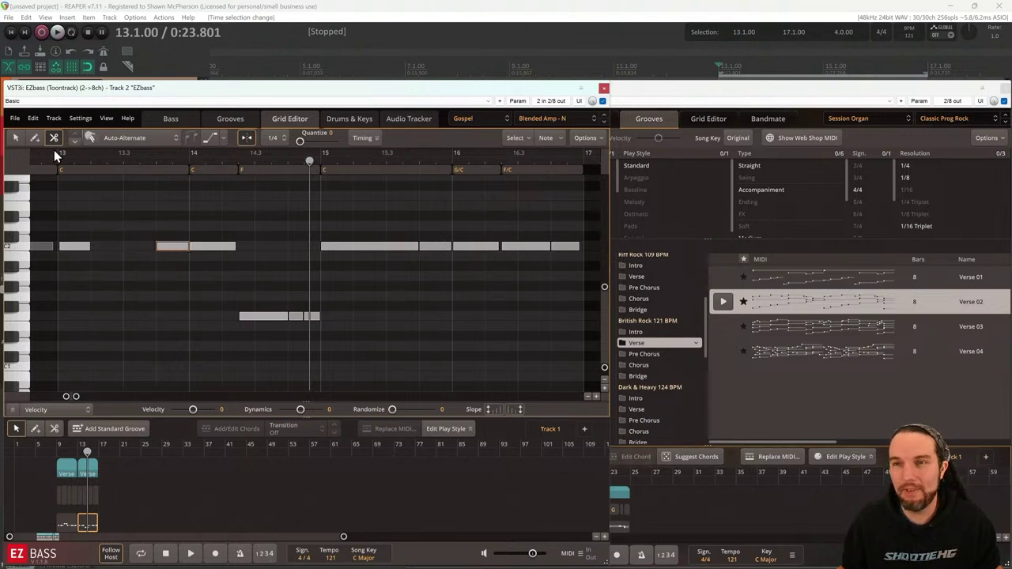
left_click(15, 139)
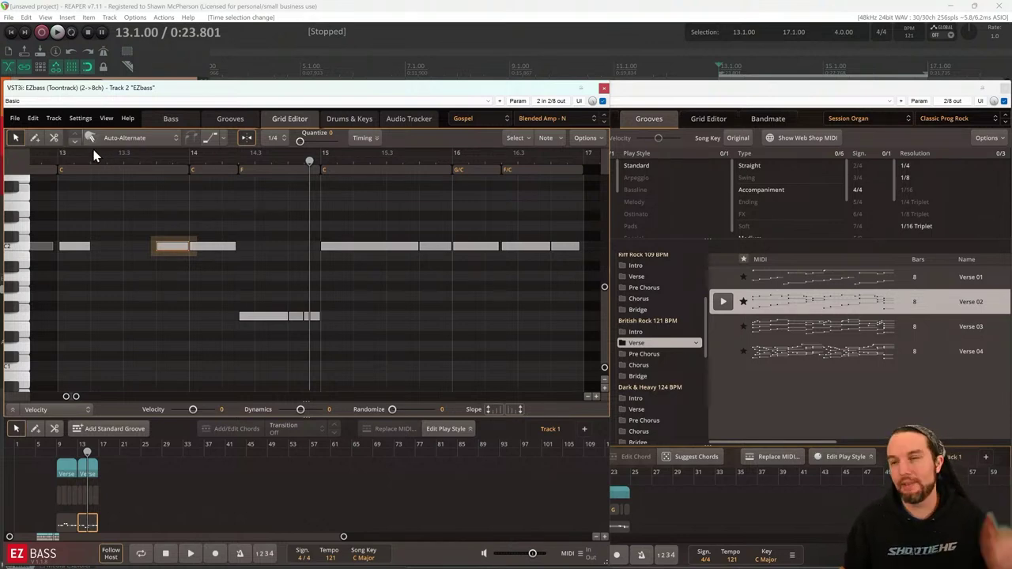
Keep the grid at 1/4 and copy the shortened C2 note onto beats 2 and 3 of bar 13
left_click(107, 212)
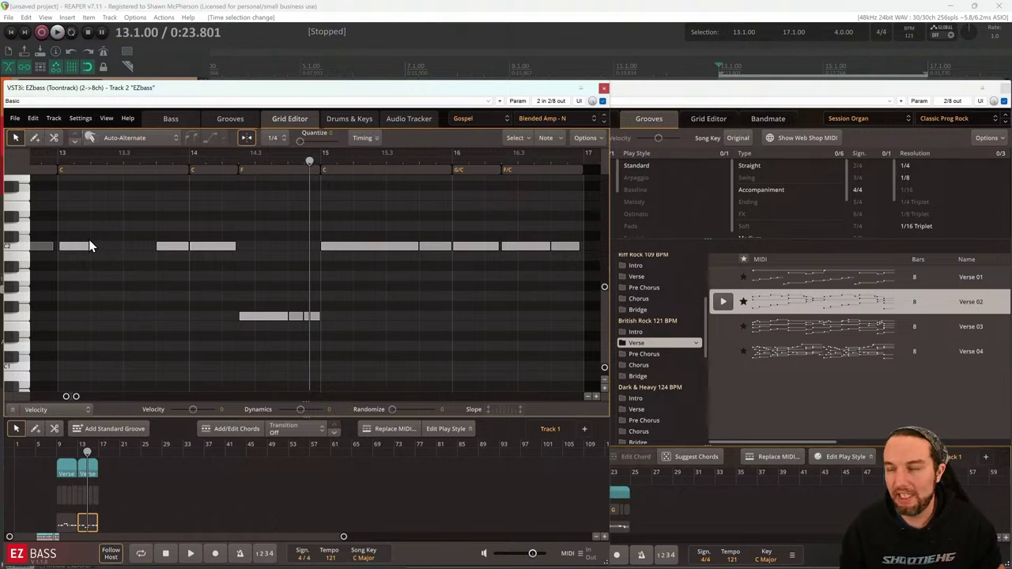
left_click(274, 141)
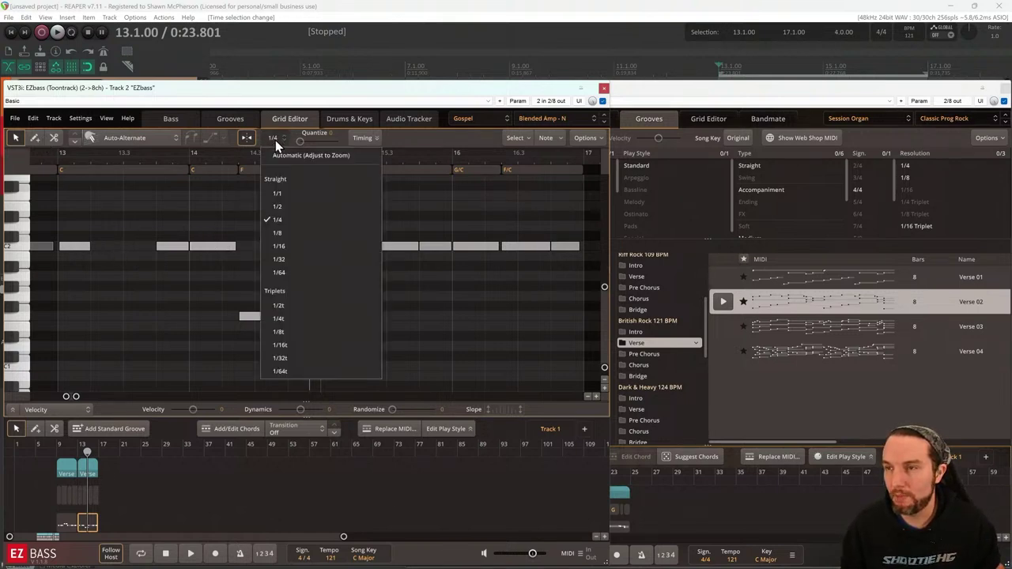
left_click(280, 224)
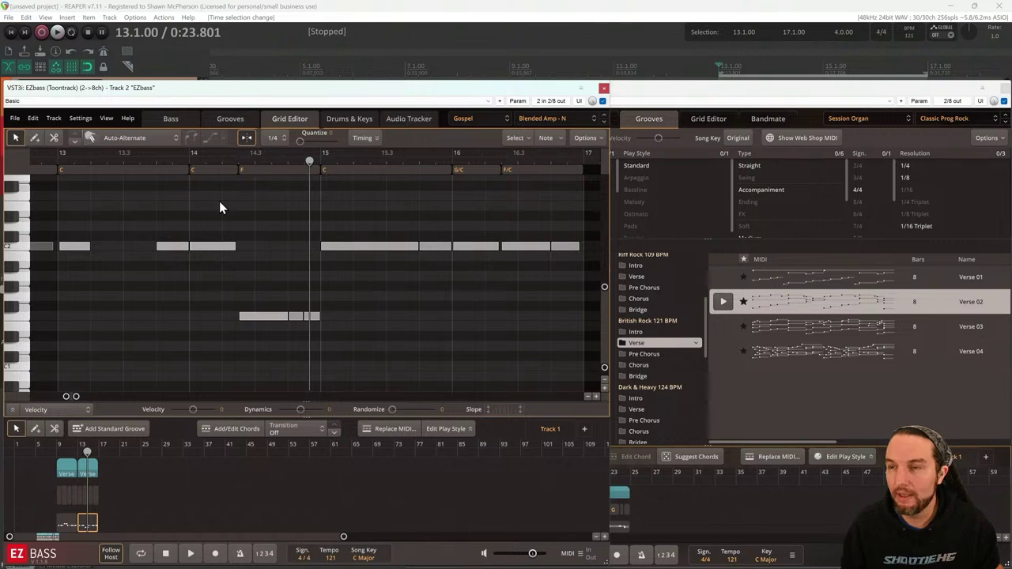
left_click(105, 246)
left_click_drag(113, 245, 144, 247)
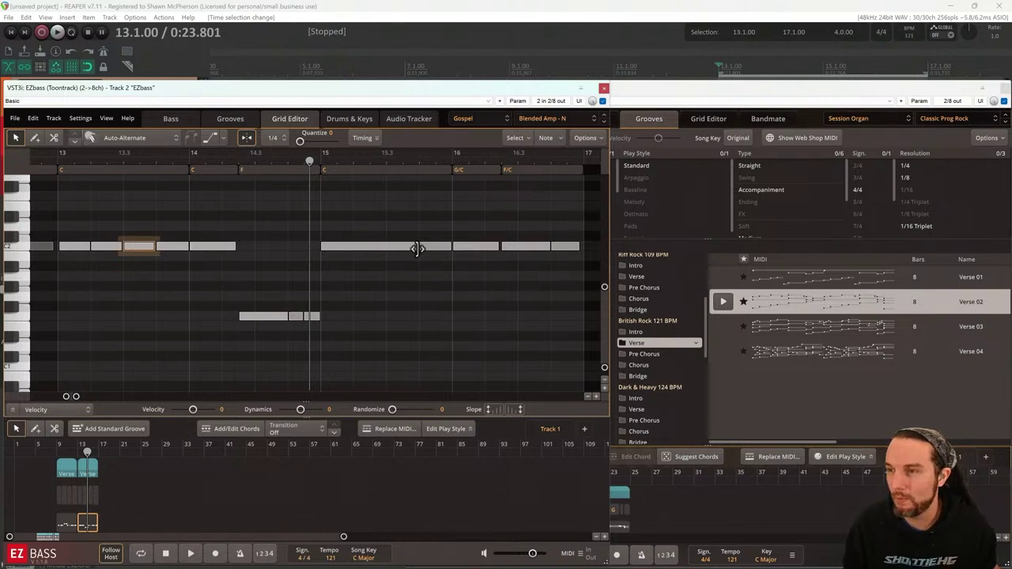
Replace bar 15's long first note with quarter-note C2s on beats 1, 2 and 3, and play the part from bar 13
left_click_drag(416, 249, 336, 252)
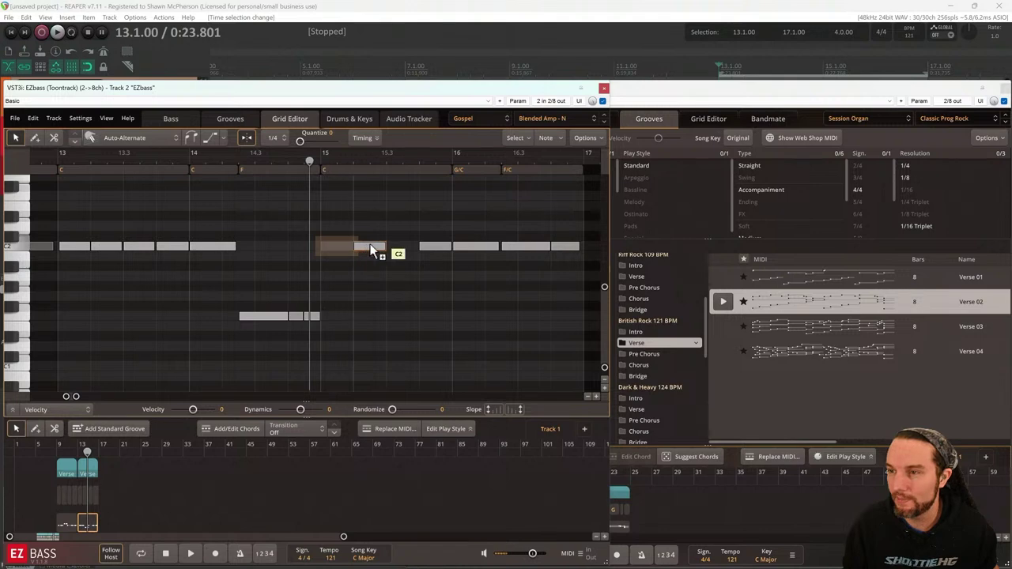
left_click(370, 248)
left_click(397, 250)
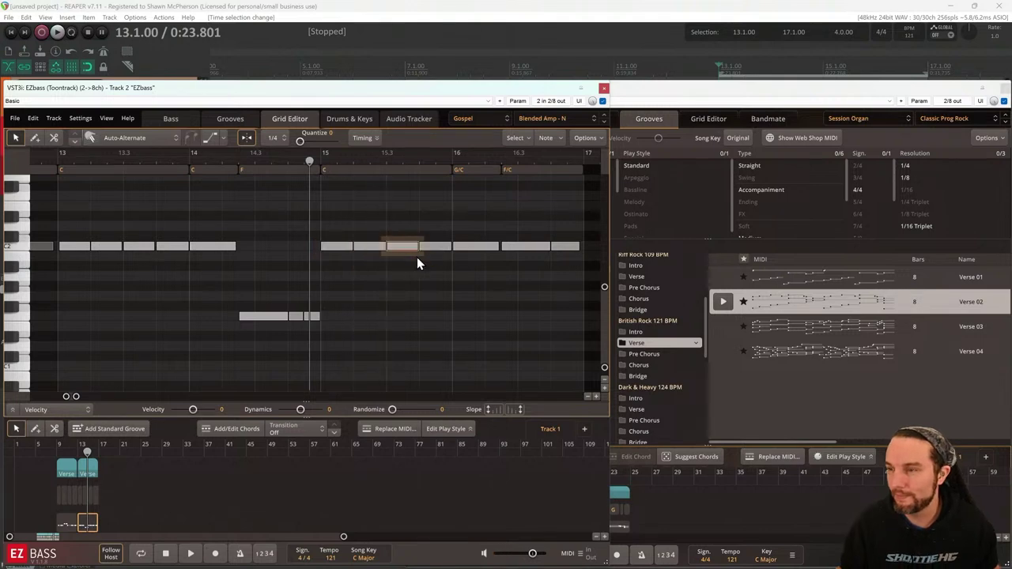
key("space")
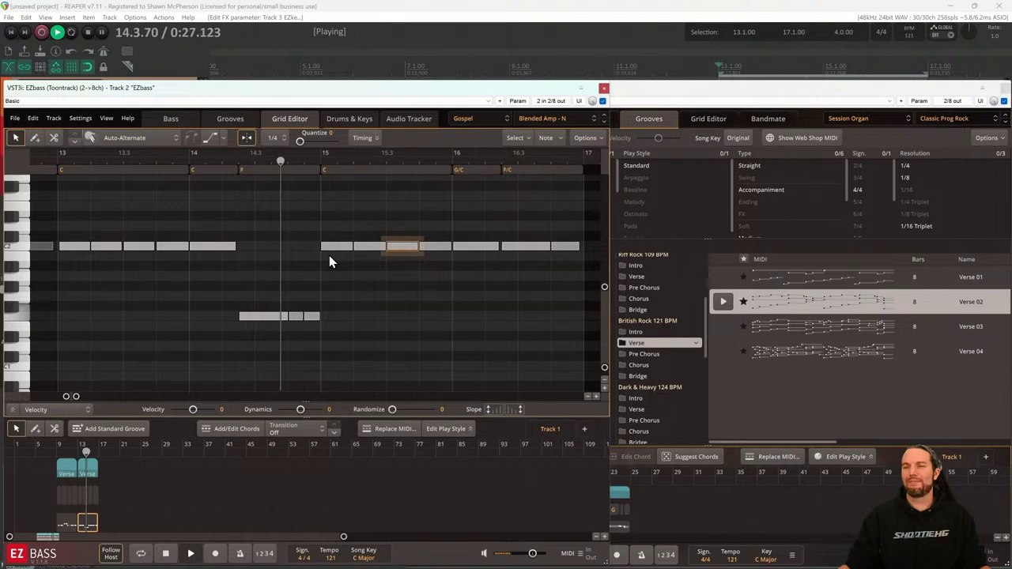
key("space")
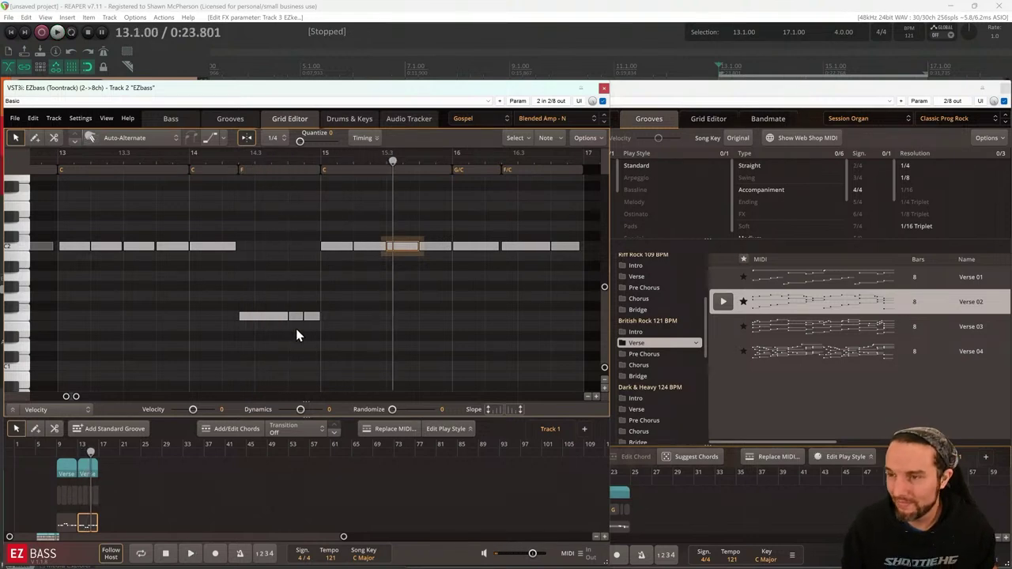
Delete the middle F note in bar 14, extend the last F note's start back to beat 4, and play from bar 13
left_click(294, 317)
key("Delete")
left_click(304, 318)
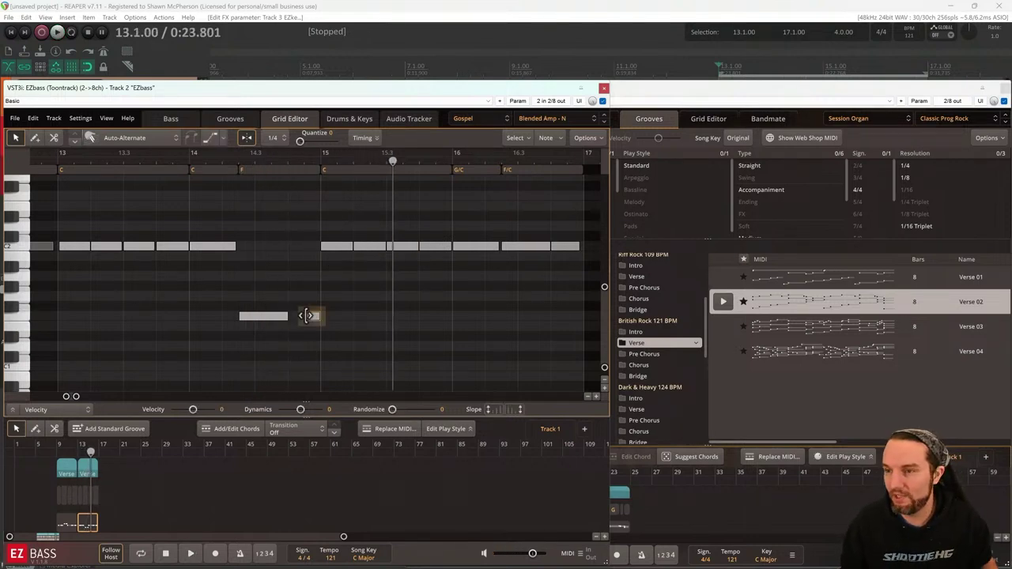
left_click_drag(306, 317, 294, 316)
key("space")
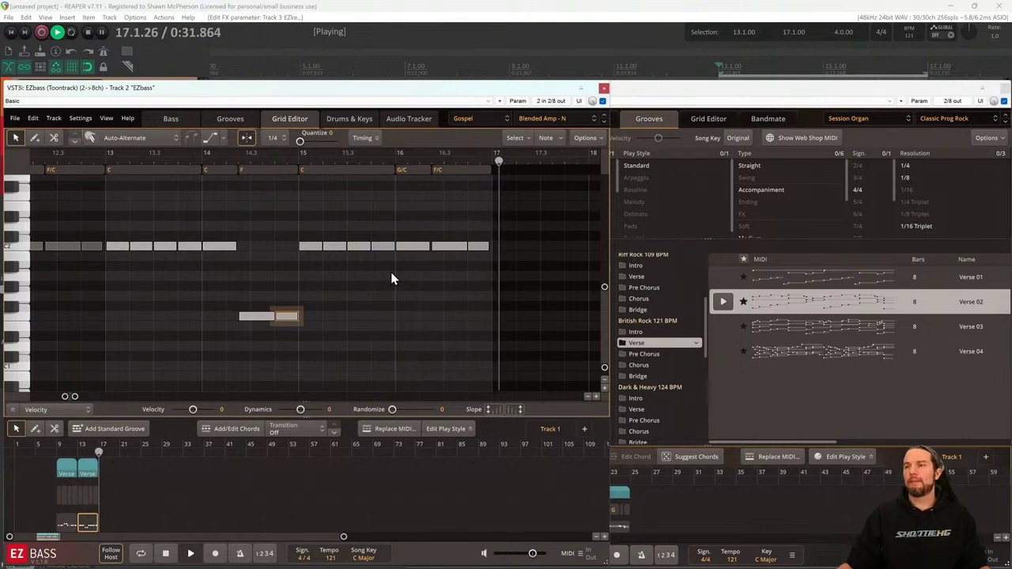
key("space")
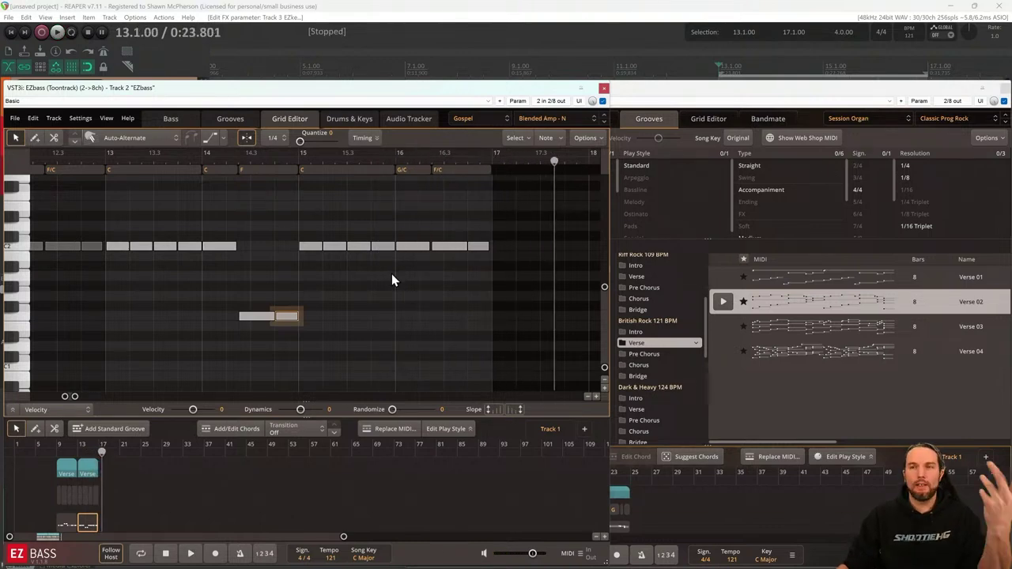
Switch from the EZbass window to EZdrummer 3 and play the song briefly from bar 13
left_click(604, 88)
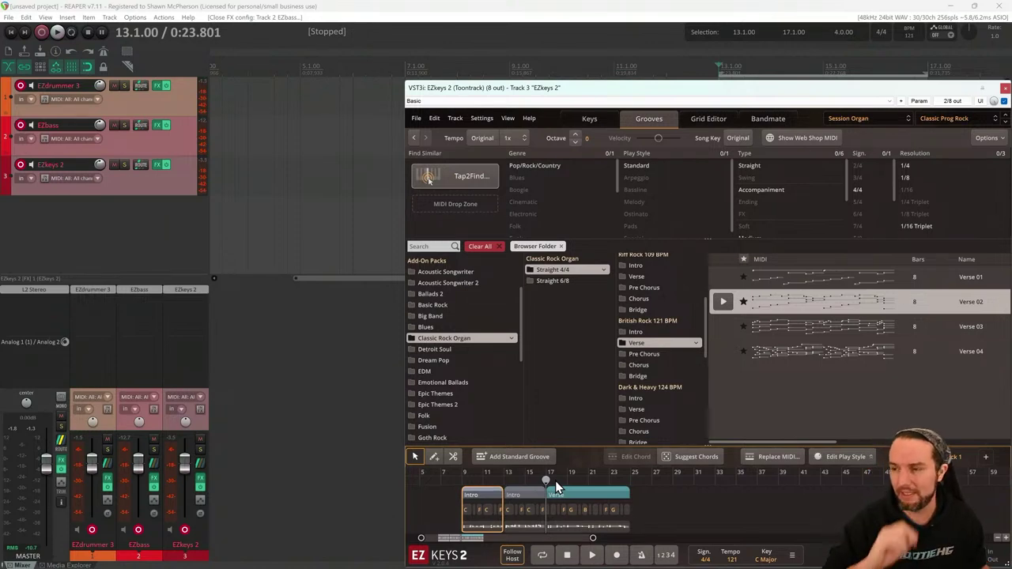
left_click(673, 514)
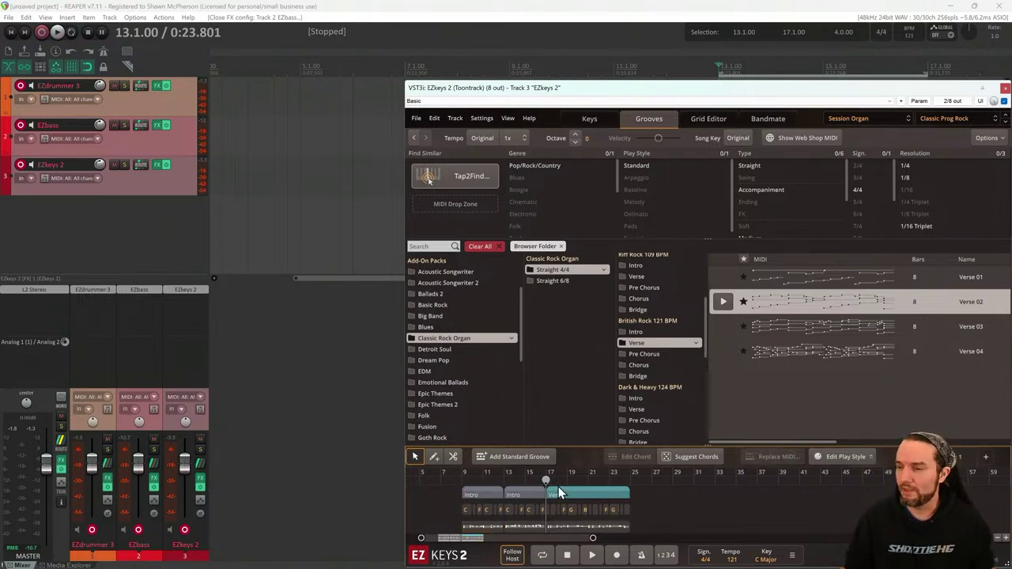
left_click(98, 290)
key("space")
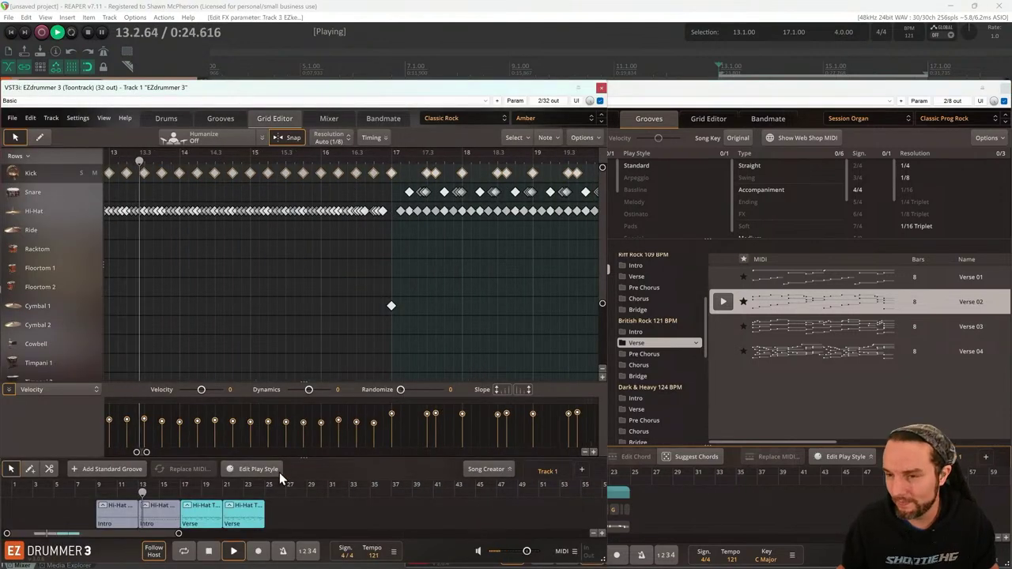
key("space")
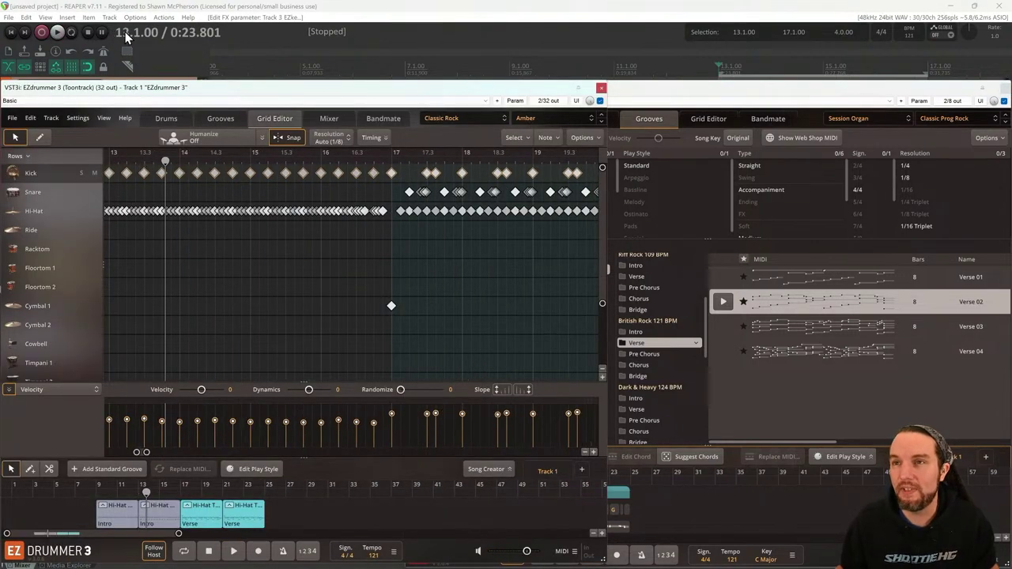
Move the project's play position to bar 15, show EZdrummer 3's groove browser, and play from there
key("ctrl+j")
type("15")
key("Return")
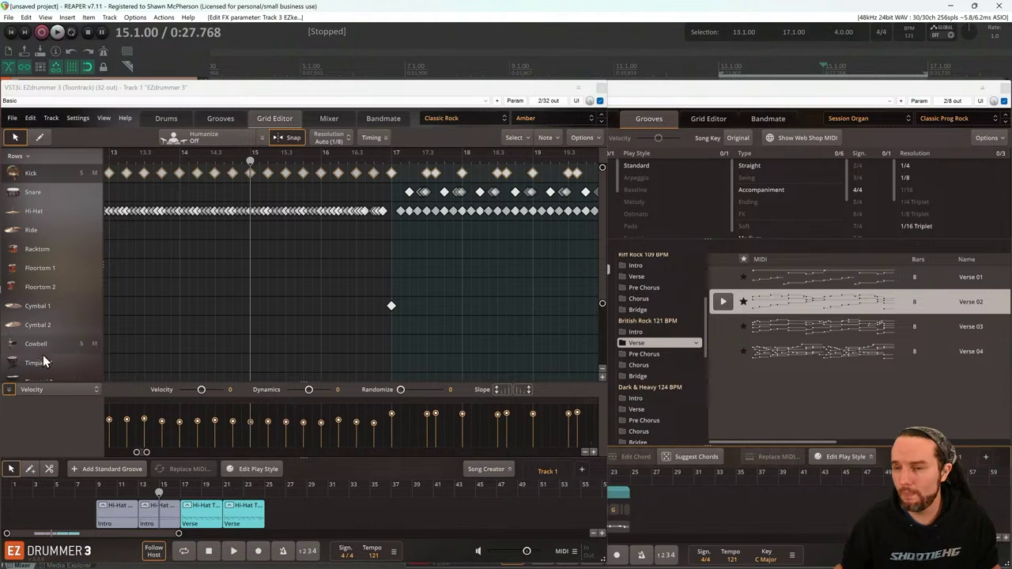
scroll(194, 502, "up", 2)
scroll(197, 496, "up", 2)
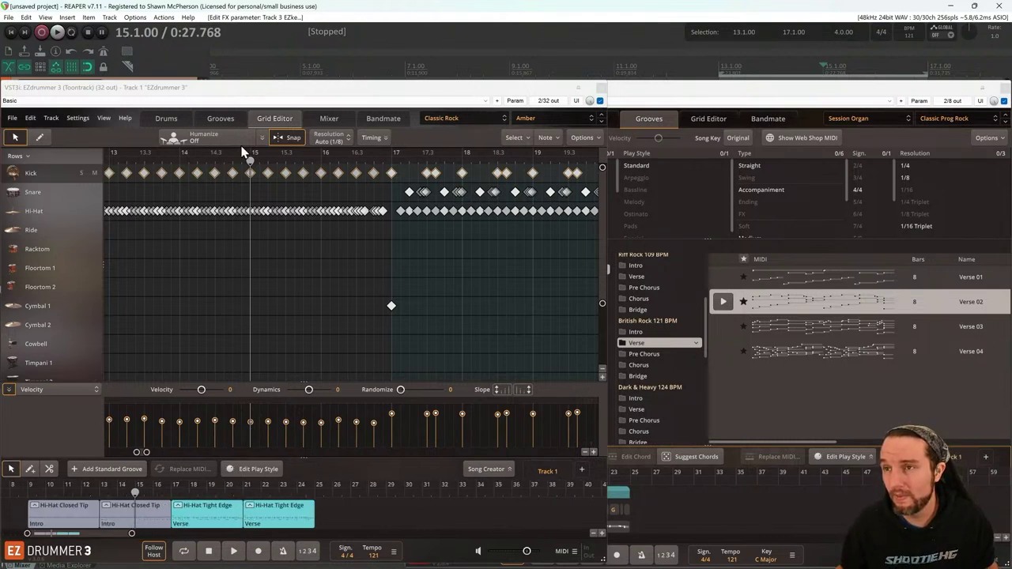
left_click(214, 119)
key("space")
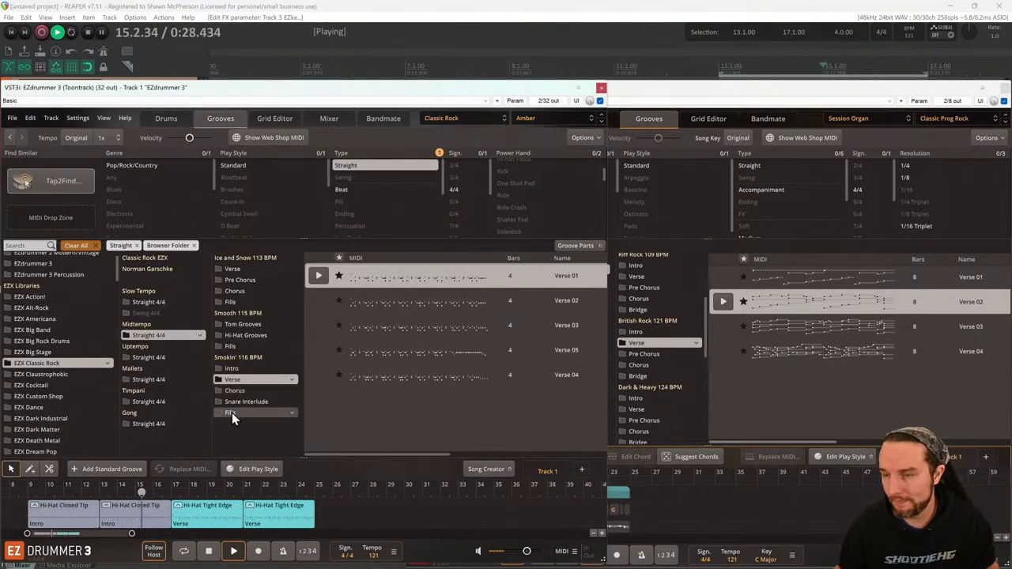
Open the Fills folder under Smokin' 116 BPM, stop the song, and preview Fills 01
left_click(278, 413)
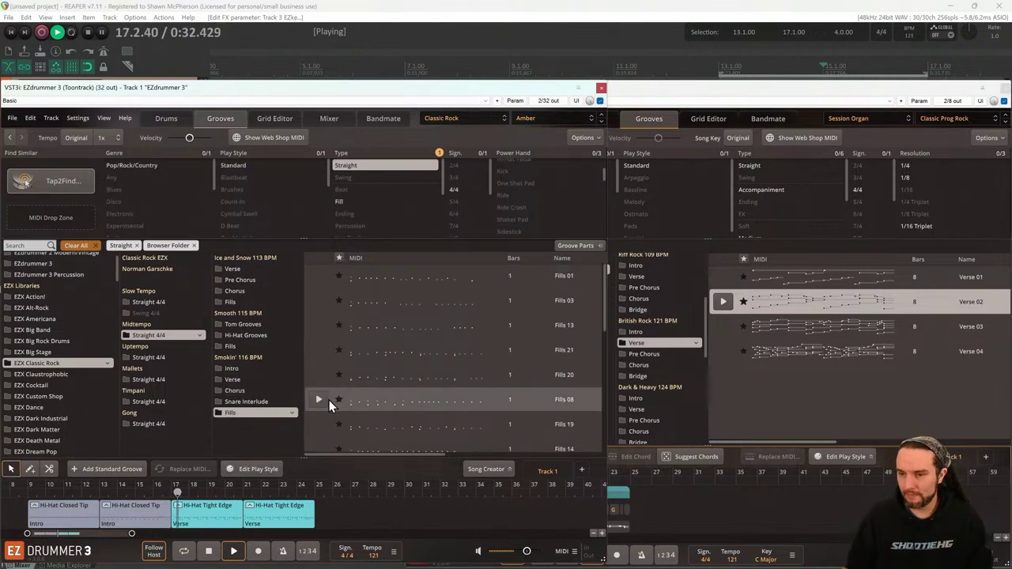
key("space")
left_click(319, 275)
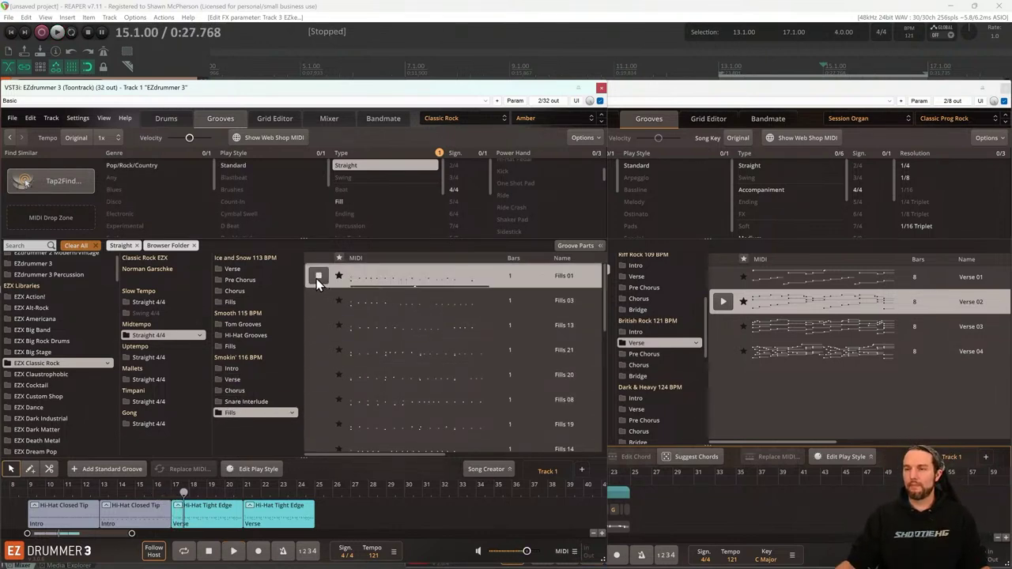
left_click(318, 276)
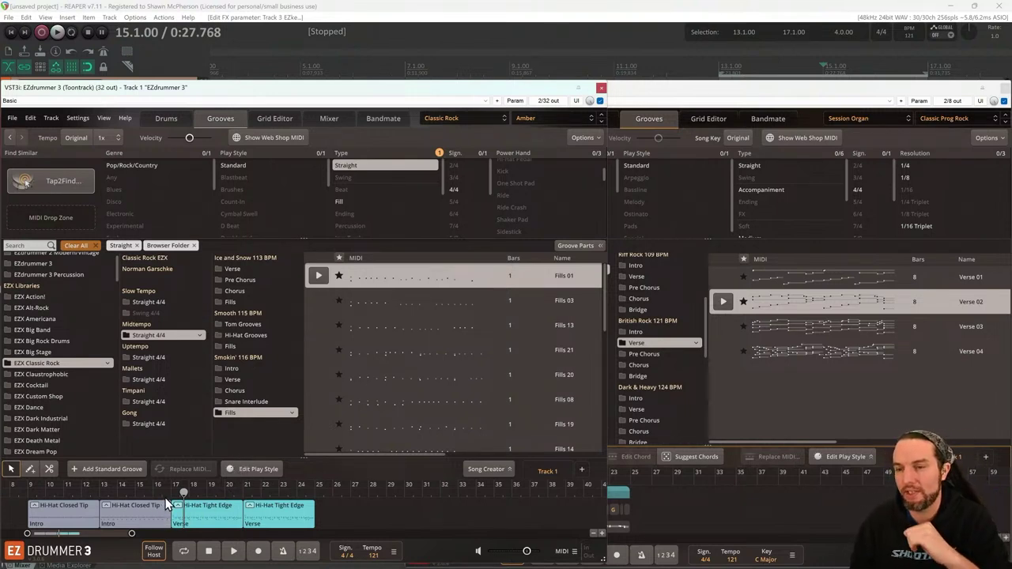
Shorten REAPER's time selection so that it runs from bar 15 to bar 17
scroll(166, 506, "up", 3)
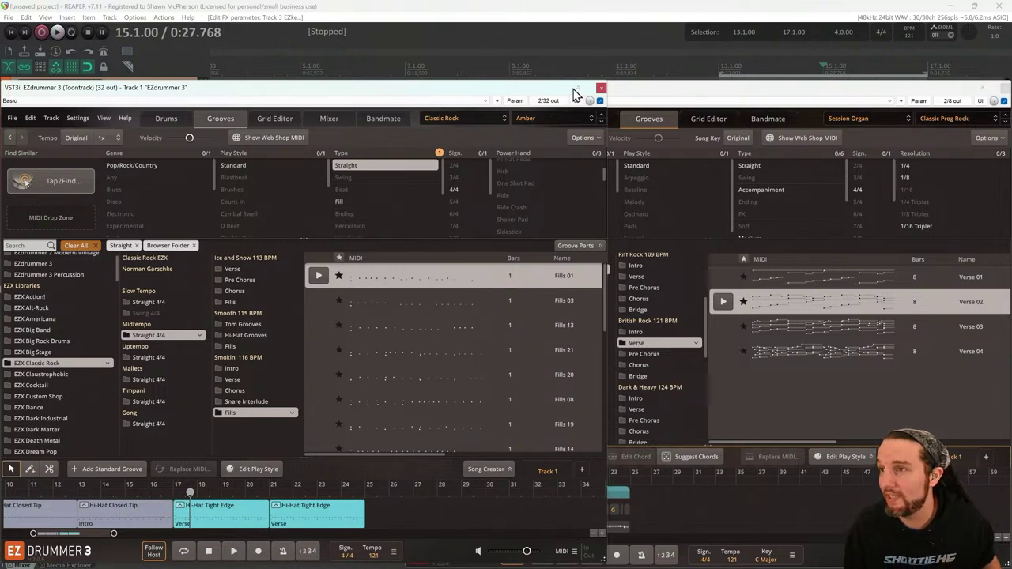
scroll(497, 55, "up", 3)
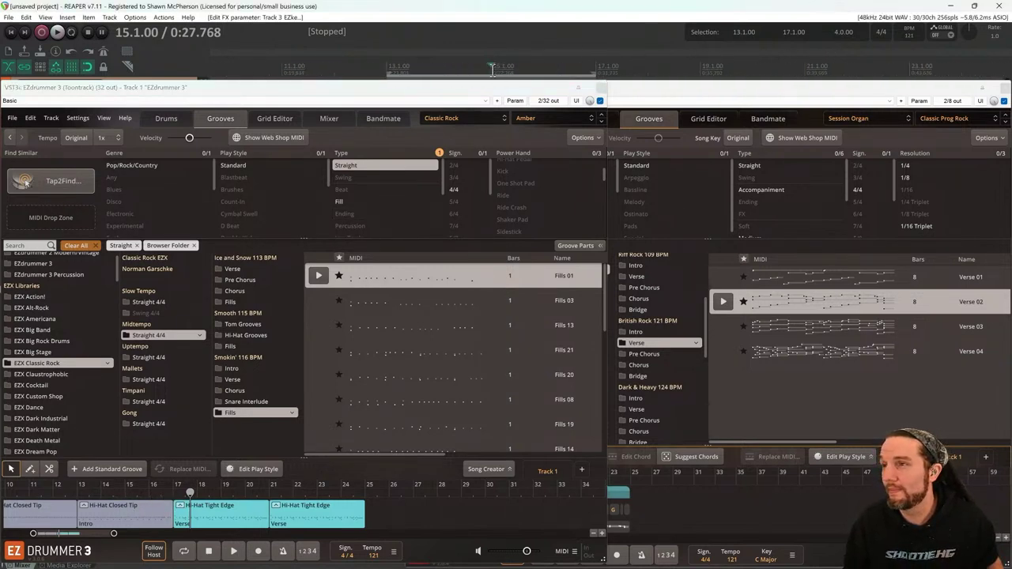
left_click_drag(492, 69, 594, 70)
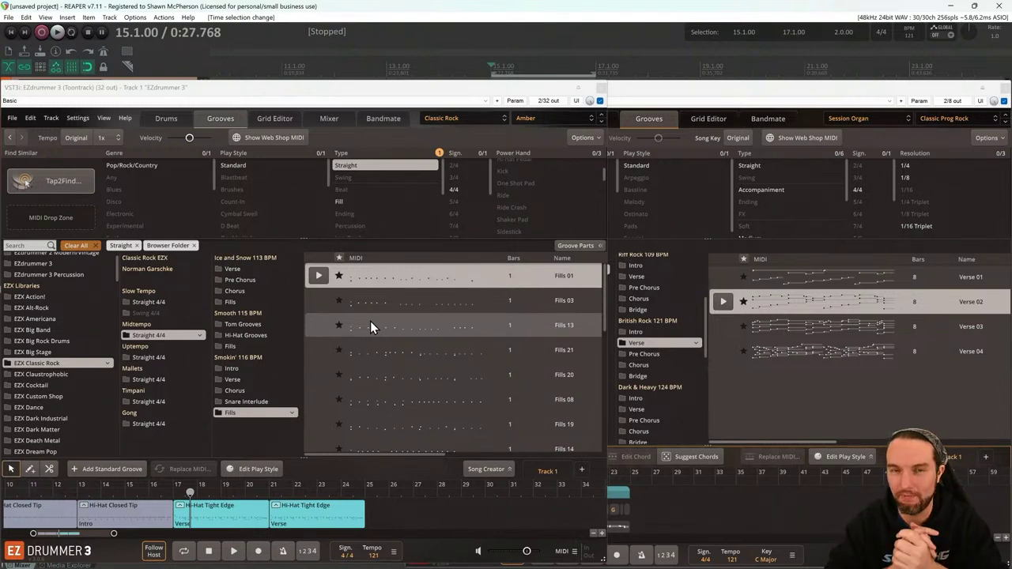
Play the song from bar 15 and audition Fills 13 in place of the groove at bar 16
left_click(320, 324)
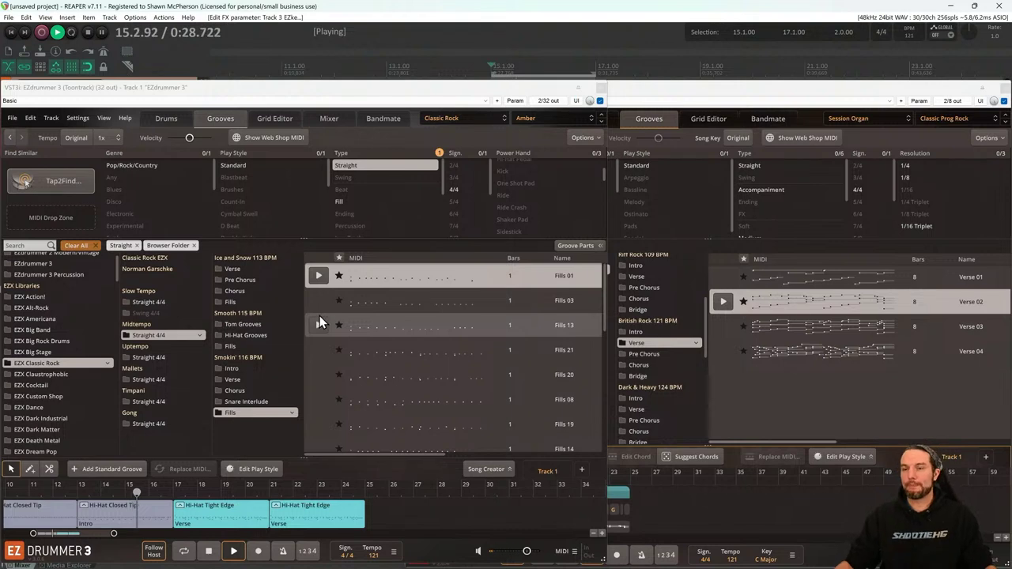
left_click(322, 326)
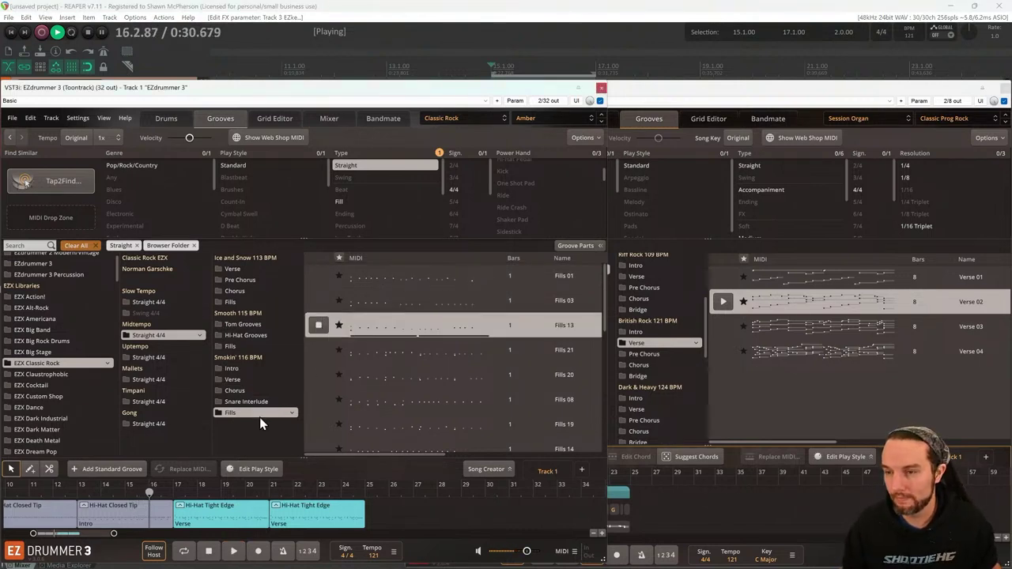
left_click(234, 551)
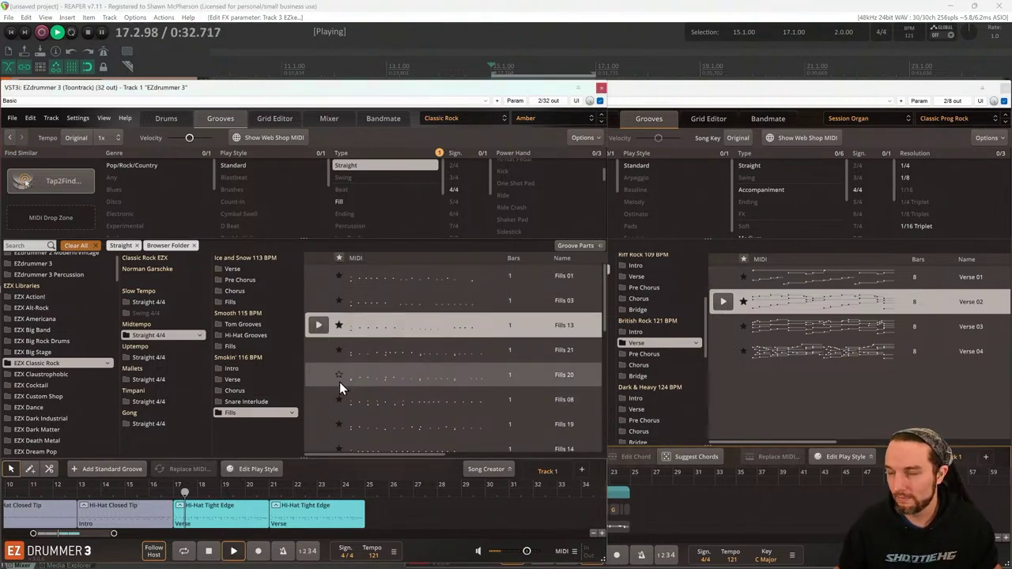
key("space")
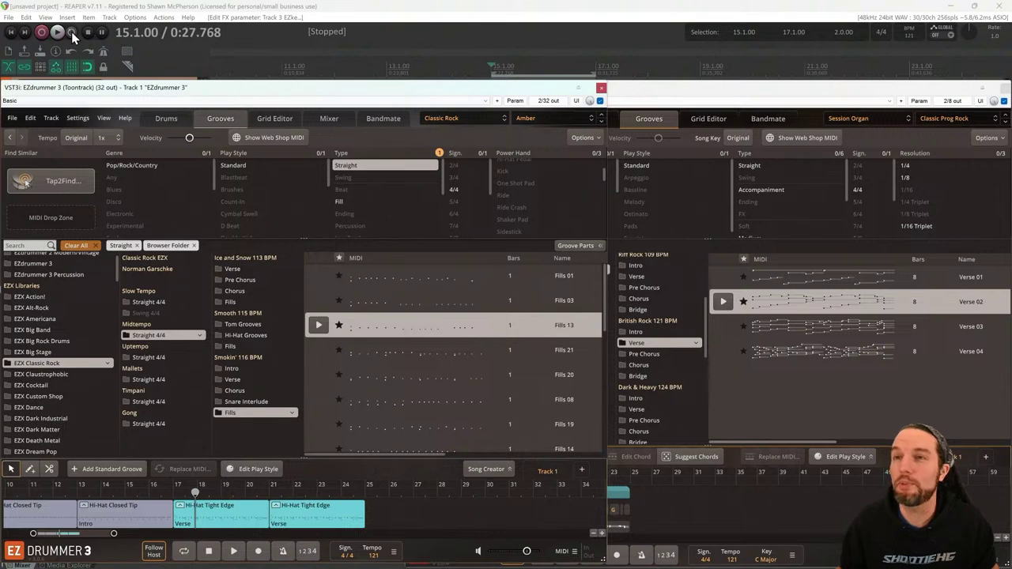
Loop bars 15 to 17 and audition Fills 13 again over bar 16
key("space")
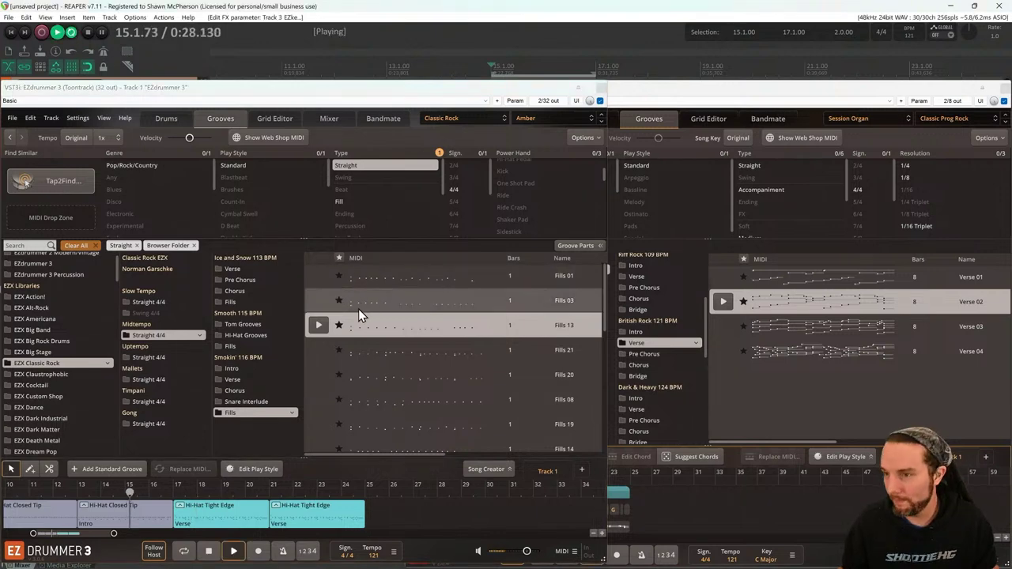
left_click(317, 324)
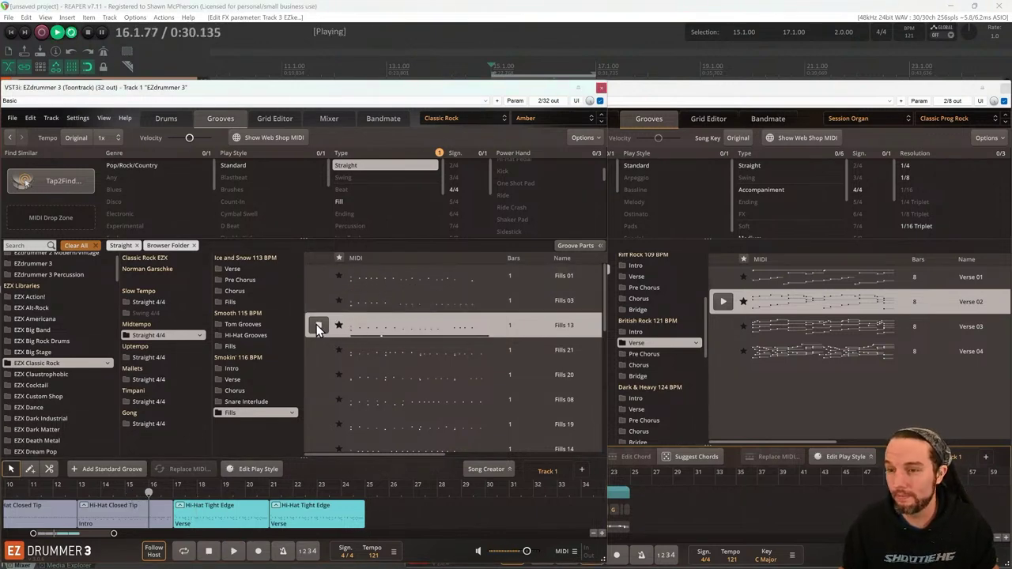
left_click(236, 548)
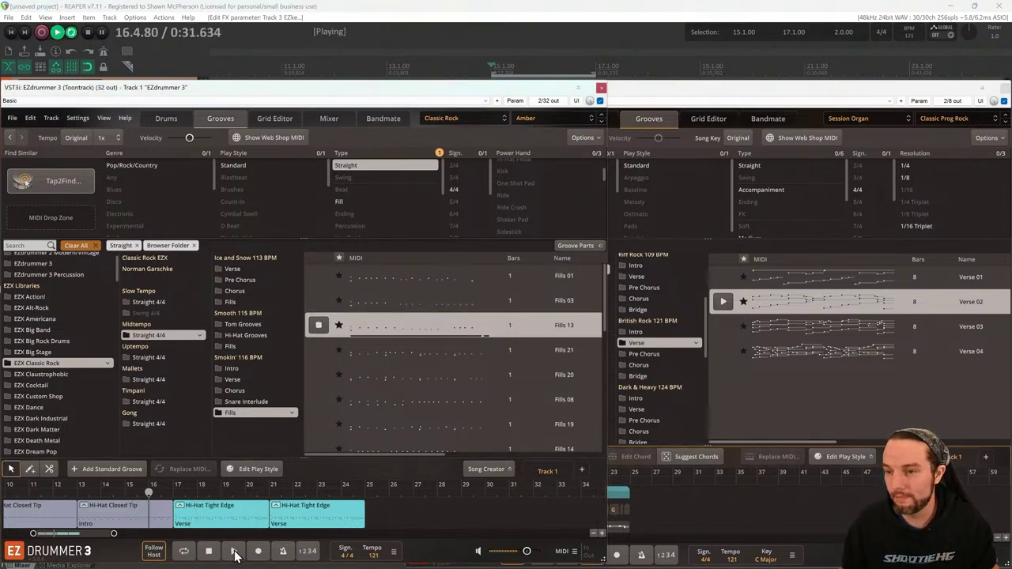
Audition Fills 21 and Fills 20 over bar 16 while the song keeps looping
left_click(319, 350)
scroll(328, 367, "down", 1)
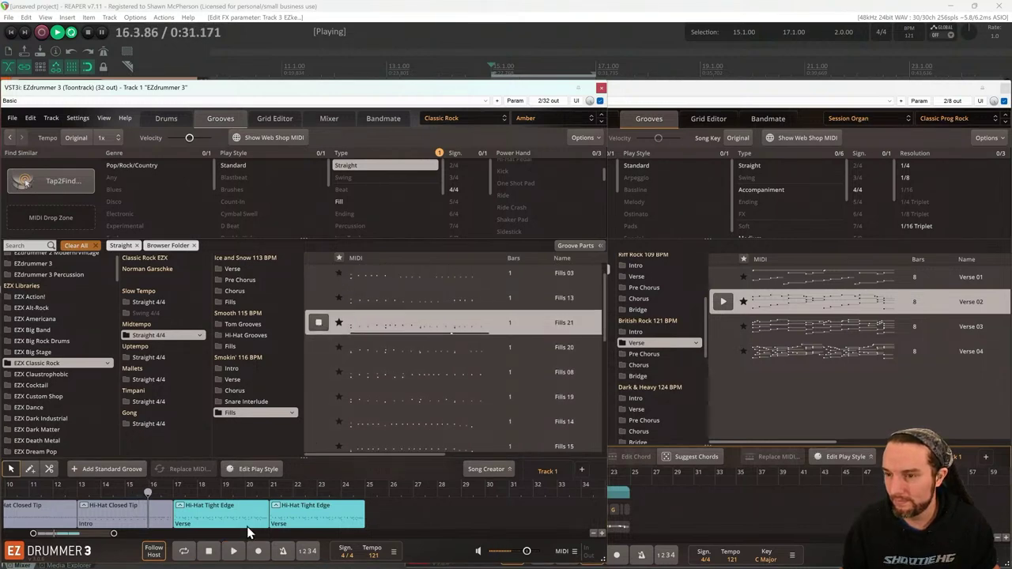
left_click(233, 550)
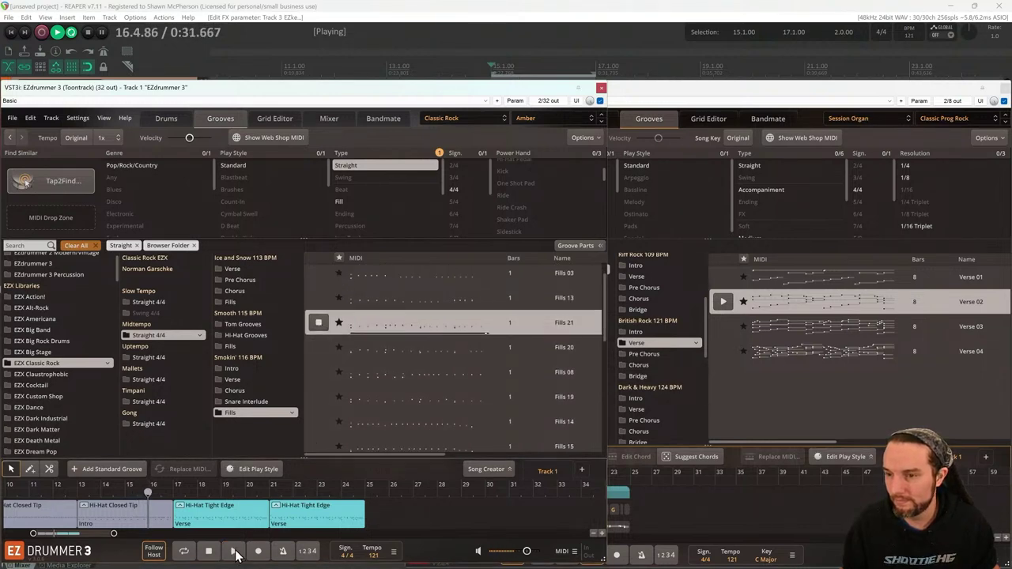
left_click(319, 347)
scroll(332, 362, "down", 1)
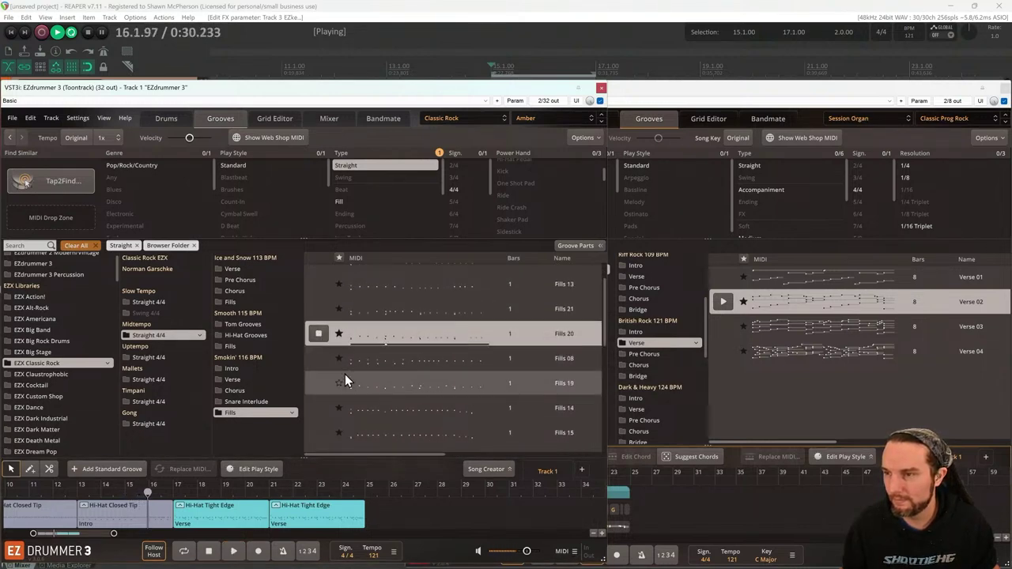
Place Fills 20 at bar 16, just before the verse, and play the transition from bar 15
left_click(211, 554)
left_click_drag(324, 345, 155, 498)
key("space")
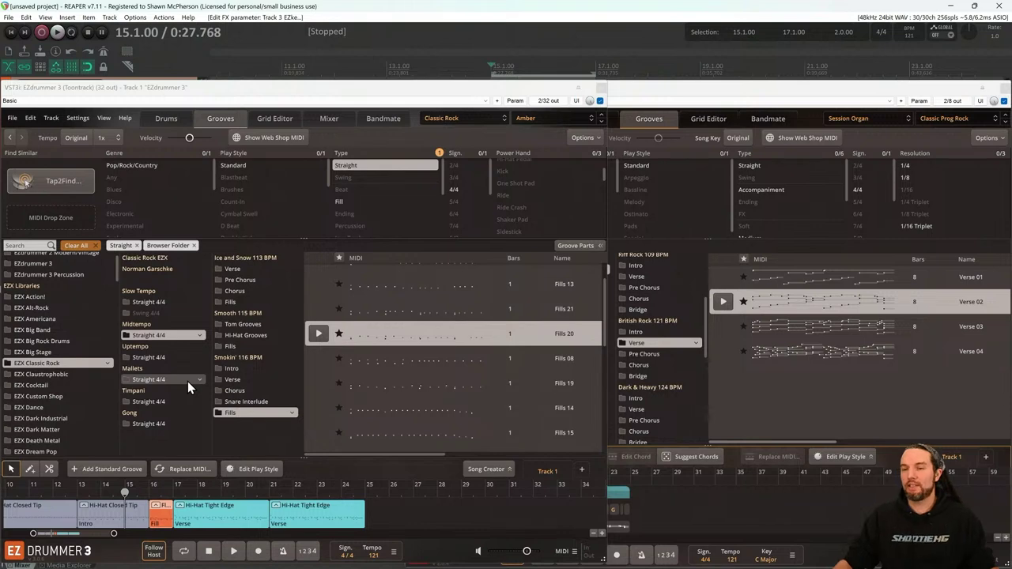
key("space")
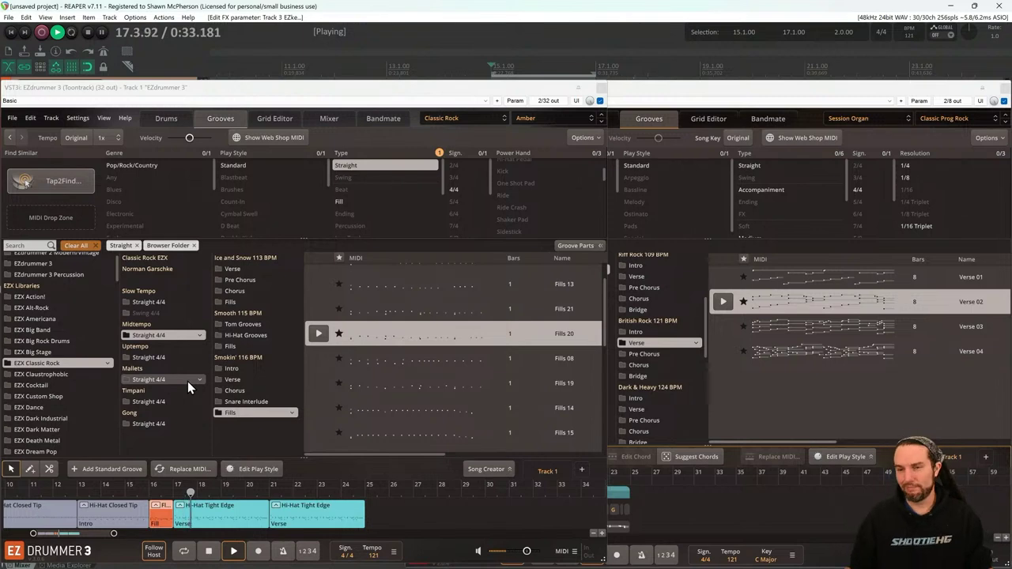
key("space")
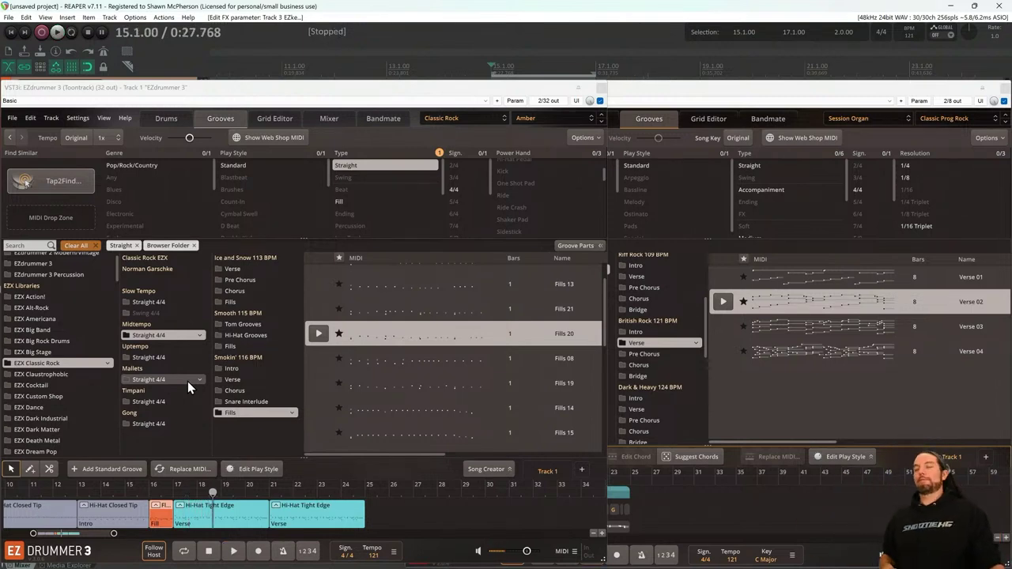